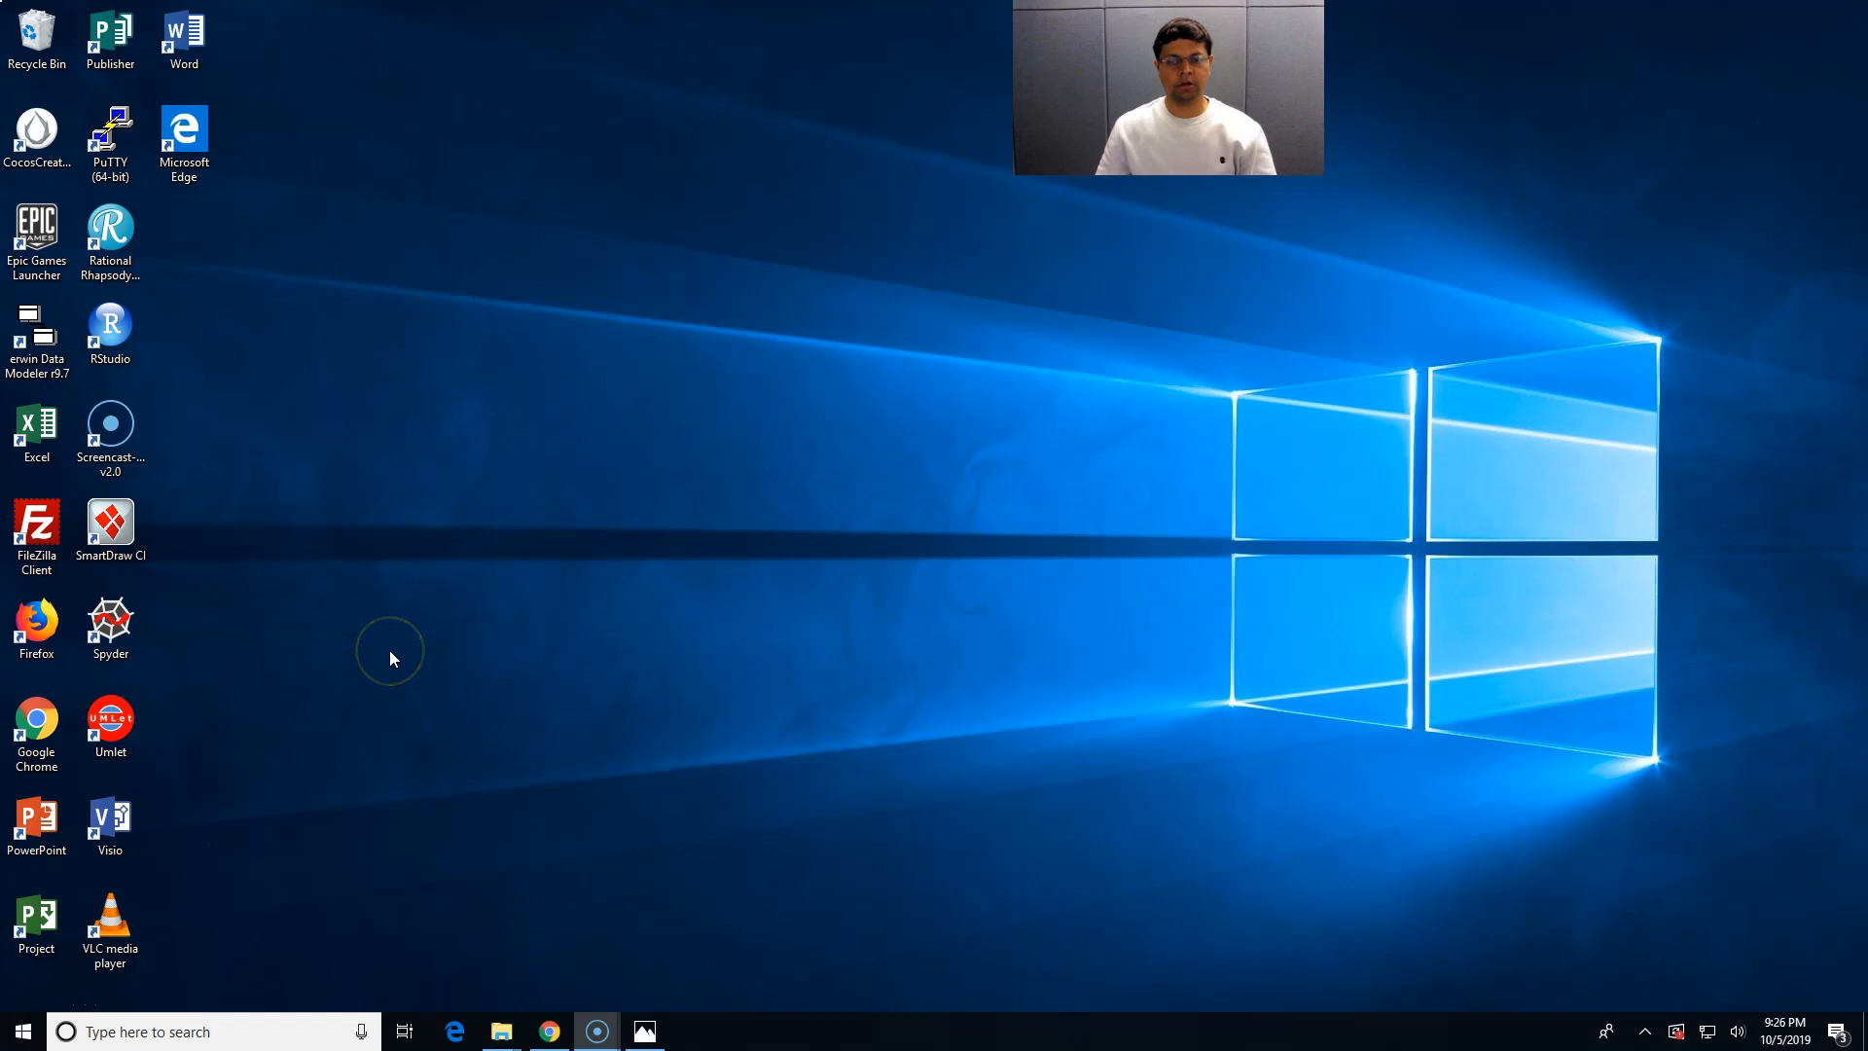
- Find and launch Rational Rhapsody Modeler 7.5
left_click(237, 1036)
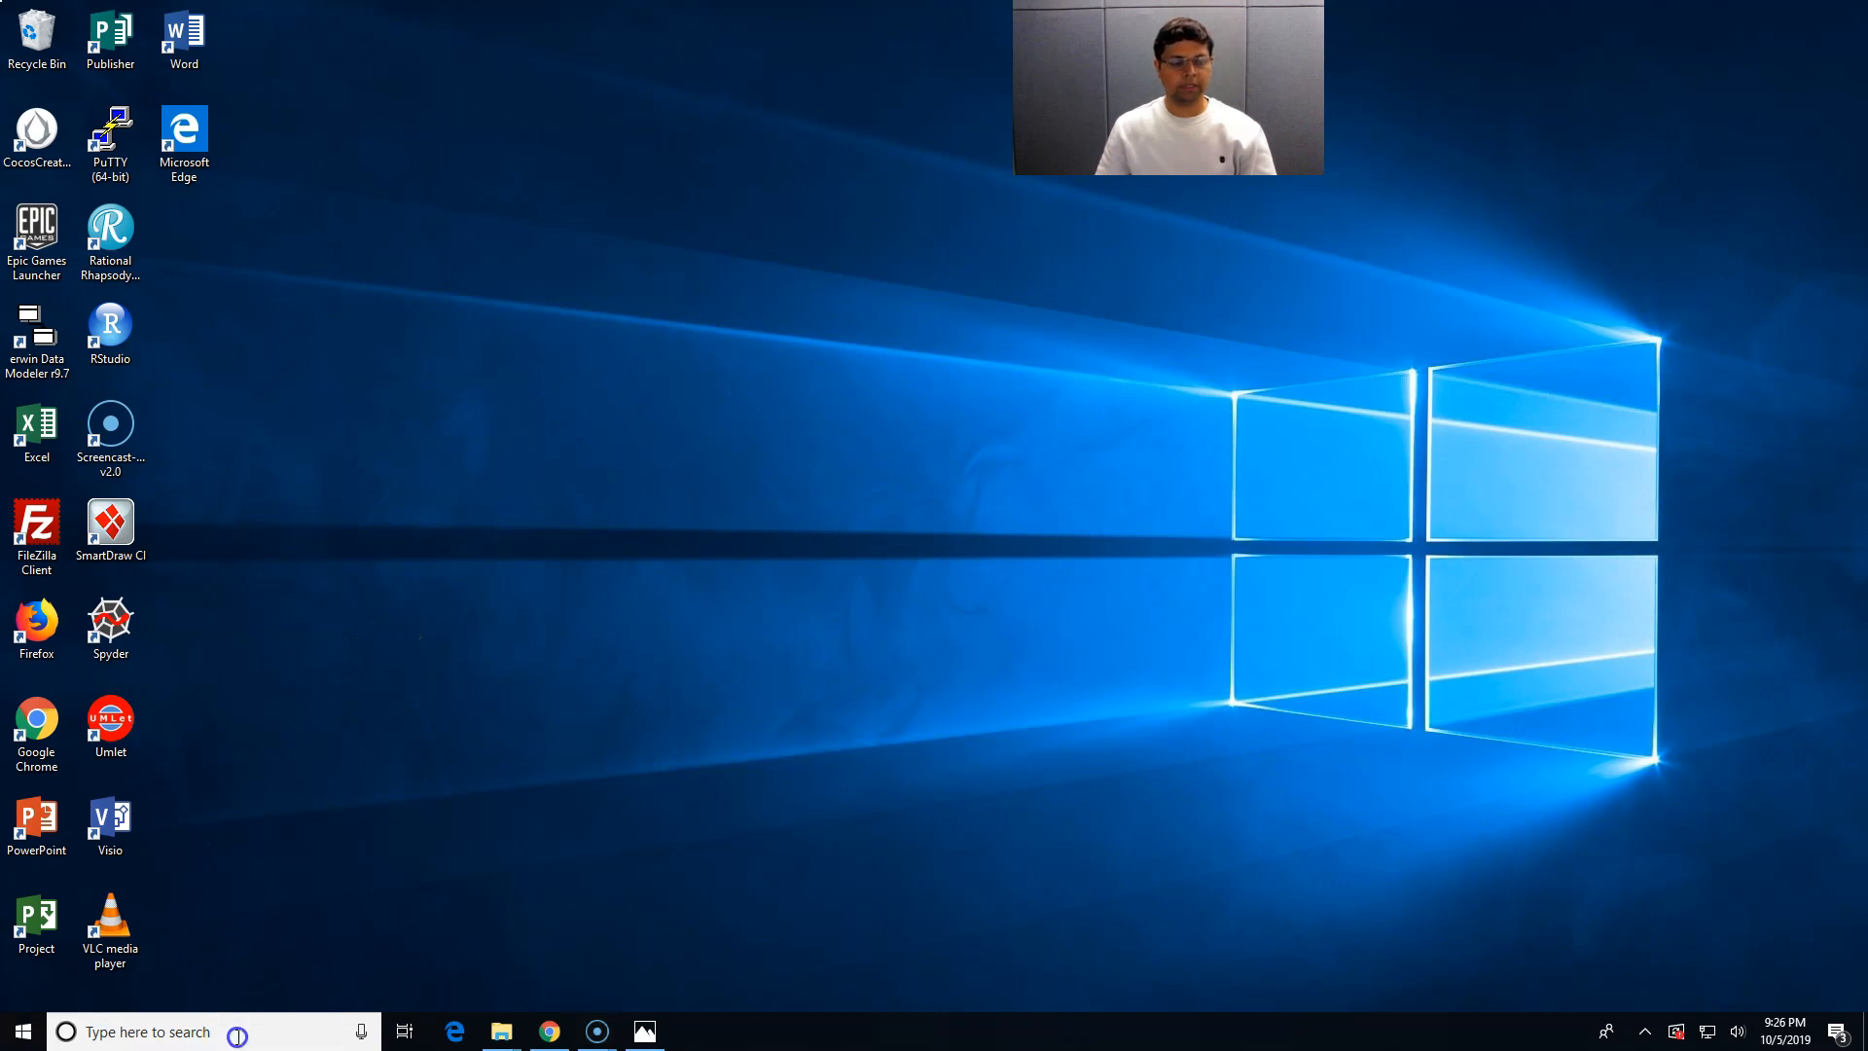
type("r")
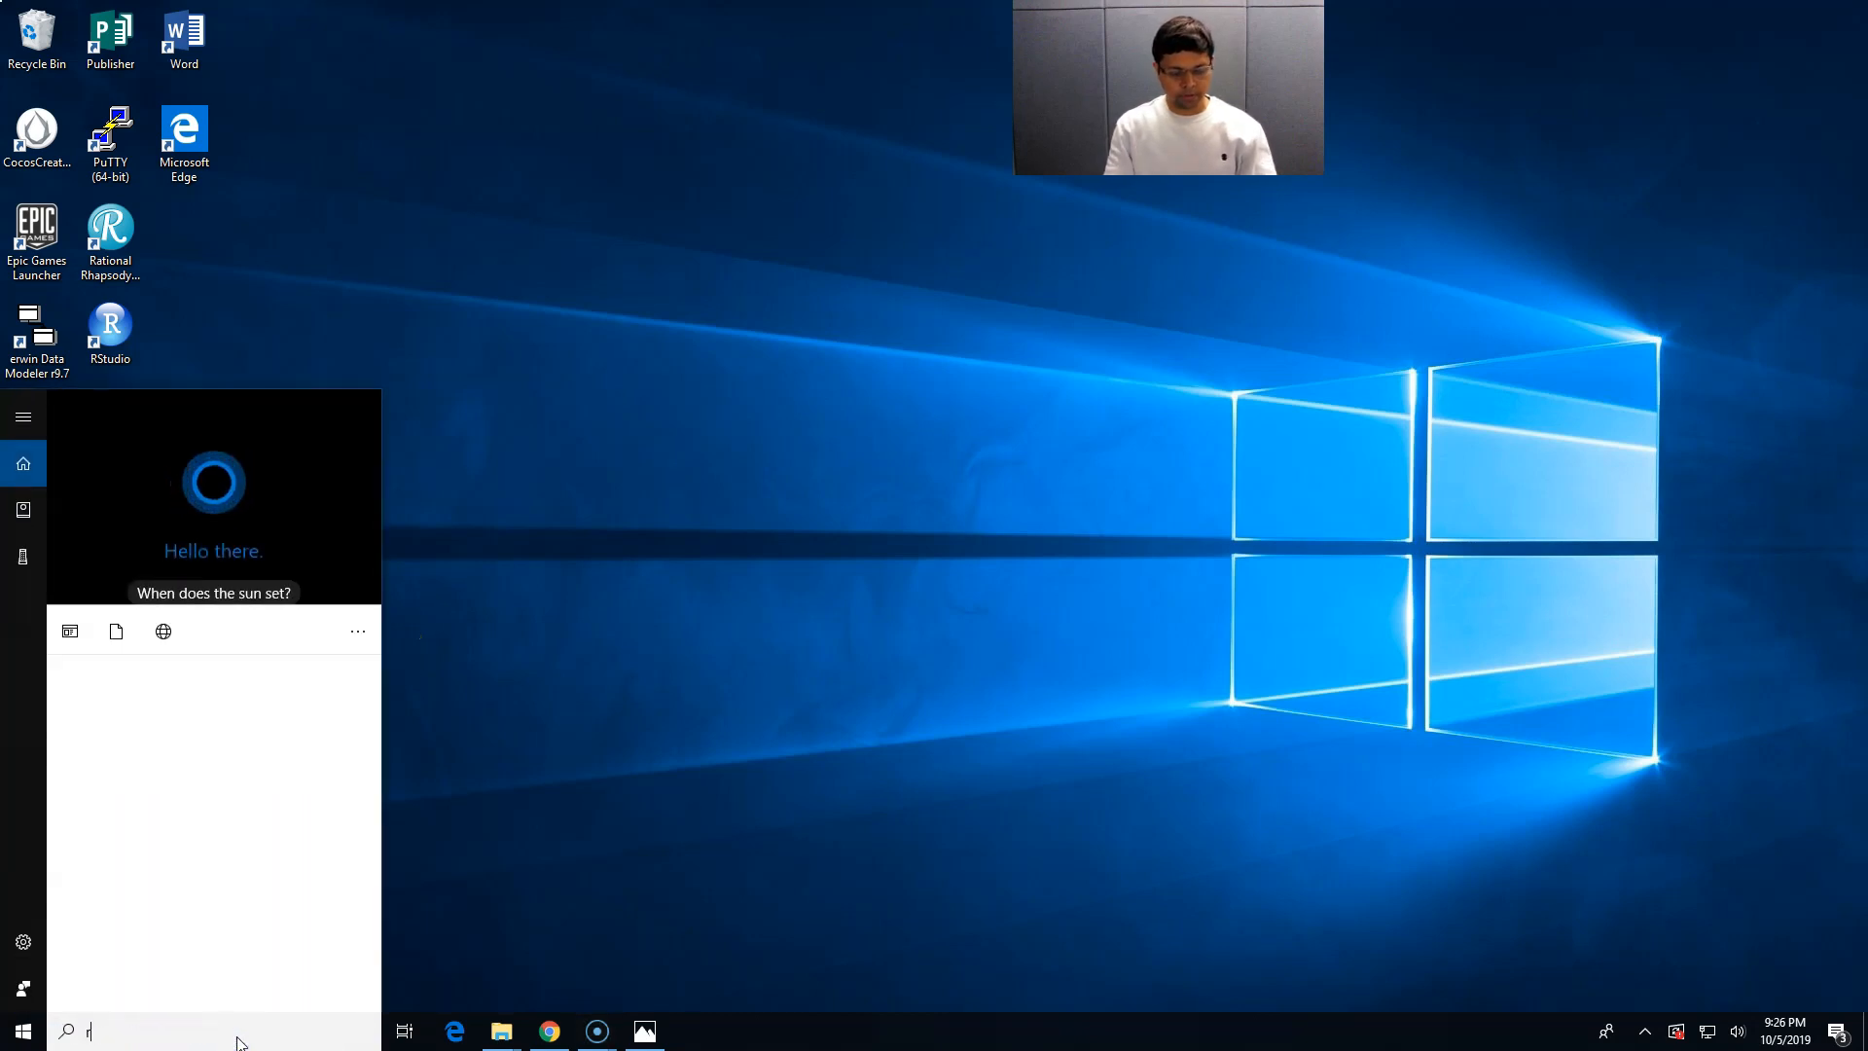
type("ation")
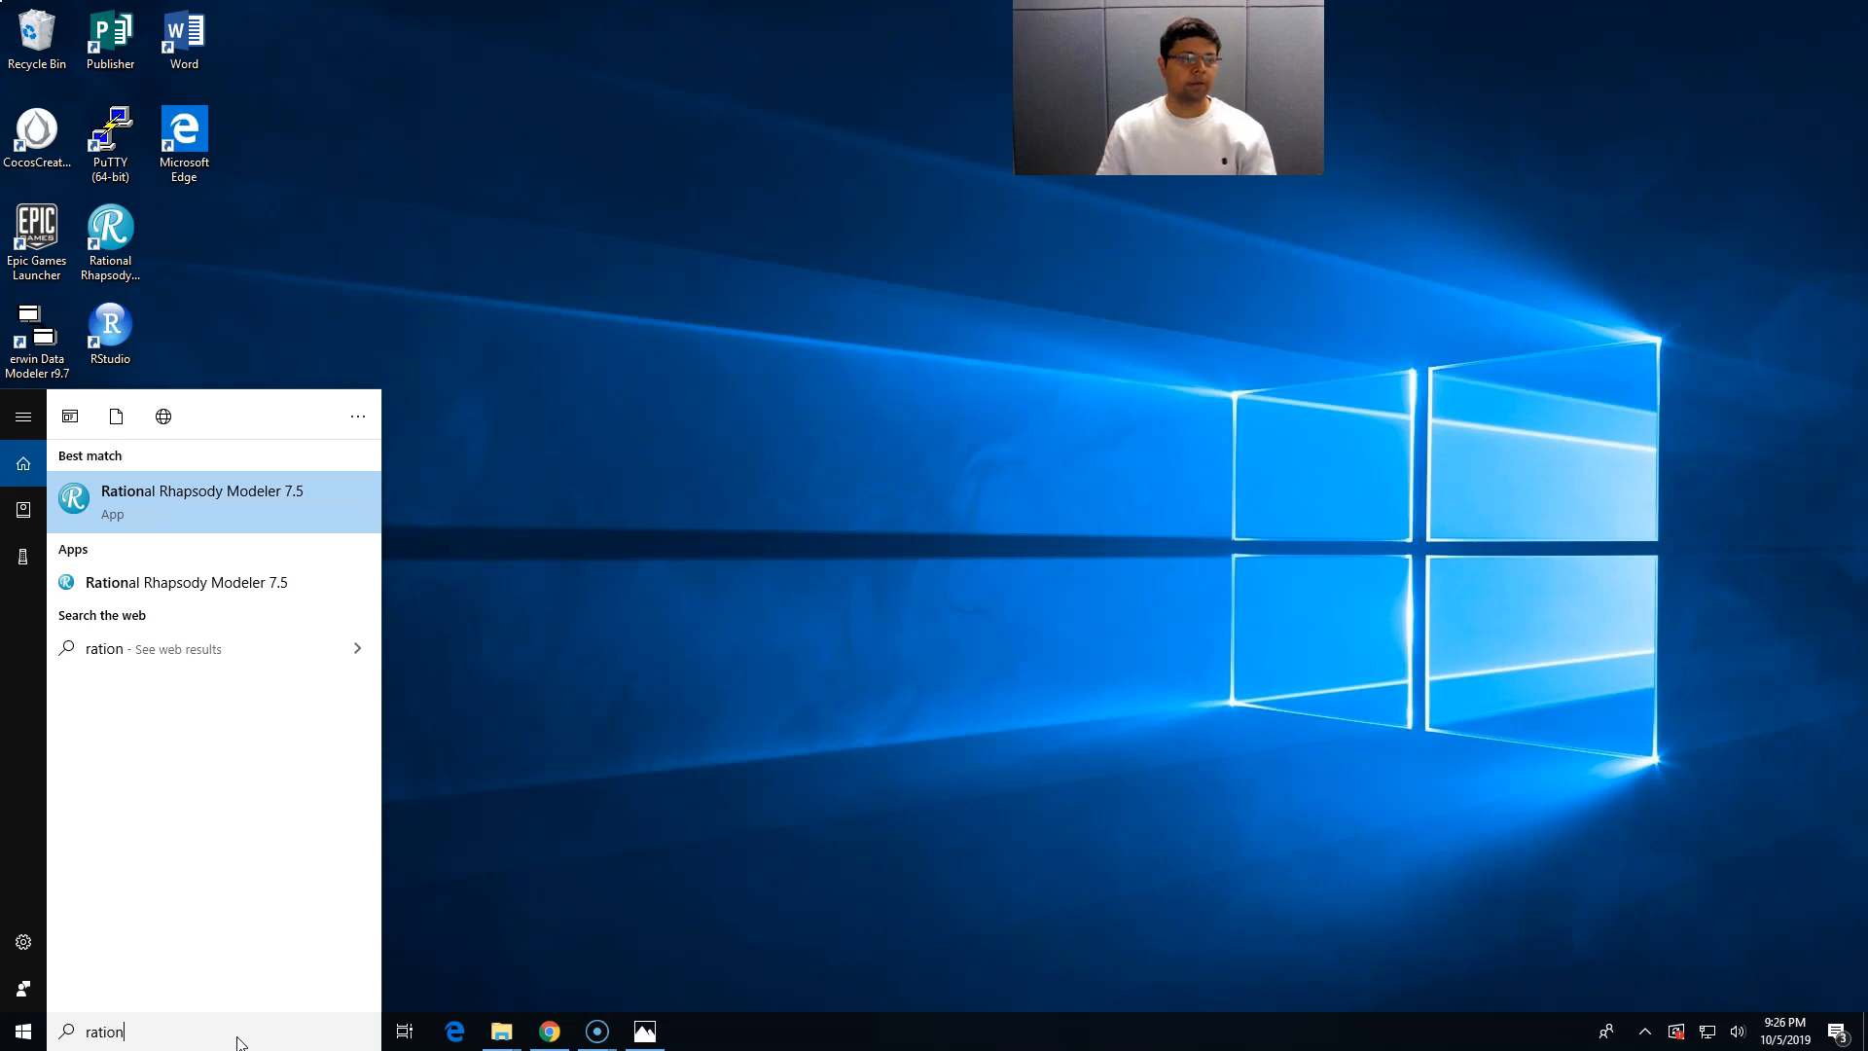
left_click(227, 506)
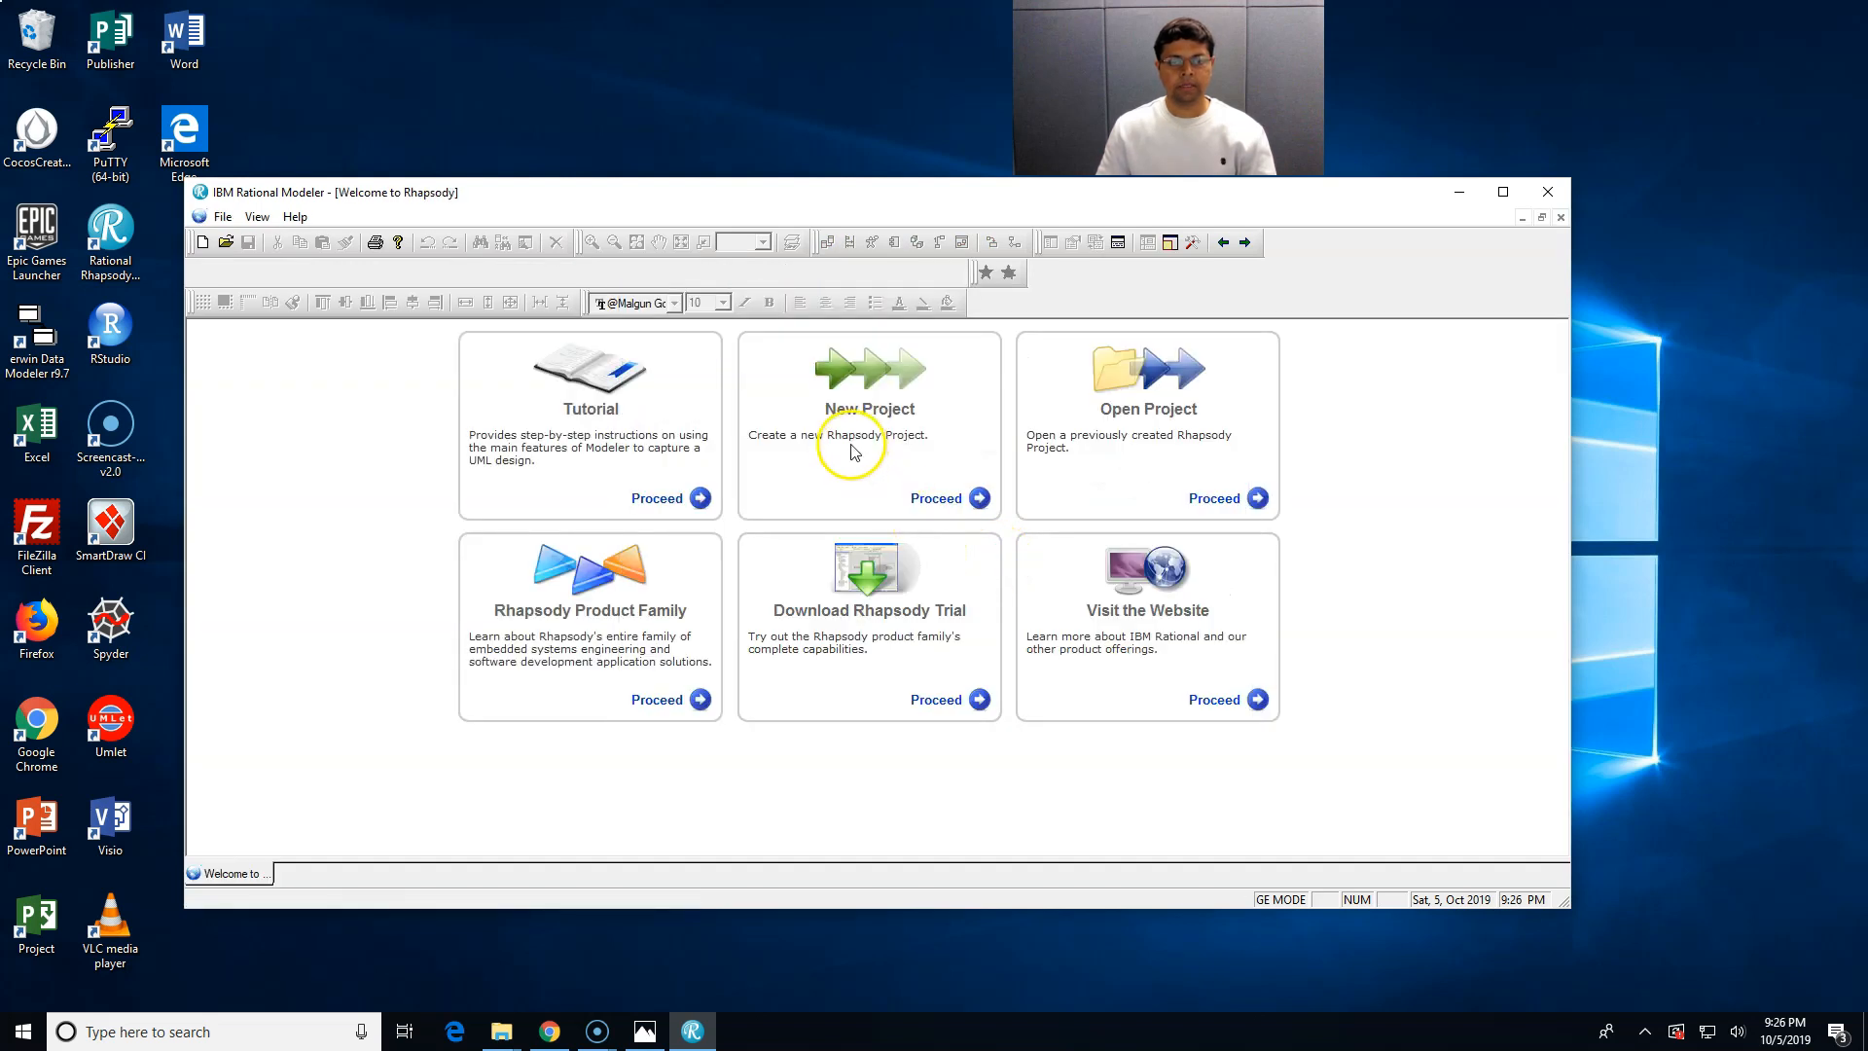
- Create a new project named OnlineShopping with default settings, and let its missing project directory be created
left_click(879, 420)
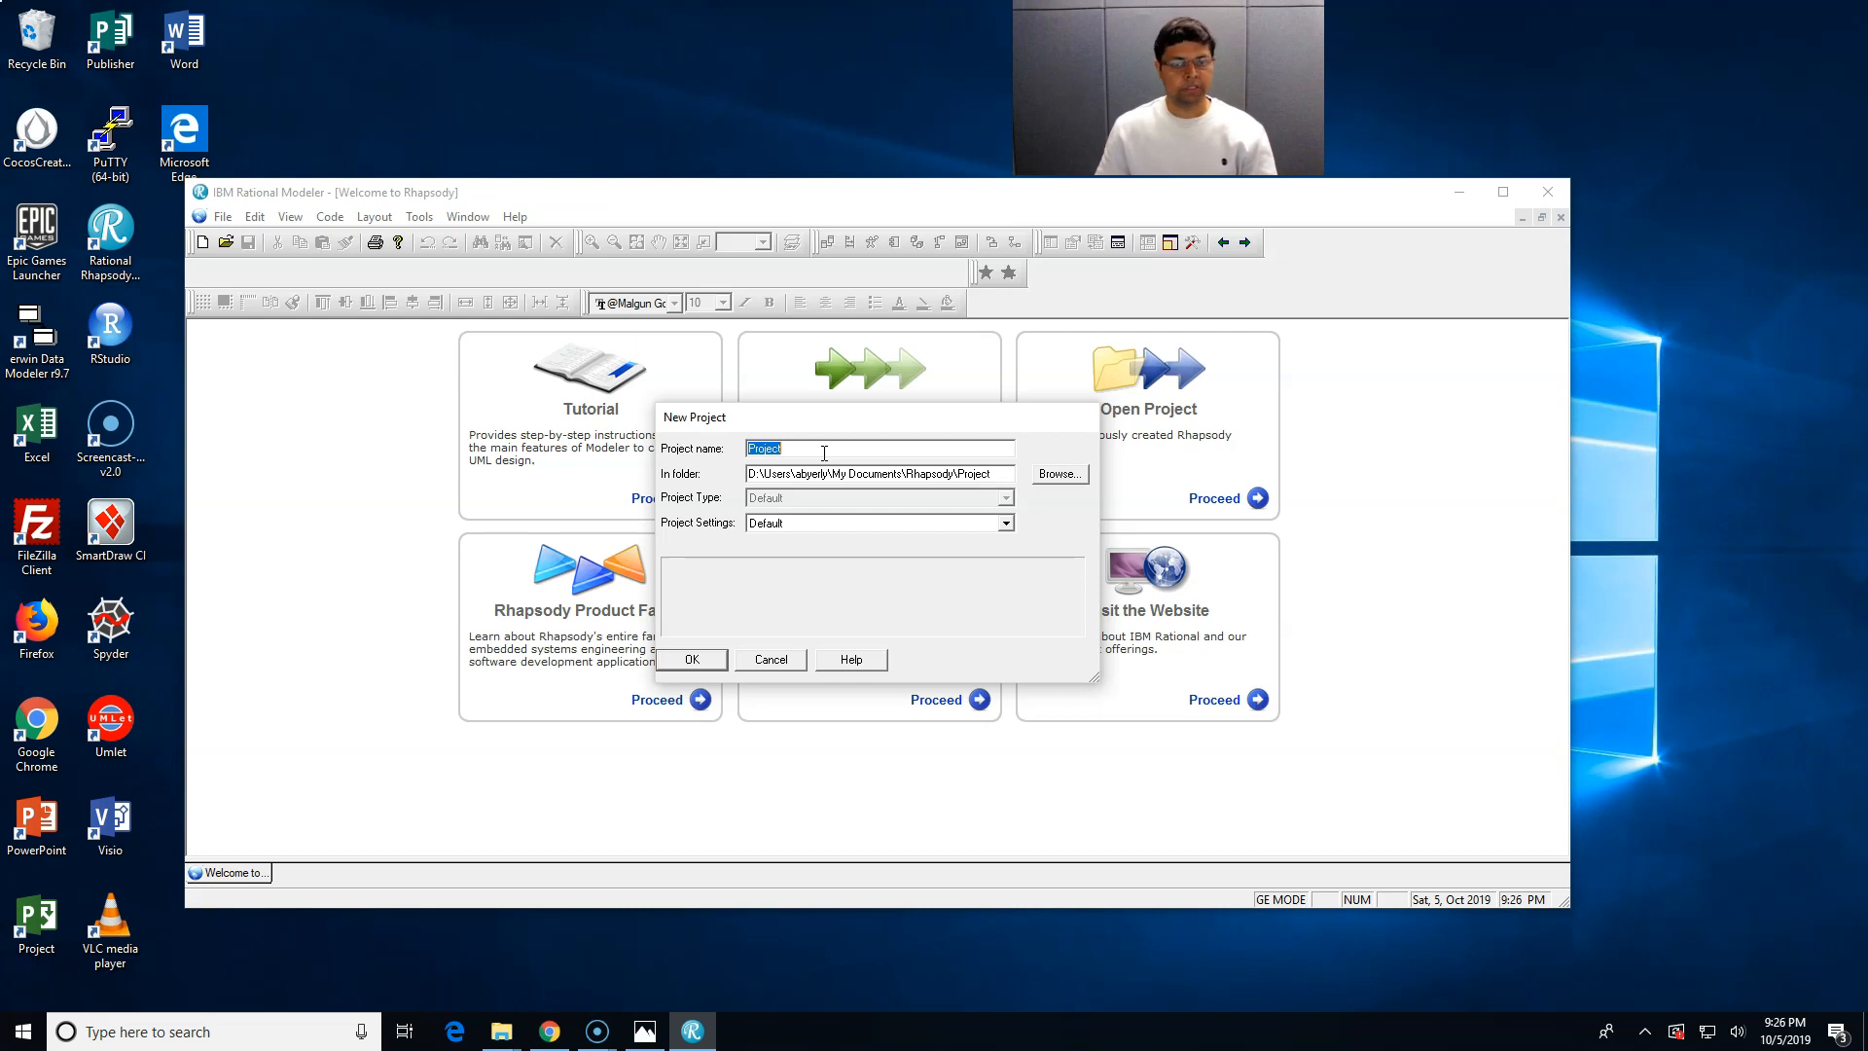
type("OnlineS")
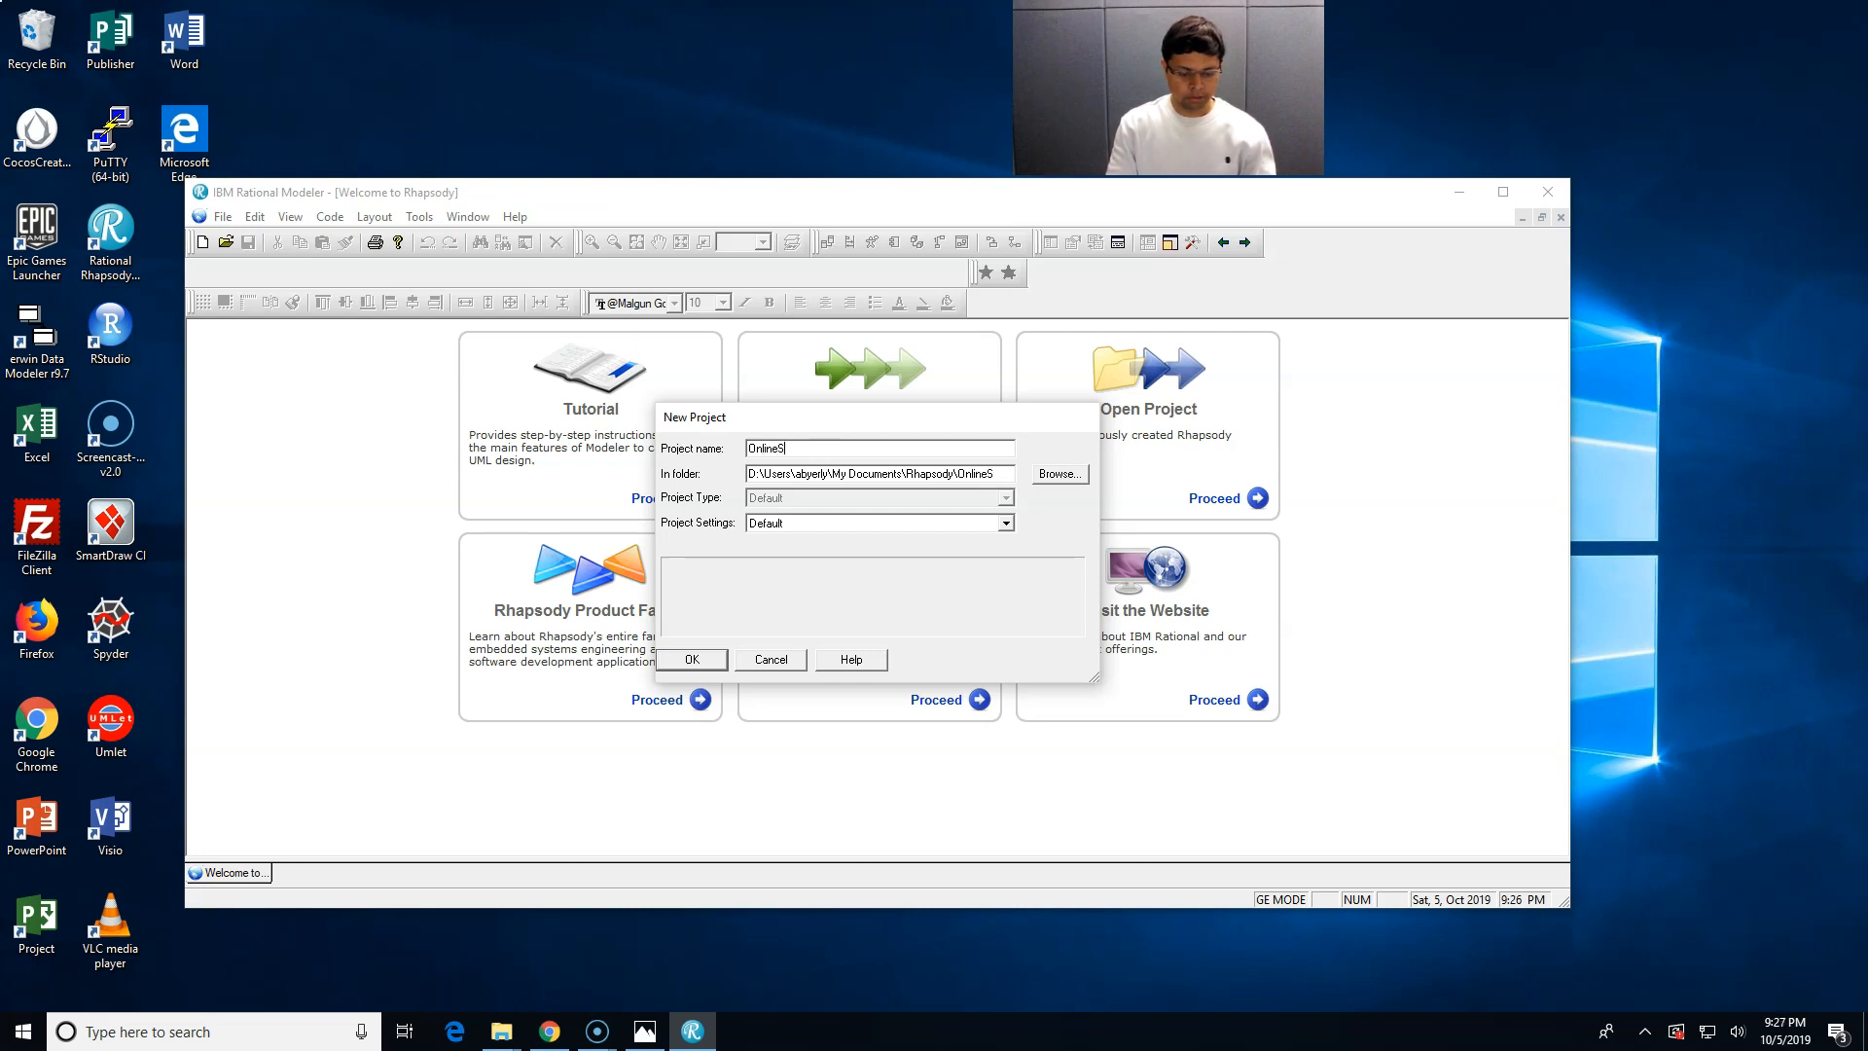
type("hopping")
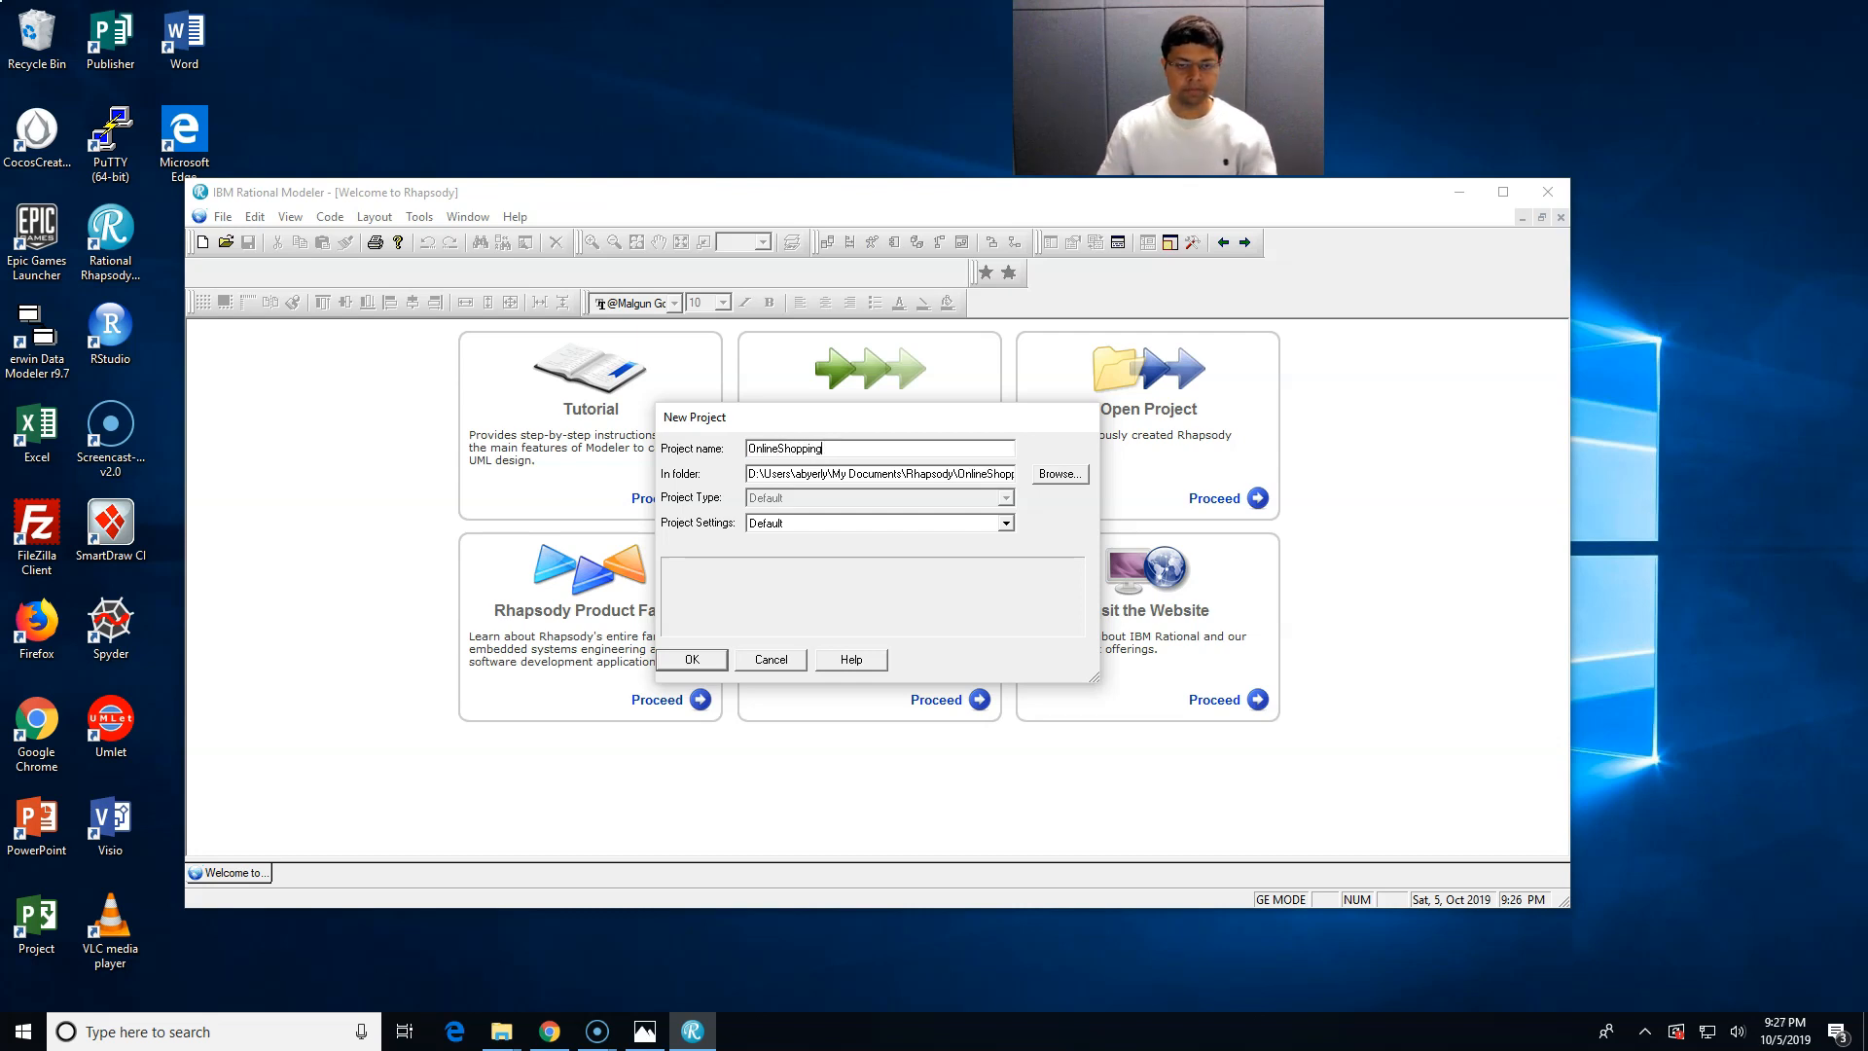
left_click(692, 658)
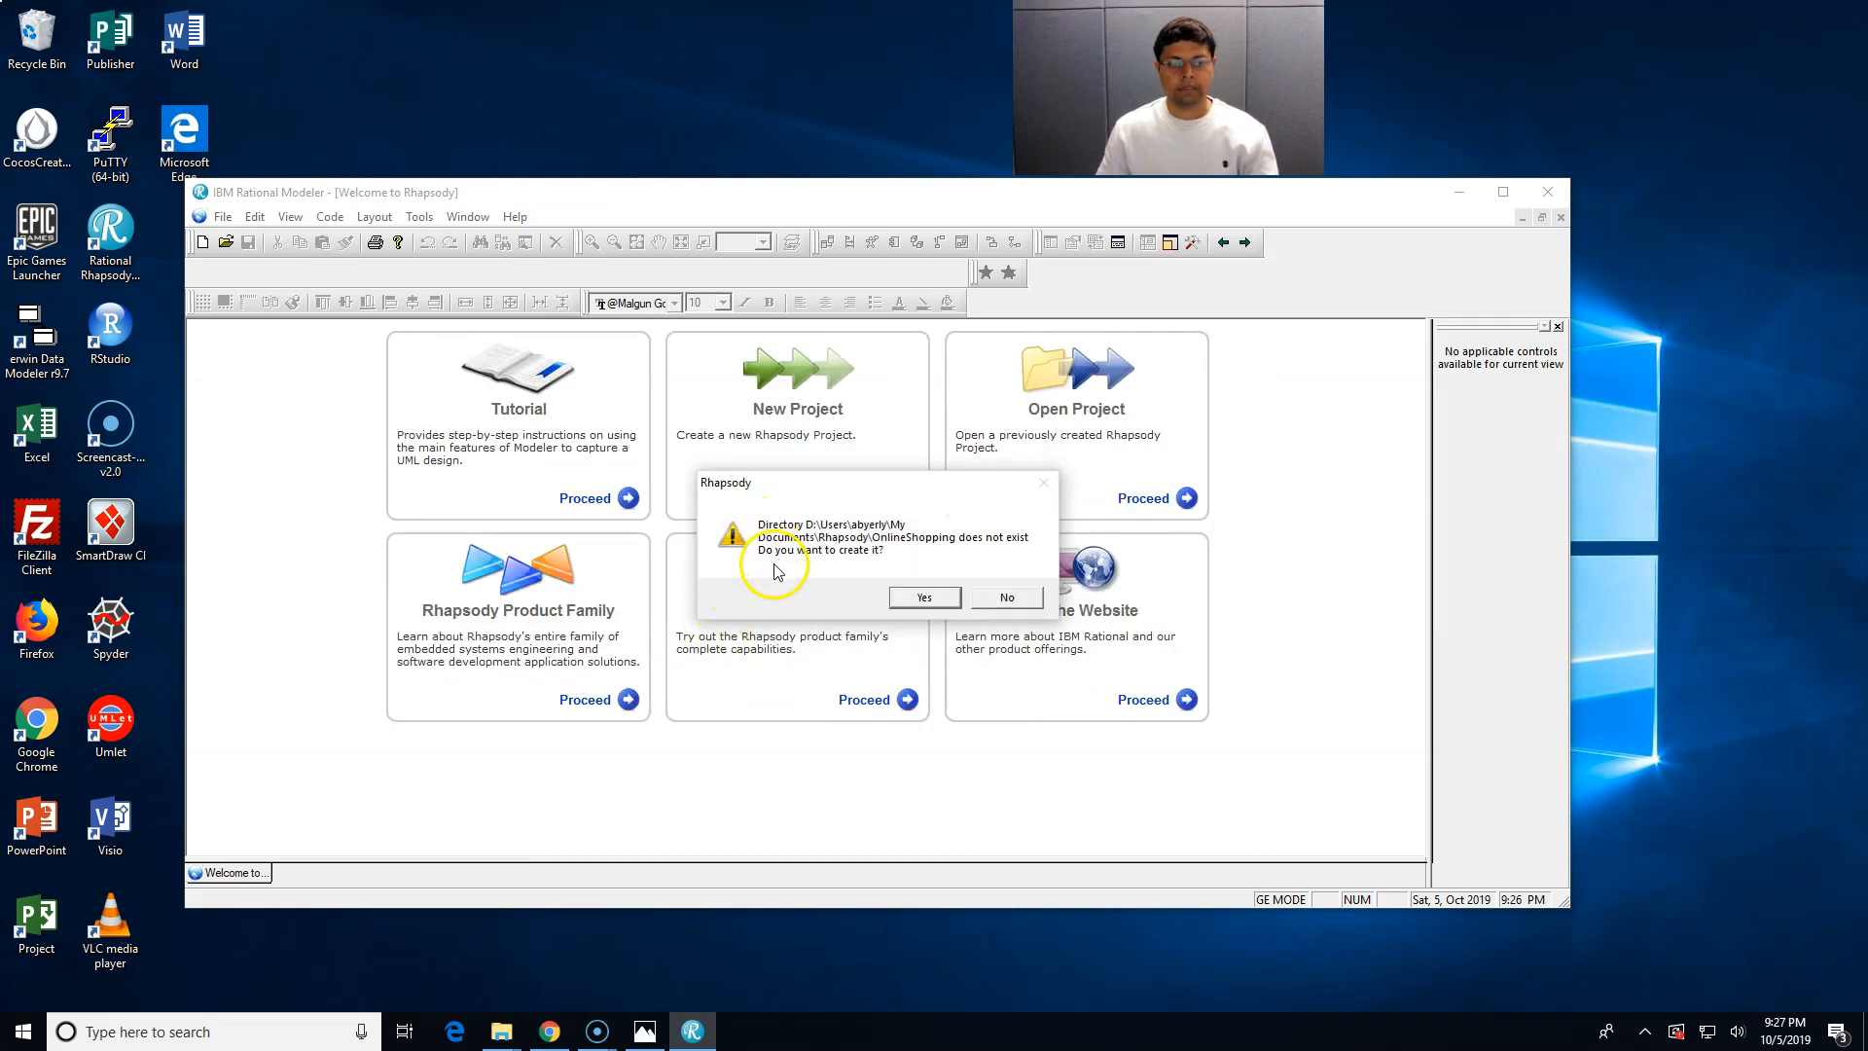
left_click(901, 598)
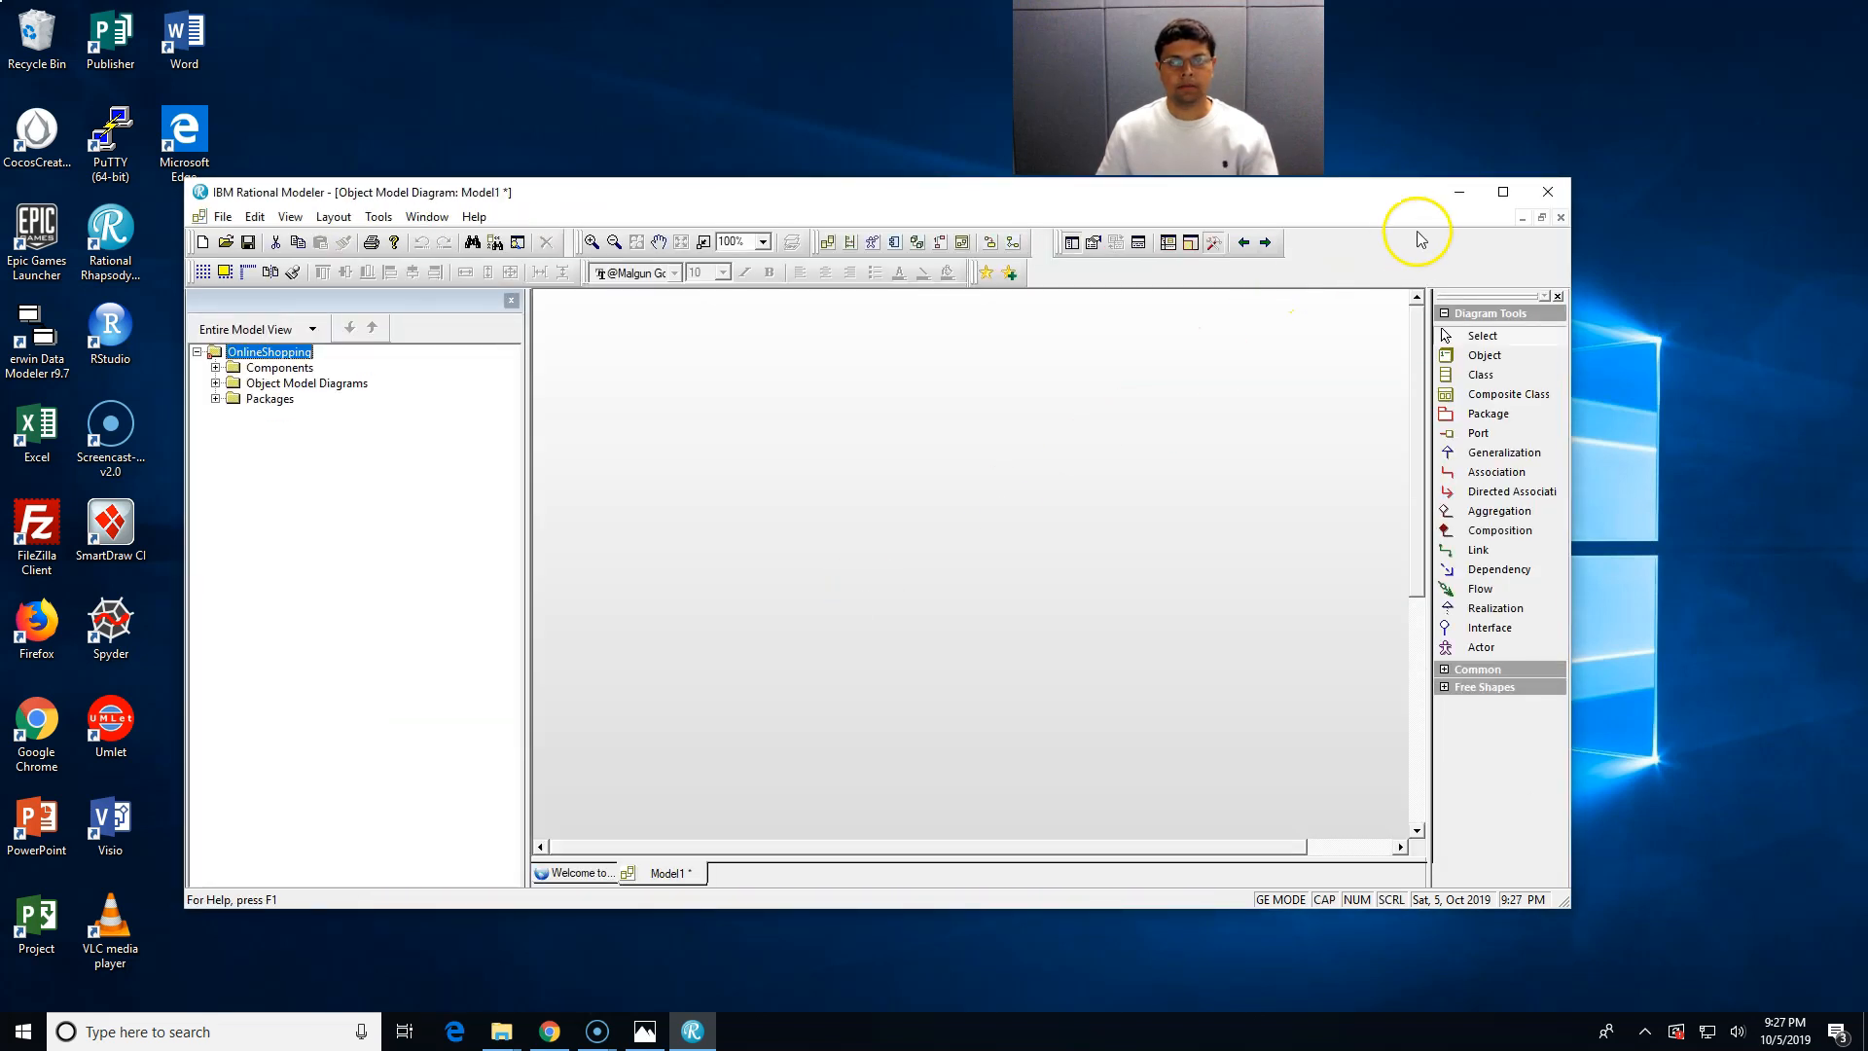
- Draw a class in the upper-left area of the Model1 object model diagram and name it Buyer
left_click(1501, 192)
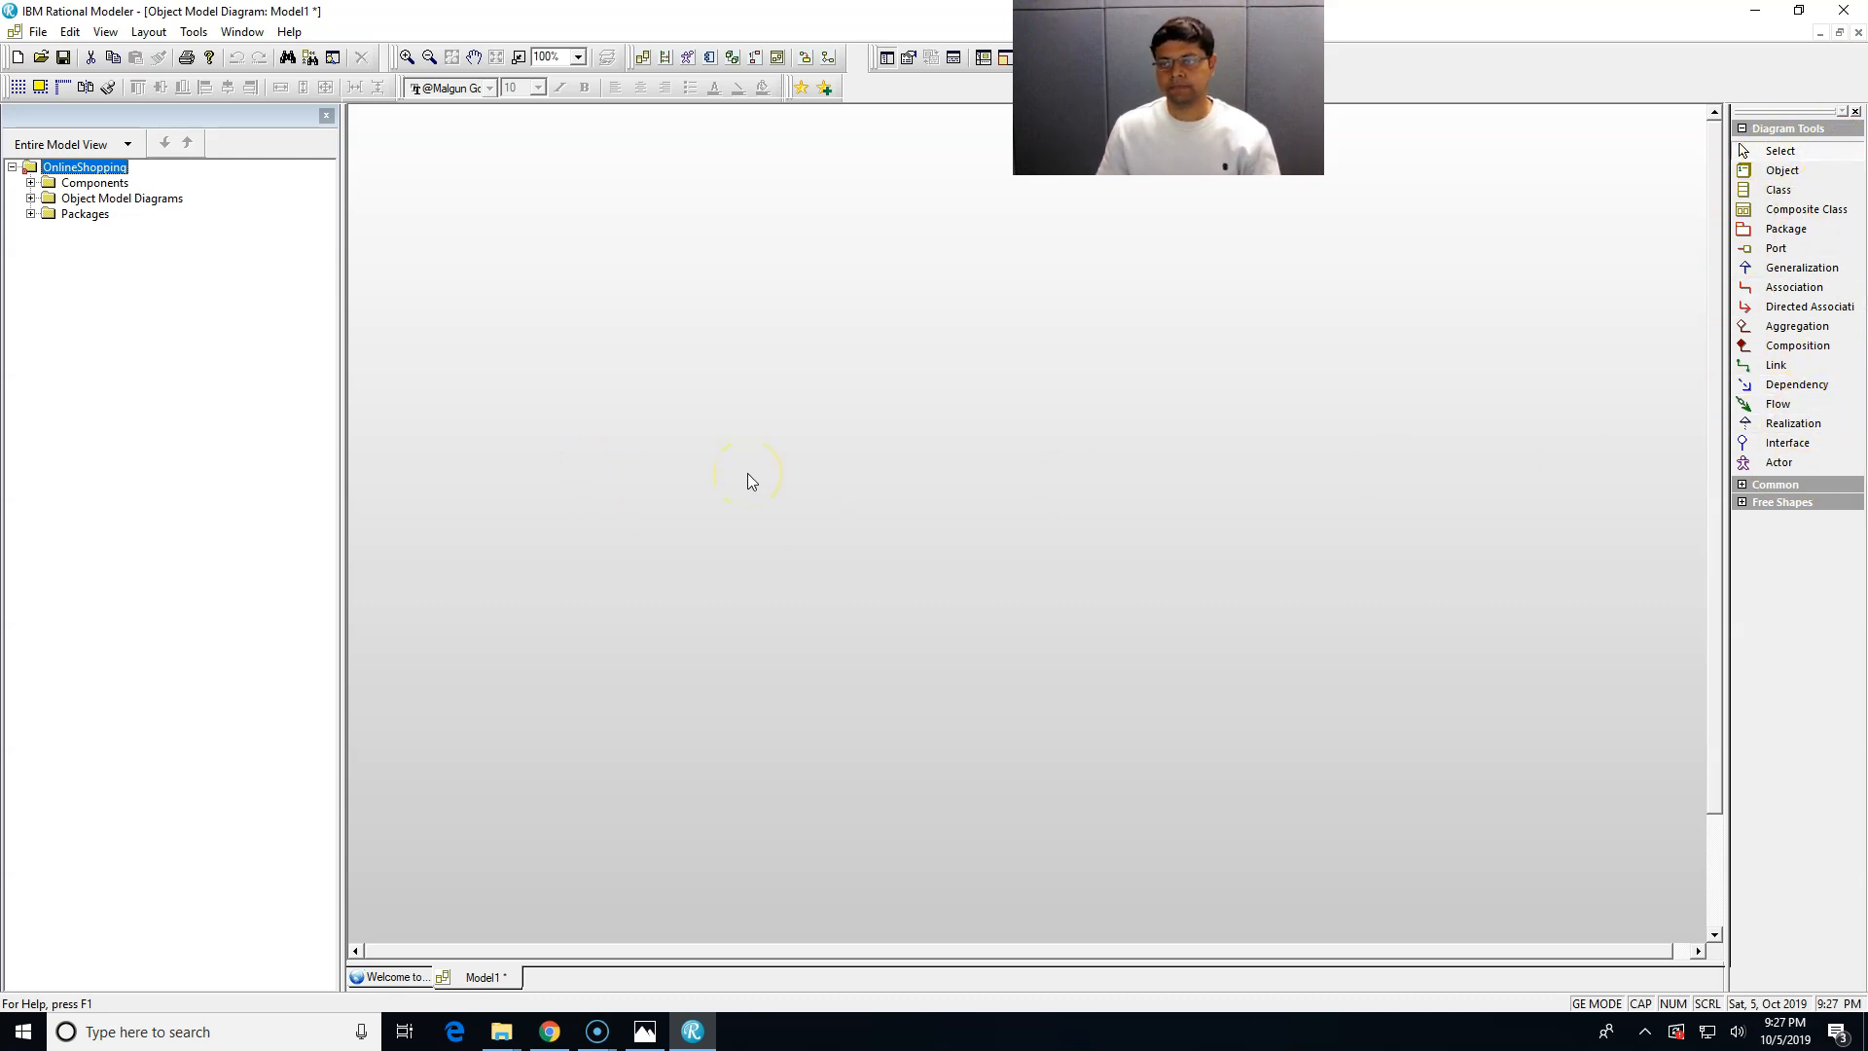
left_click(1779, 190)
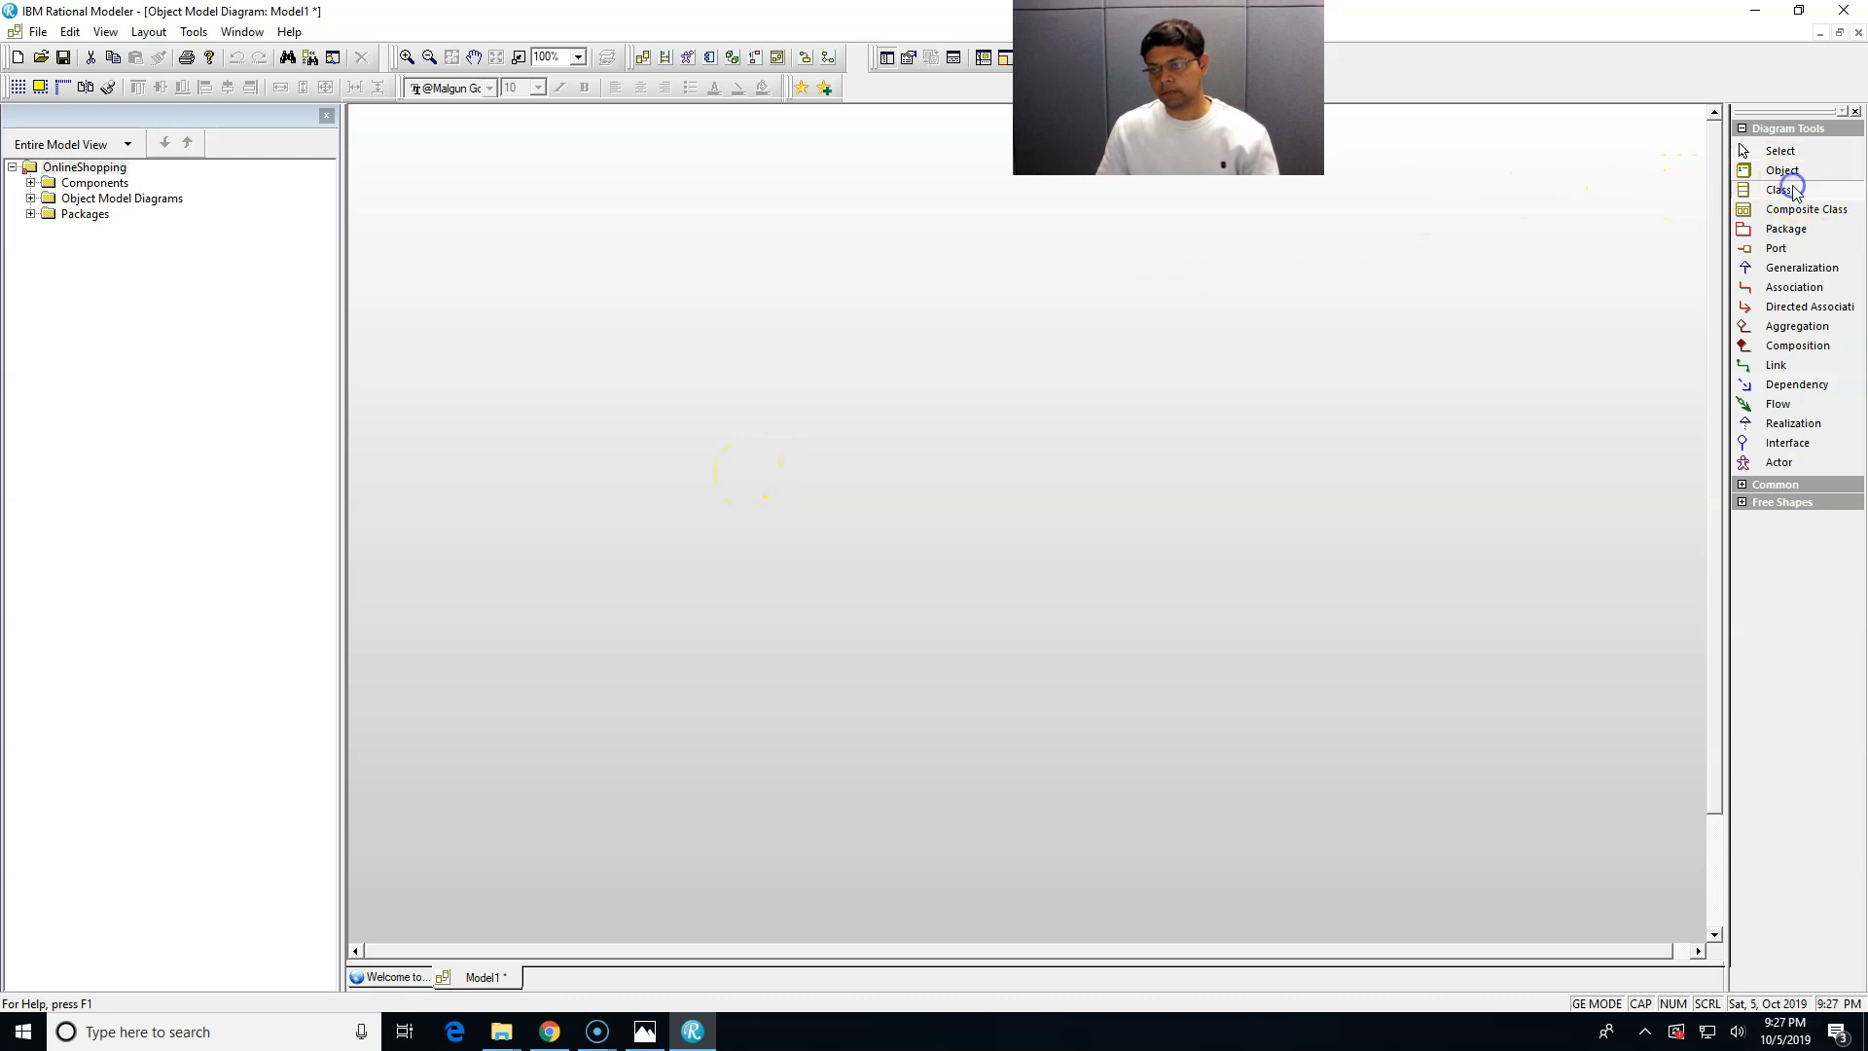
left_click(665, 297)
left_click_drag(706, 350, 793, 494)
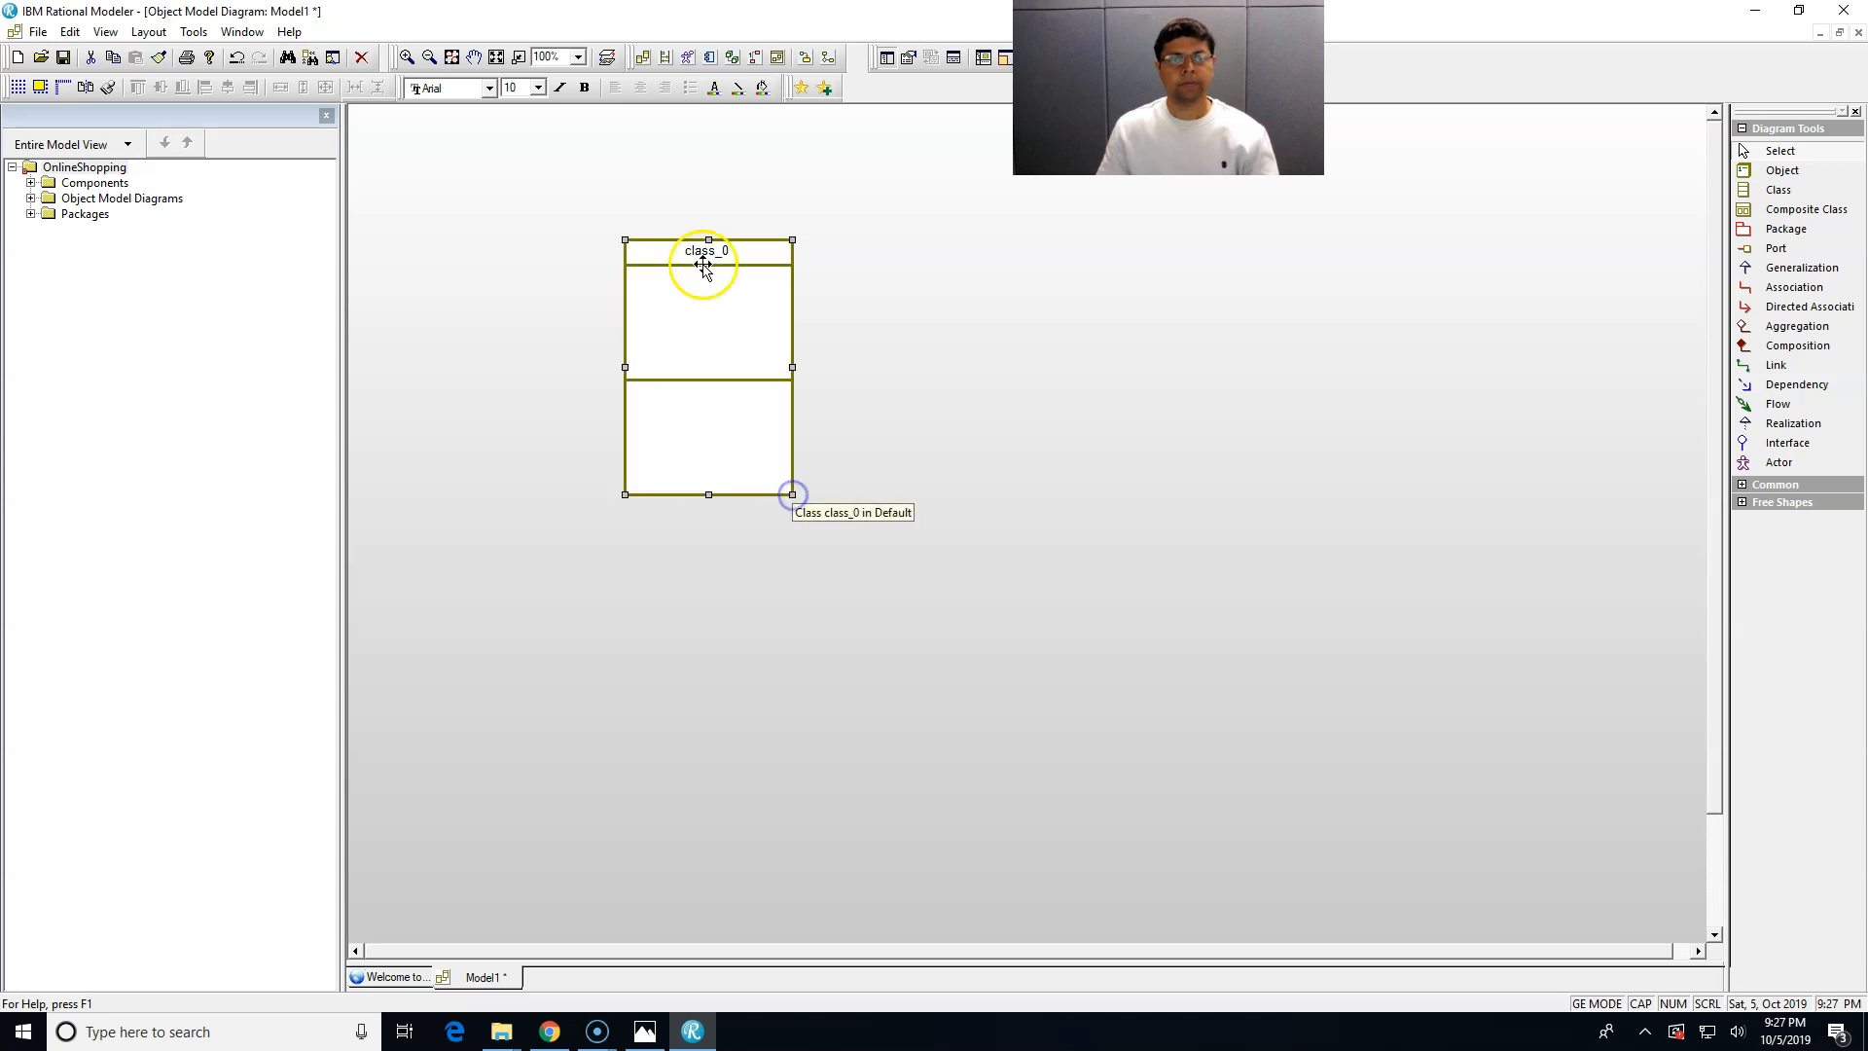
left_click(704, 251)
type("Buyer")
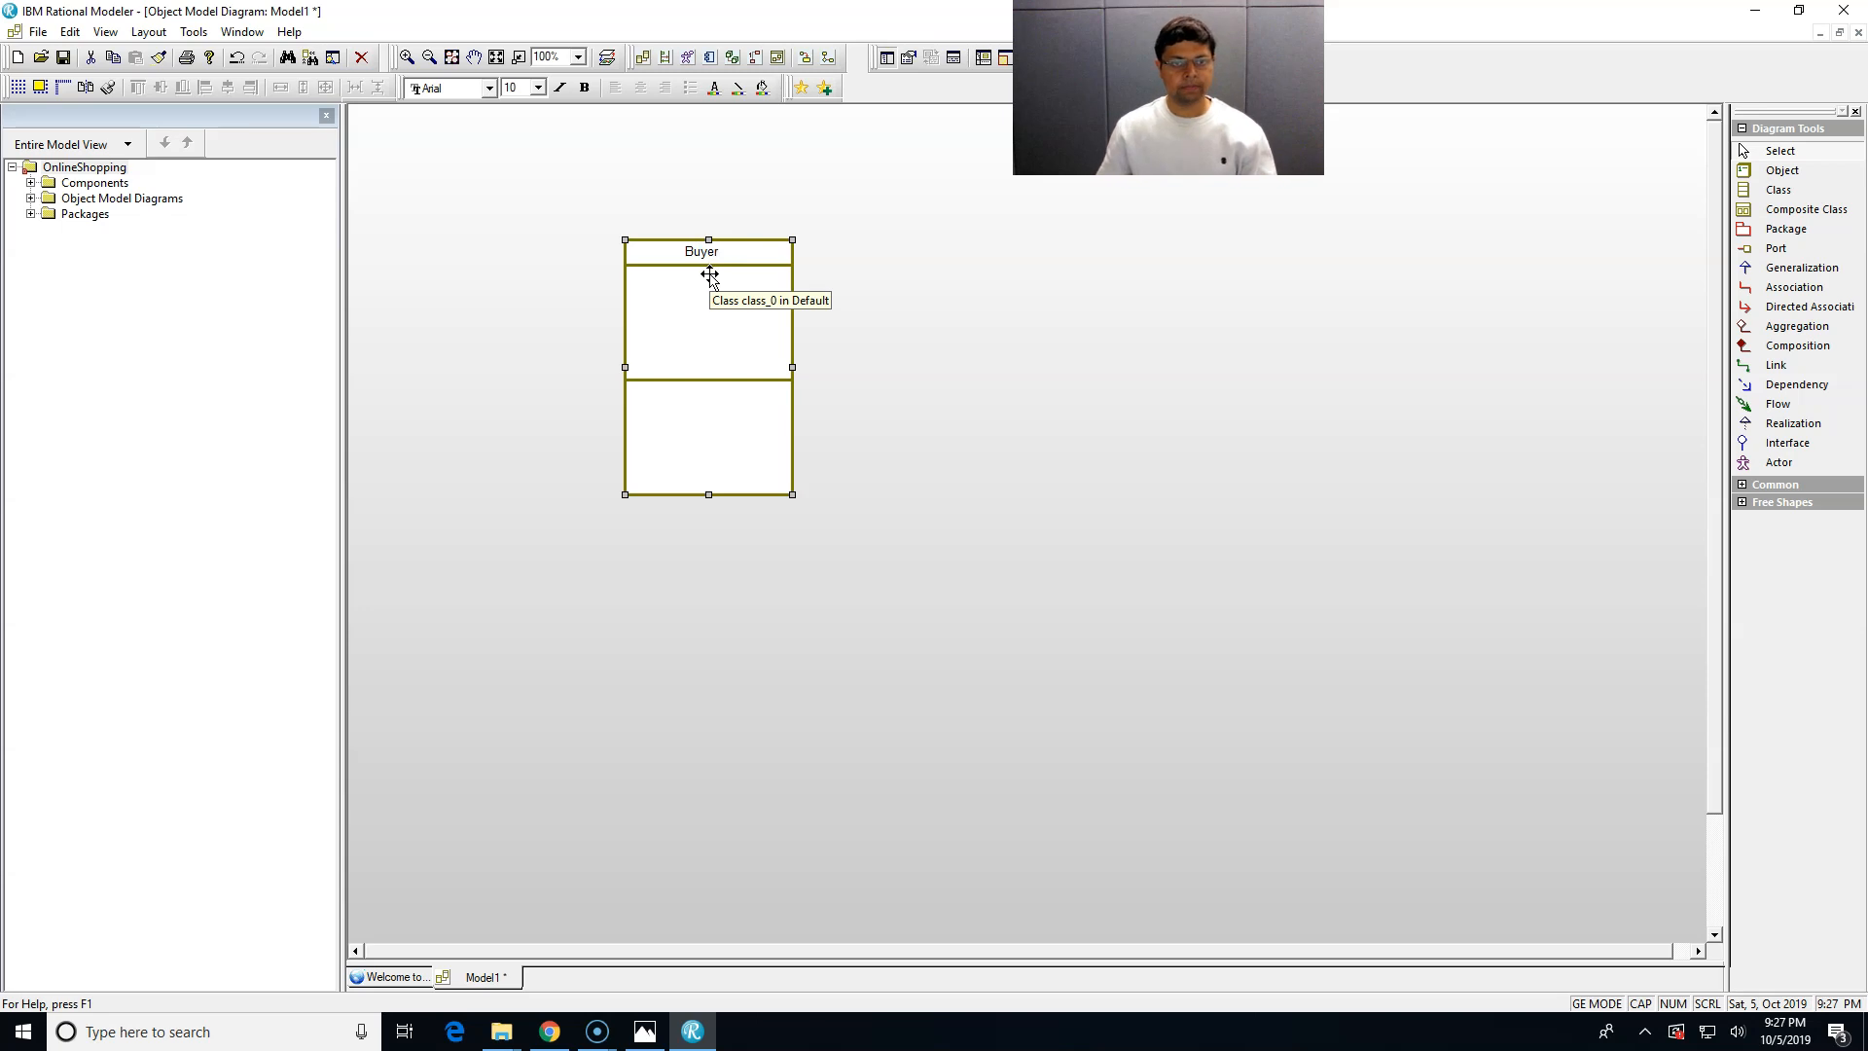
left_click(676, 312)
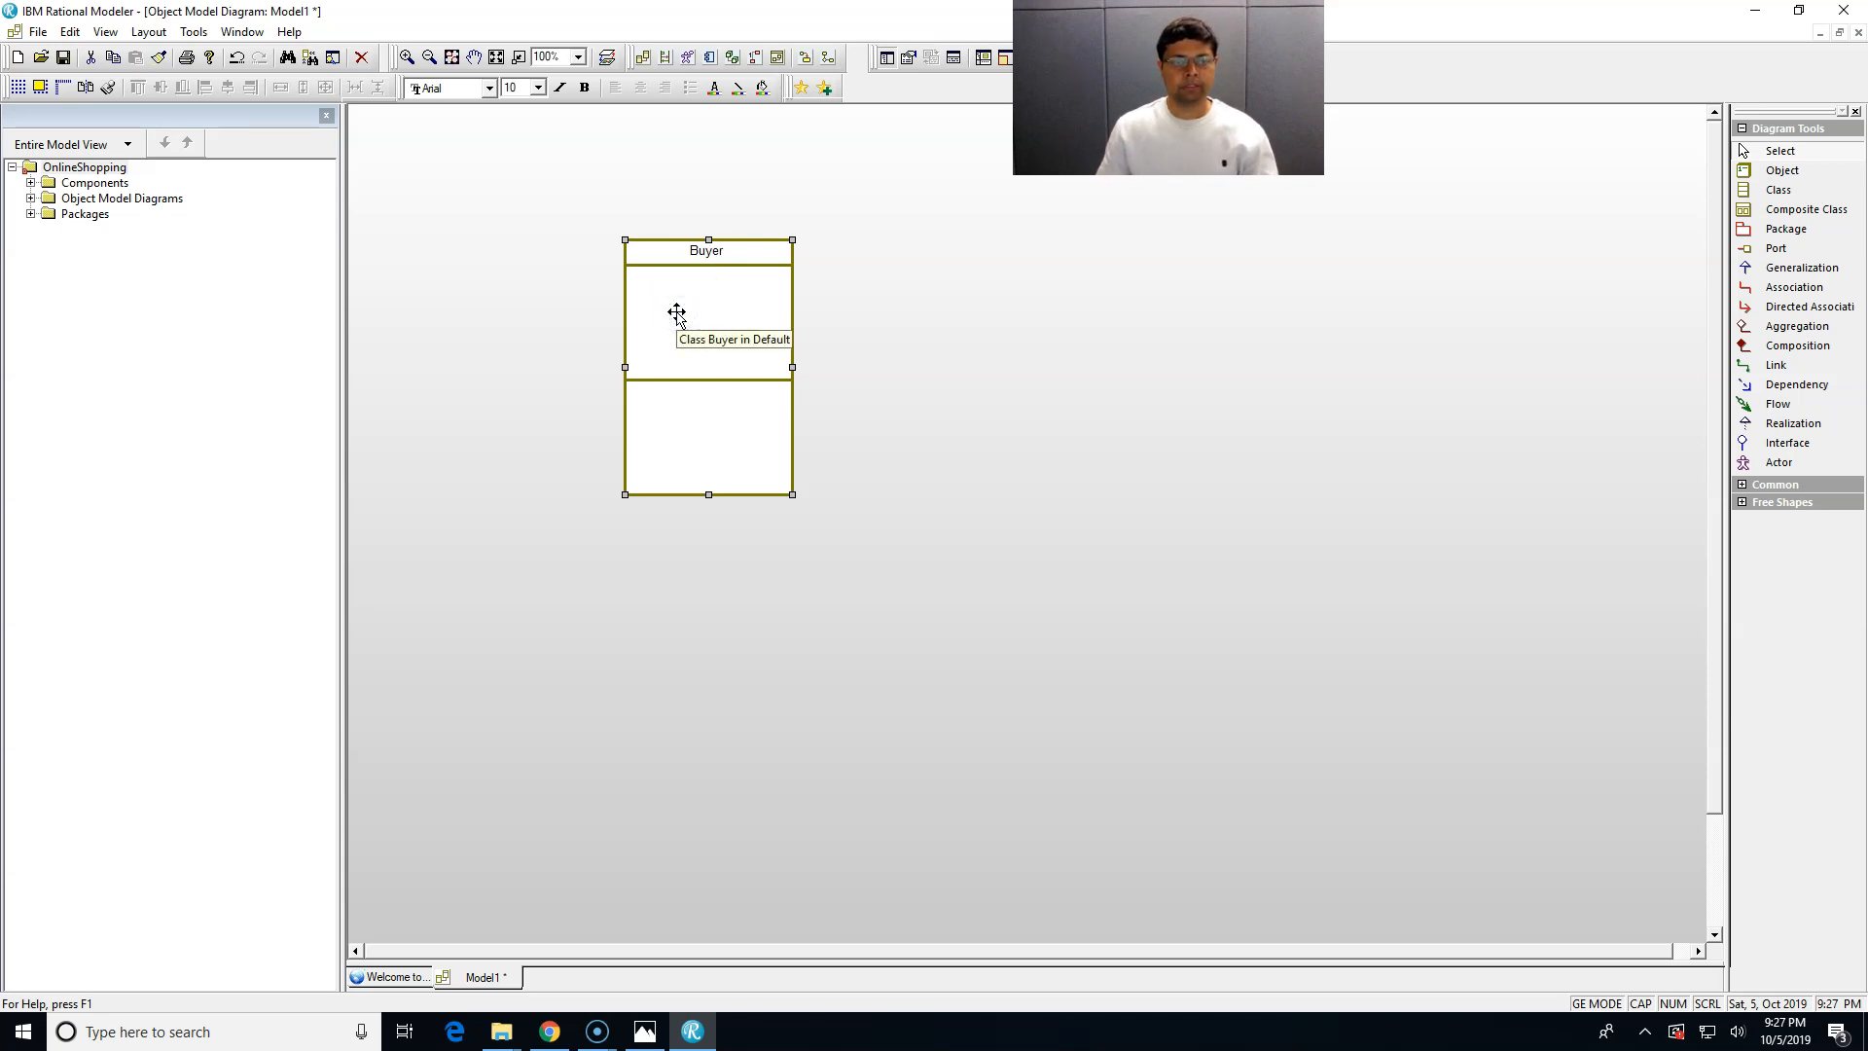
- Add the attribute Username:String(15) to the Buyer class
right_click(677, 312)
mouse_move(758, 362)
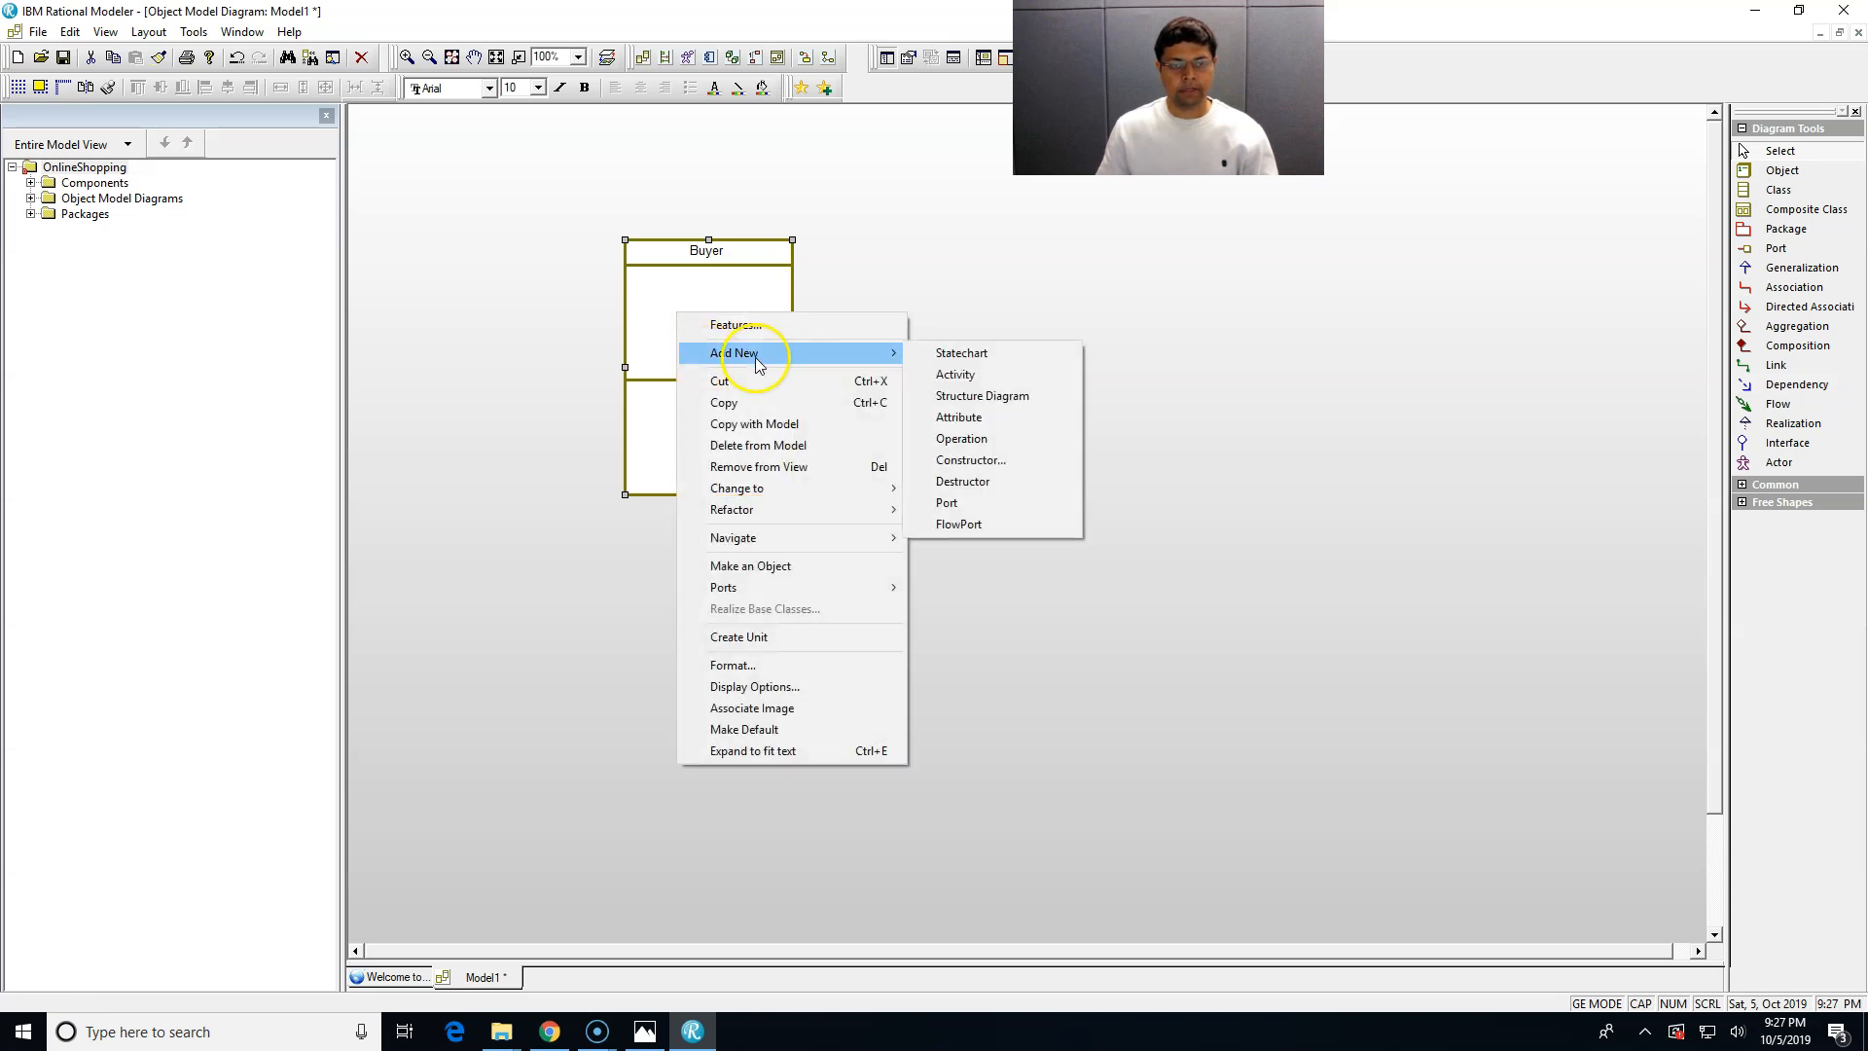
left_click(934, 418)
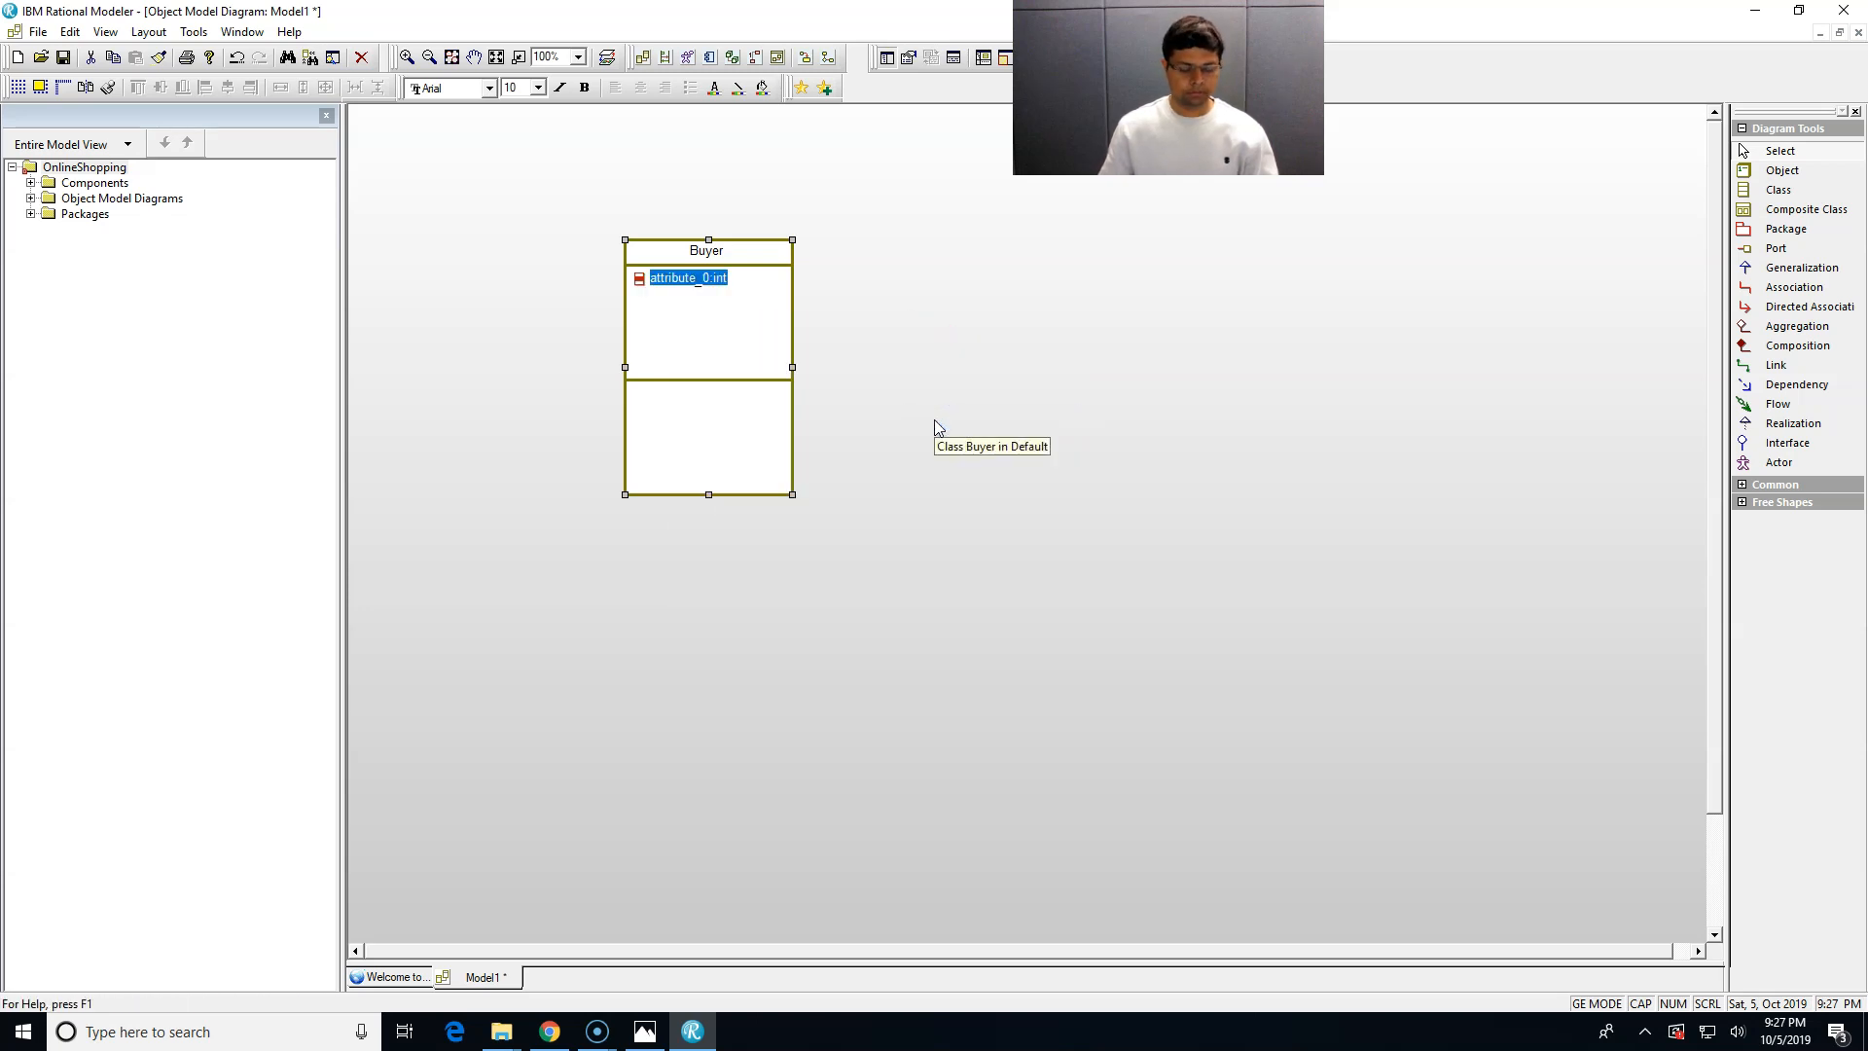
type("Username")
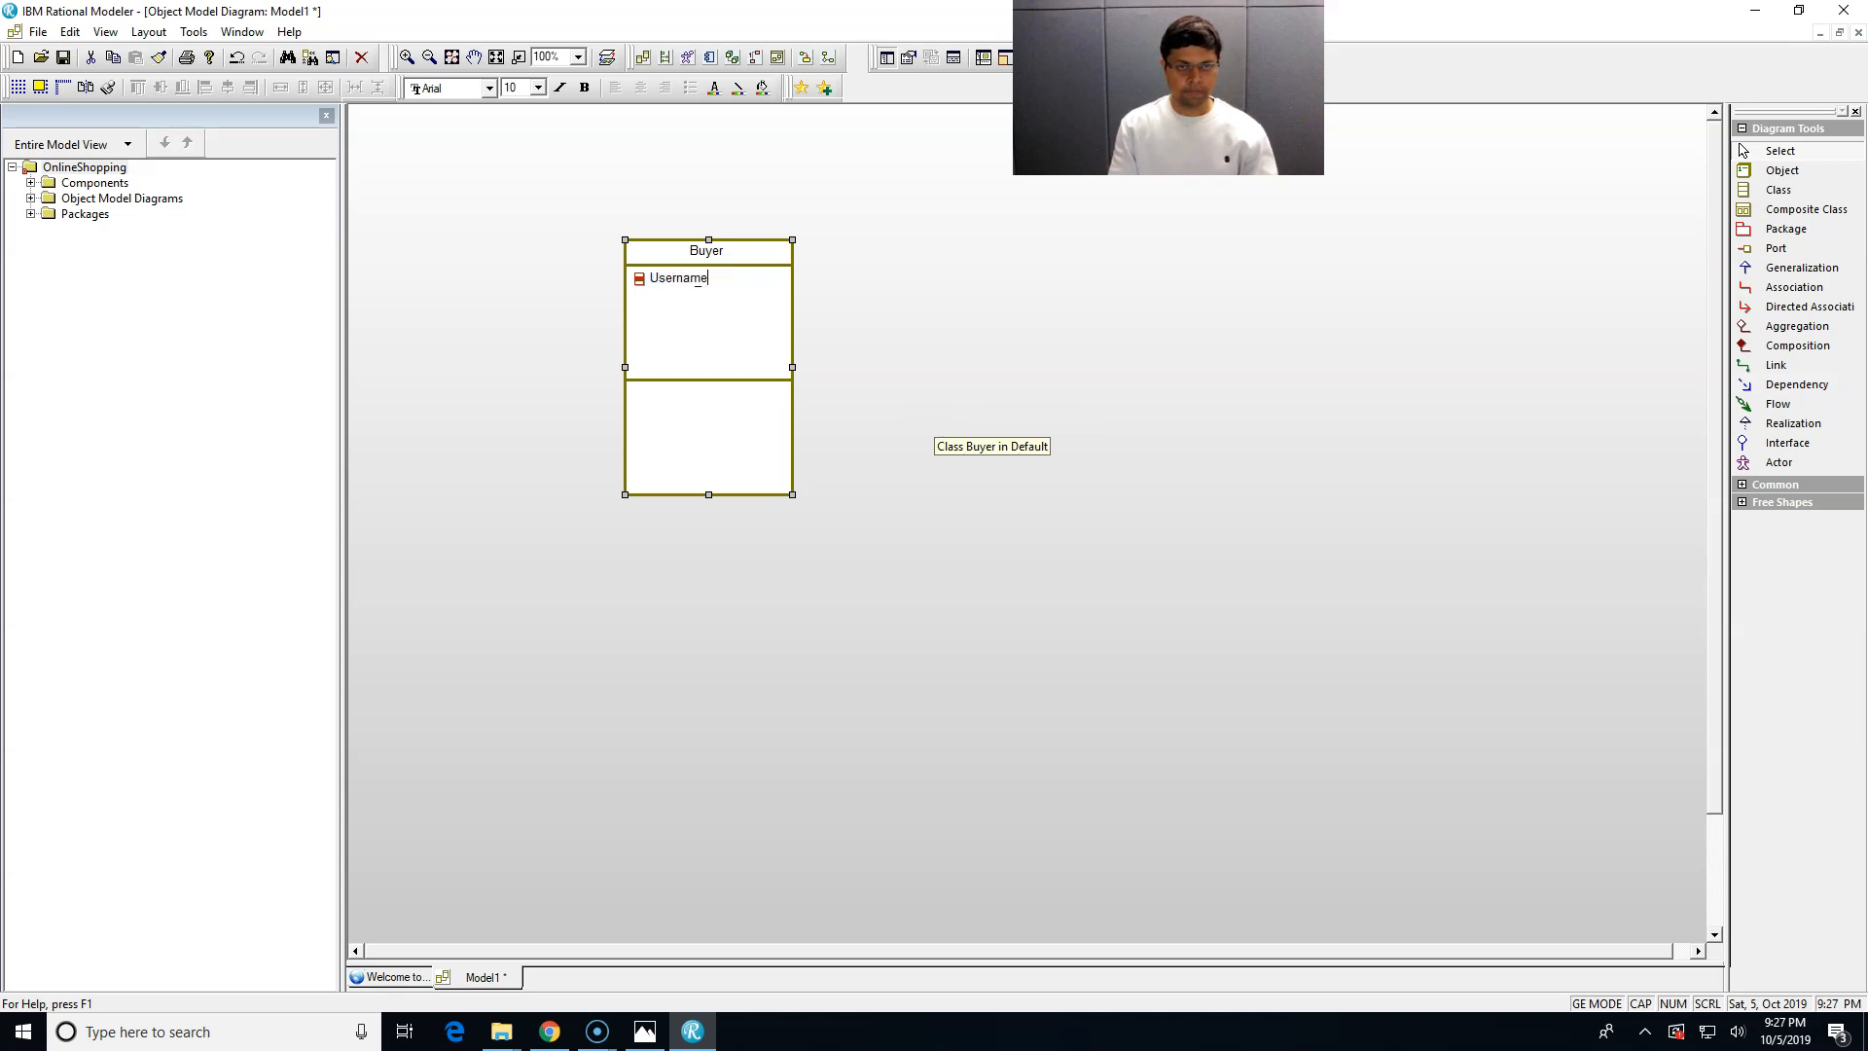
type(":String")
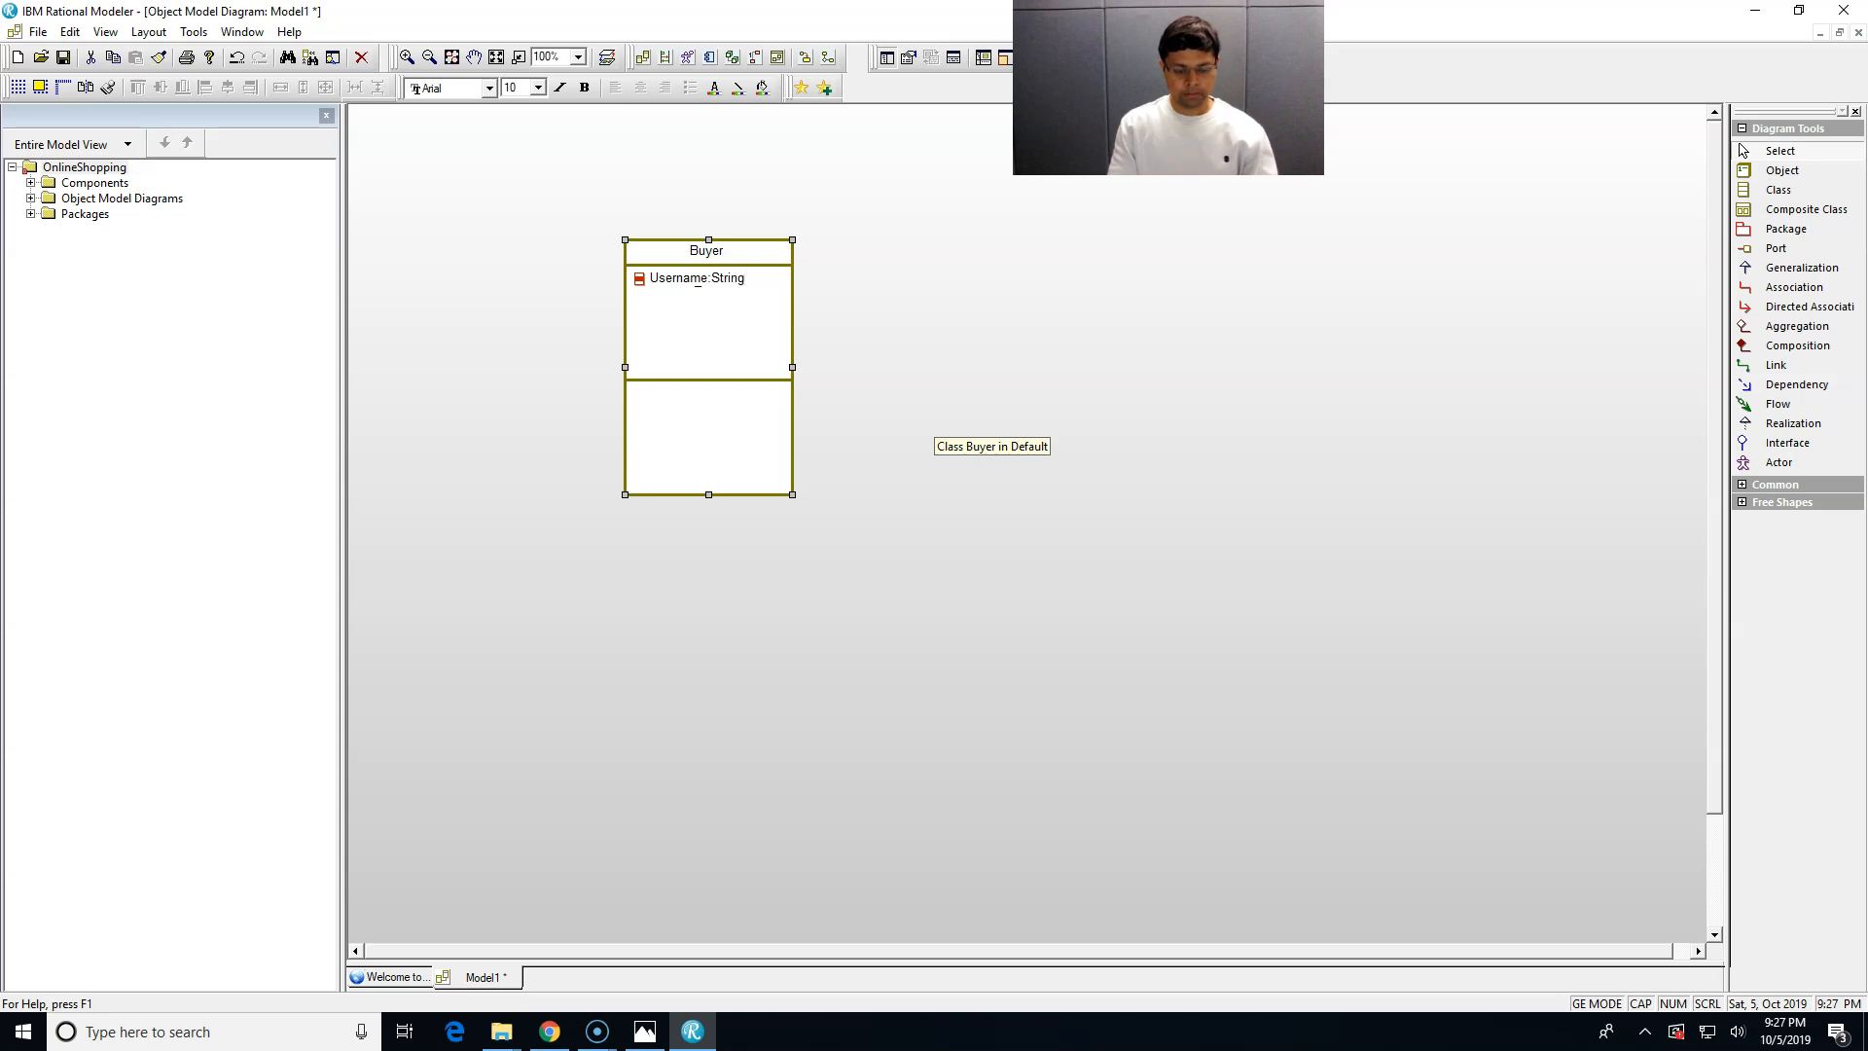
type("(15)")
key("Return")
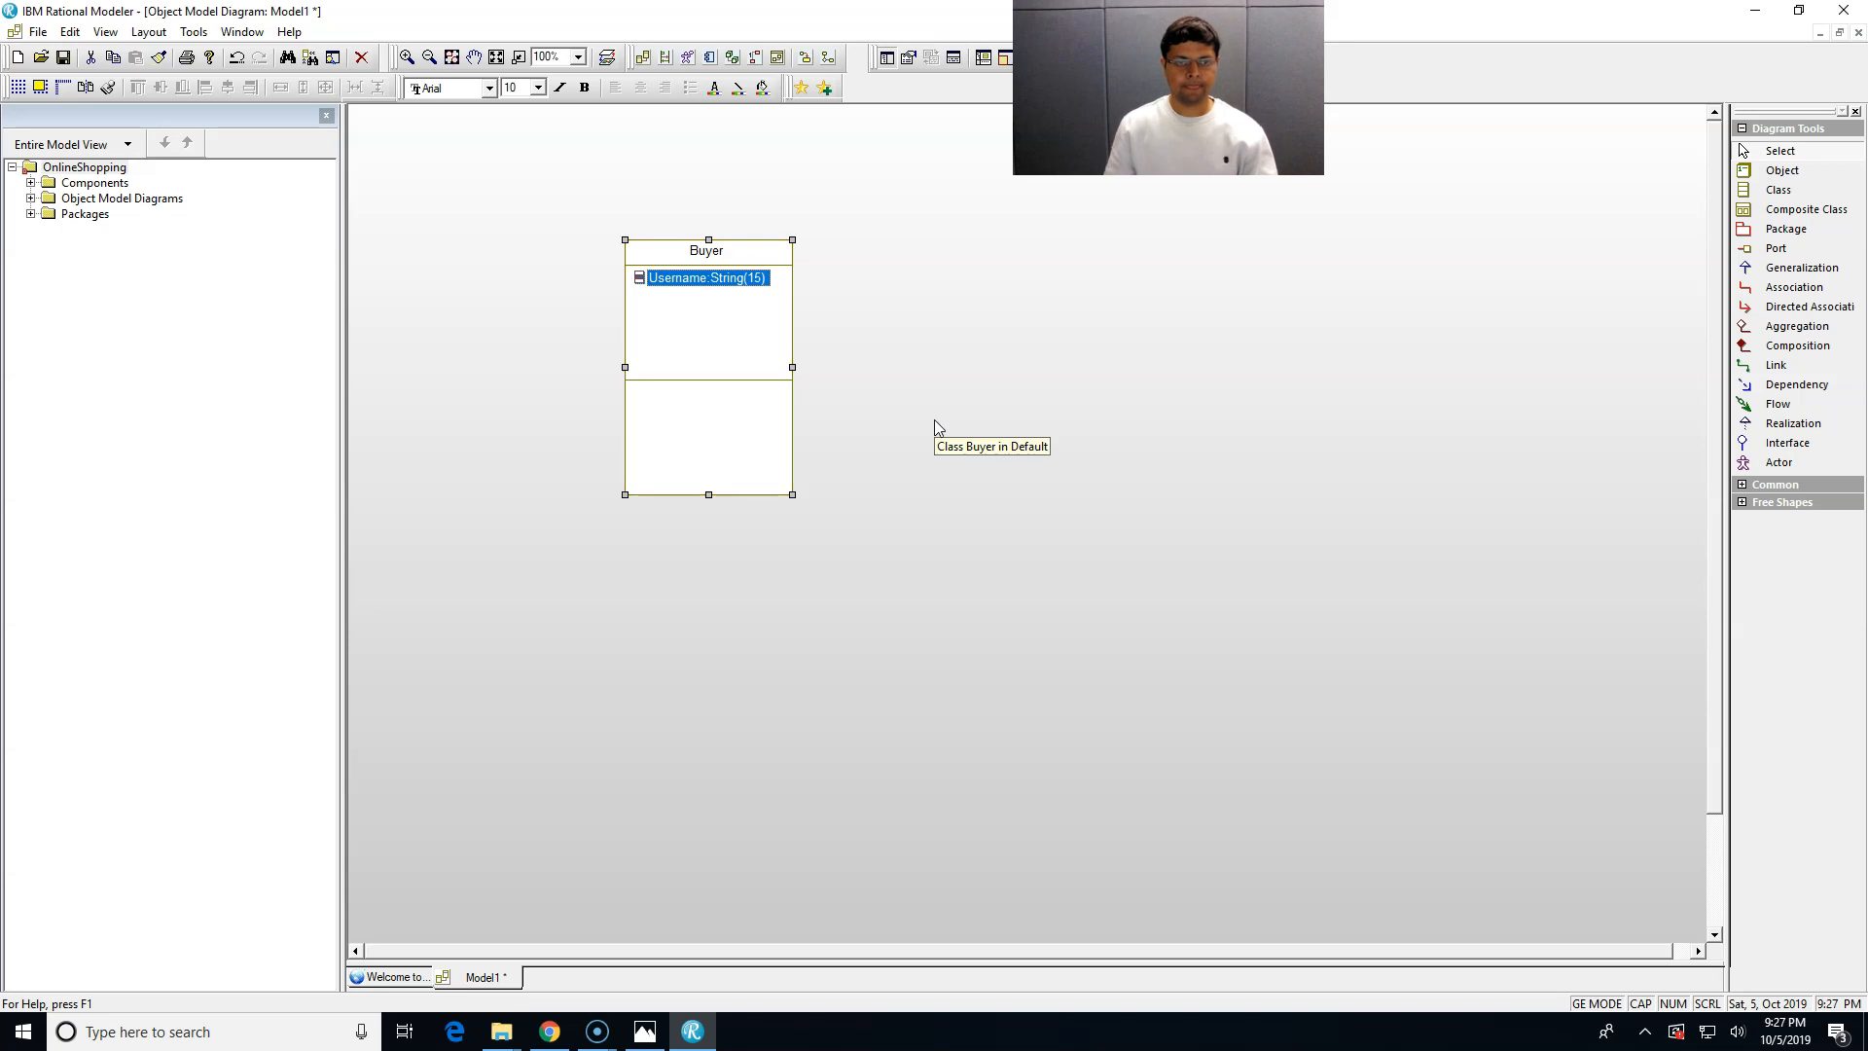
- Add a second attribute, EmailID:String(20), to the Buyer class
left_click(685, 330)
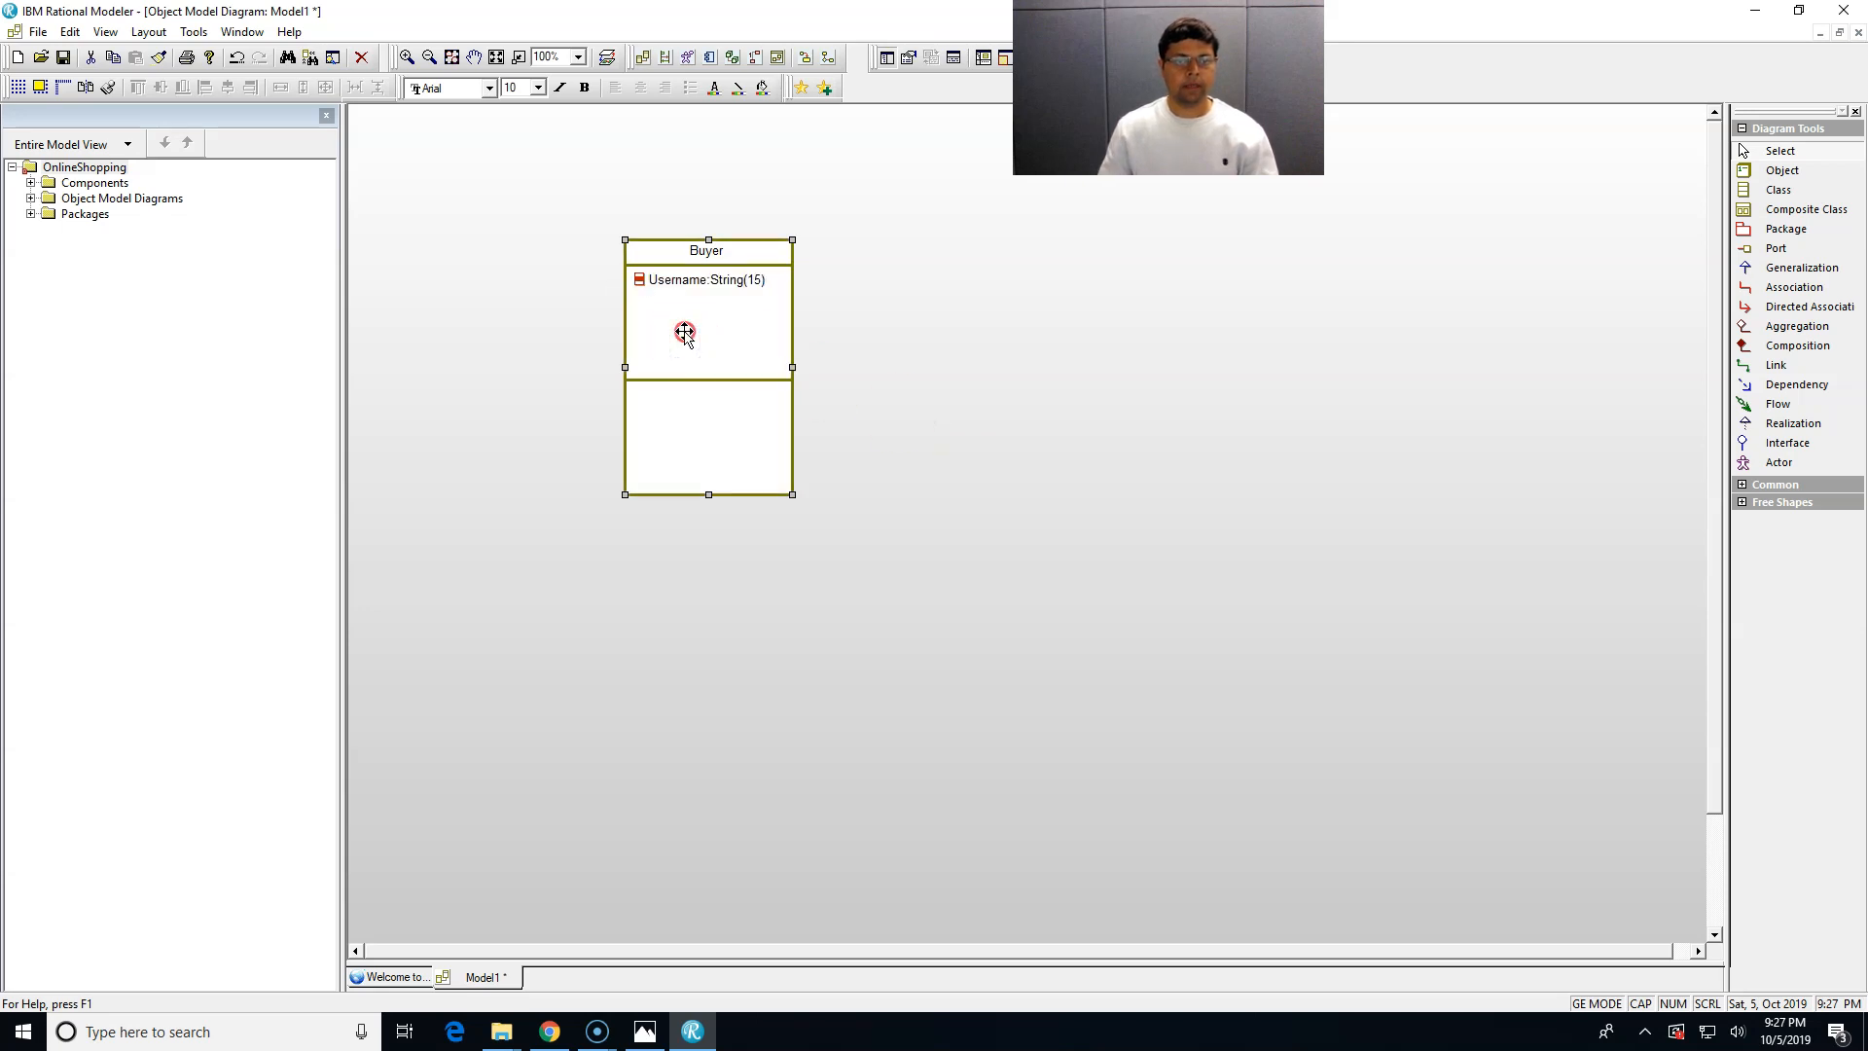
right_click(685, 332)
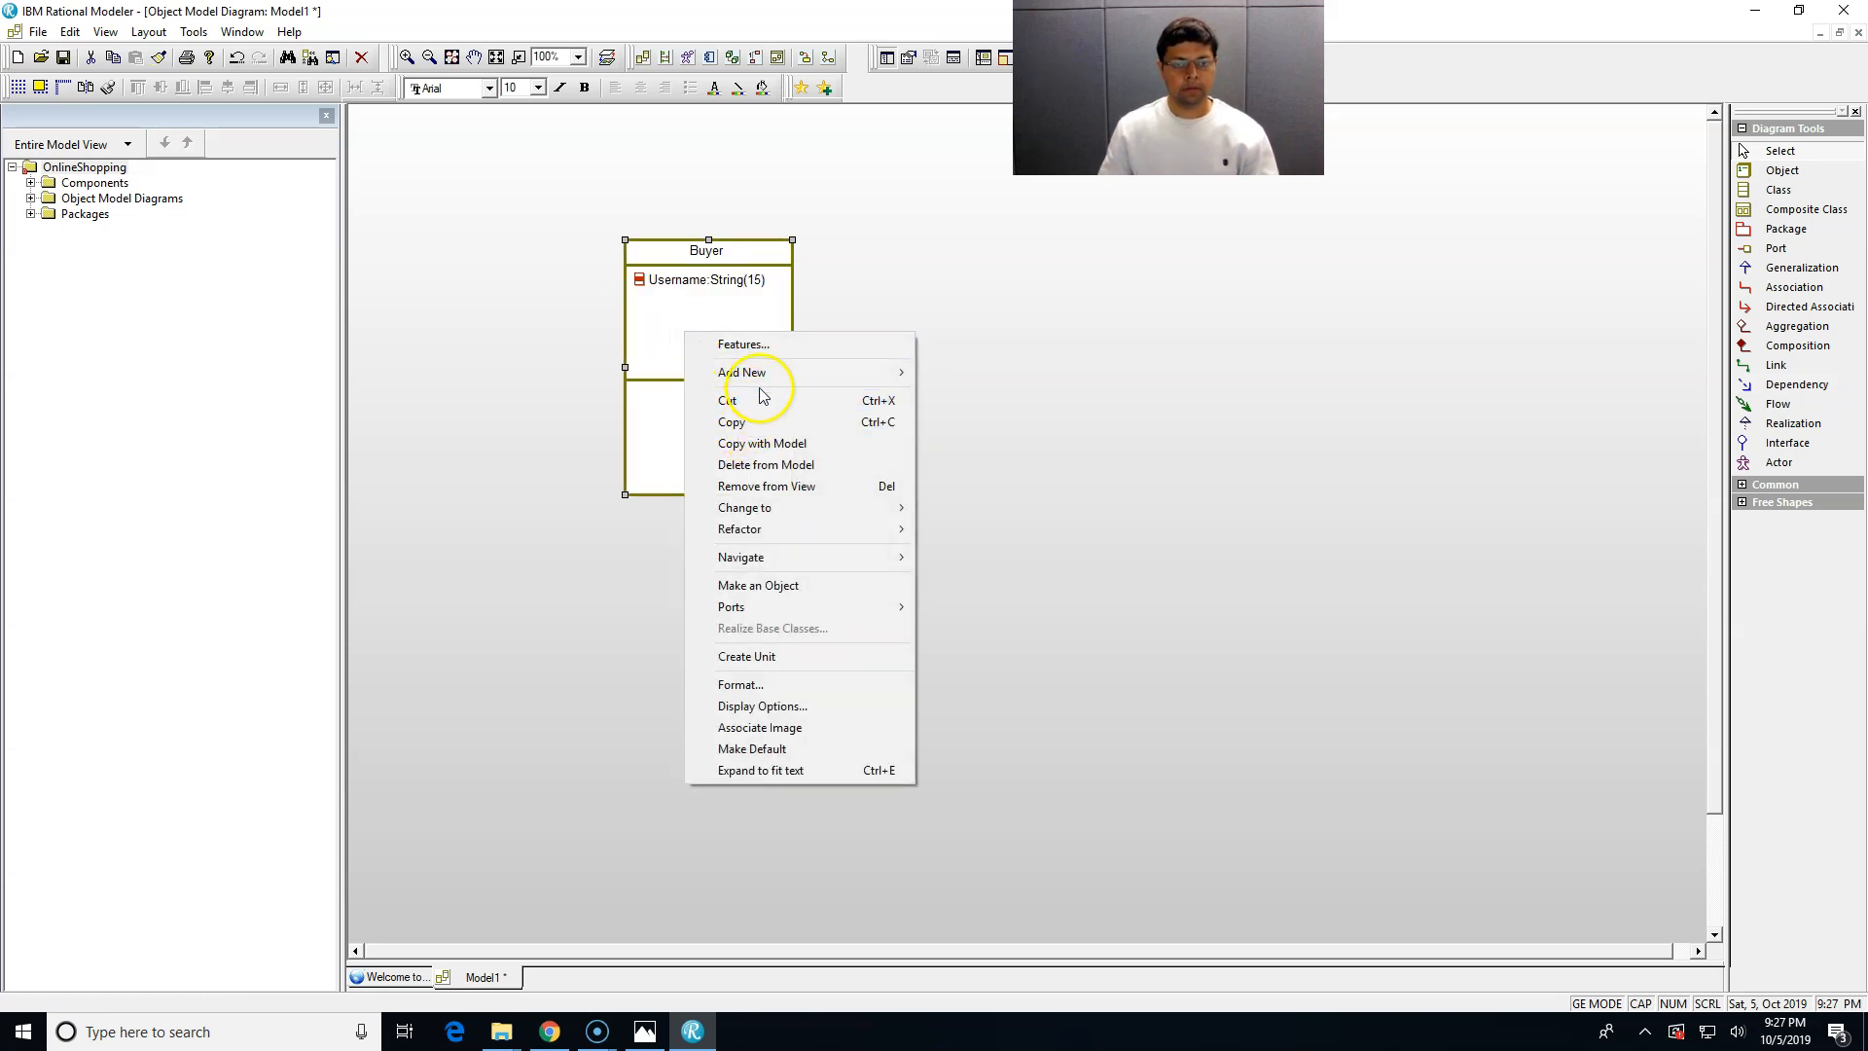
mouse_move(759, 373)
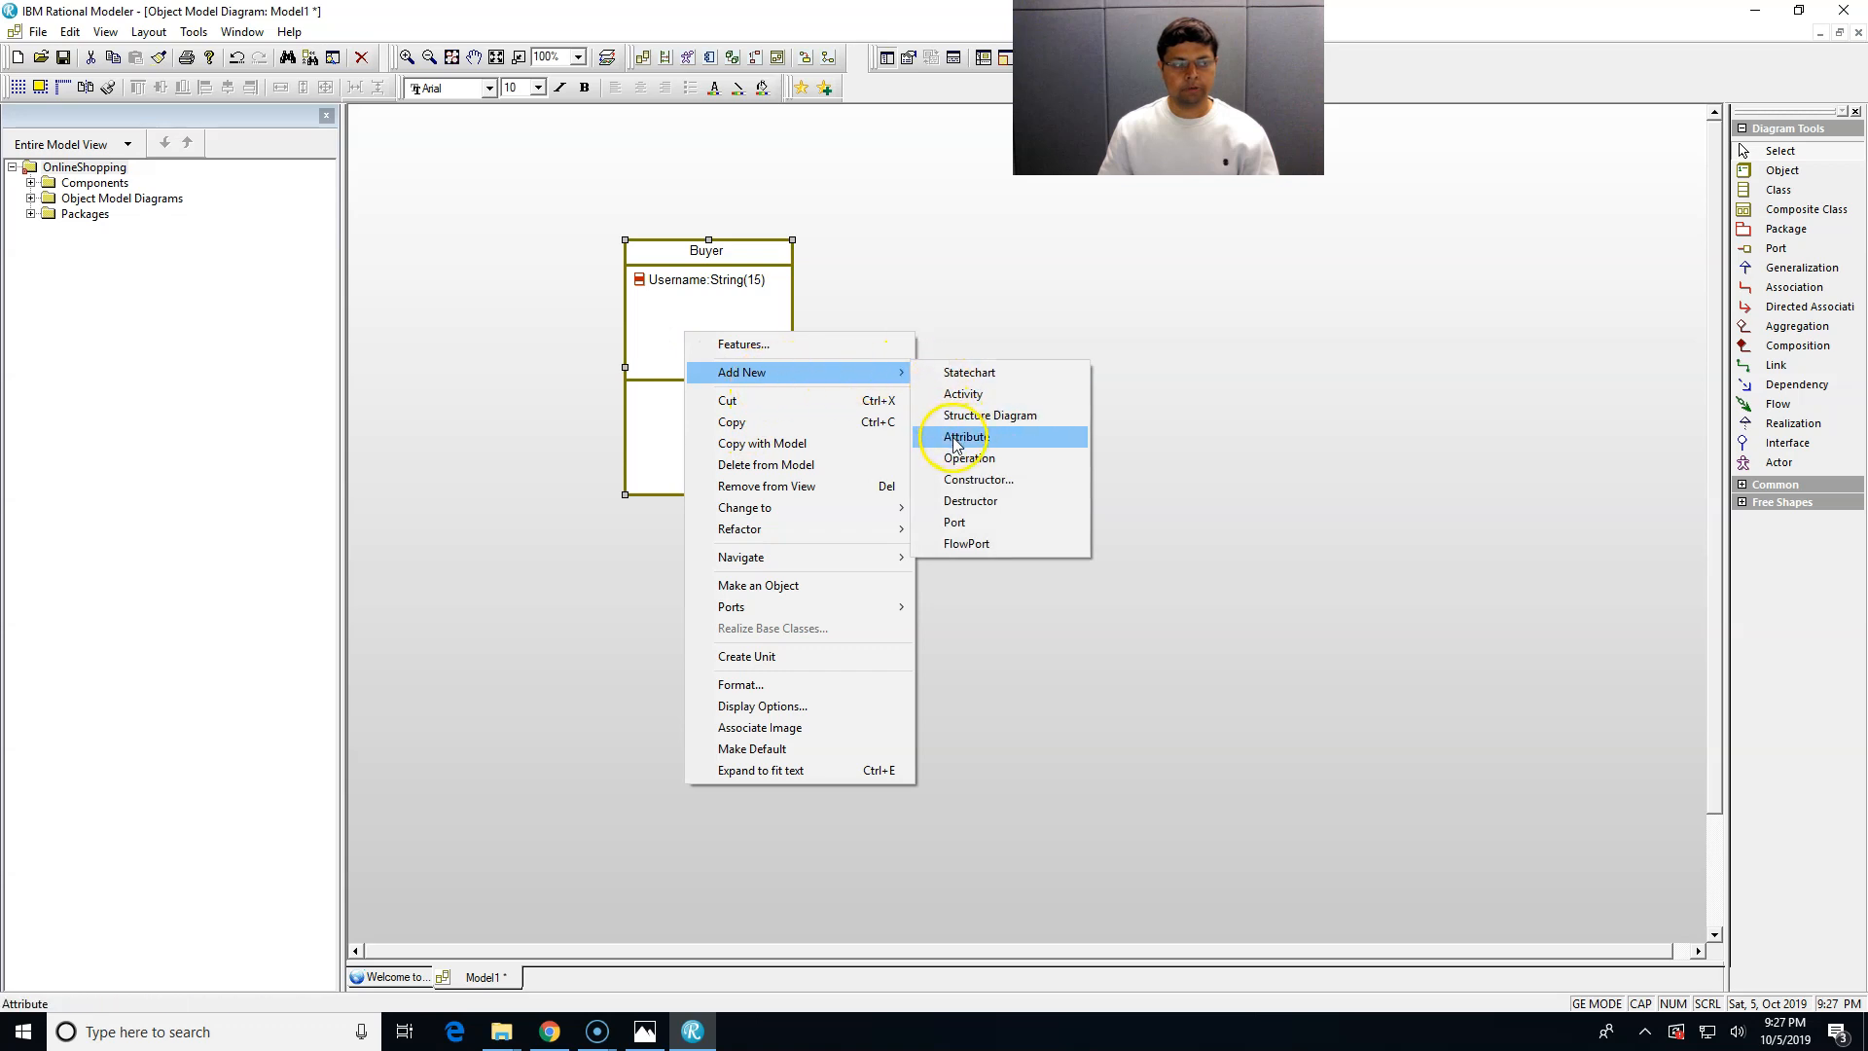
left_click(964, 437)
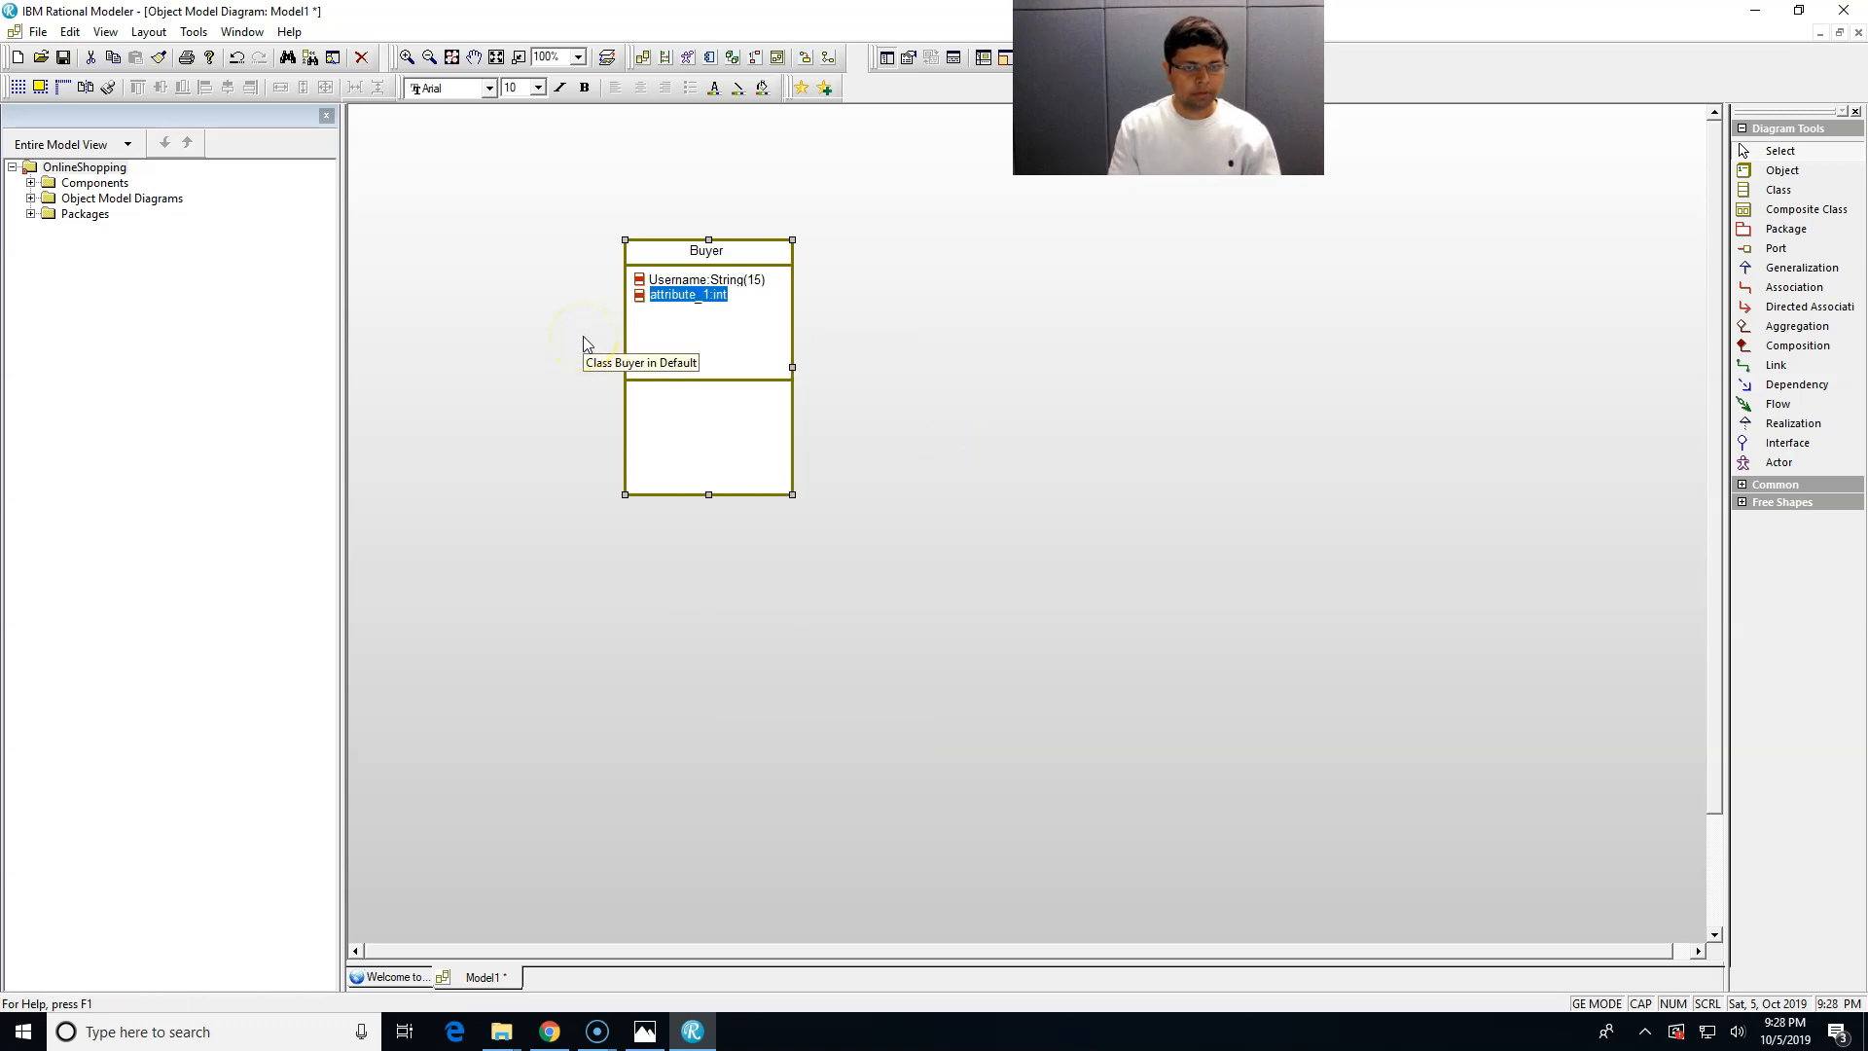
type("Email")
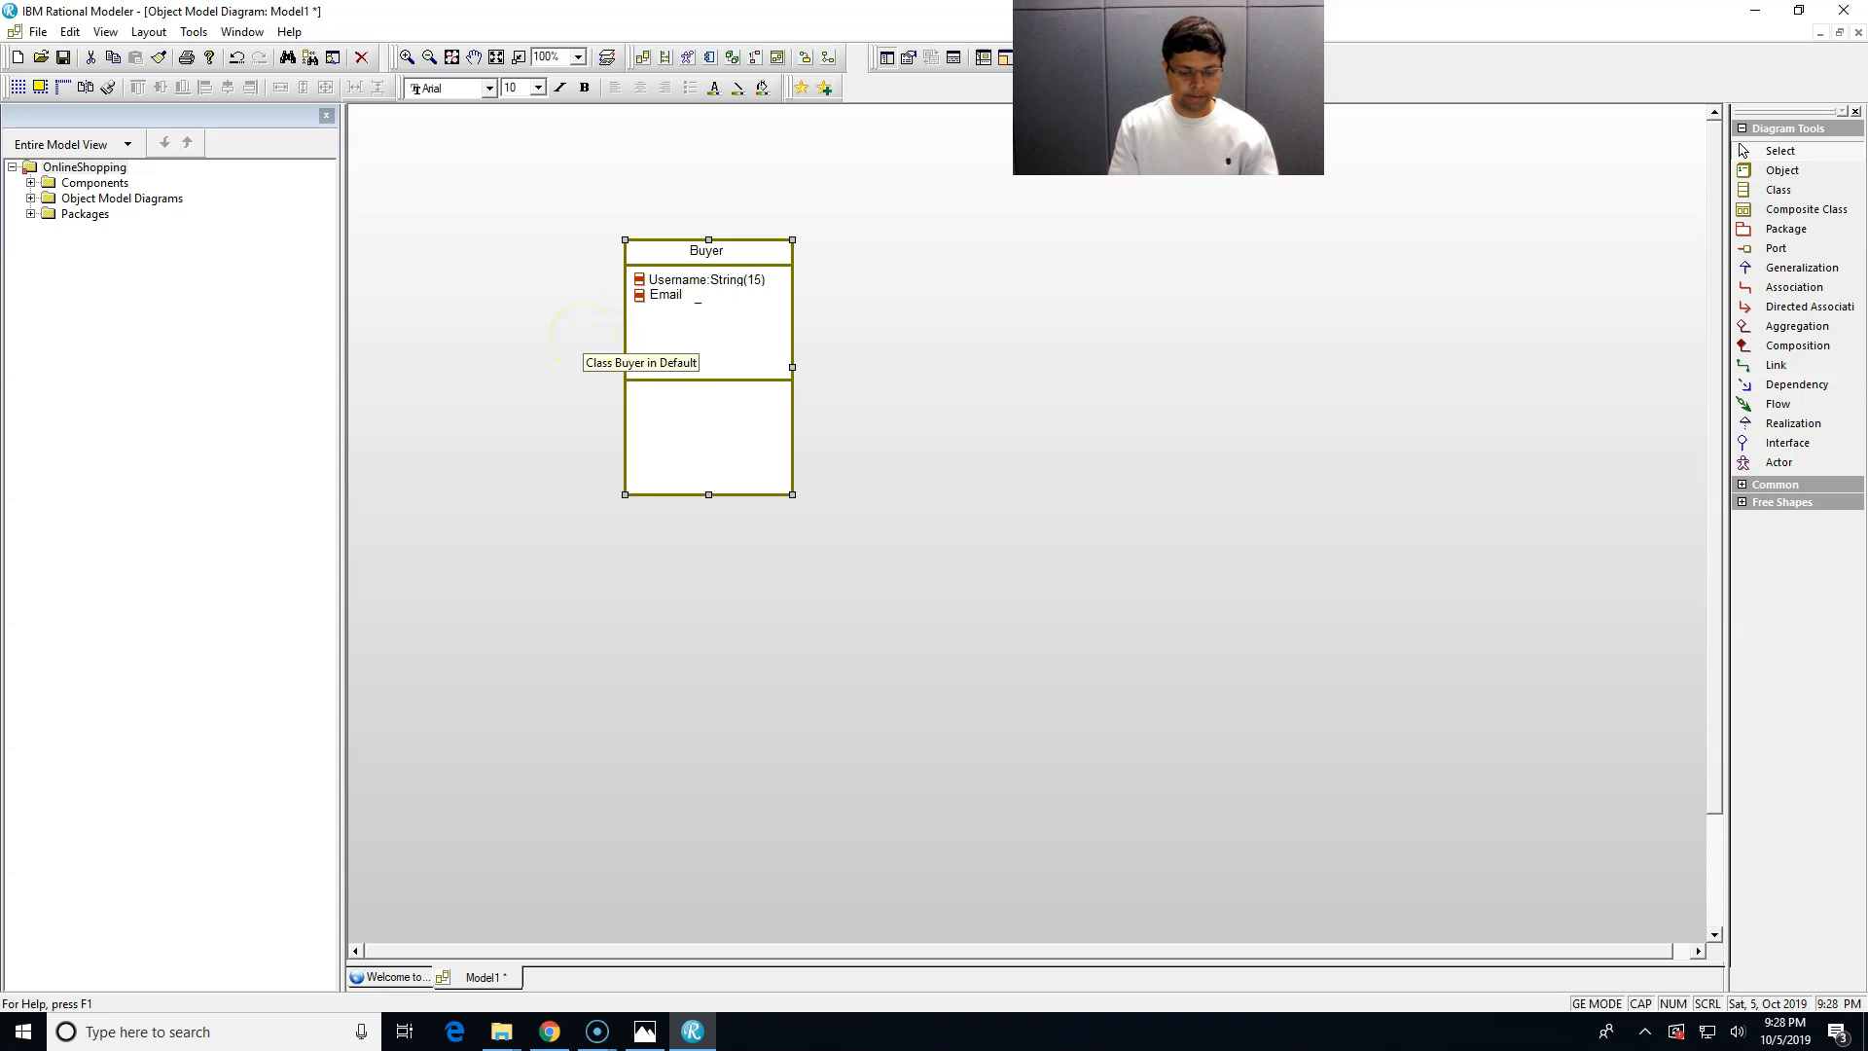
type("ID:String")
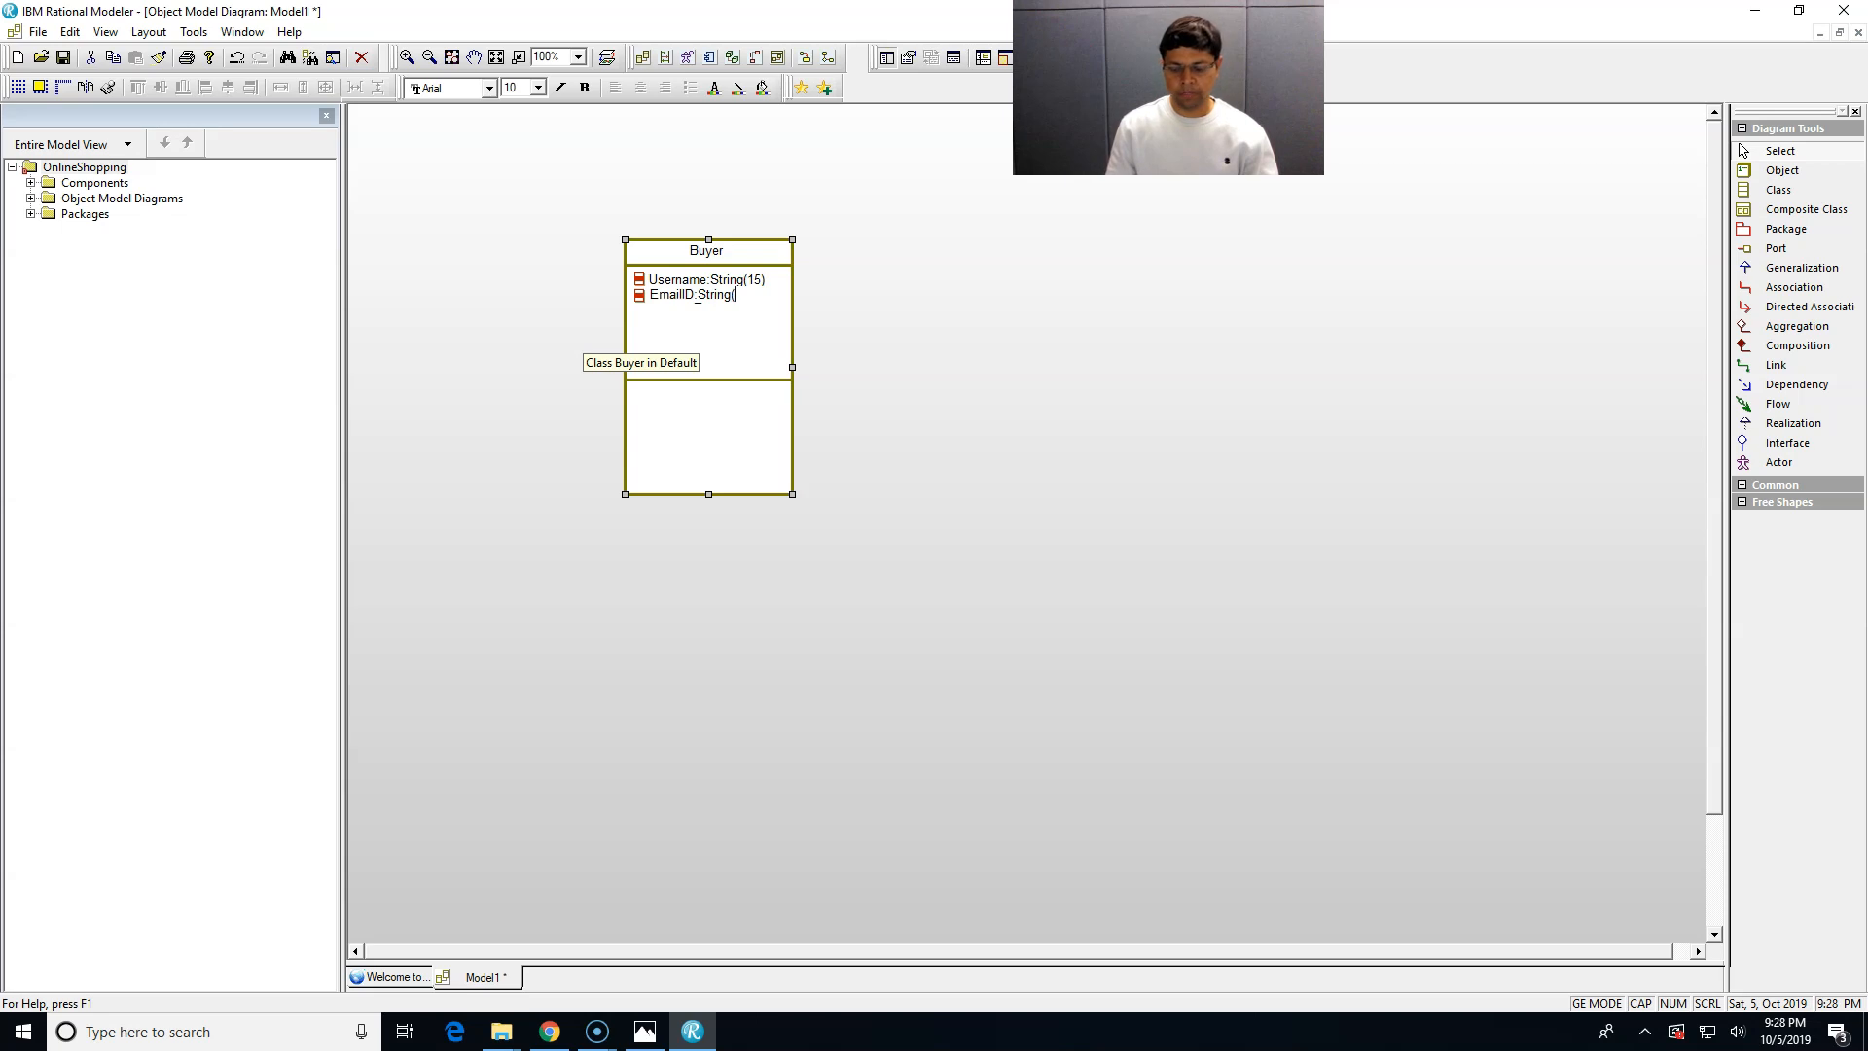
type("(20")
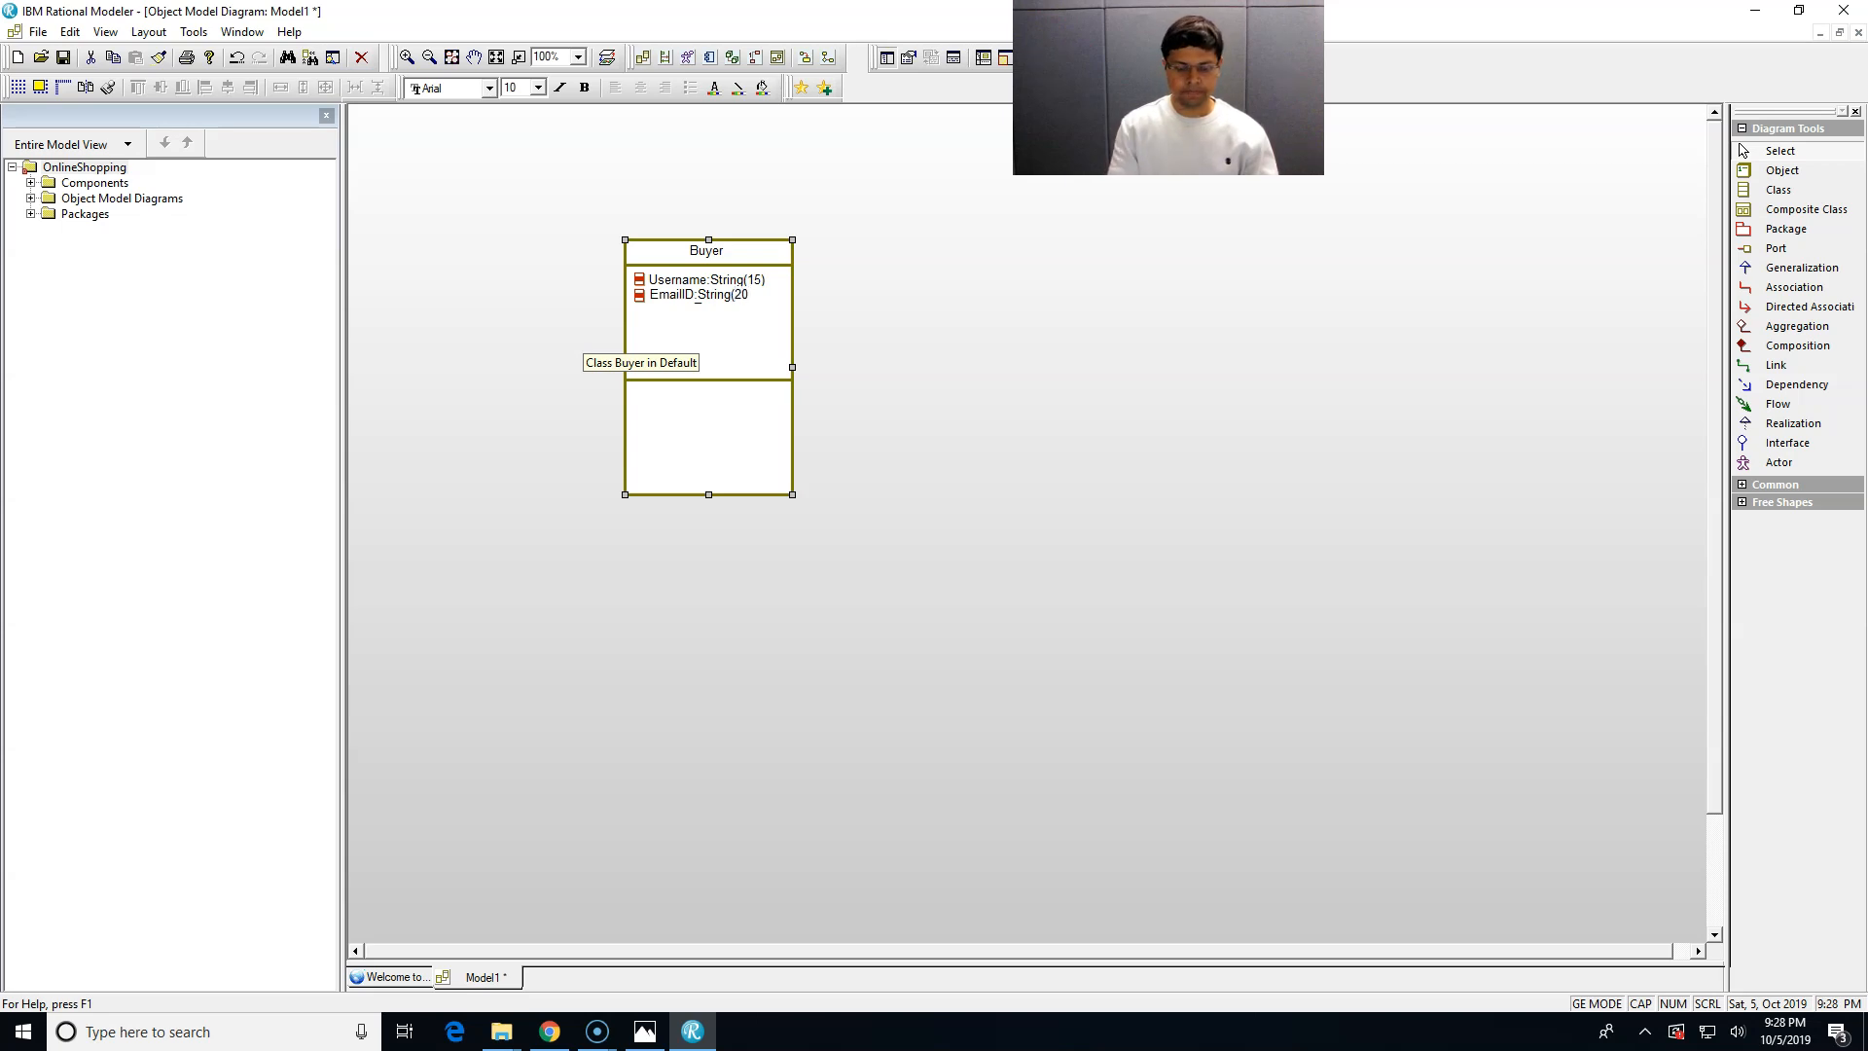
type(")")
key("Return")
- Add the attribute FirstName:String(15) to the Buyer class below EmailID
left_click(676, 348)
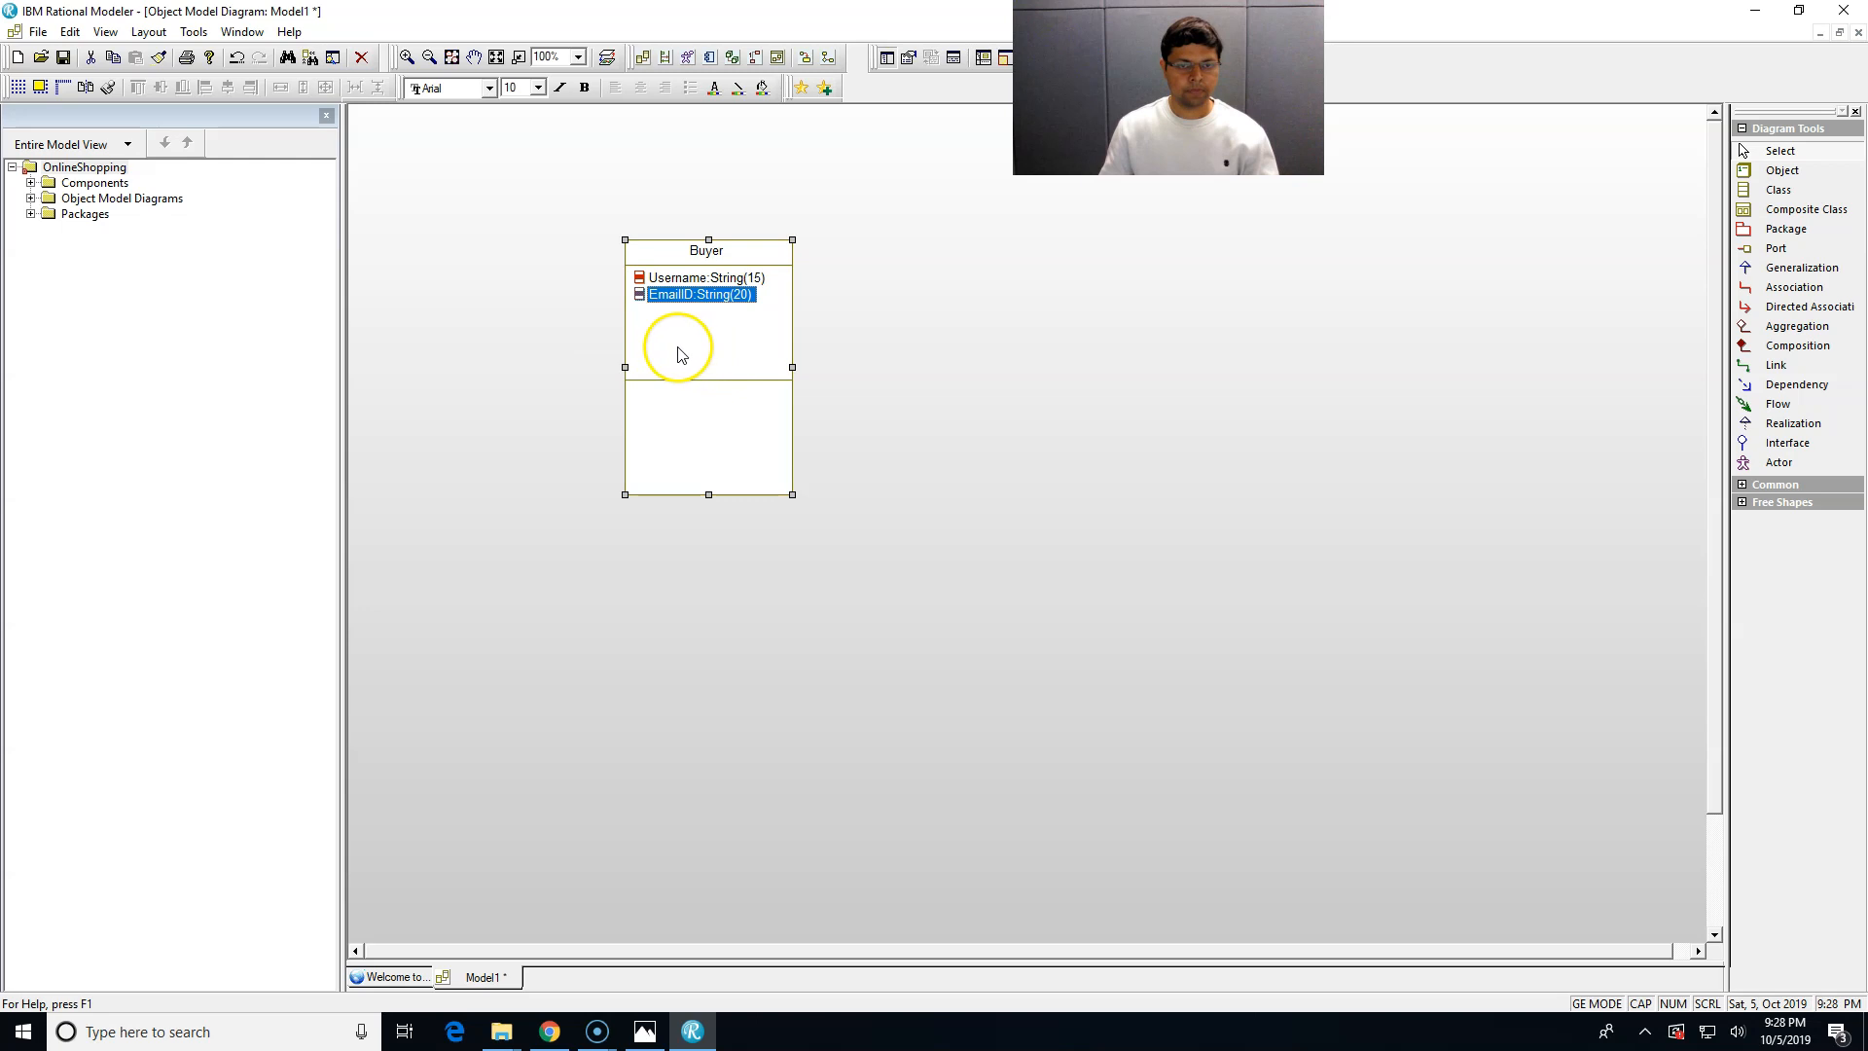
right_click(677, 346)
left_click(728, 389)
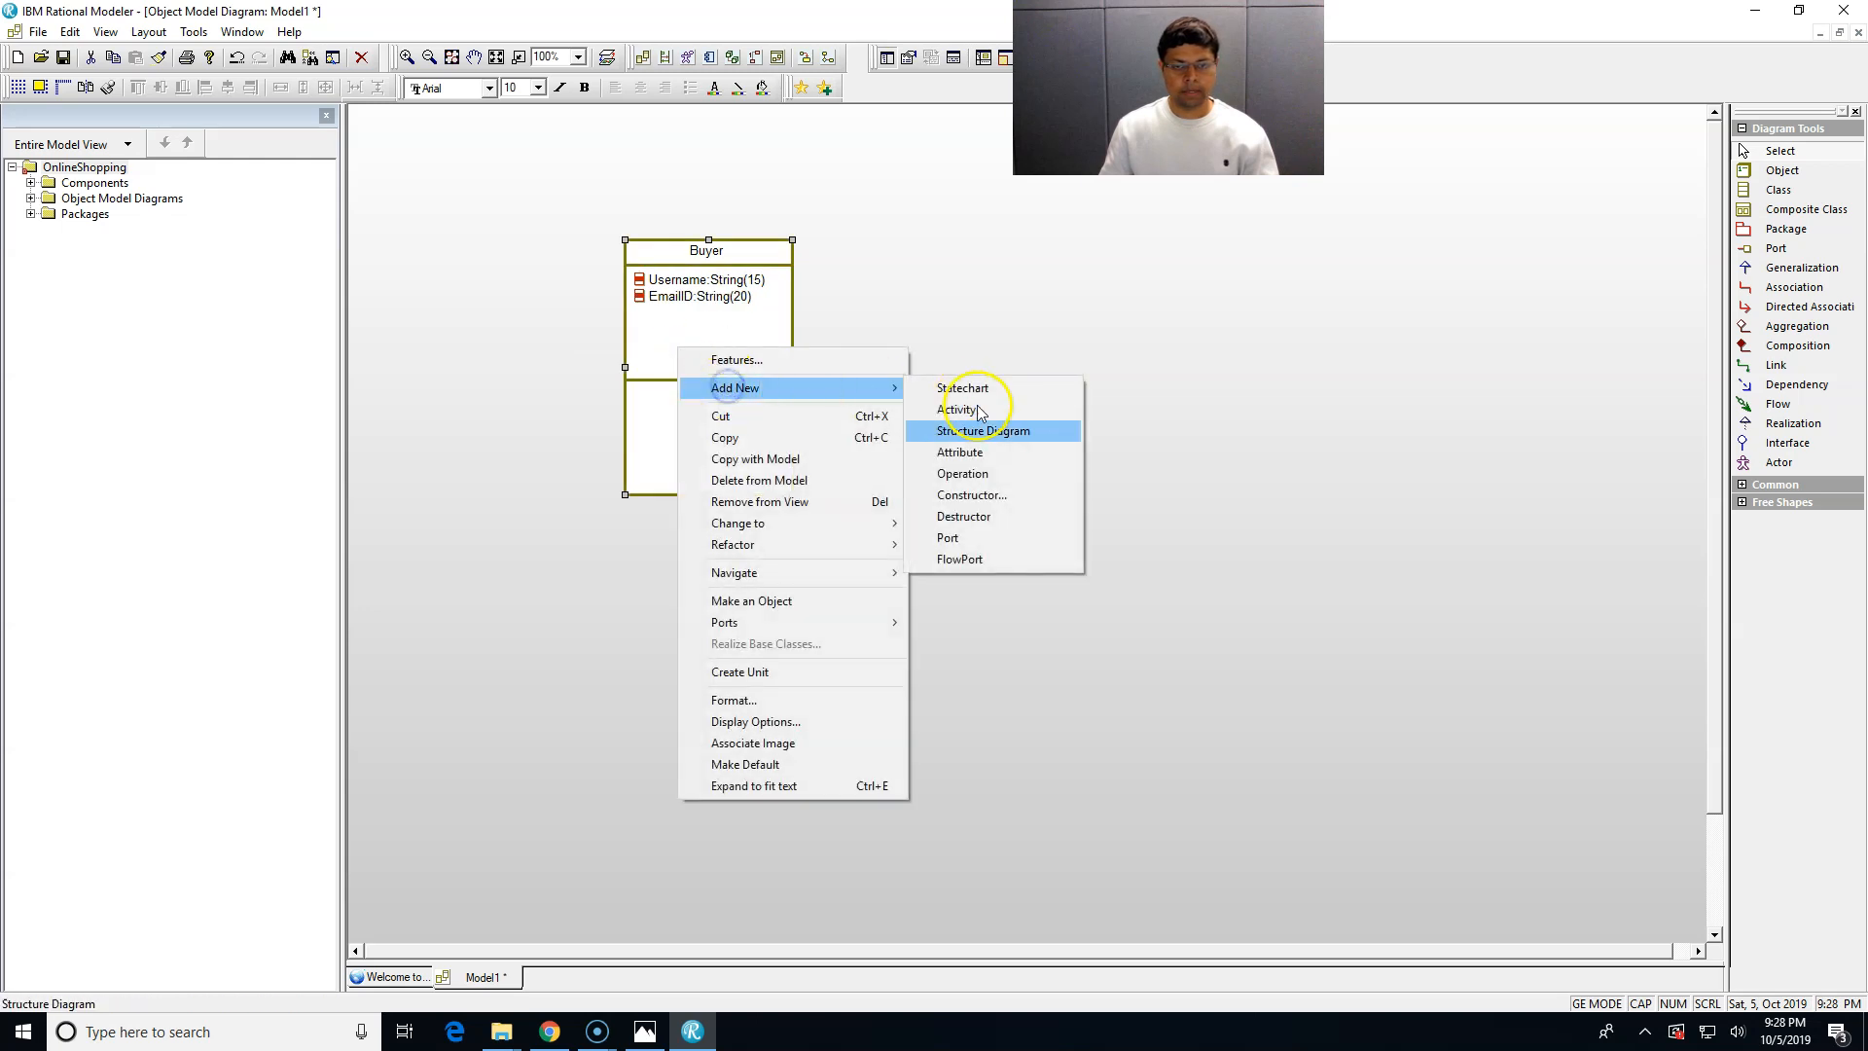
left_click(983, 462)
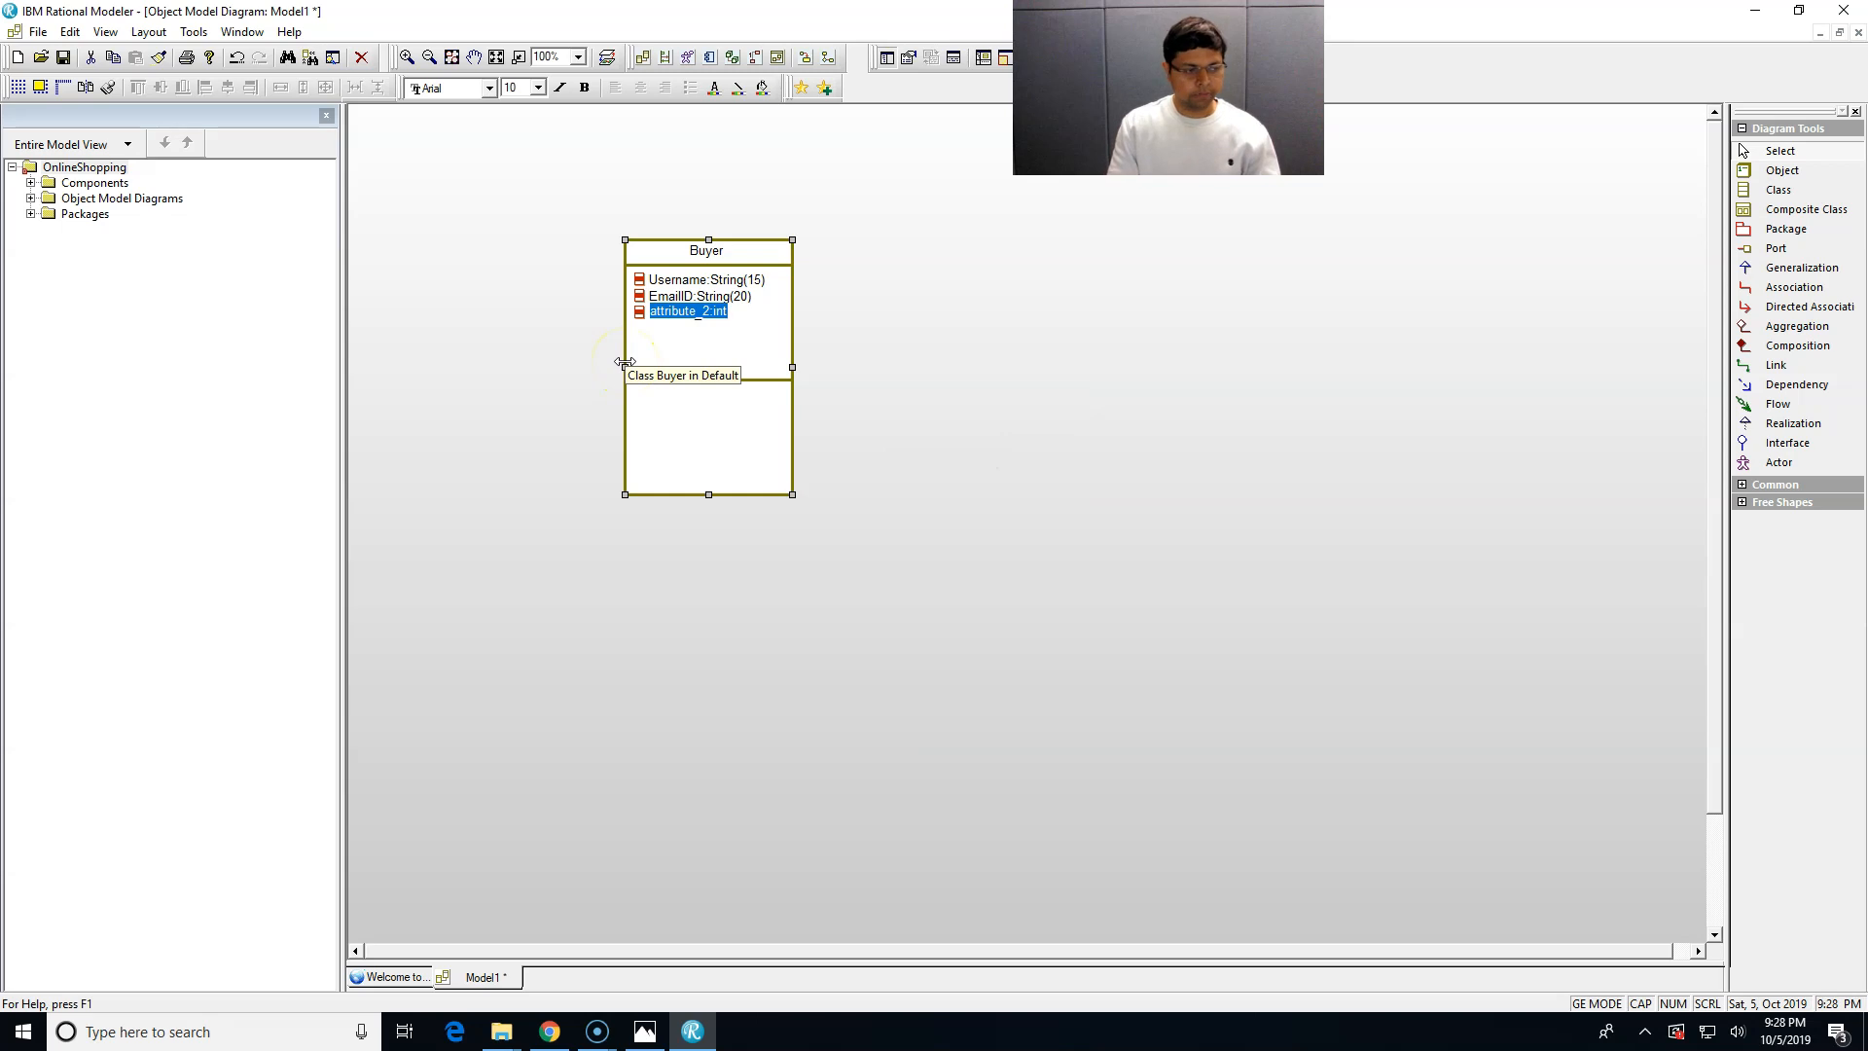
type("FirstName:String(15")
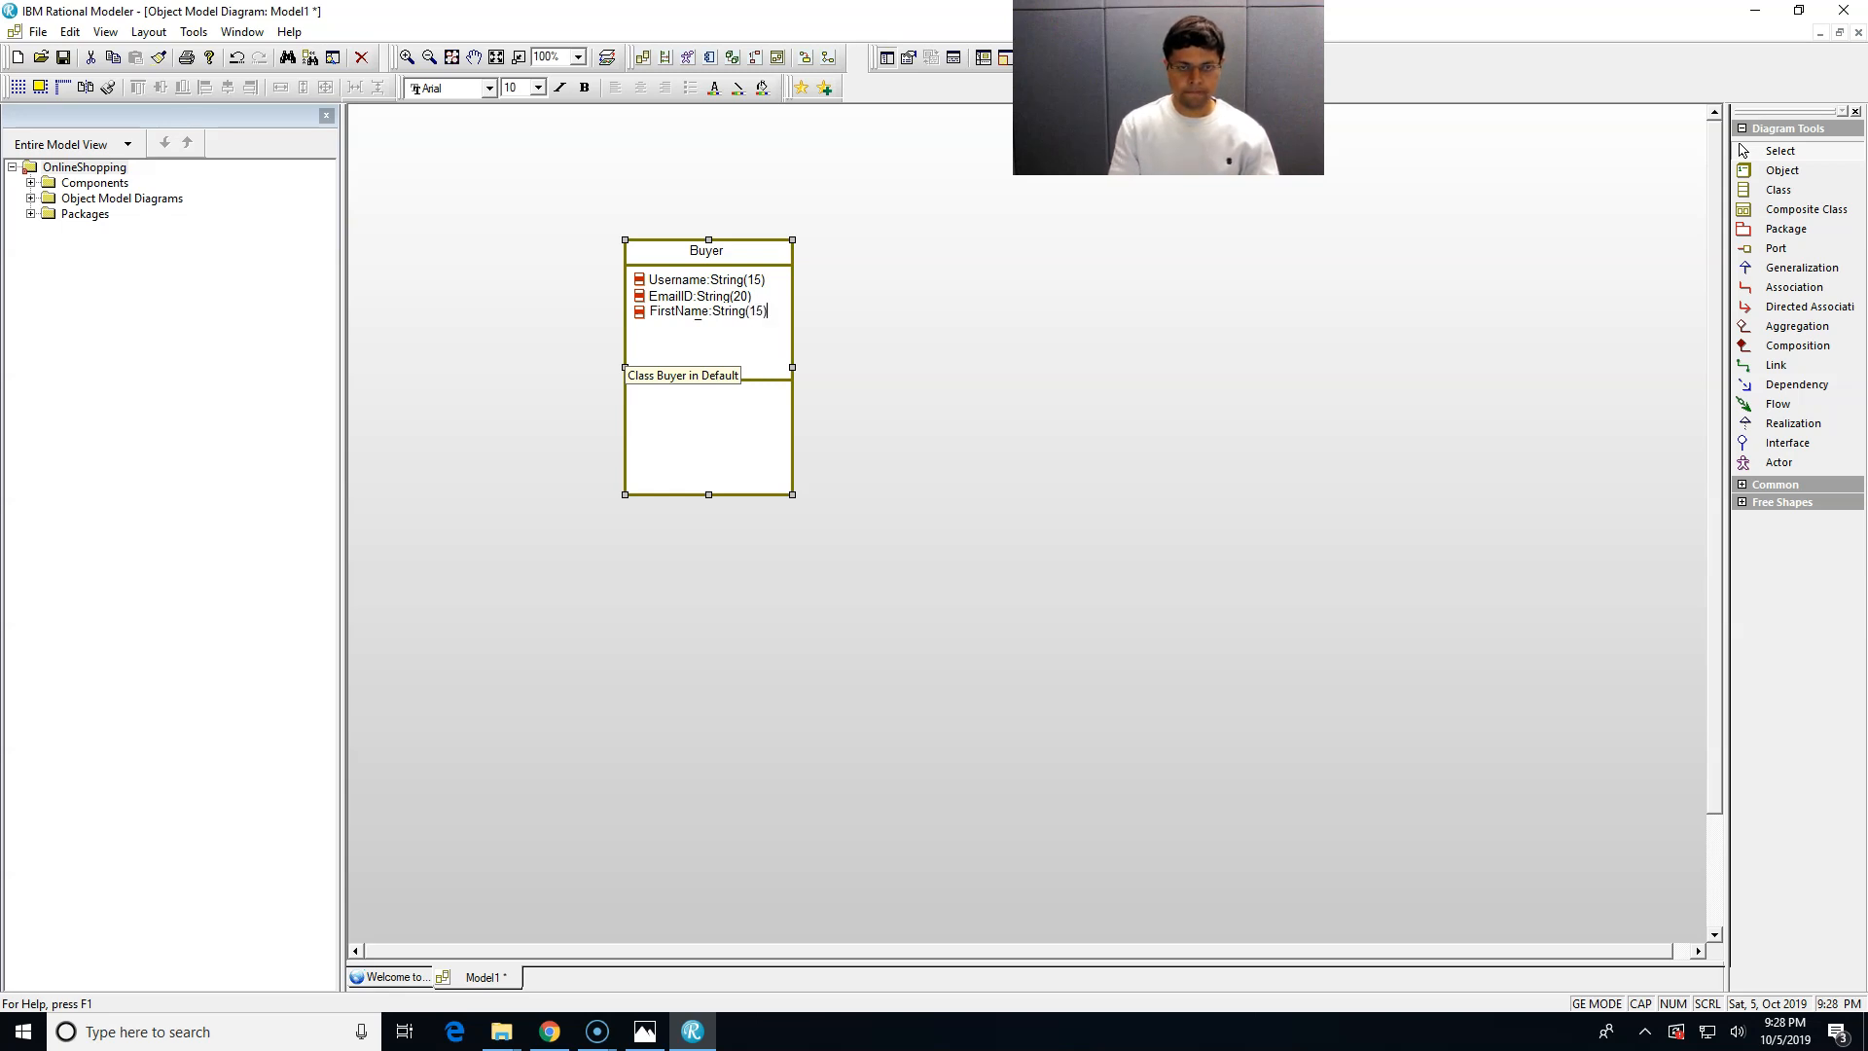
key("Return")
- Add the attribute LastName:String(15) to the Buyer class below FirstName
right_click(682, 338)
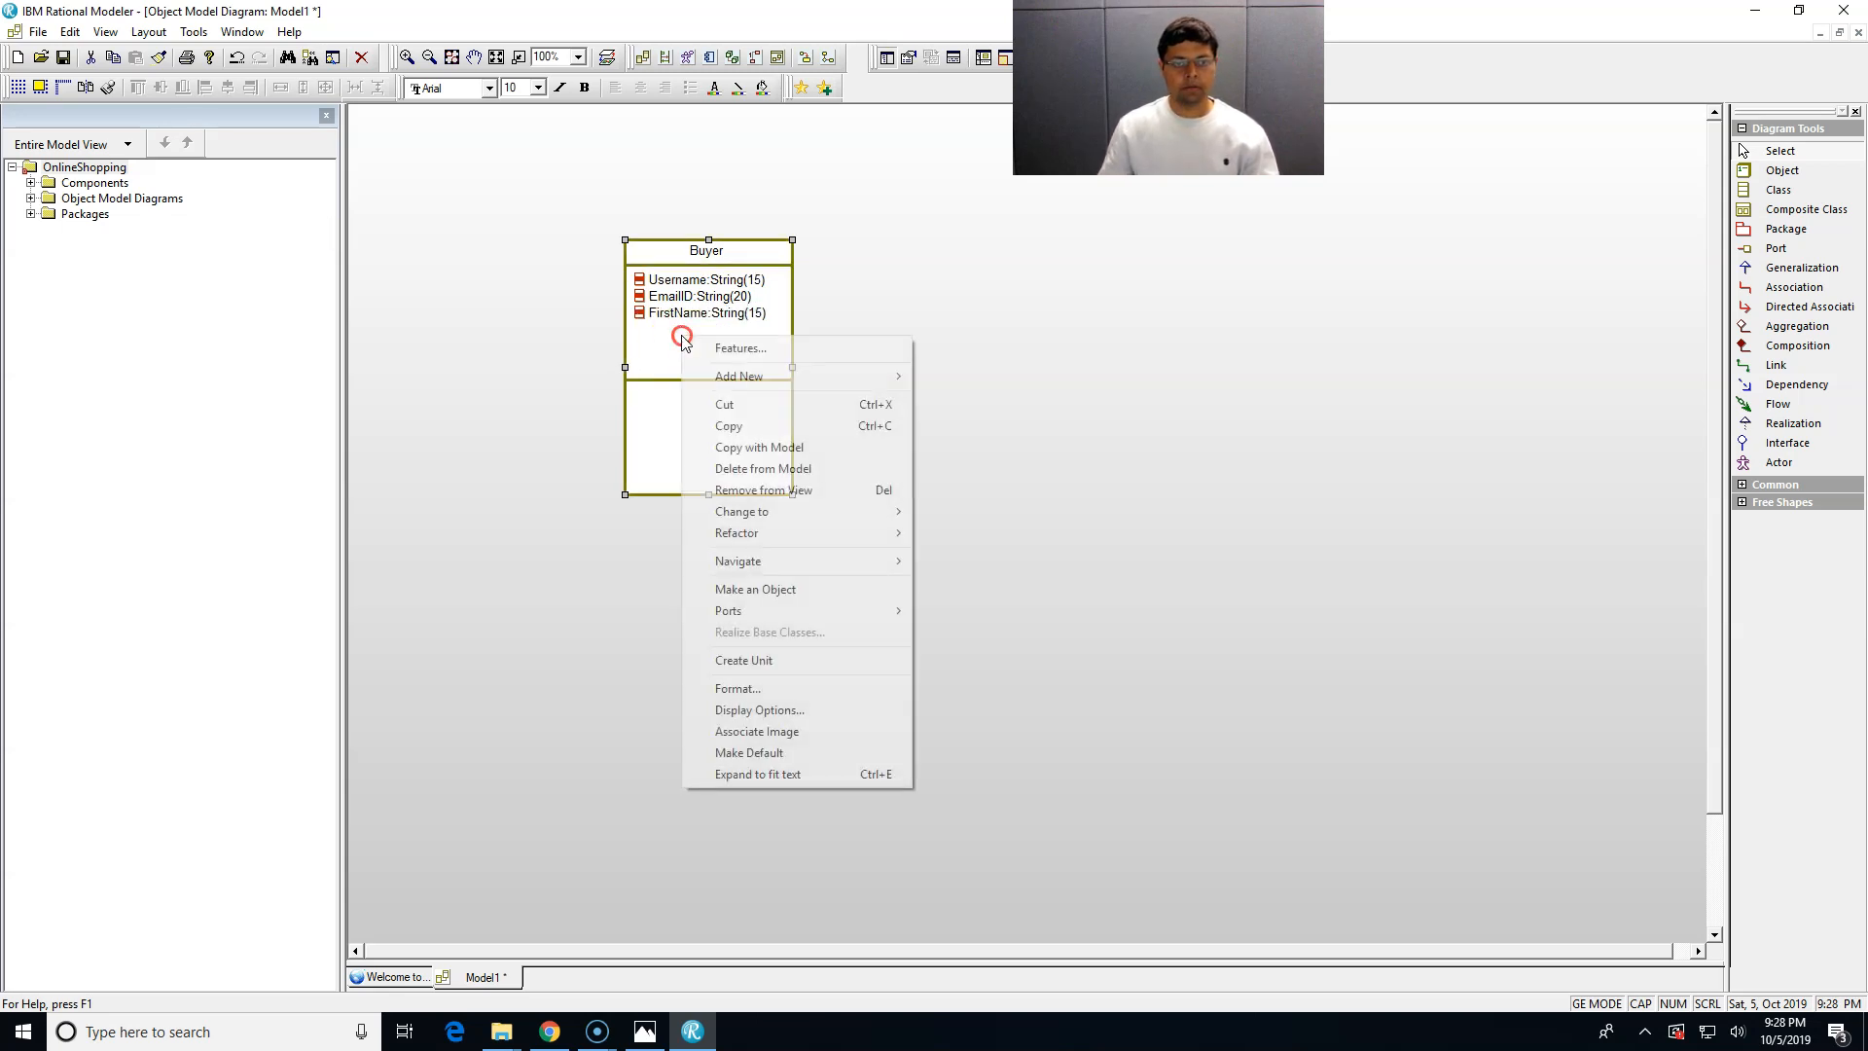
mouse_move(776, 376)
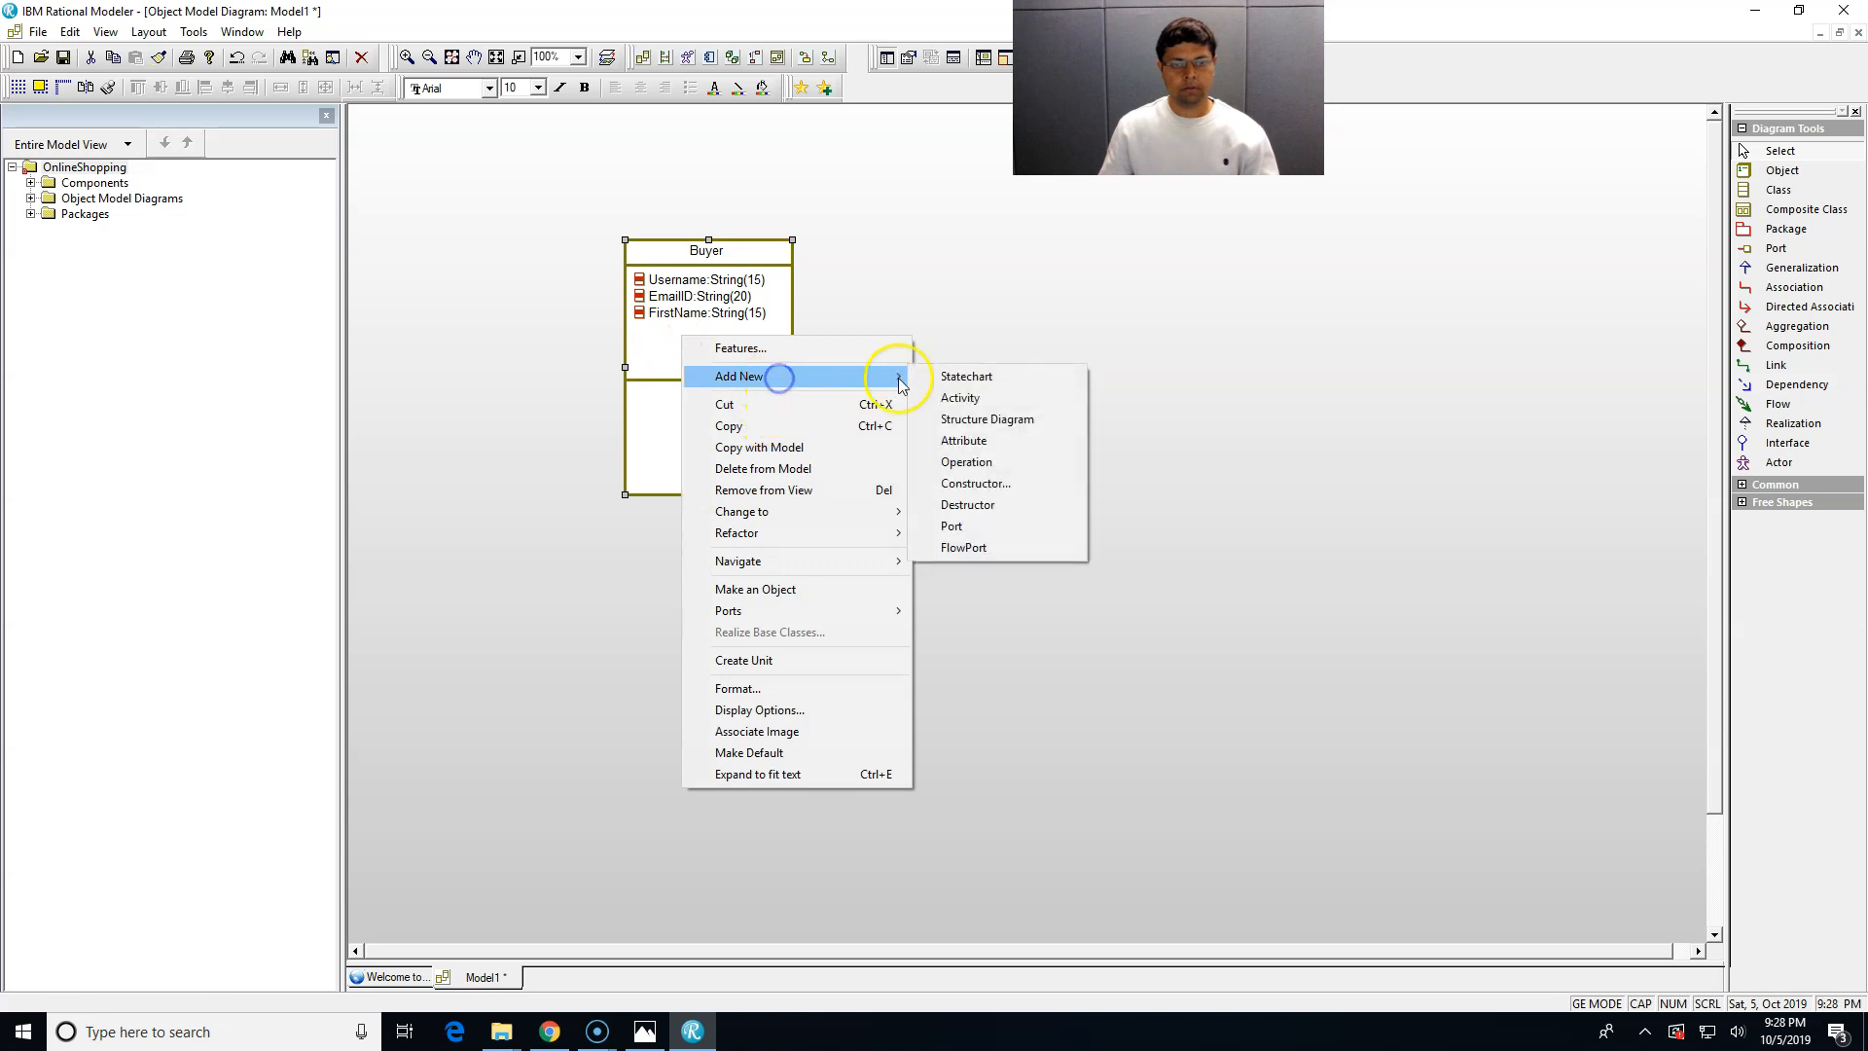
left_click(954, 443)
type("Last")
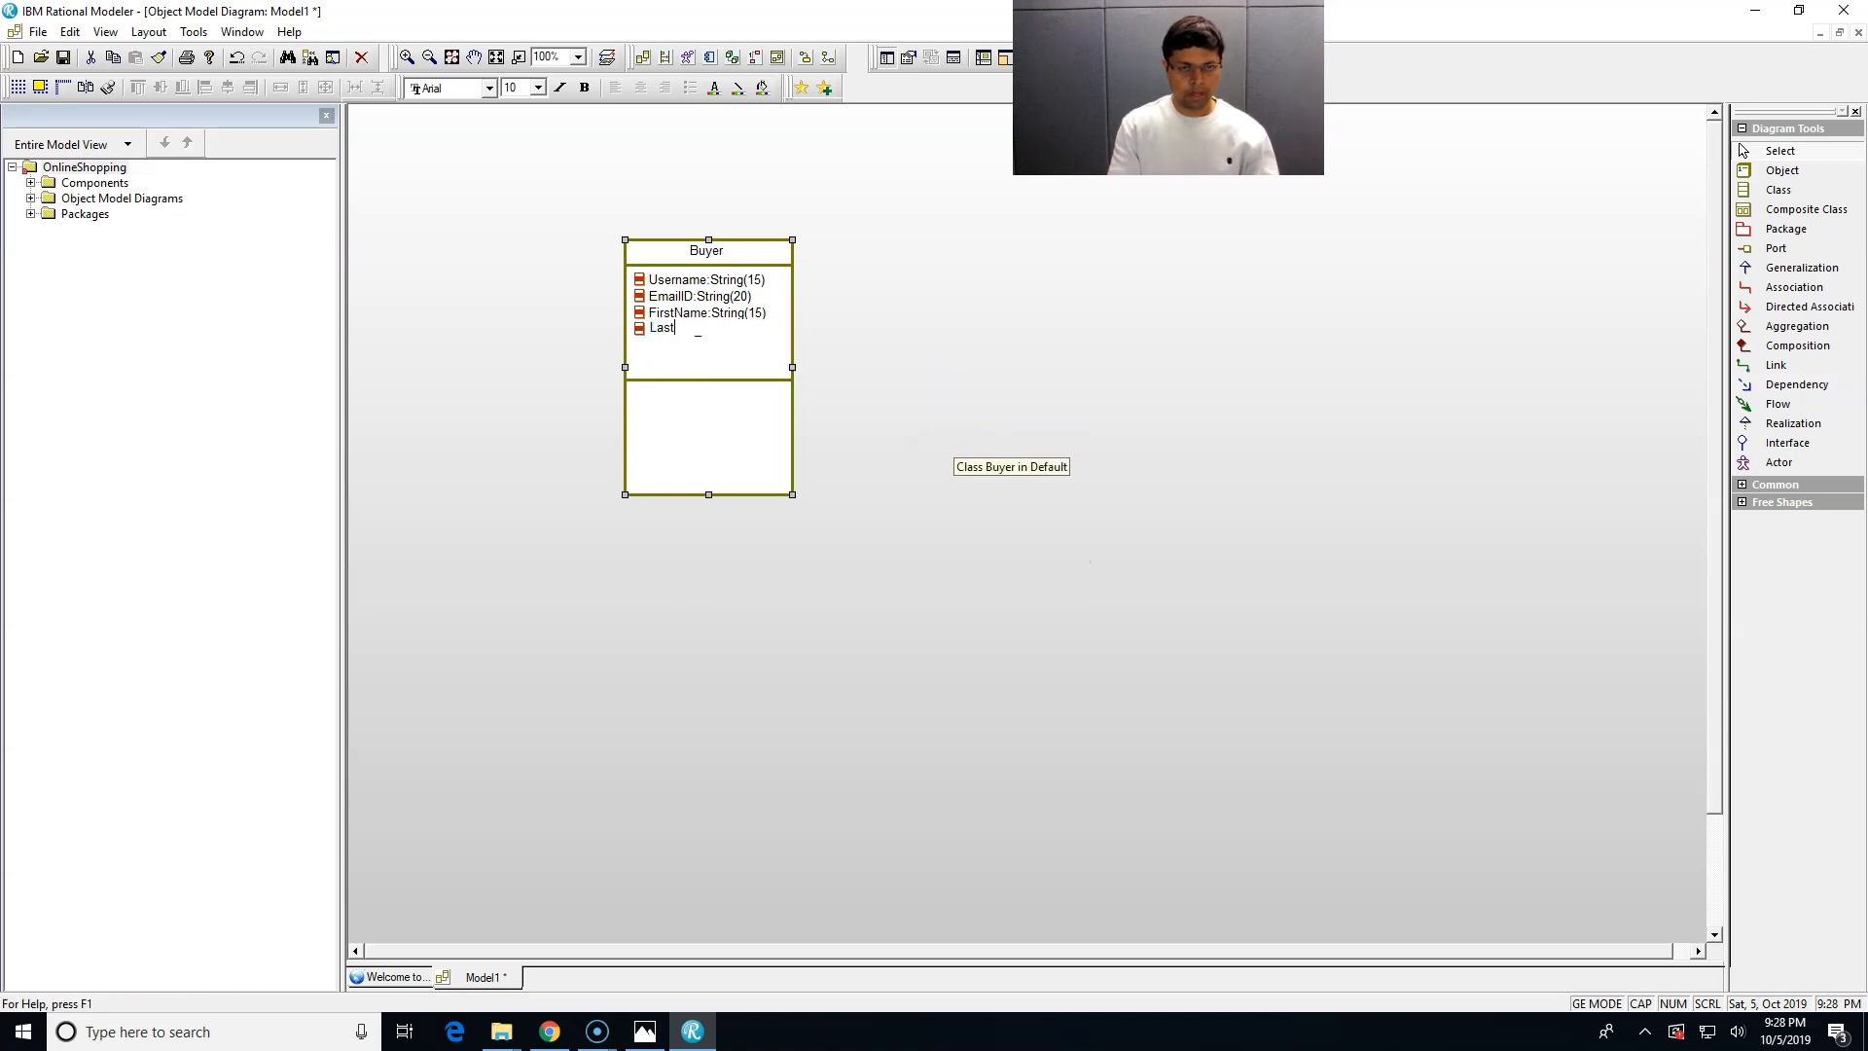
type("Name:String(15")
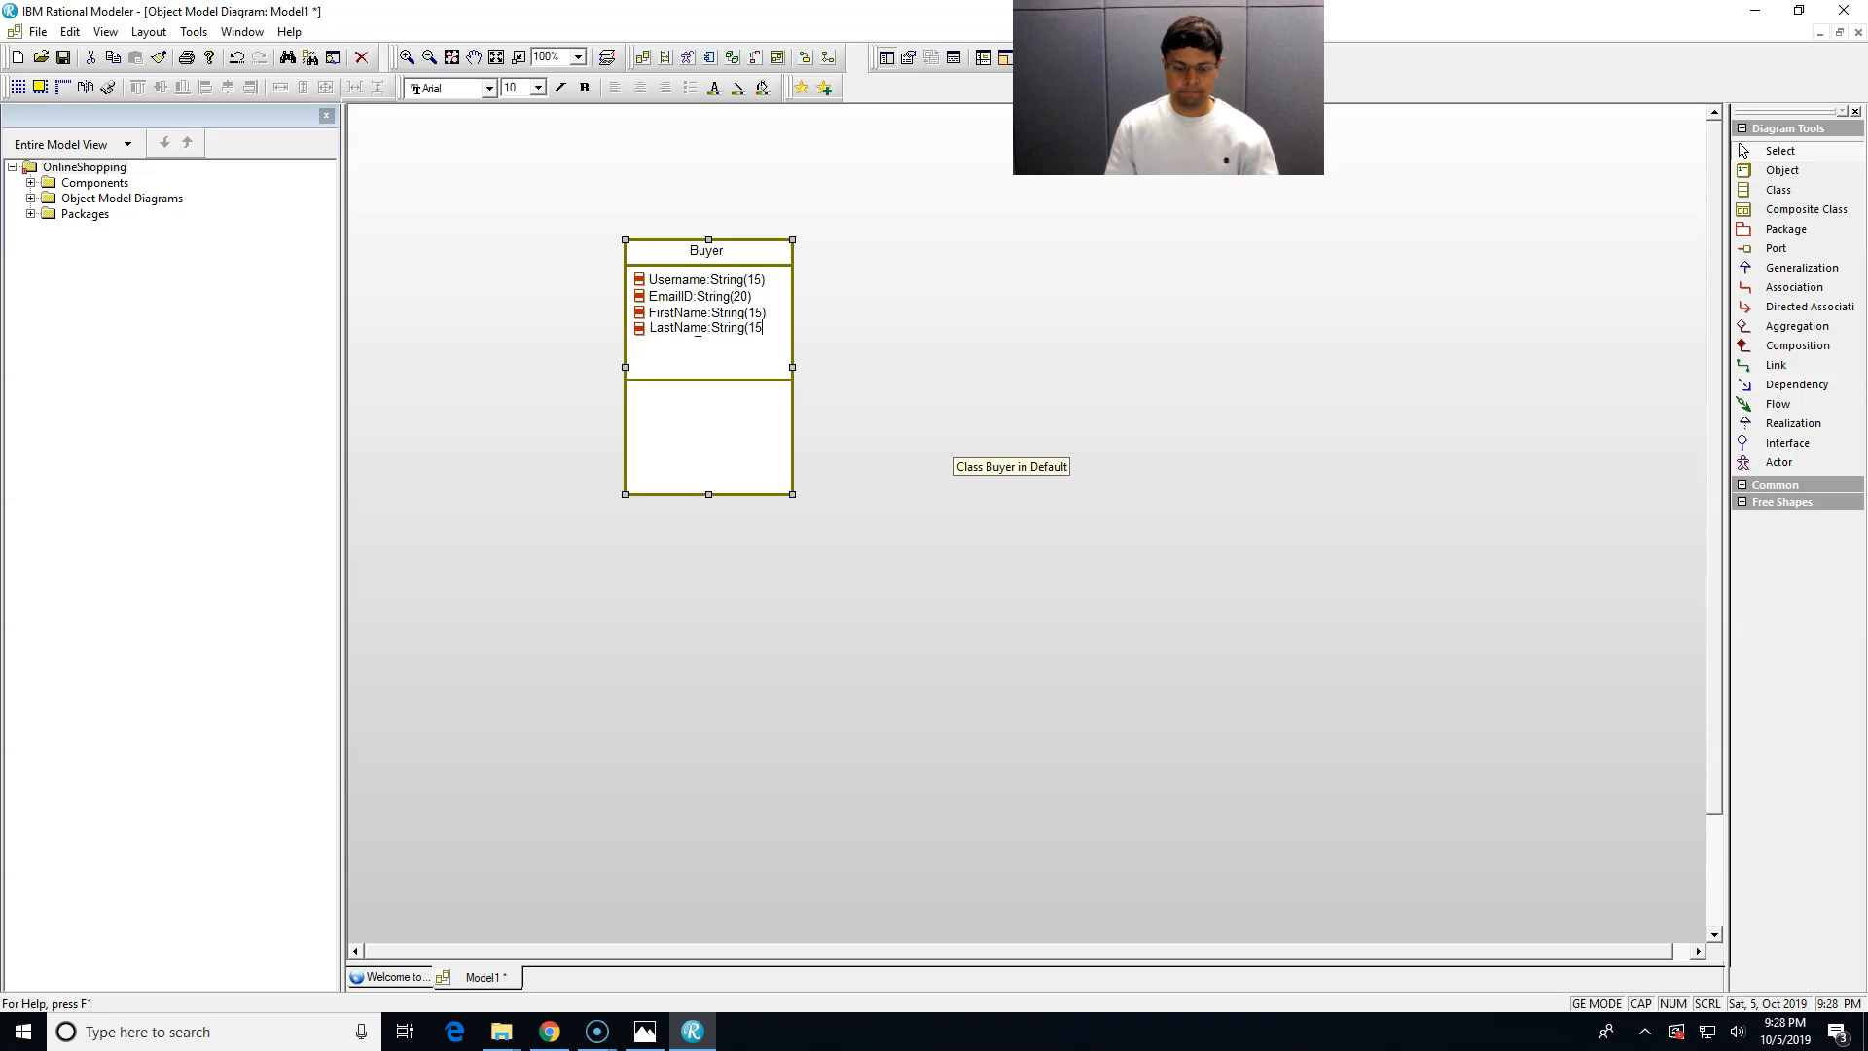
key("Return")
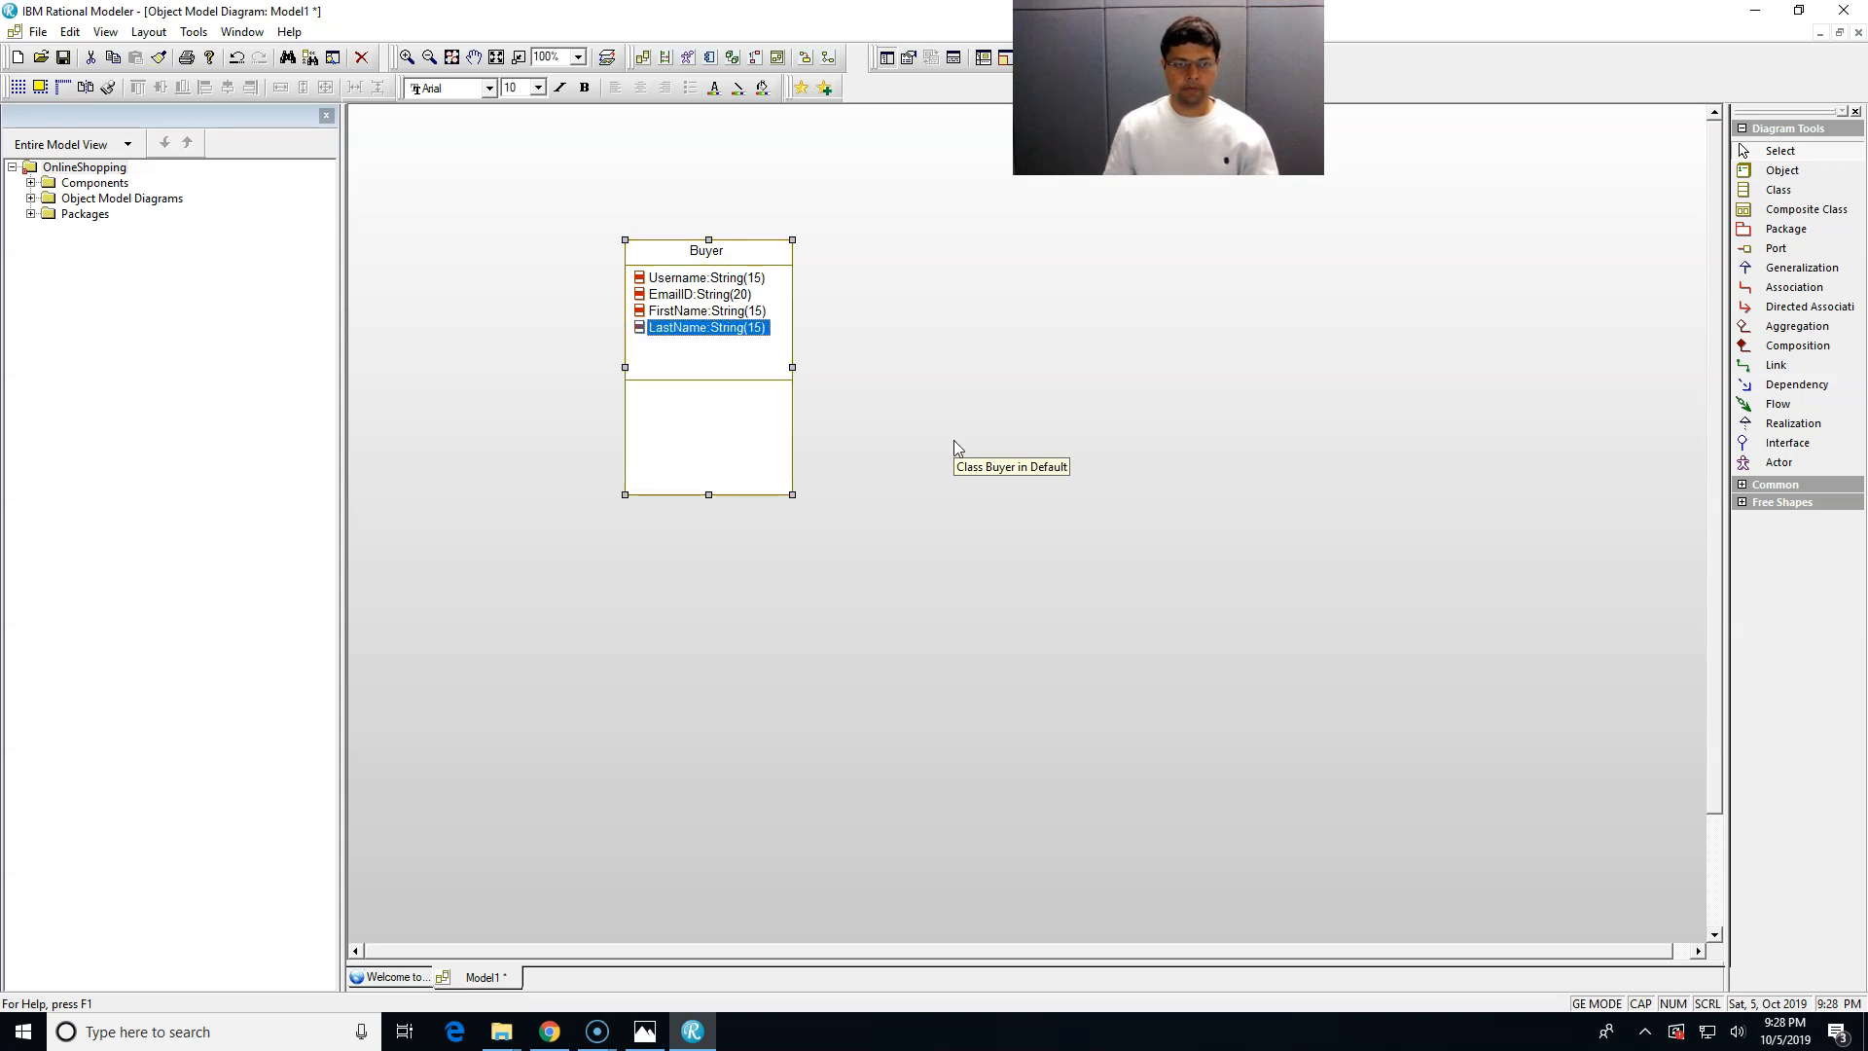
- Add the attribute ShippingAddress:String(30) to the Buyer class and widen the class box to fit its text
left_click(717, 355)
right_click(717, 354)
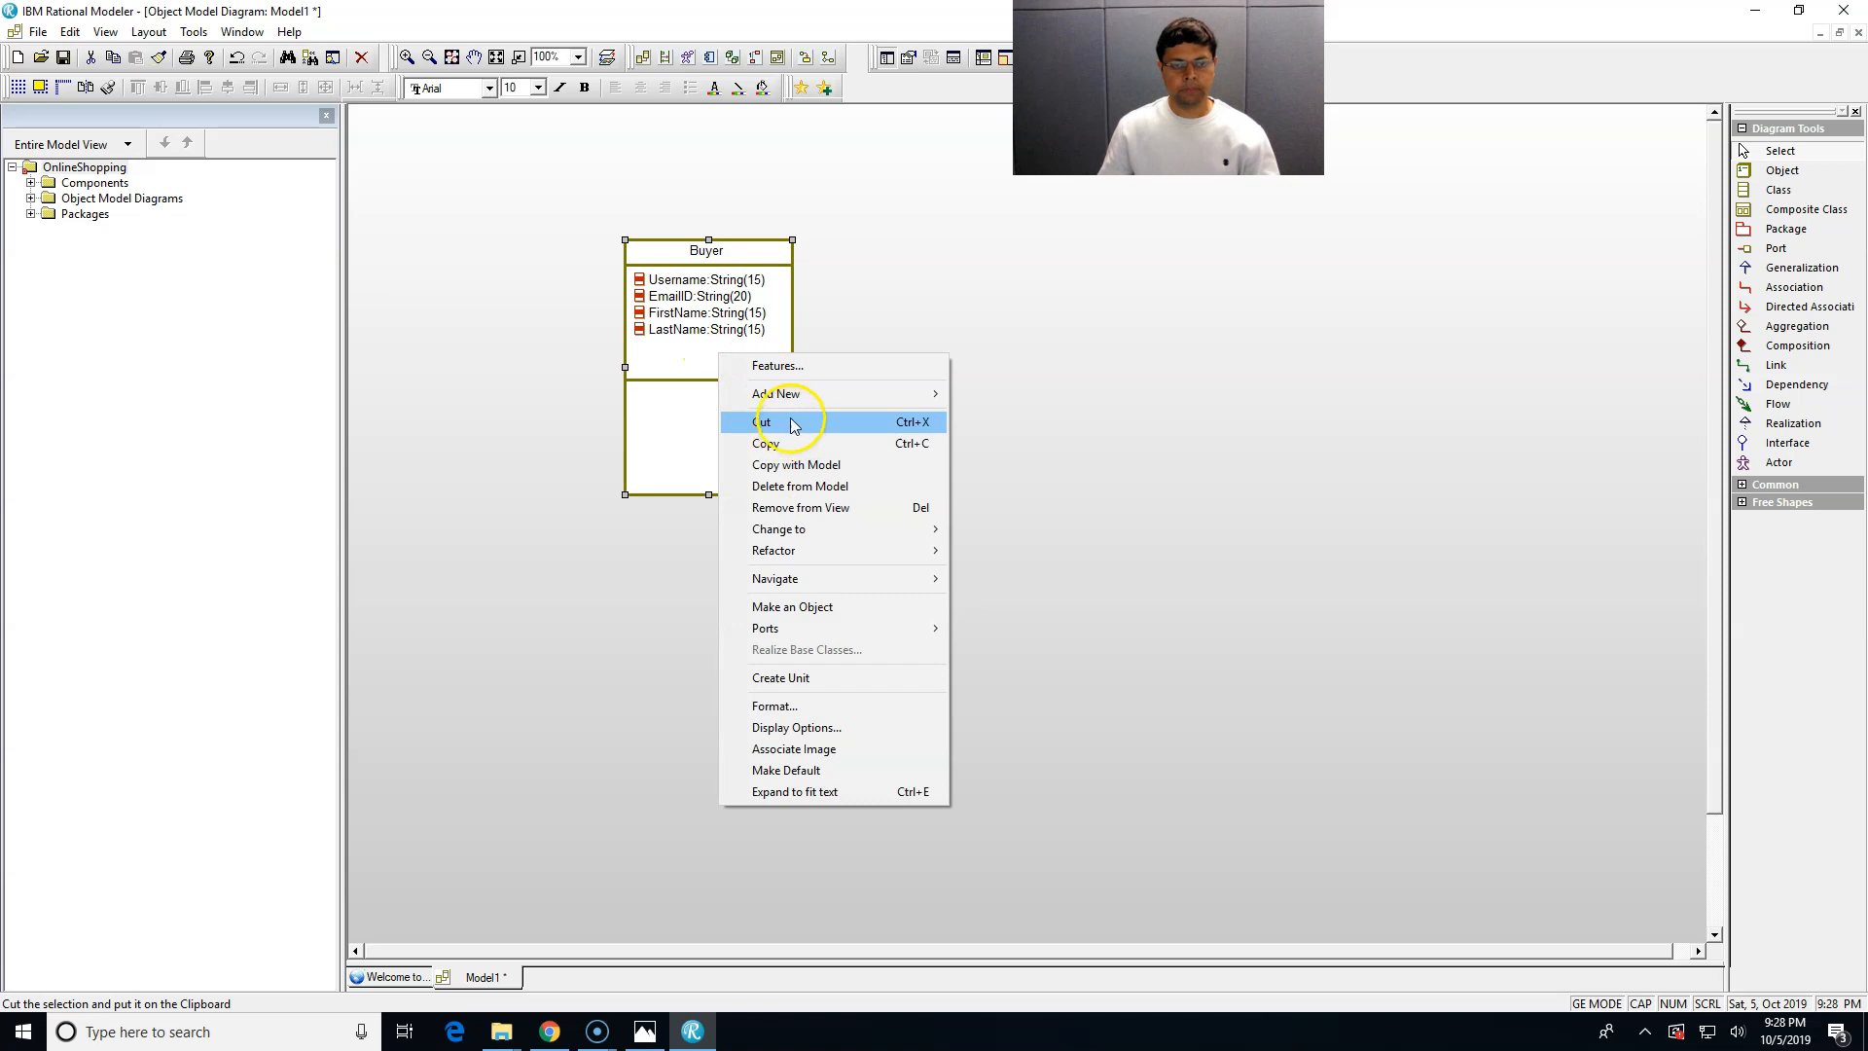
mouse_move(801, 394)
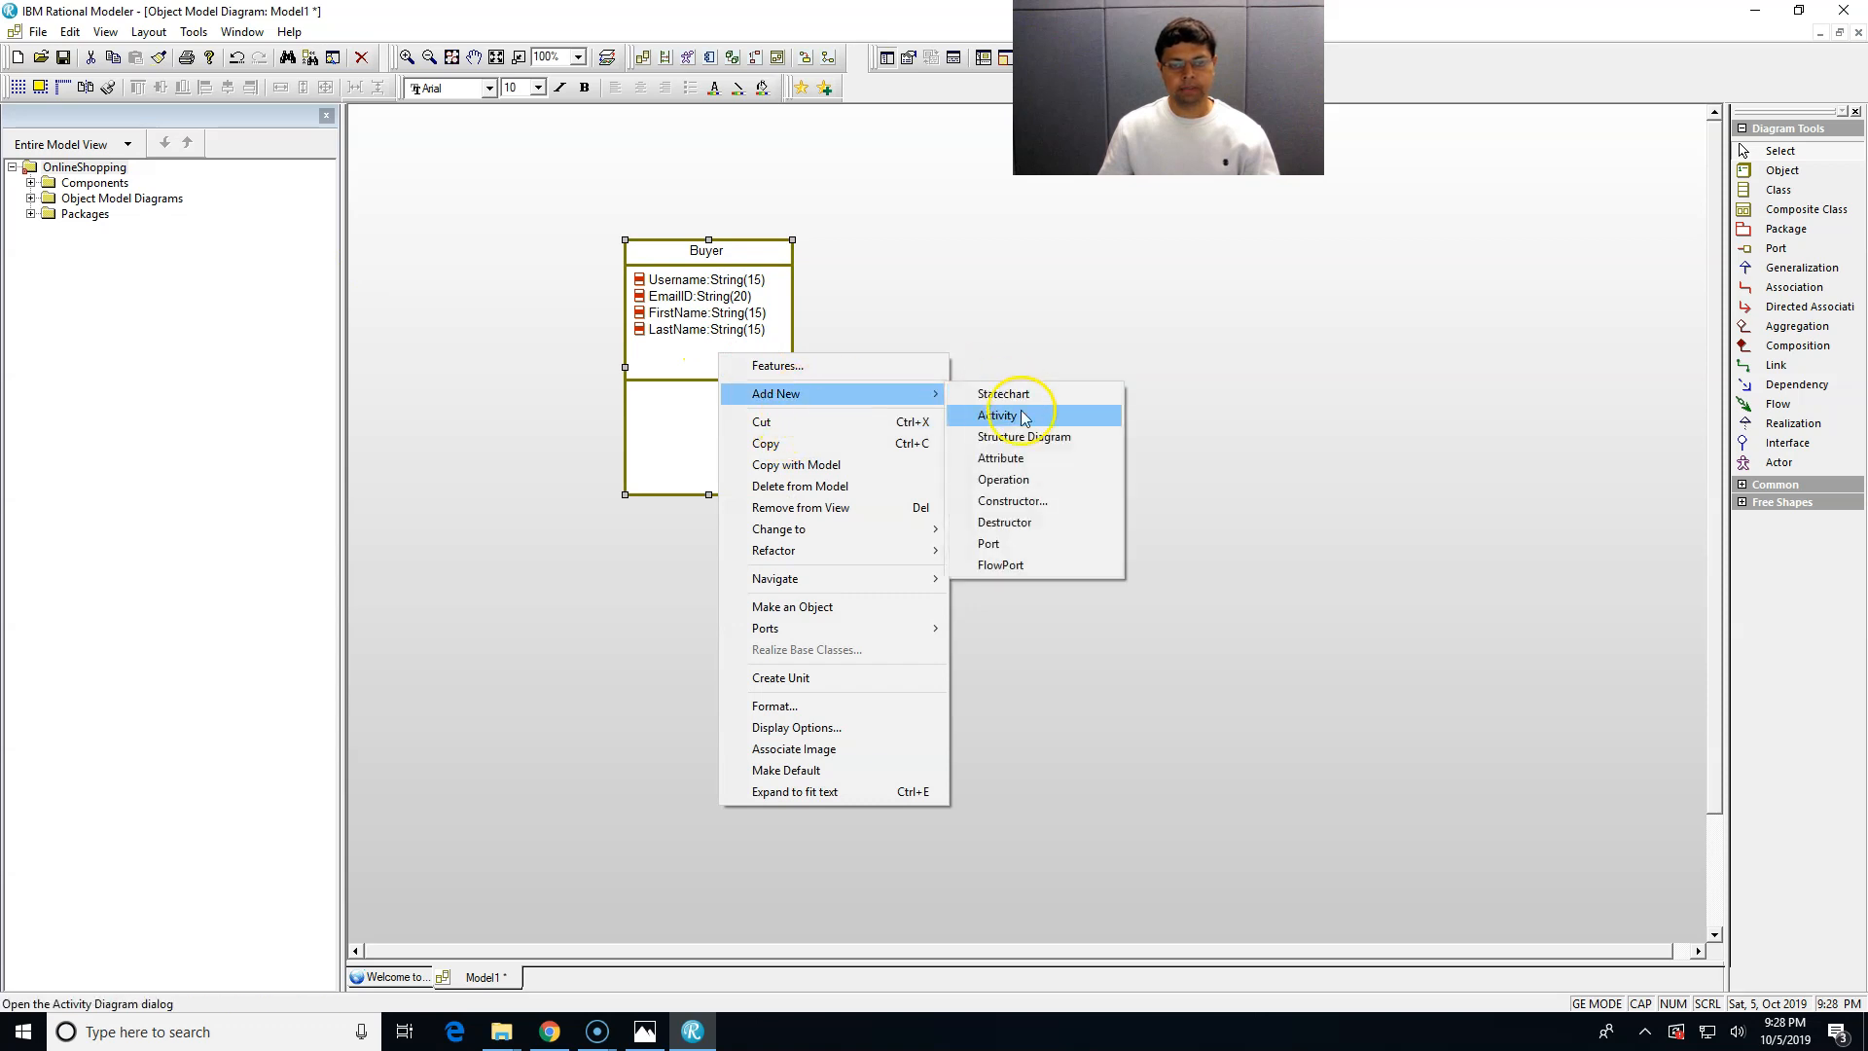
left_click(1040, 457)
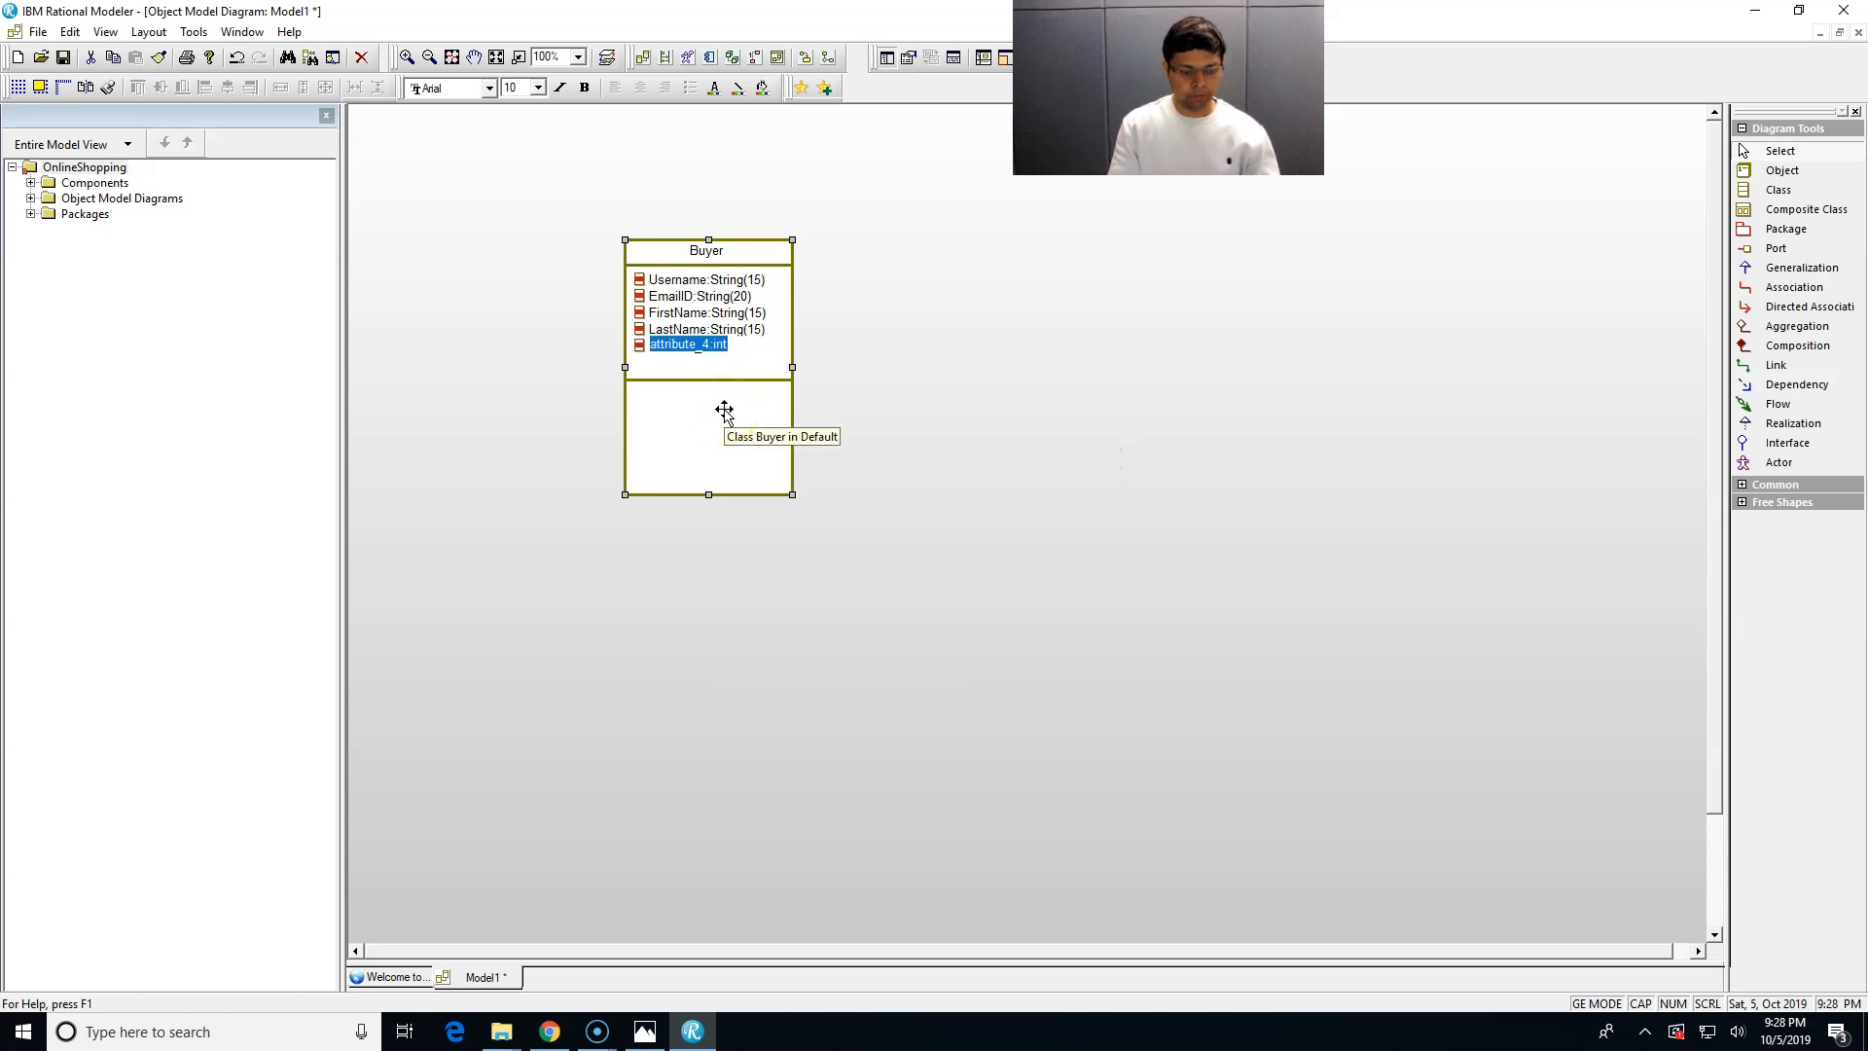
type("ShippingAddress:Strin")
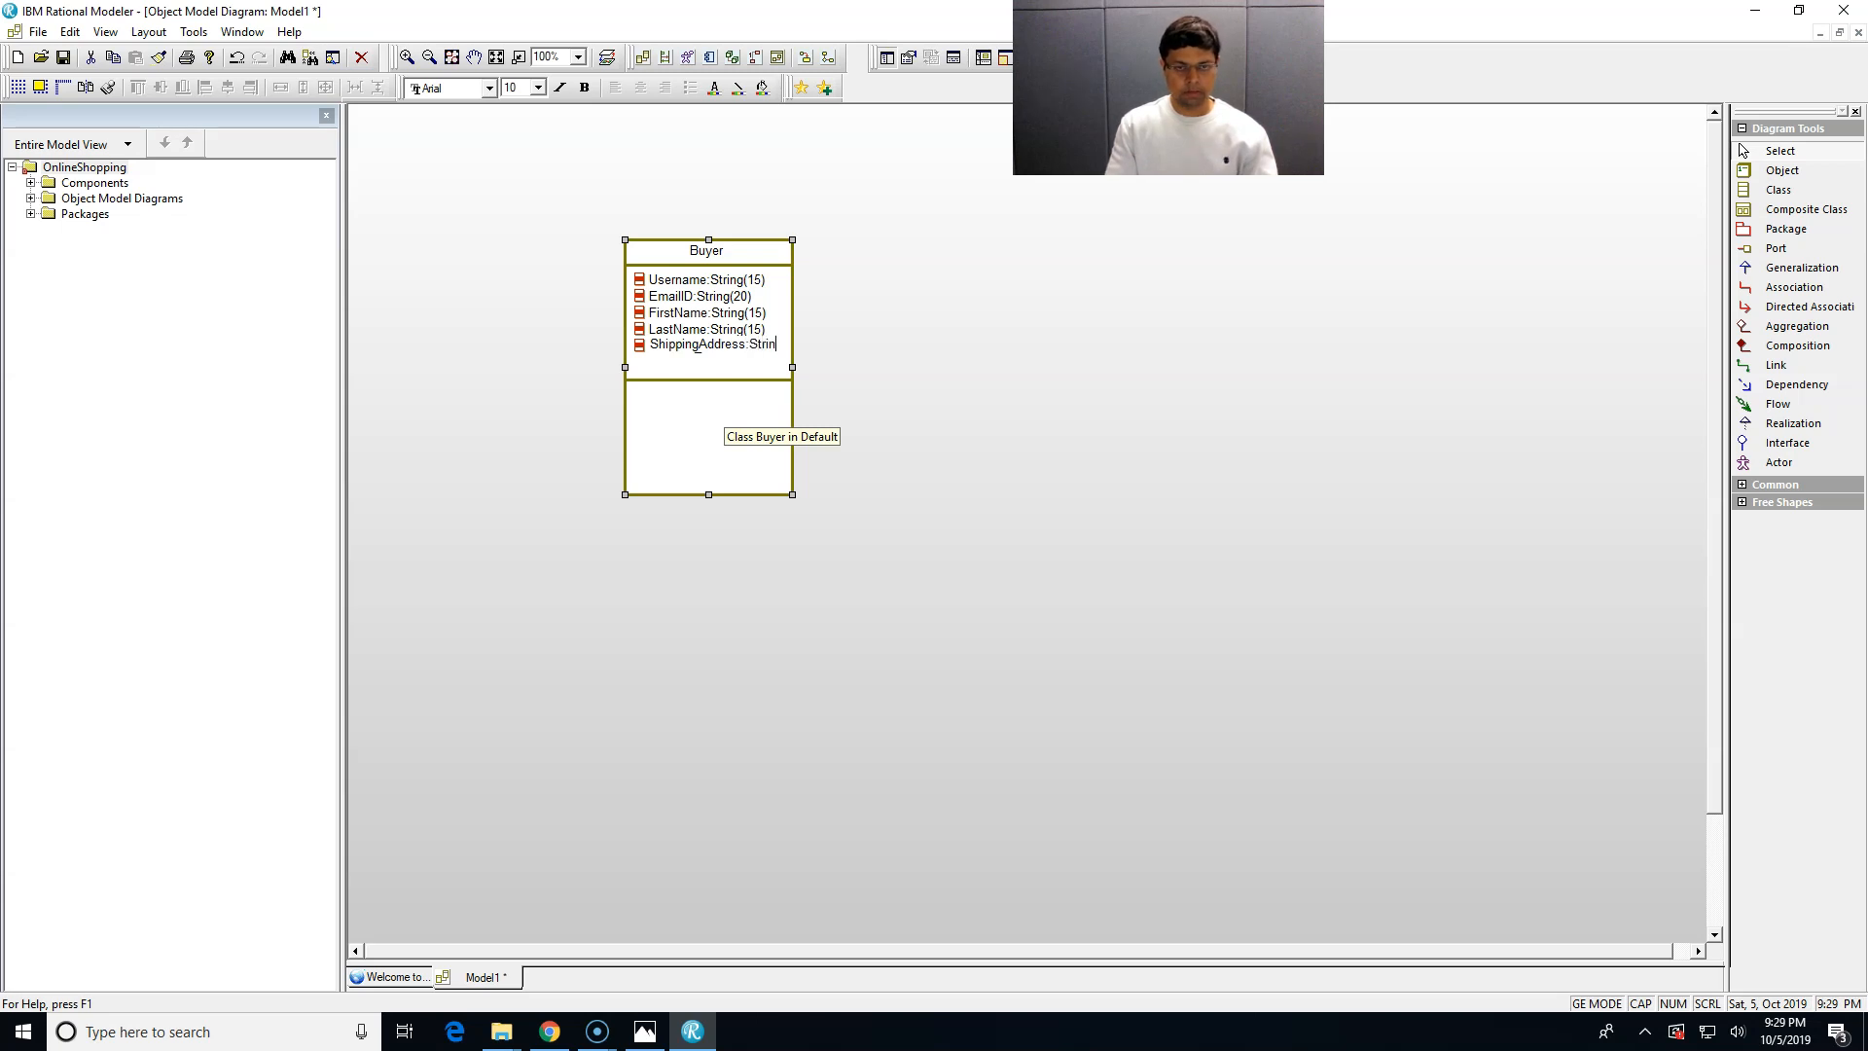
type("g(")
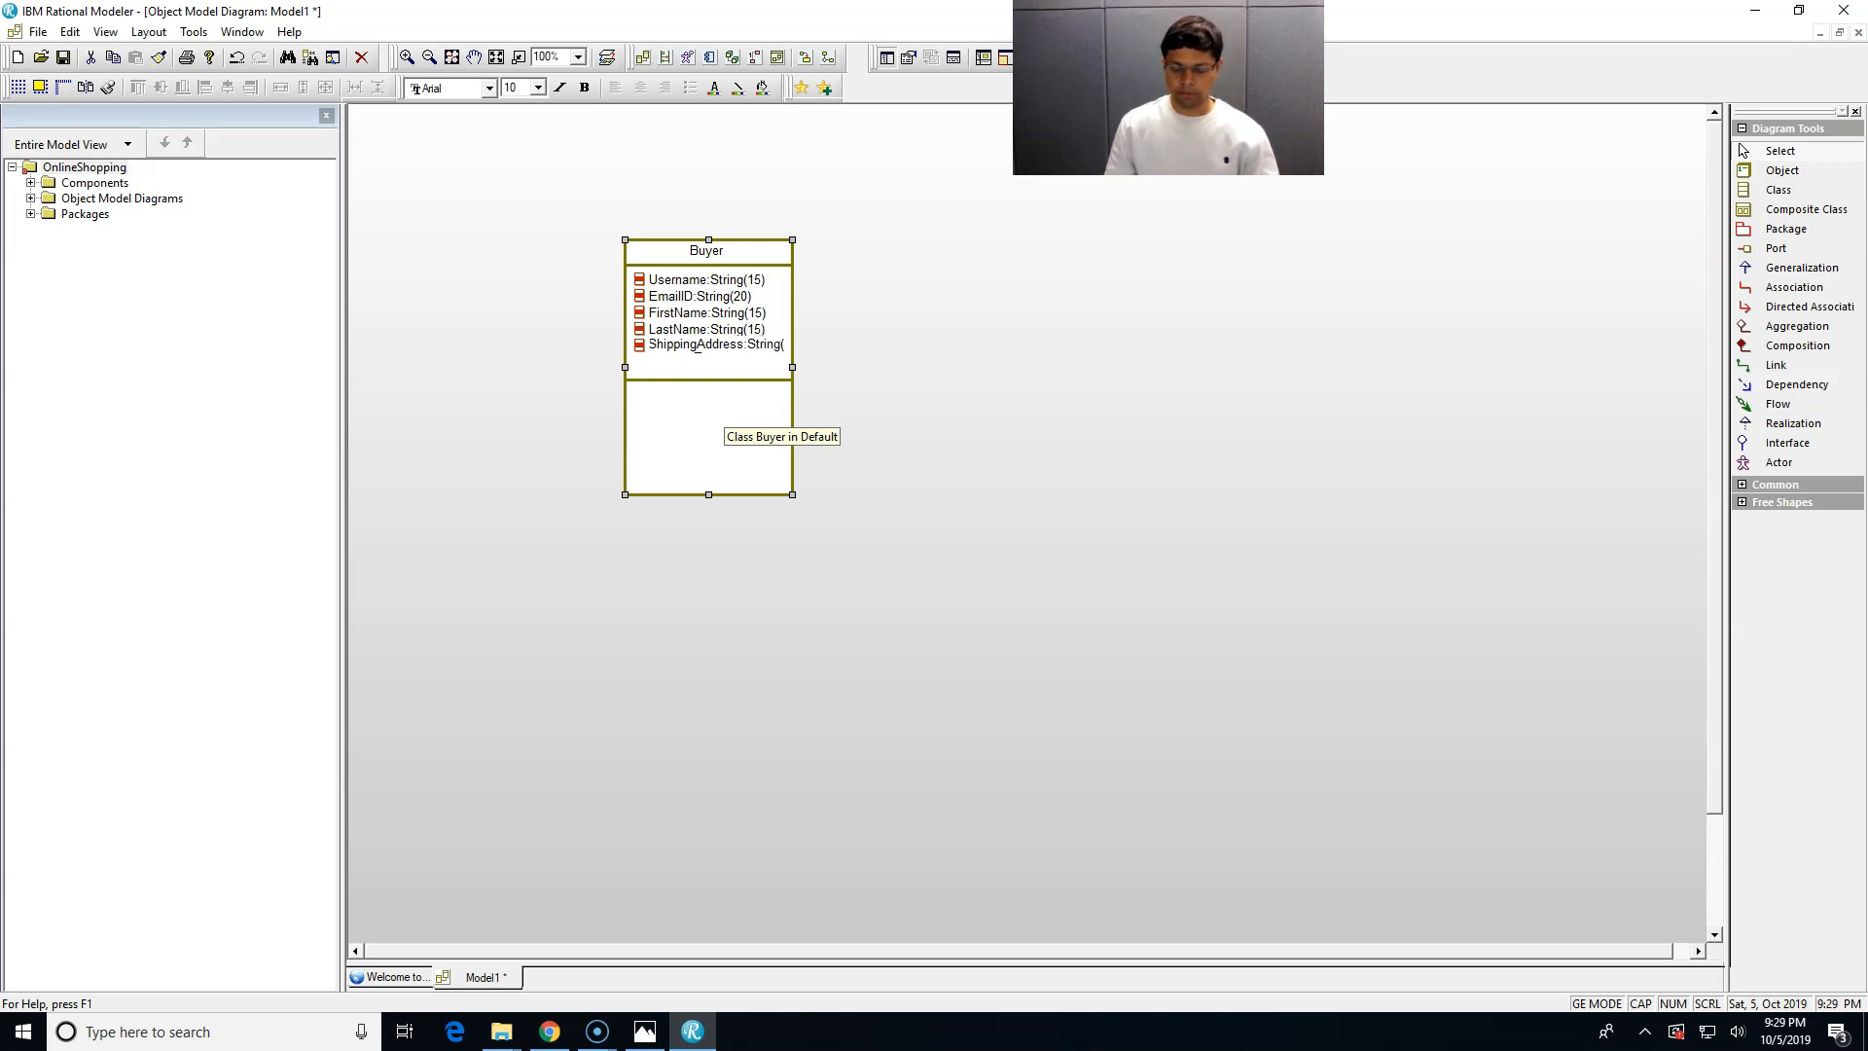
type("30)")
left_click(701, 442)
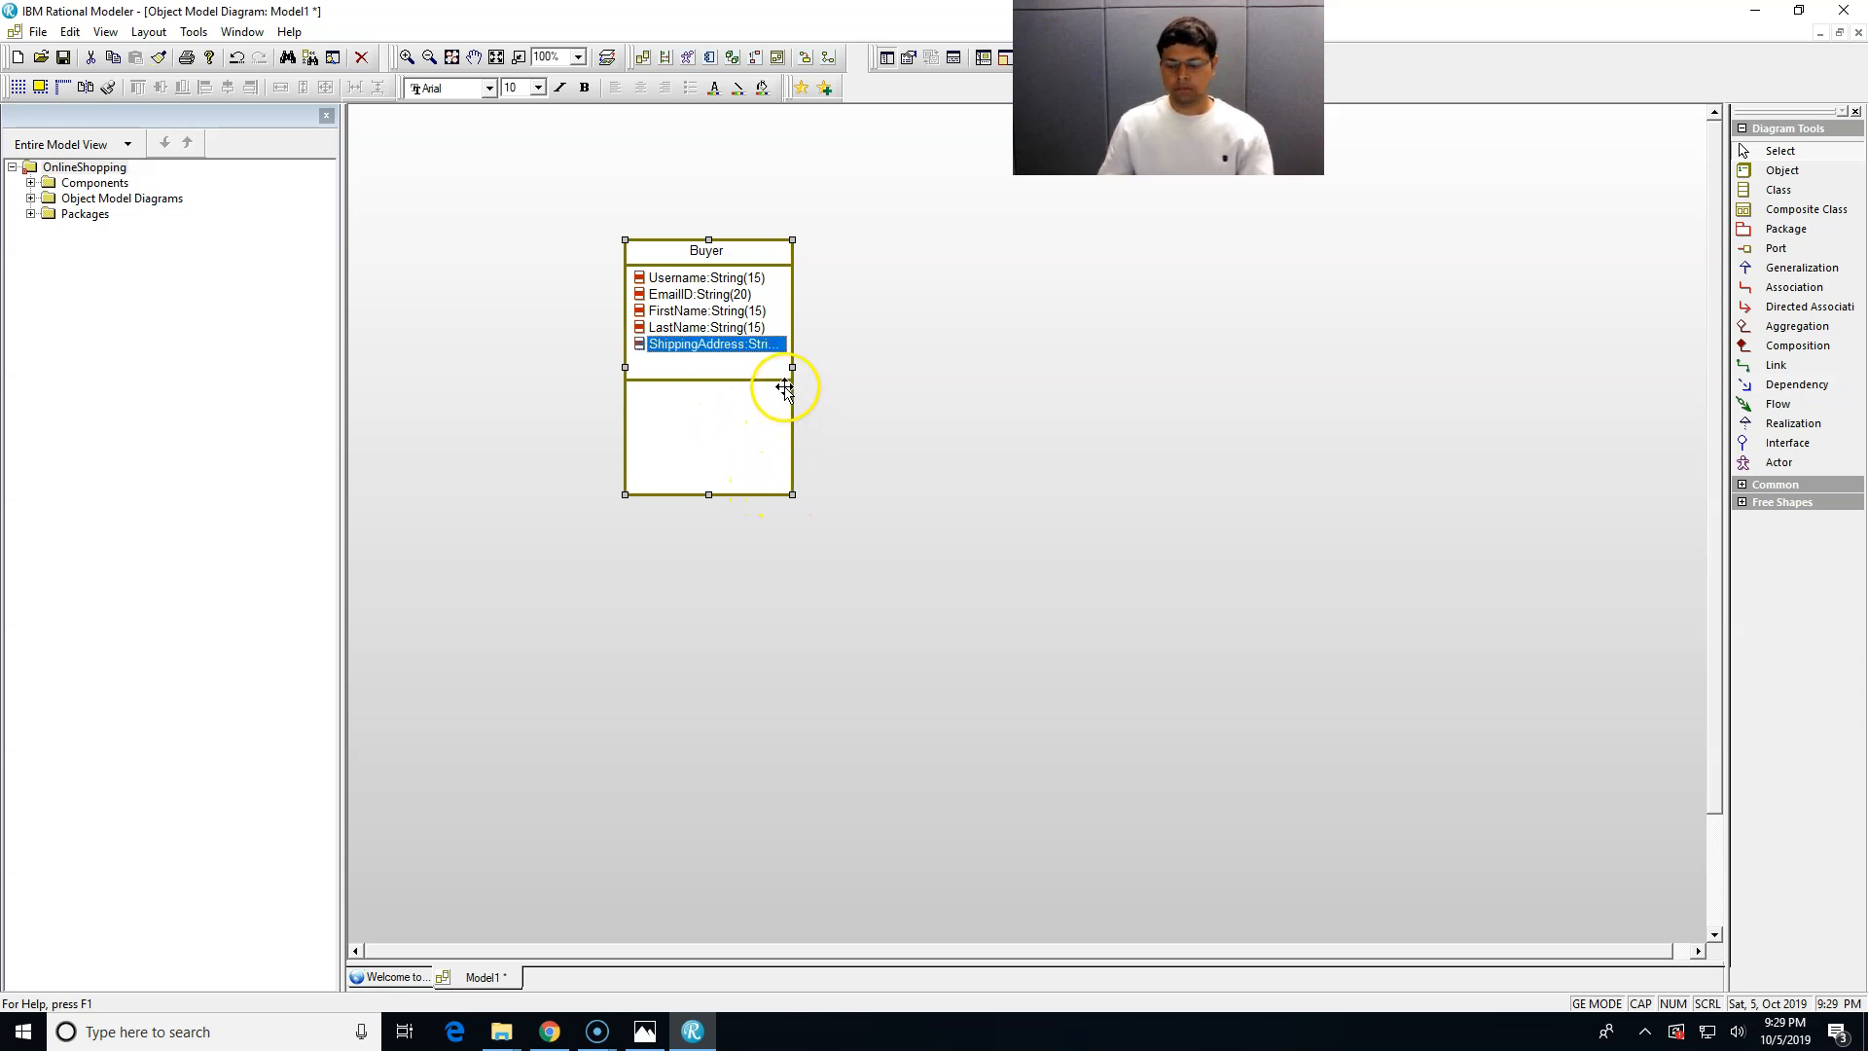
left_click_drag(792, 367, 826, 365)
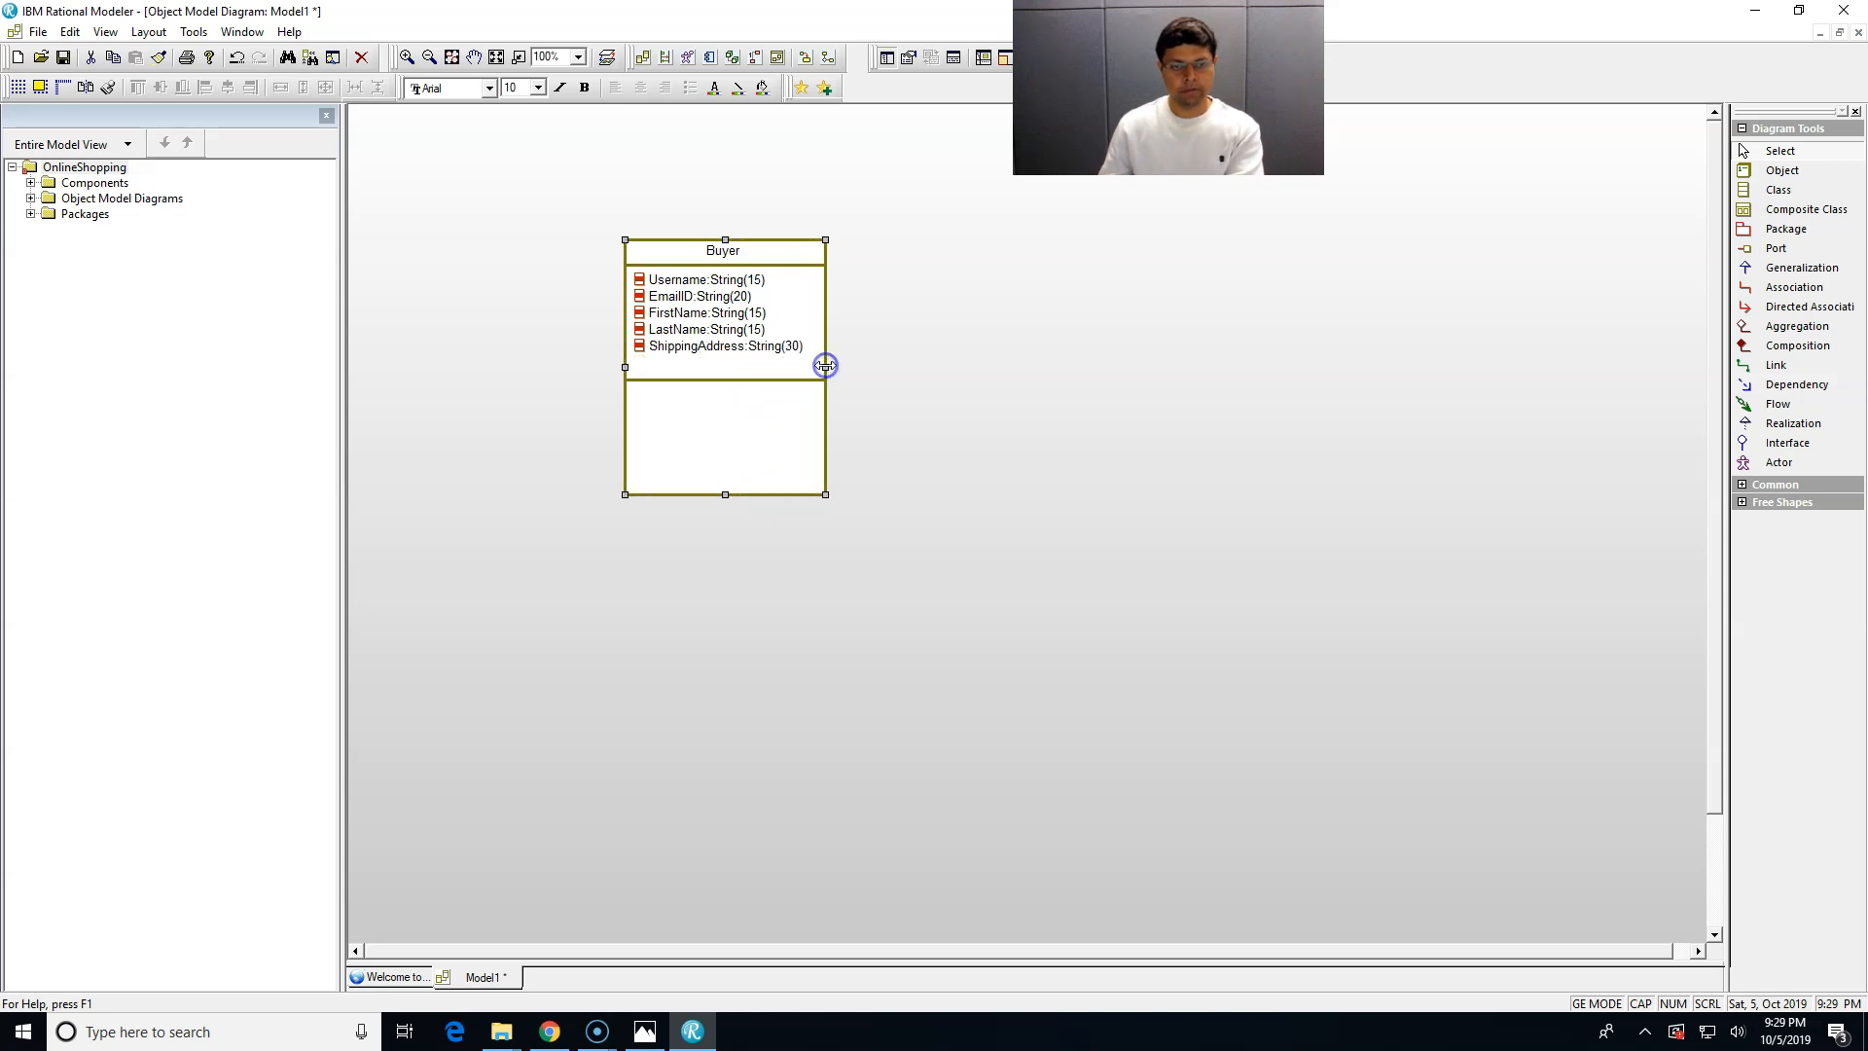
- Add the operation To_Register to the Buyer class
right_click(681, 438)
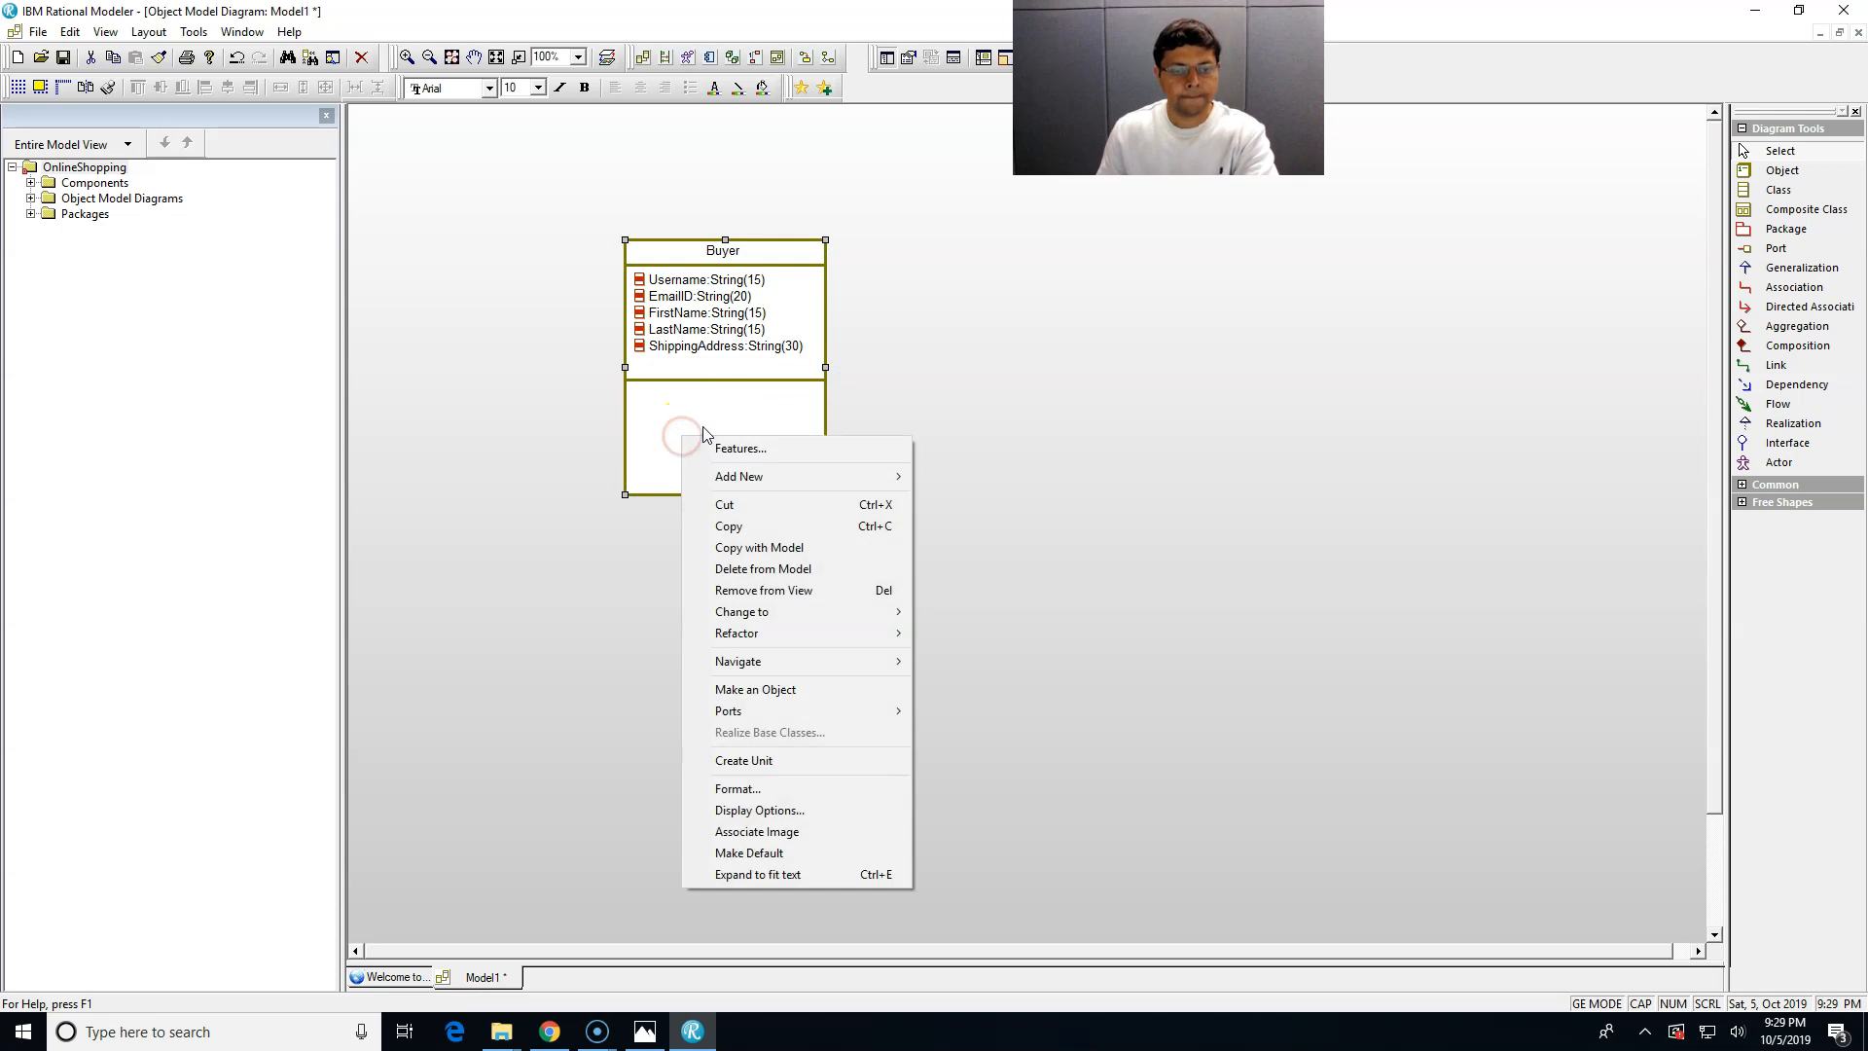
mouse_move(849, 484)
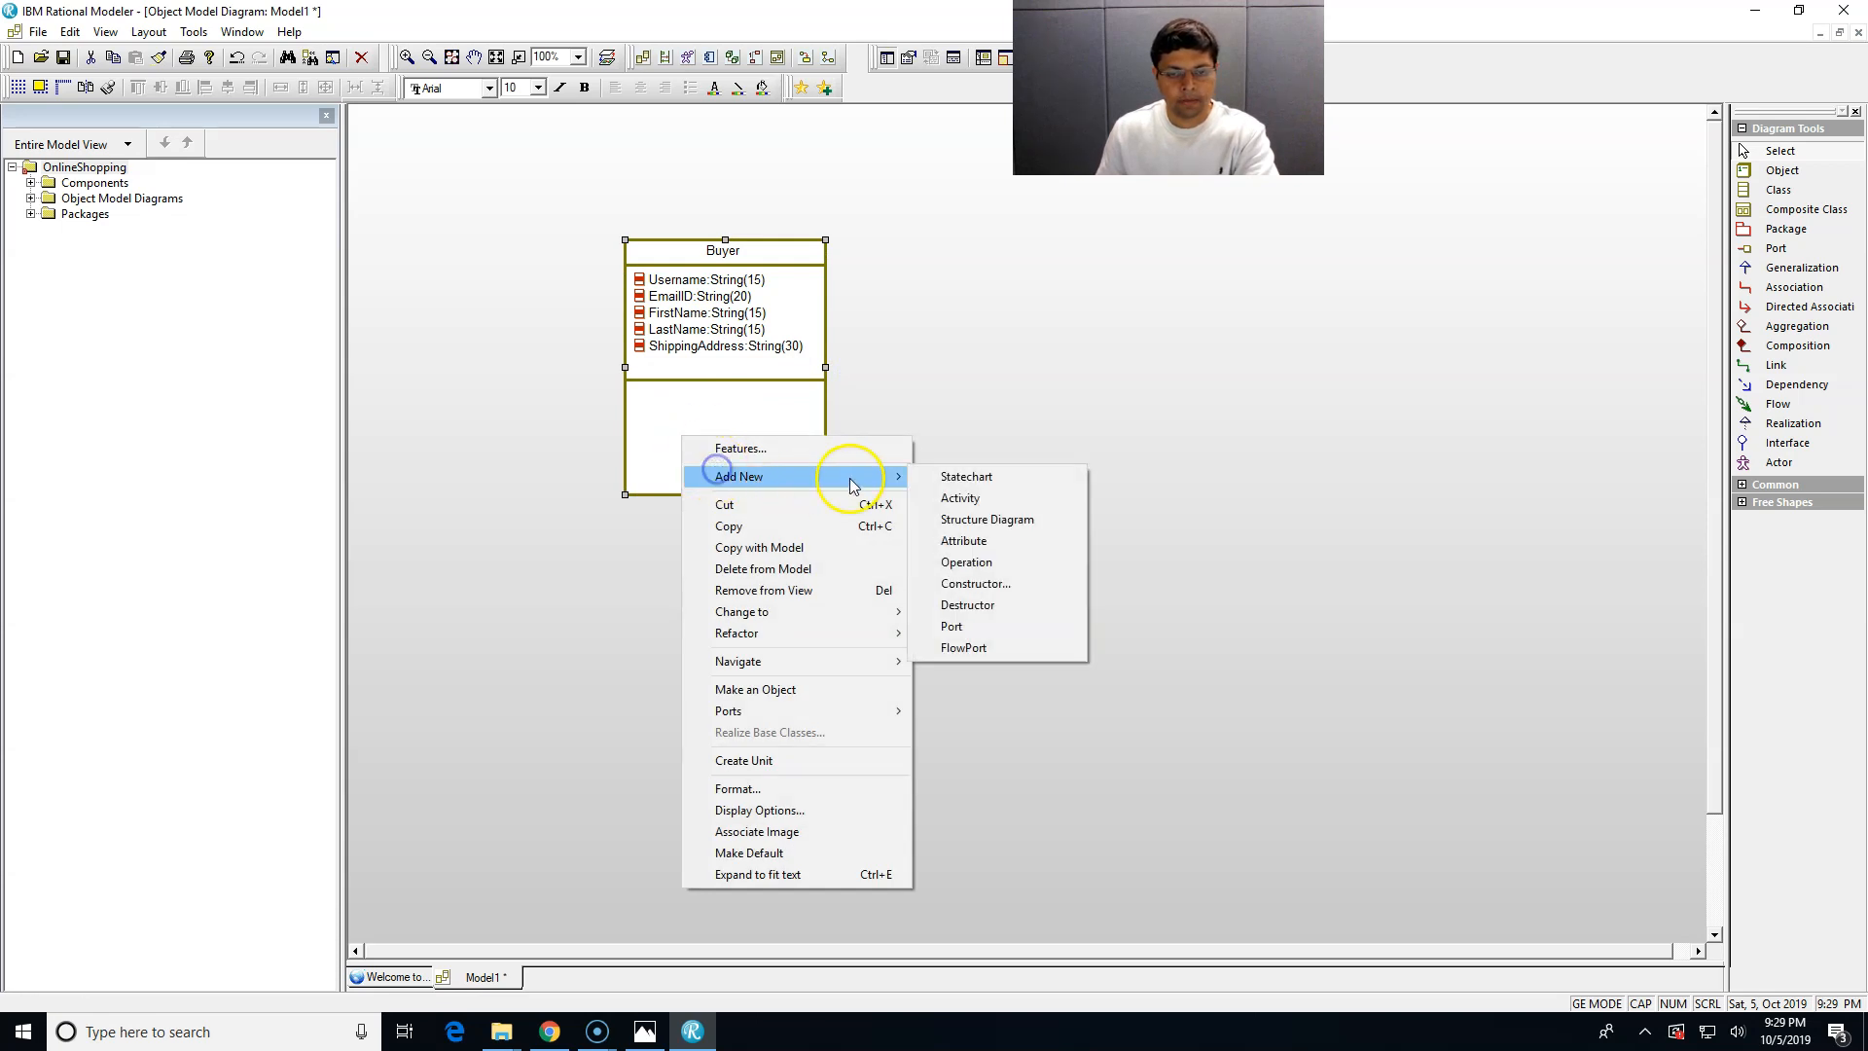
left_click(966, 562)
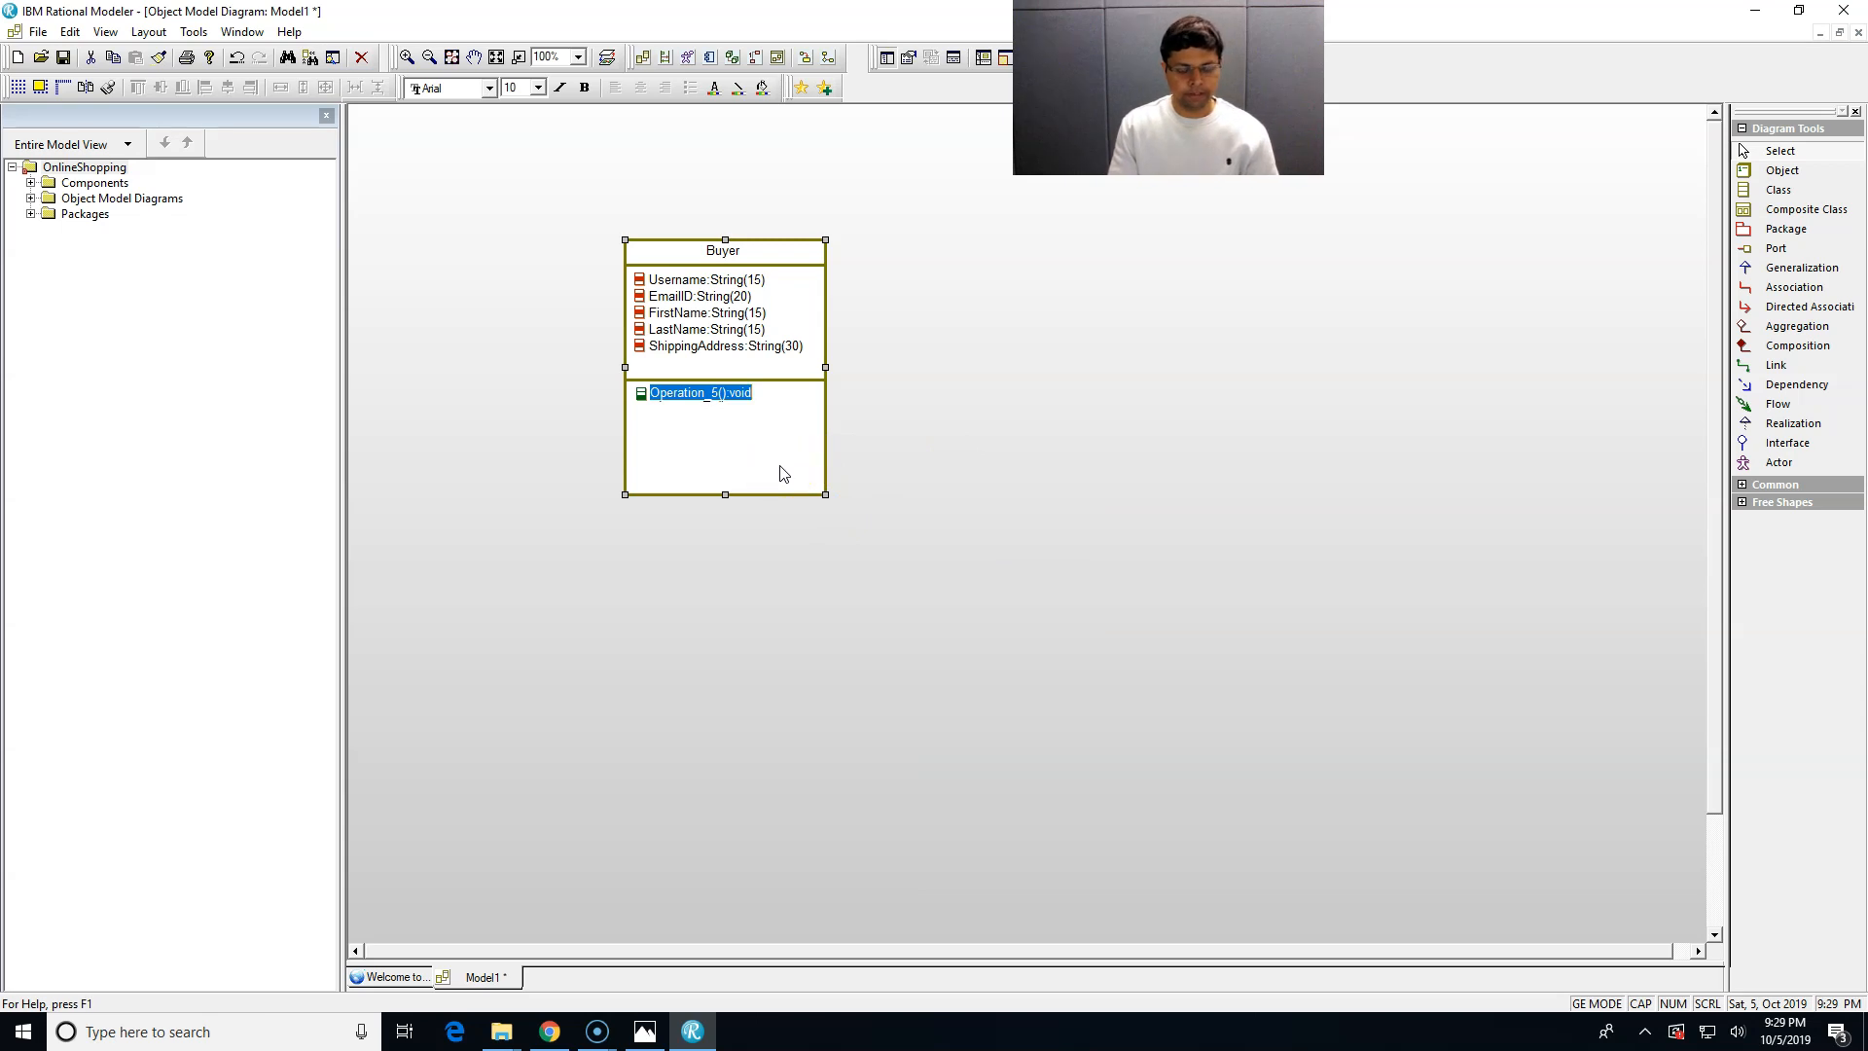
type("To_Register")
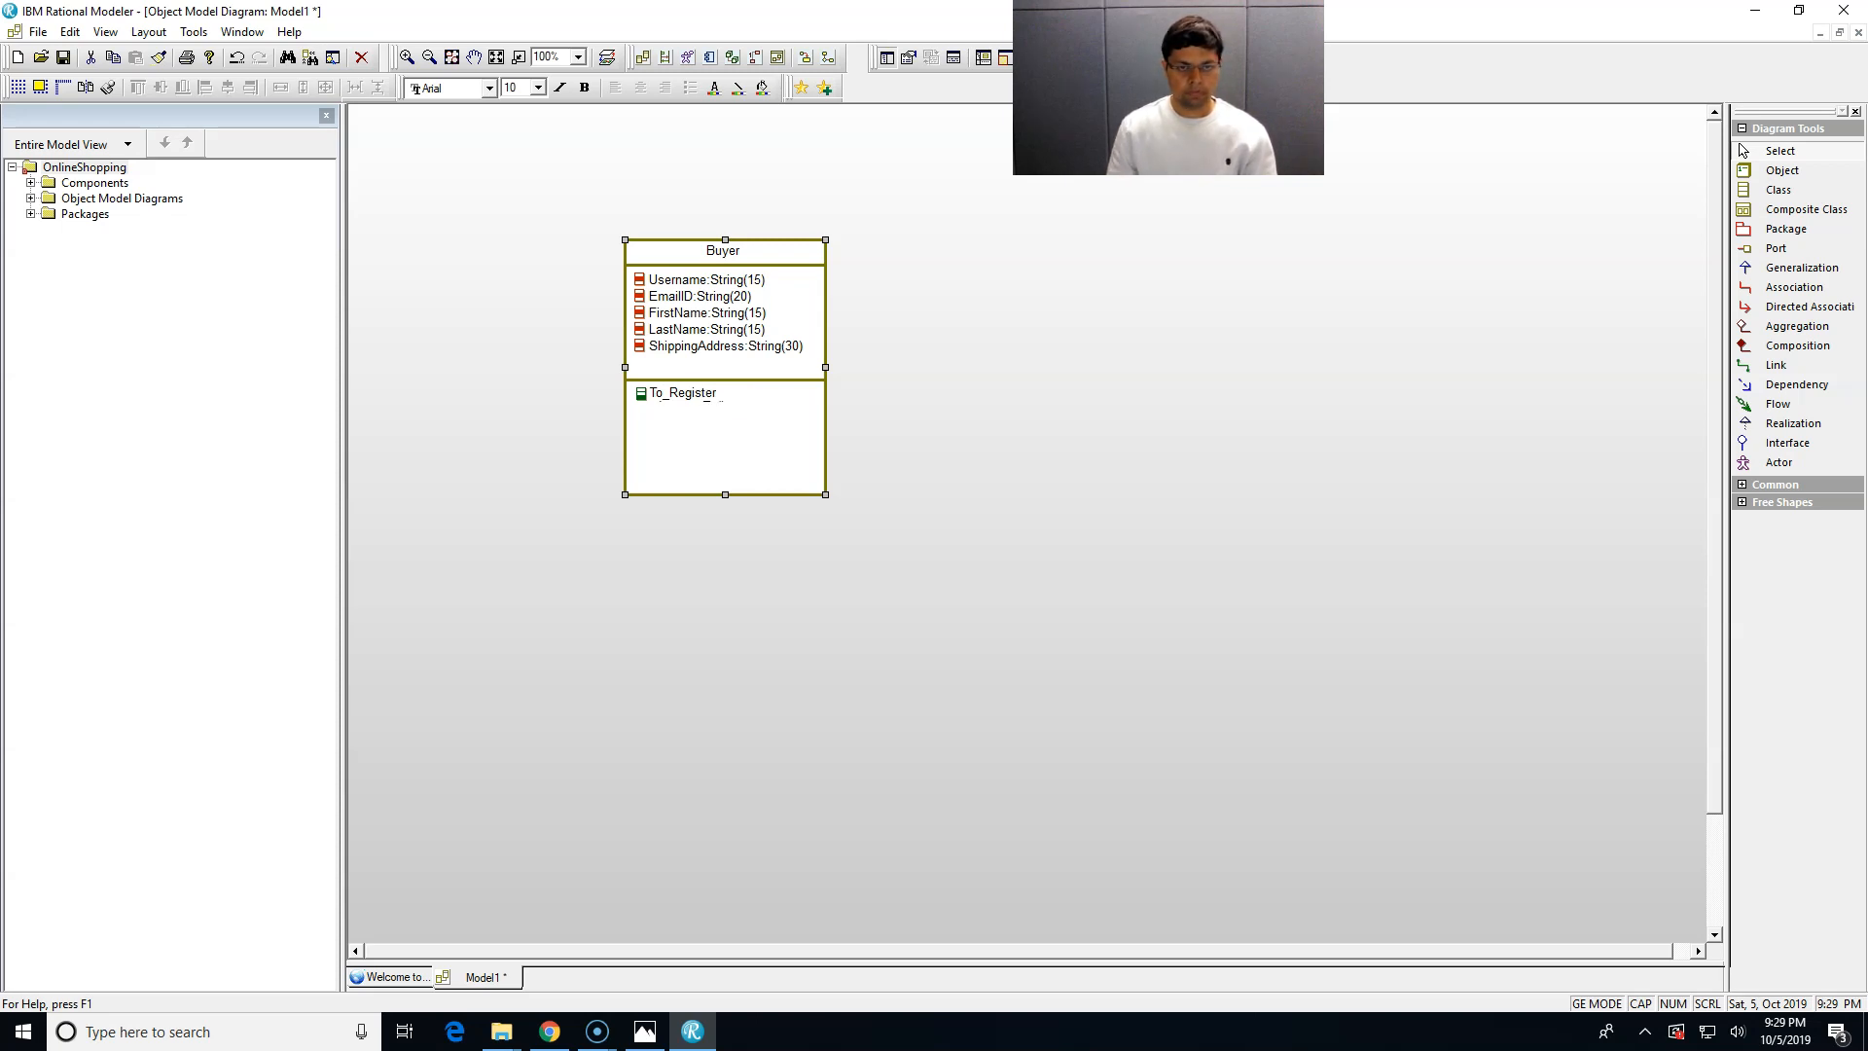
key("Return")
- Add the operation To_Login() to the Buyer class below To_Register
right_click(778, 469)
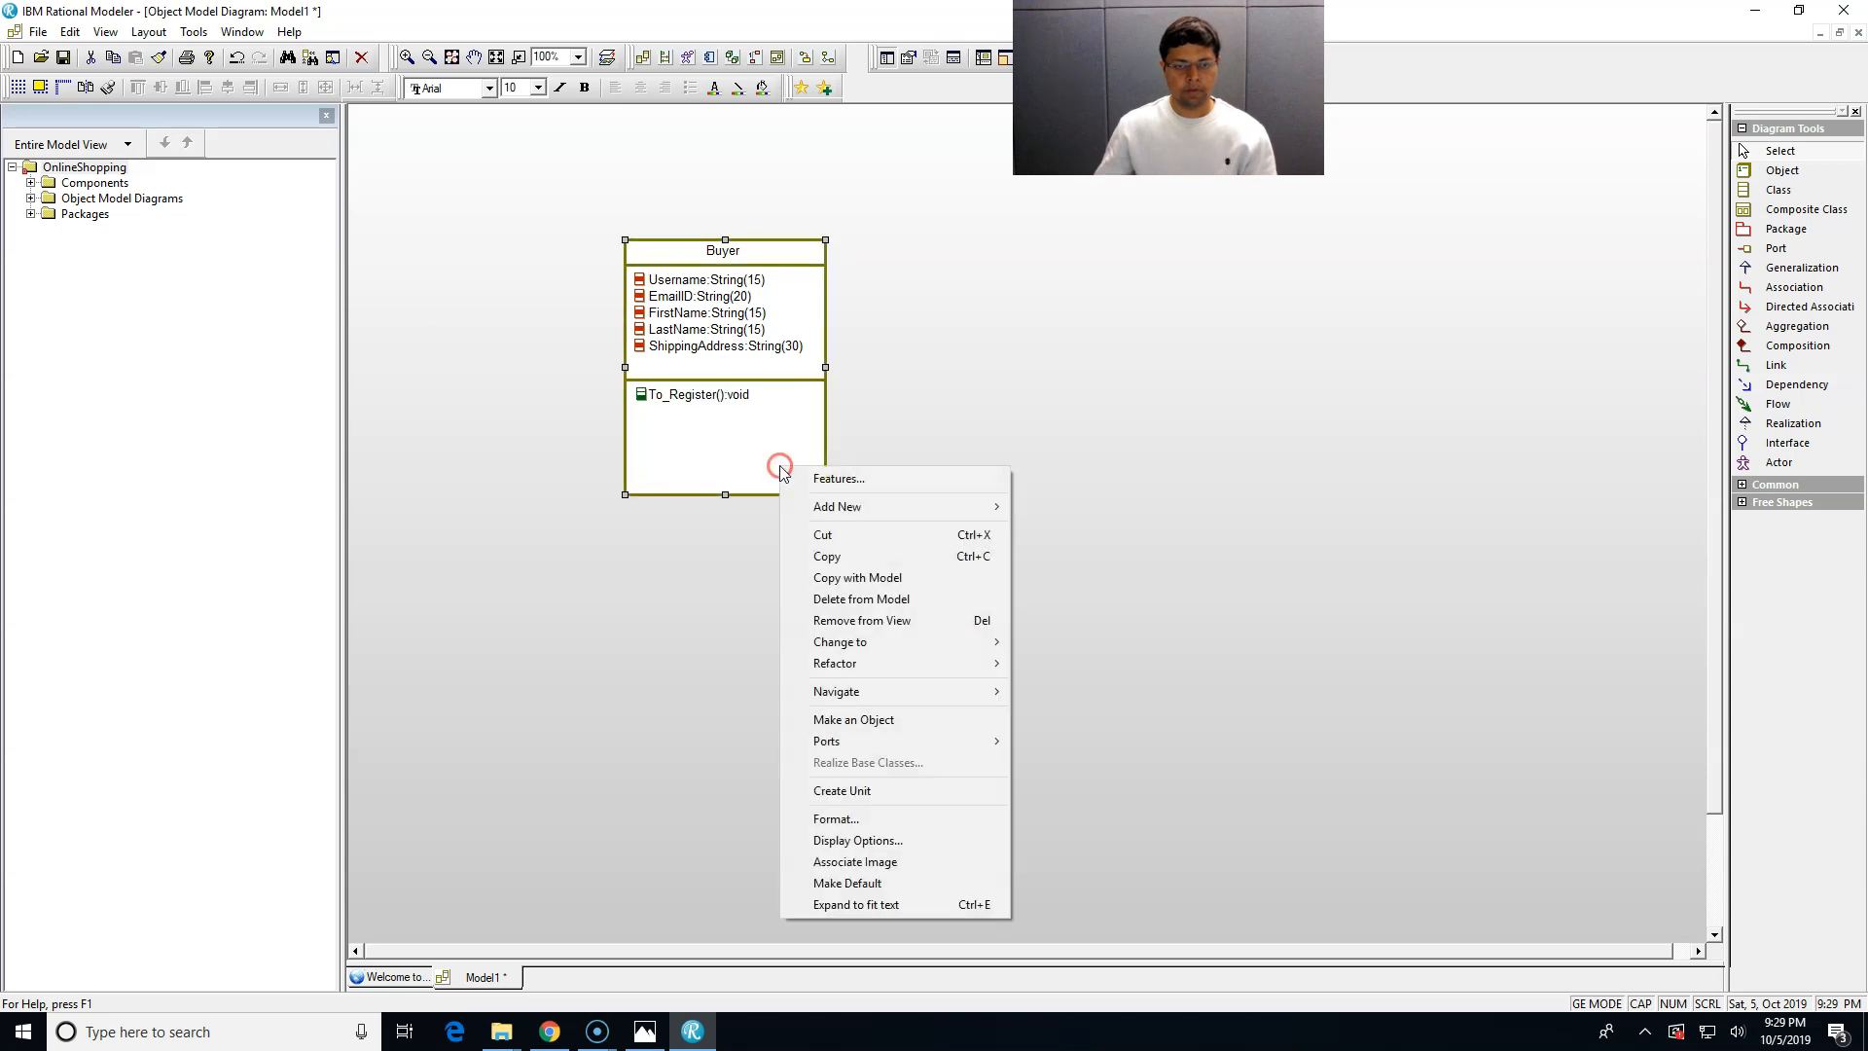
mouse_move(864, 517)
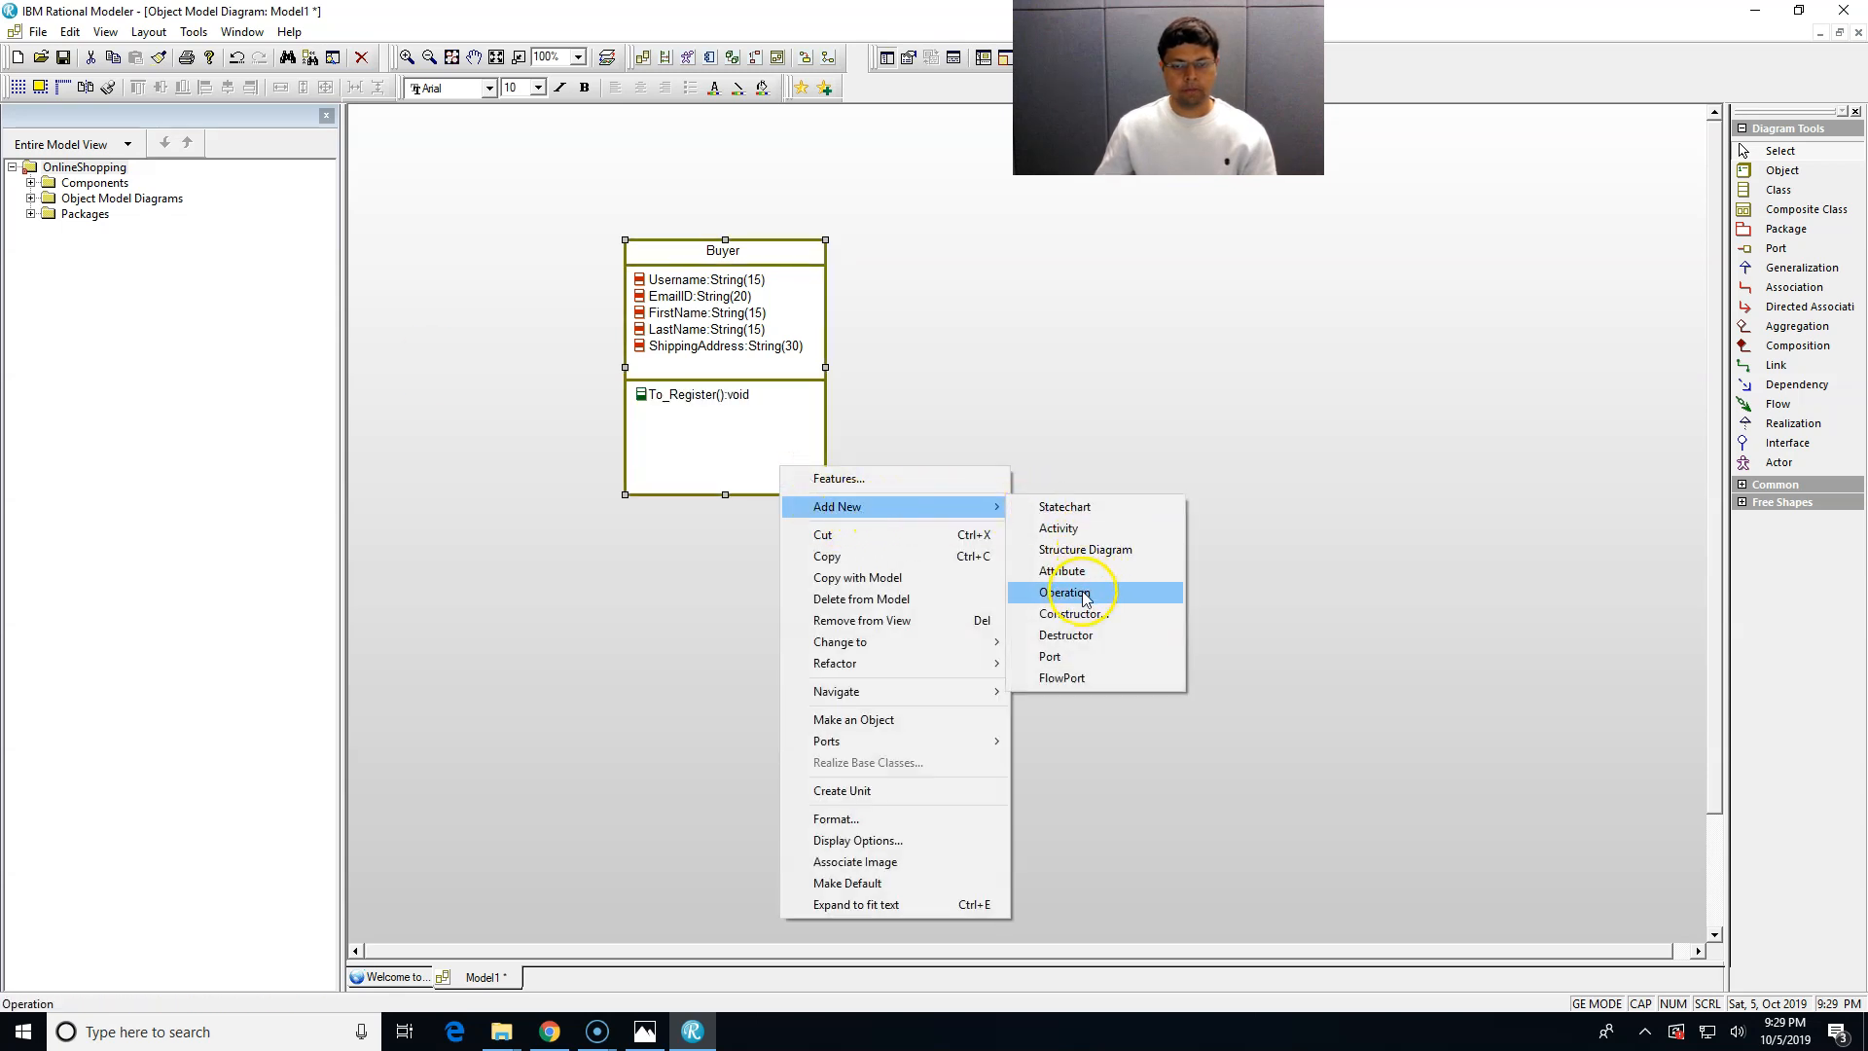
left_click(1071, 591)
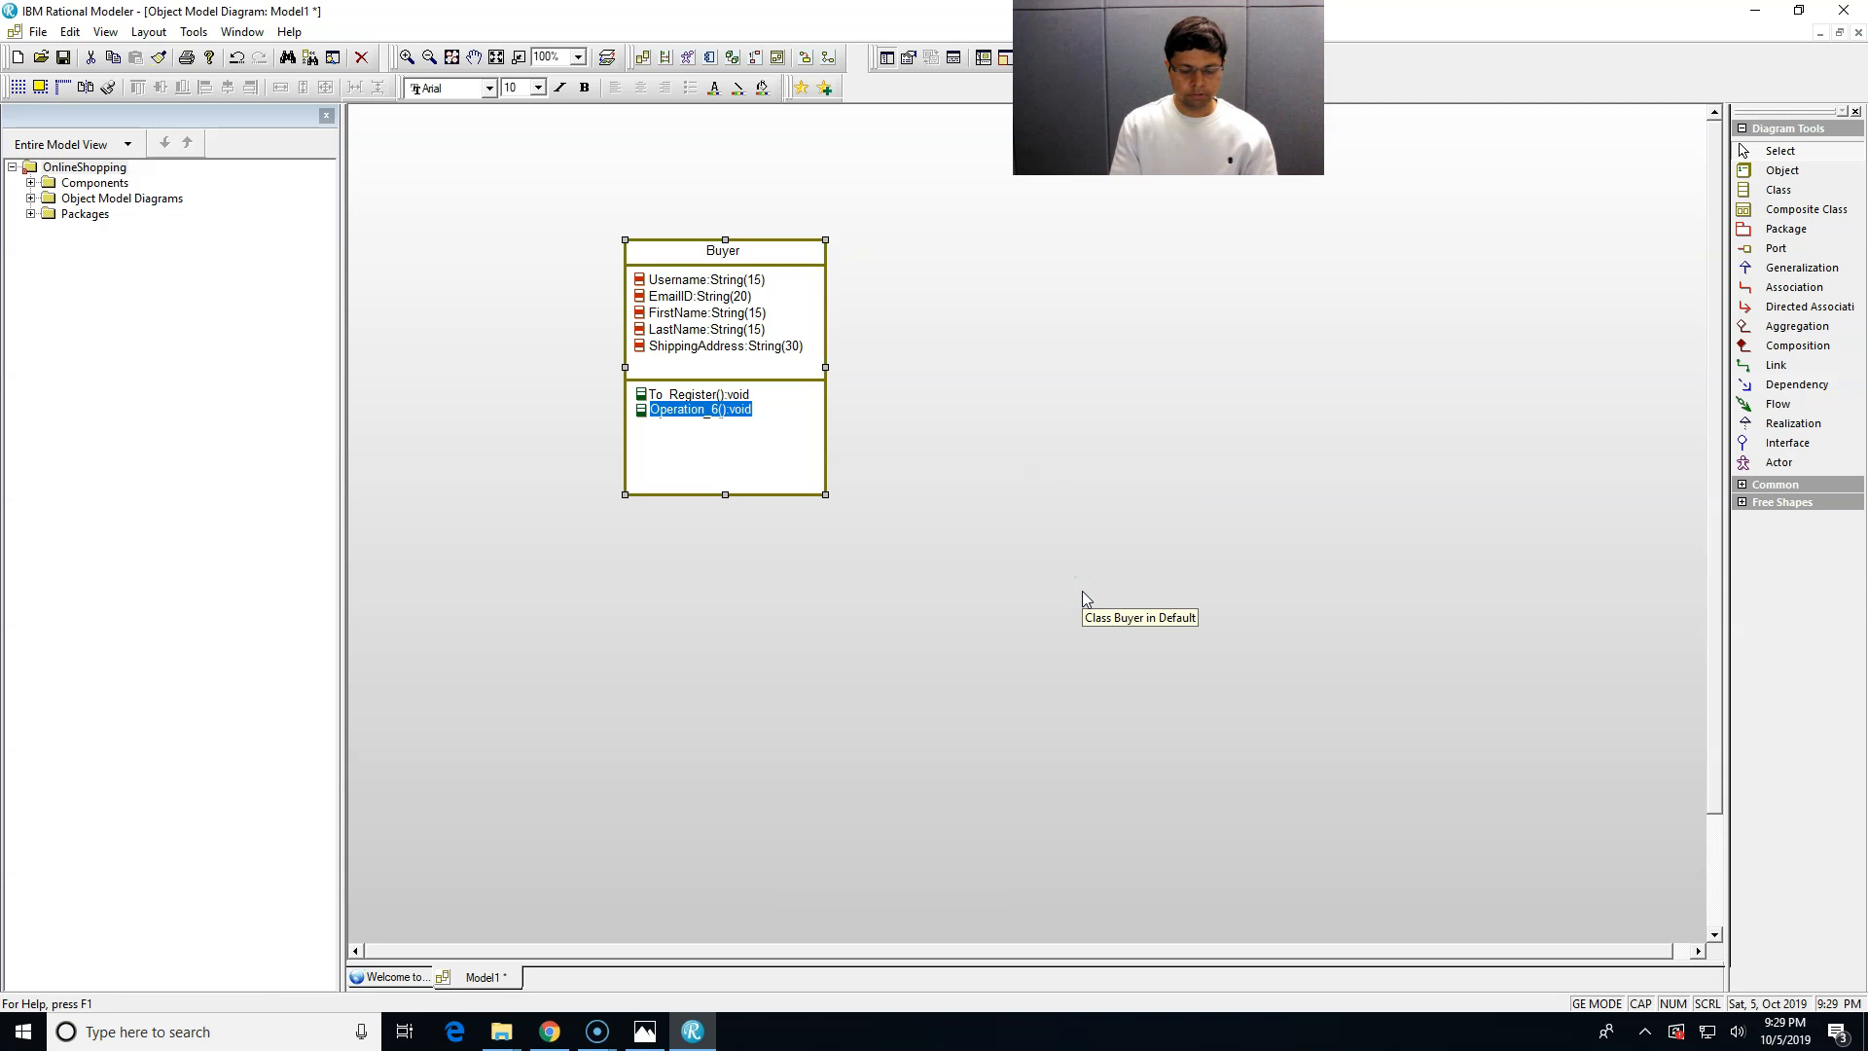
type("To_Login")
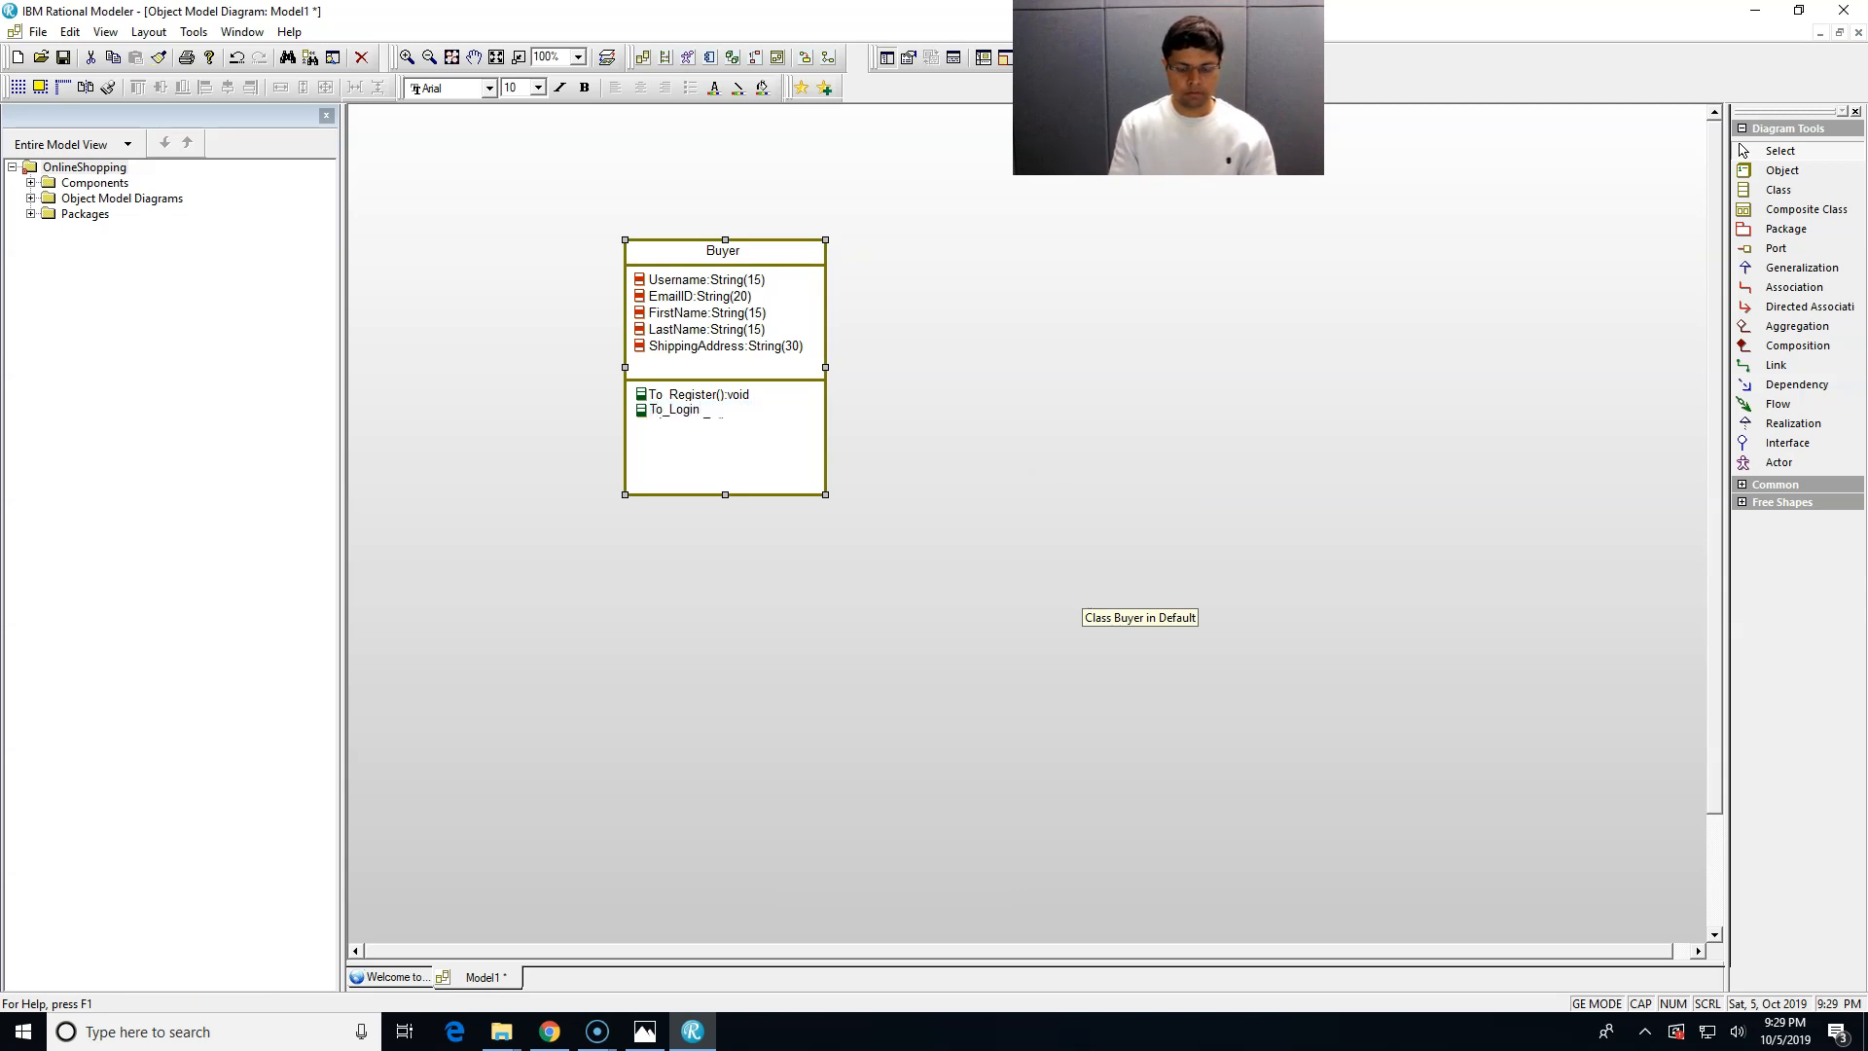
type("()")
key("Return")
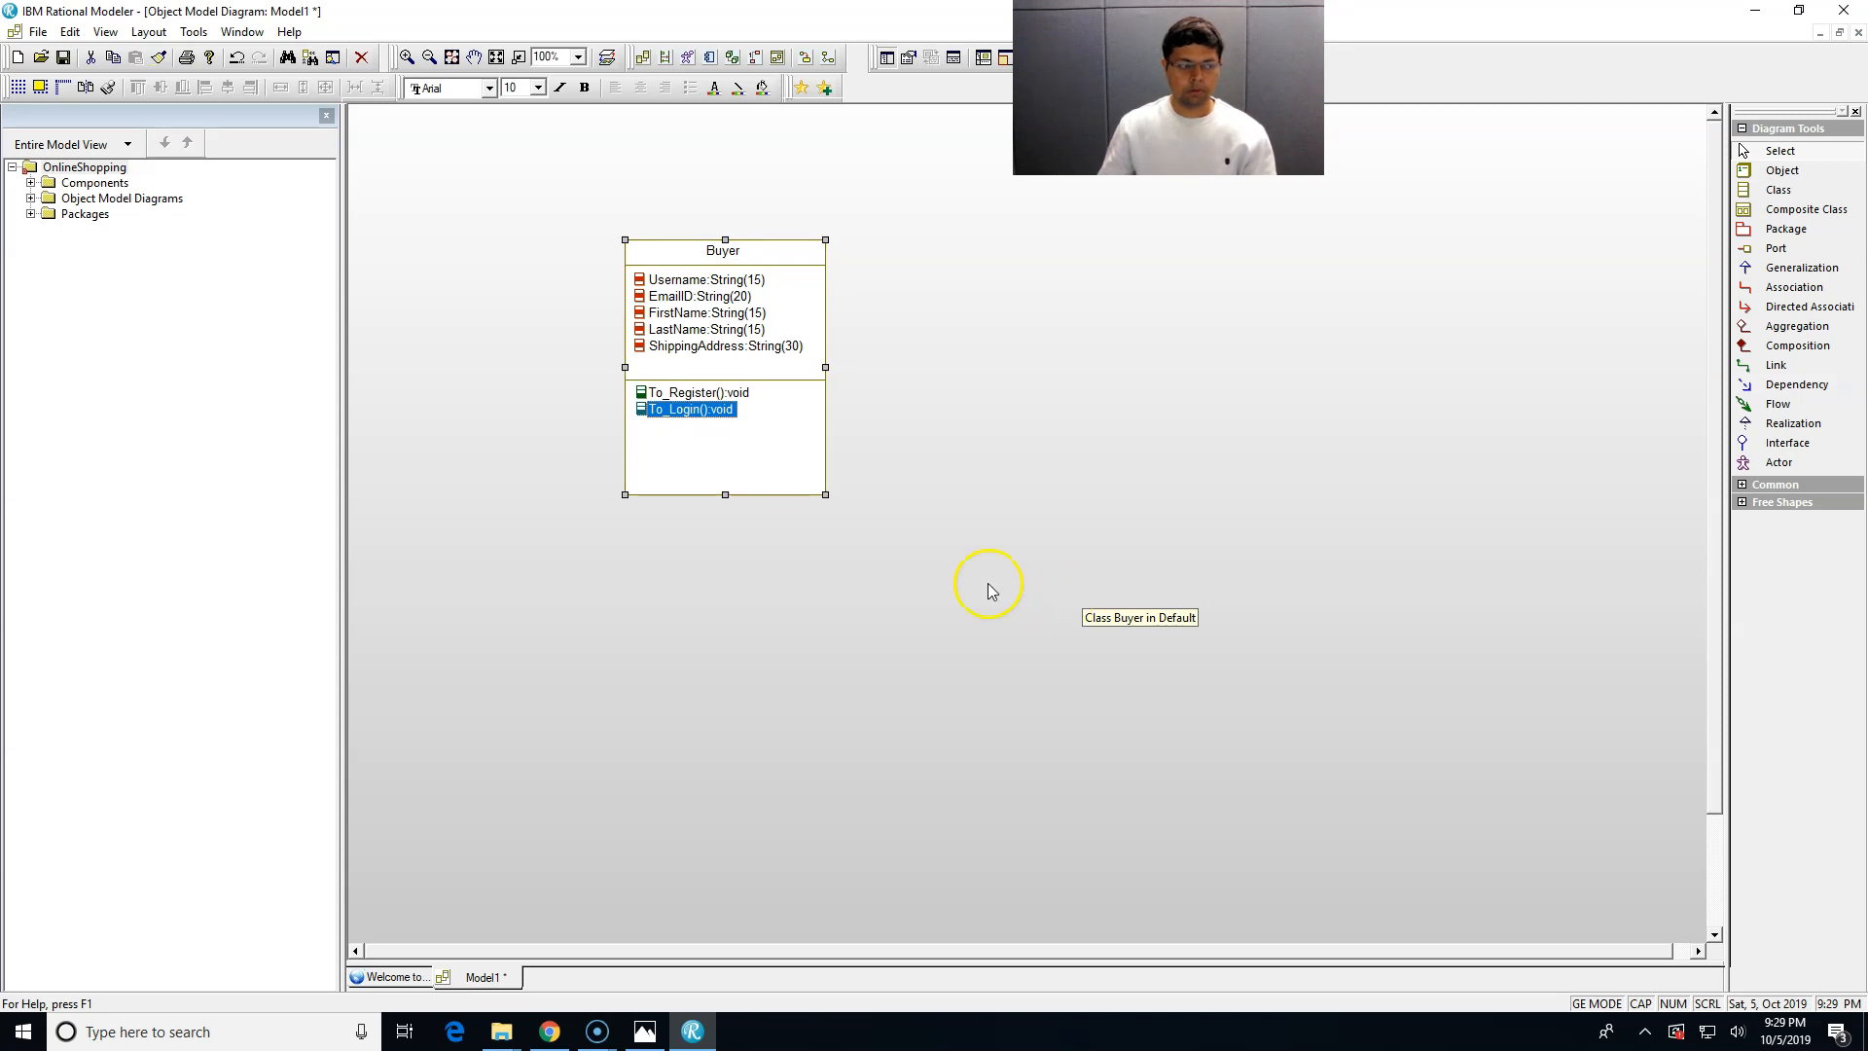
- Add the operation To_Search_Product() to the Buyer class below To_Login
left_click(756, 454)
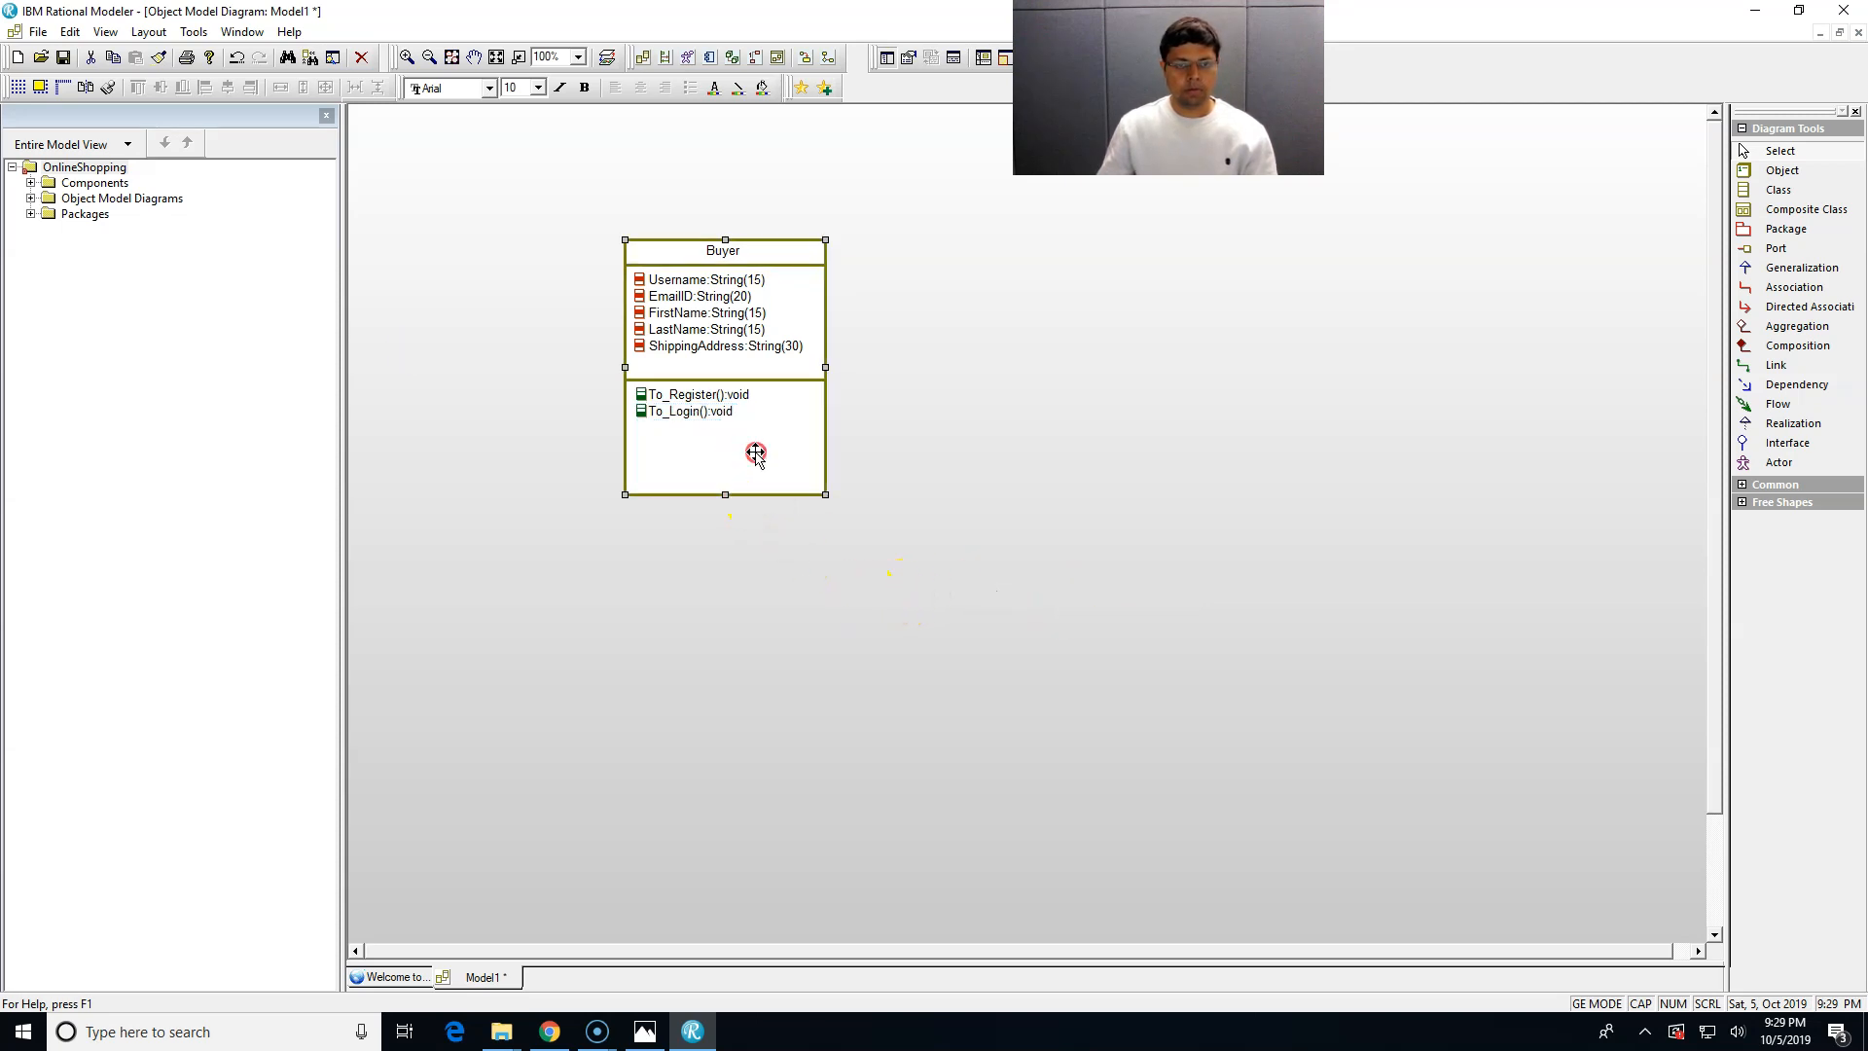
right_click(756, 454)
mouse_move(804, 491)
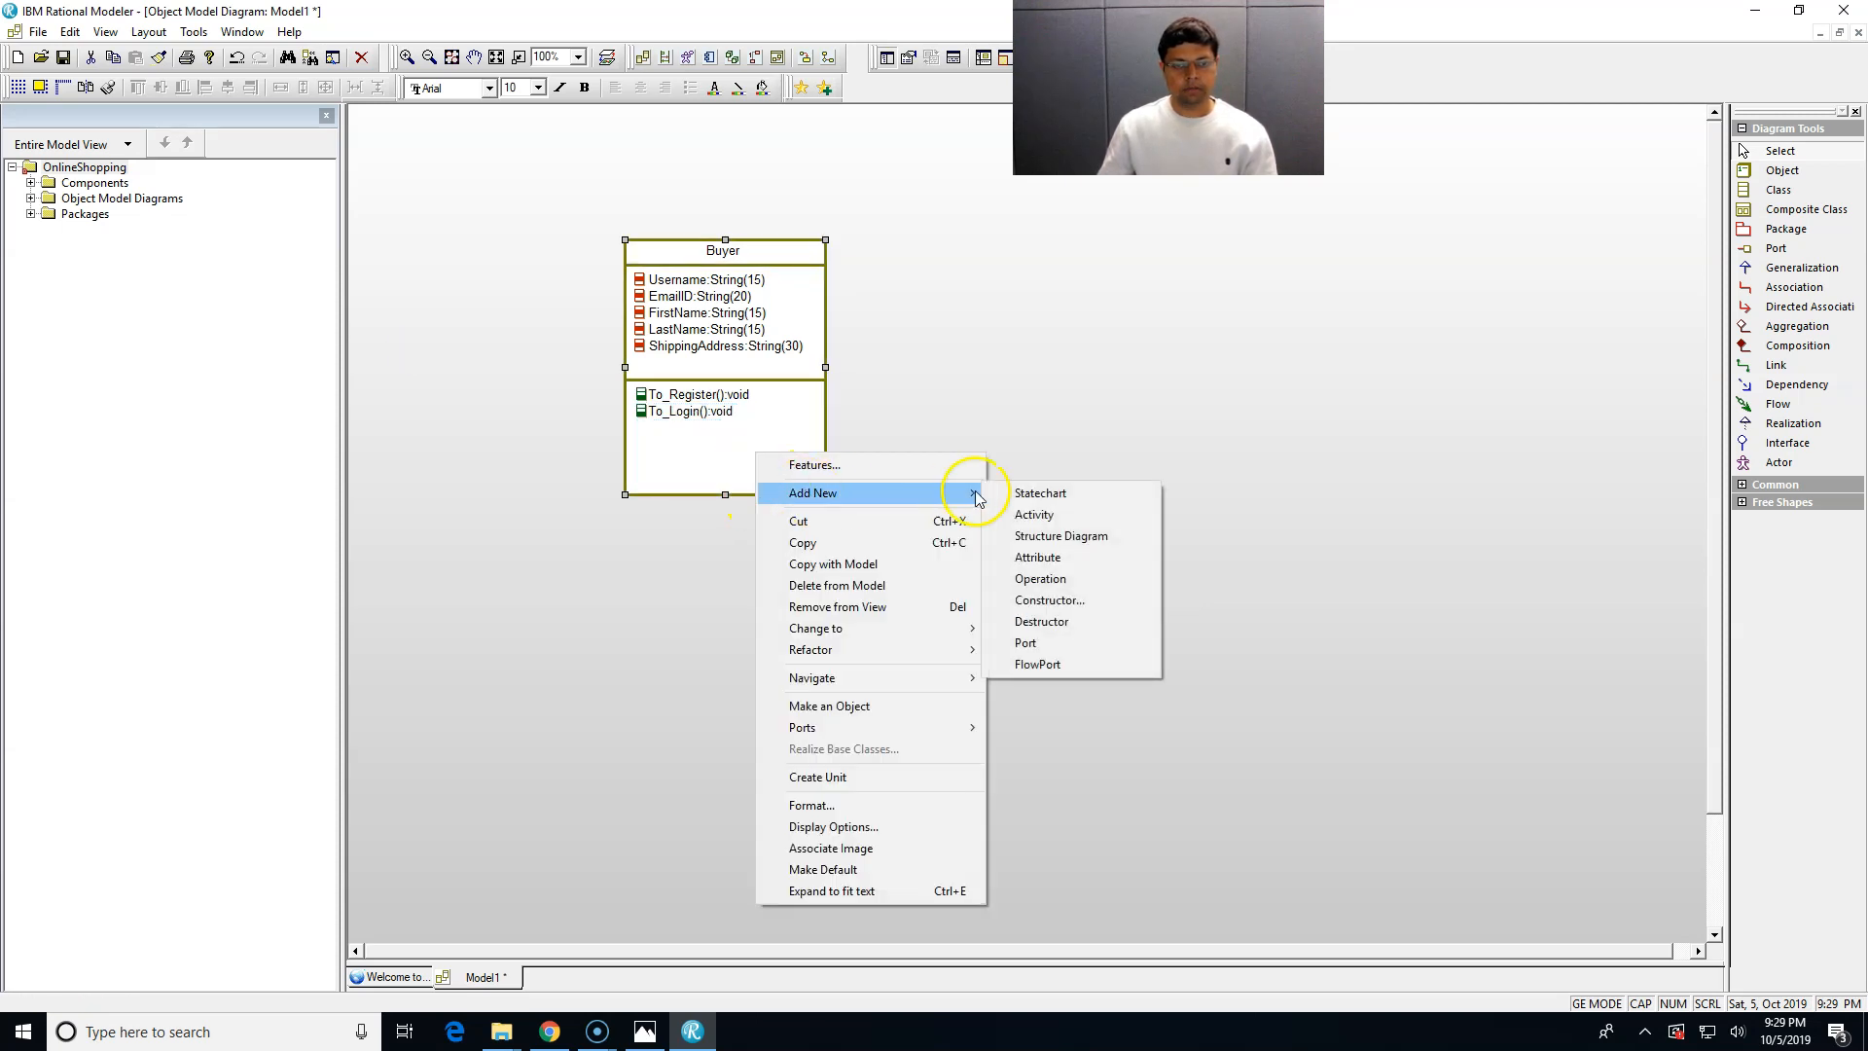
left_click(1063, 578)
type("To_Search")
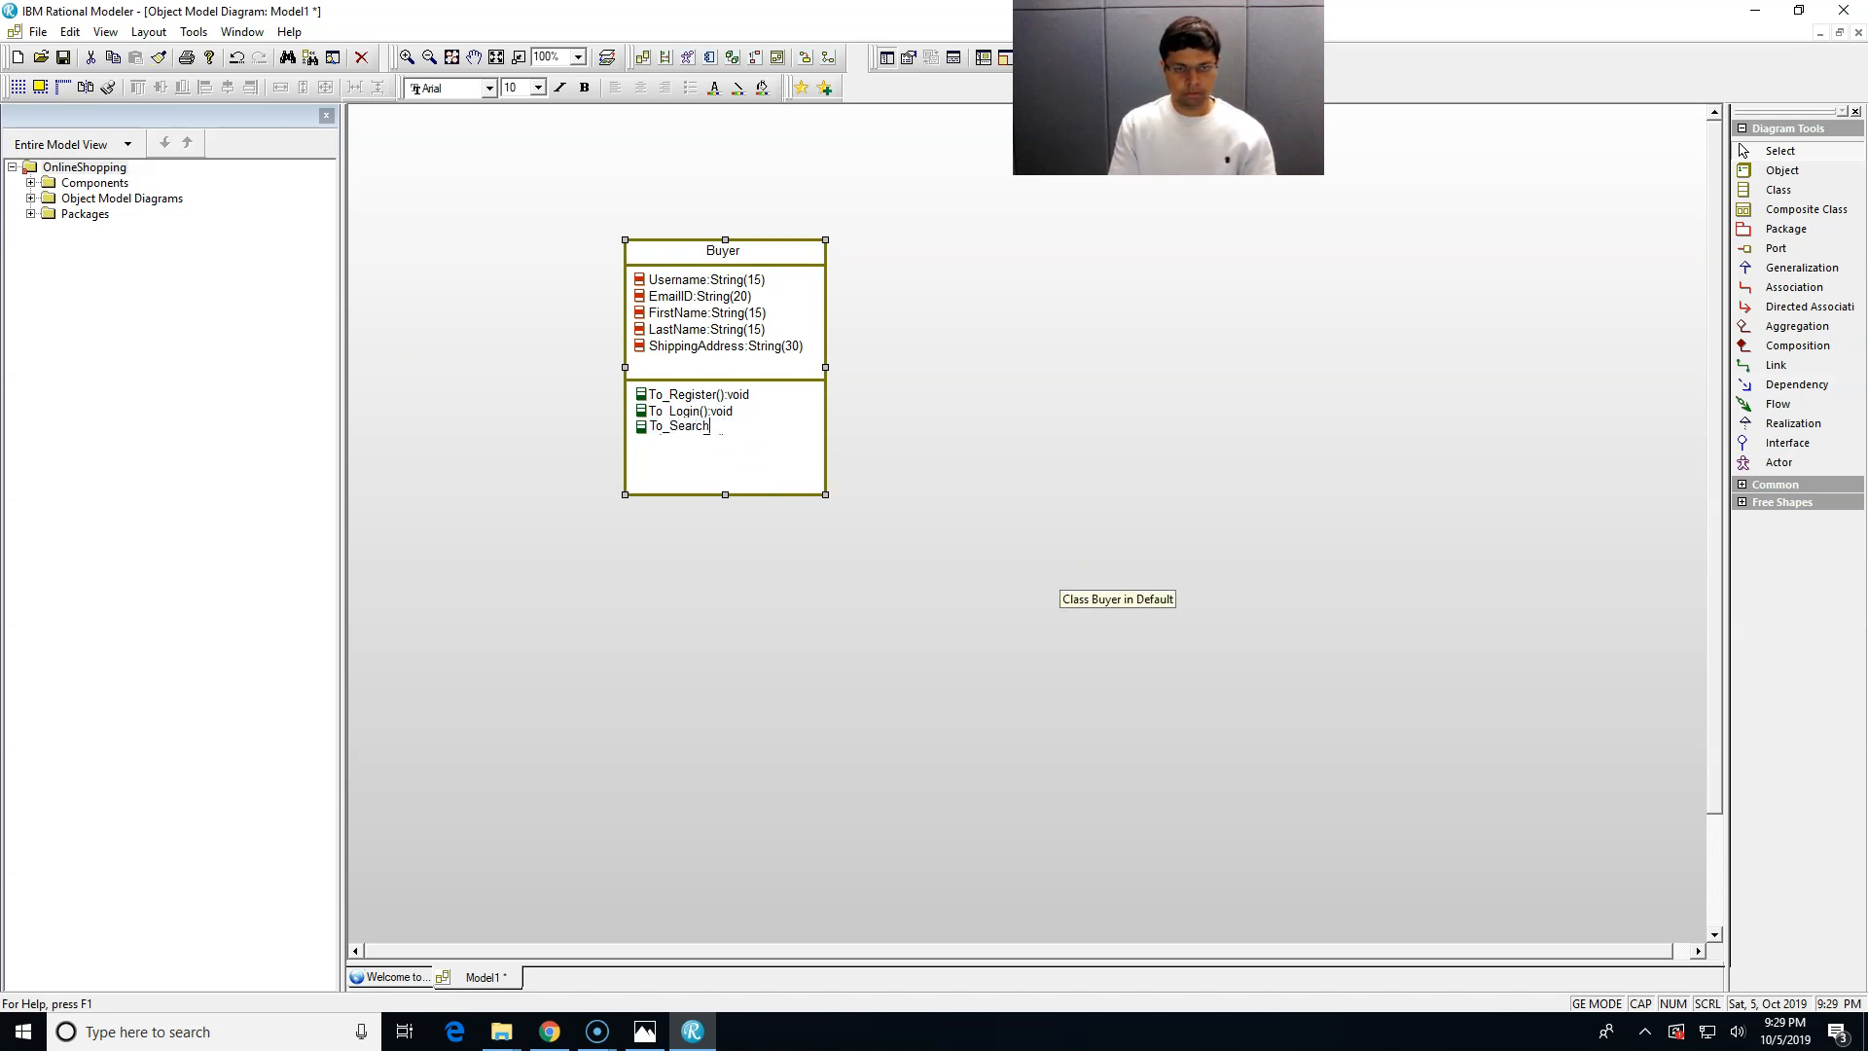
type("duct(")
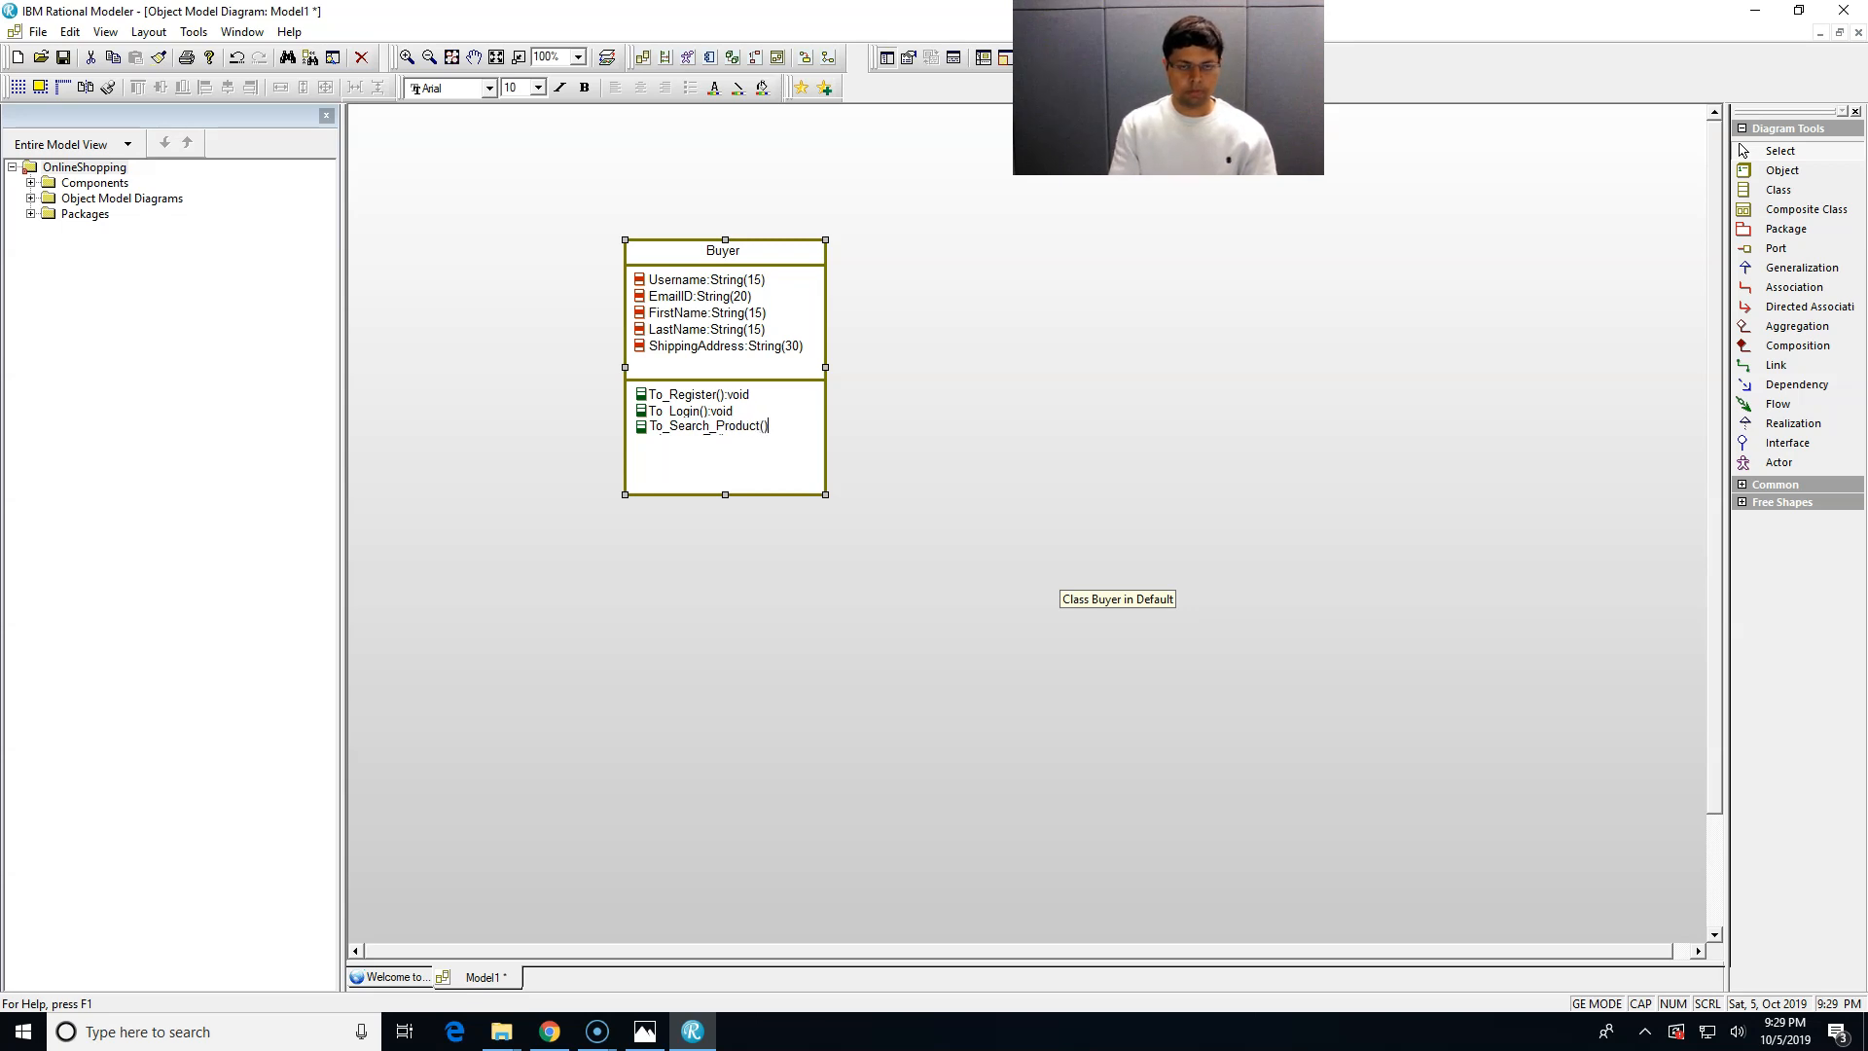
key("Return")
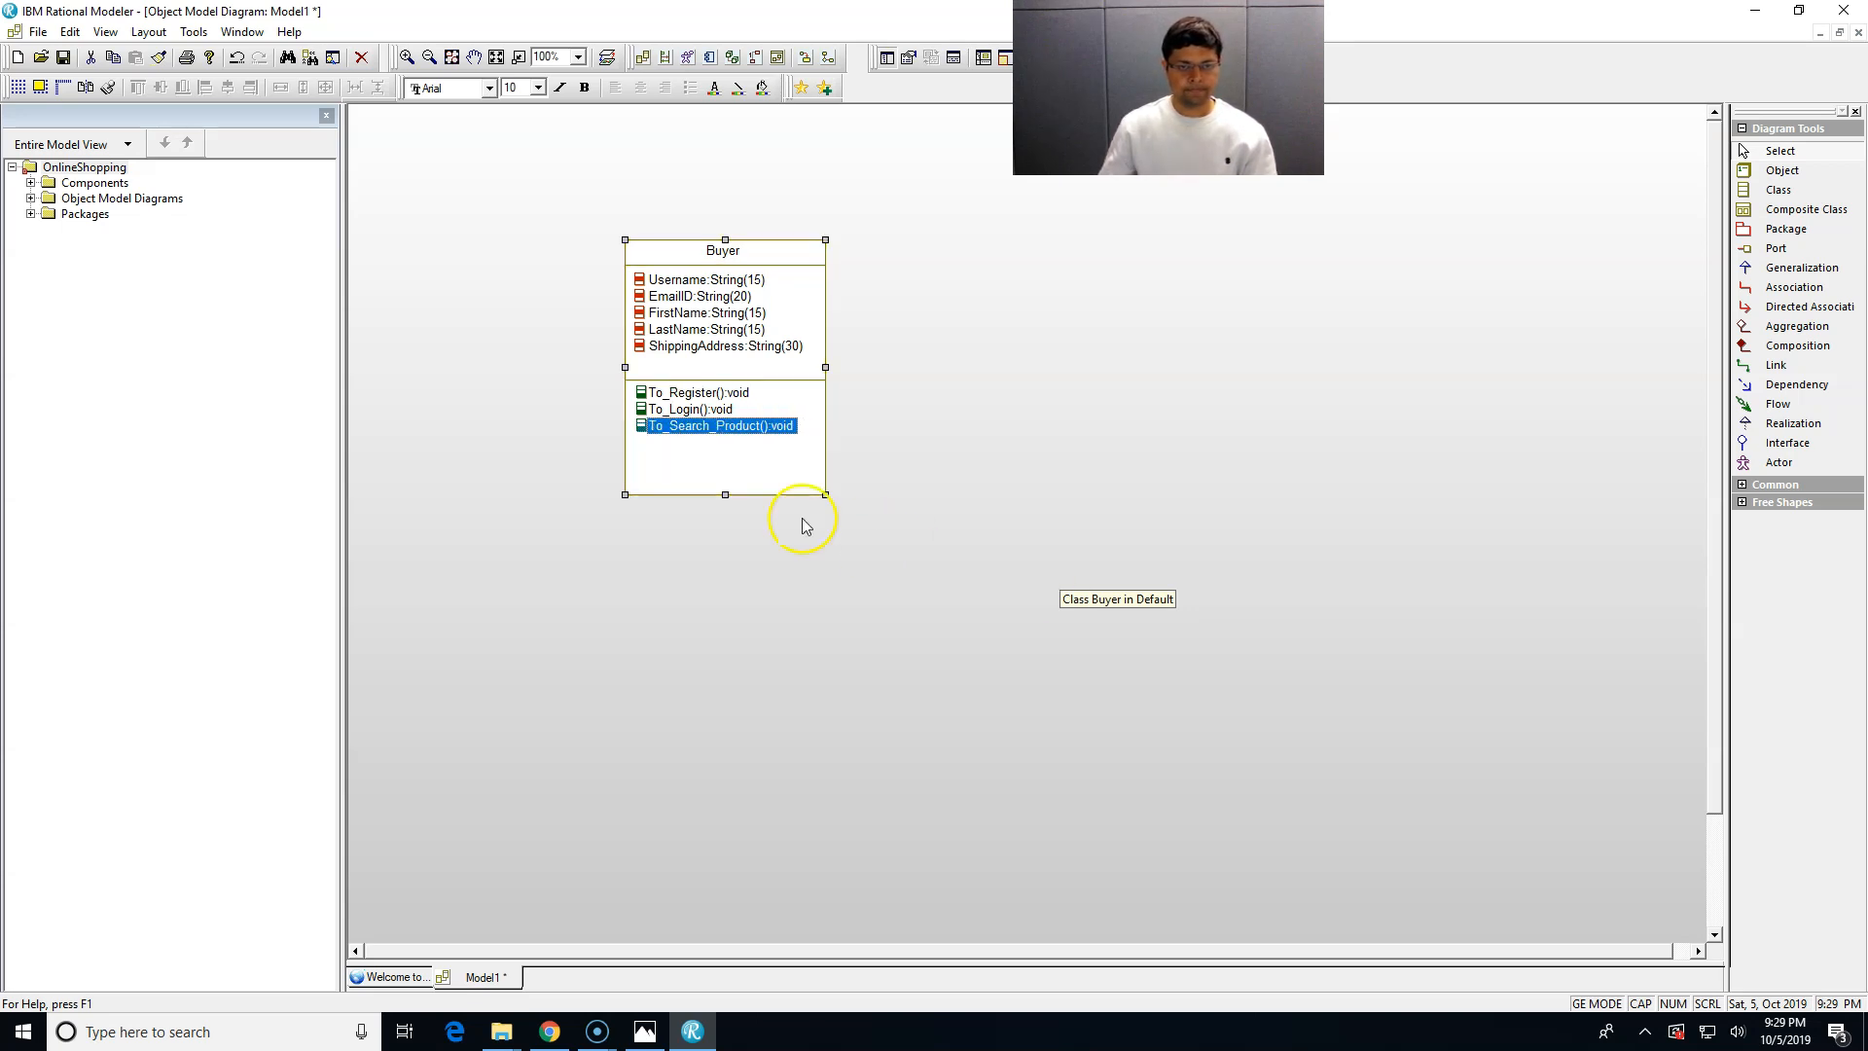
- Add the operation To_Make_Payment() to the Buyer class below To_Search_Product
left_click(761, 470)
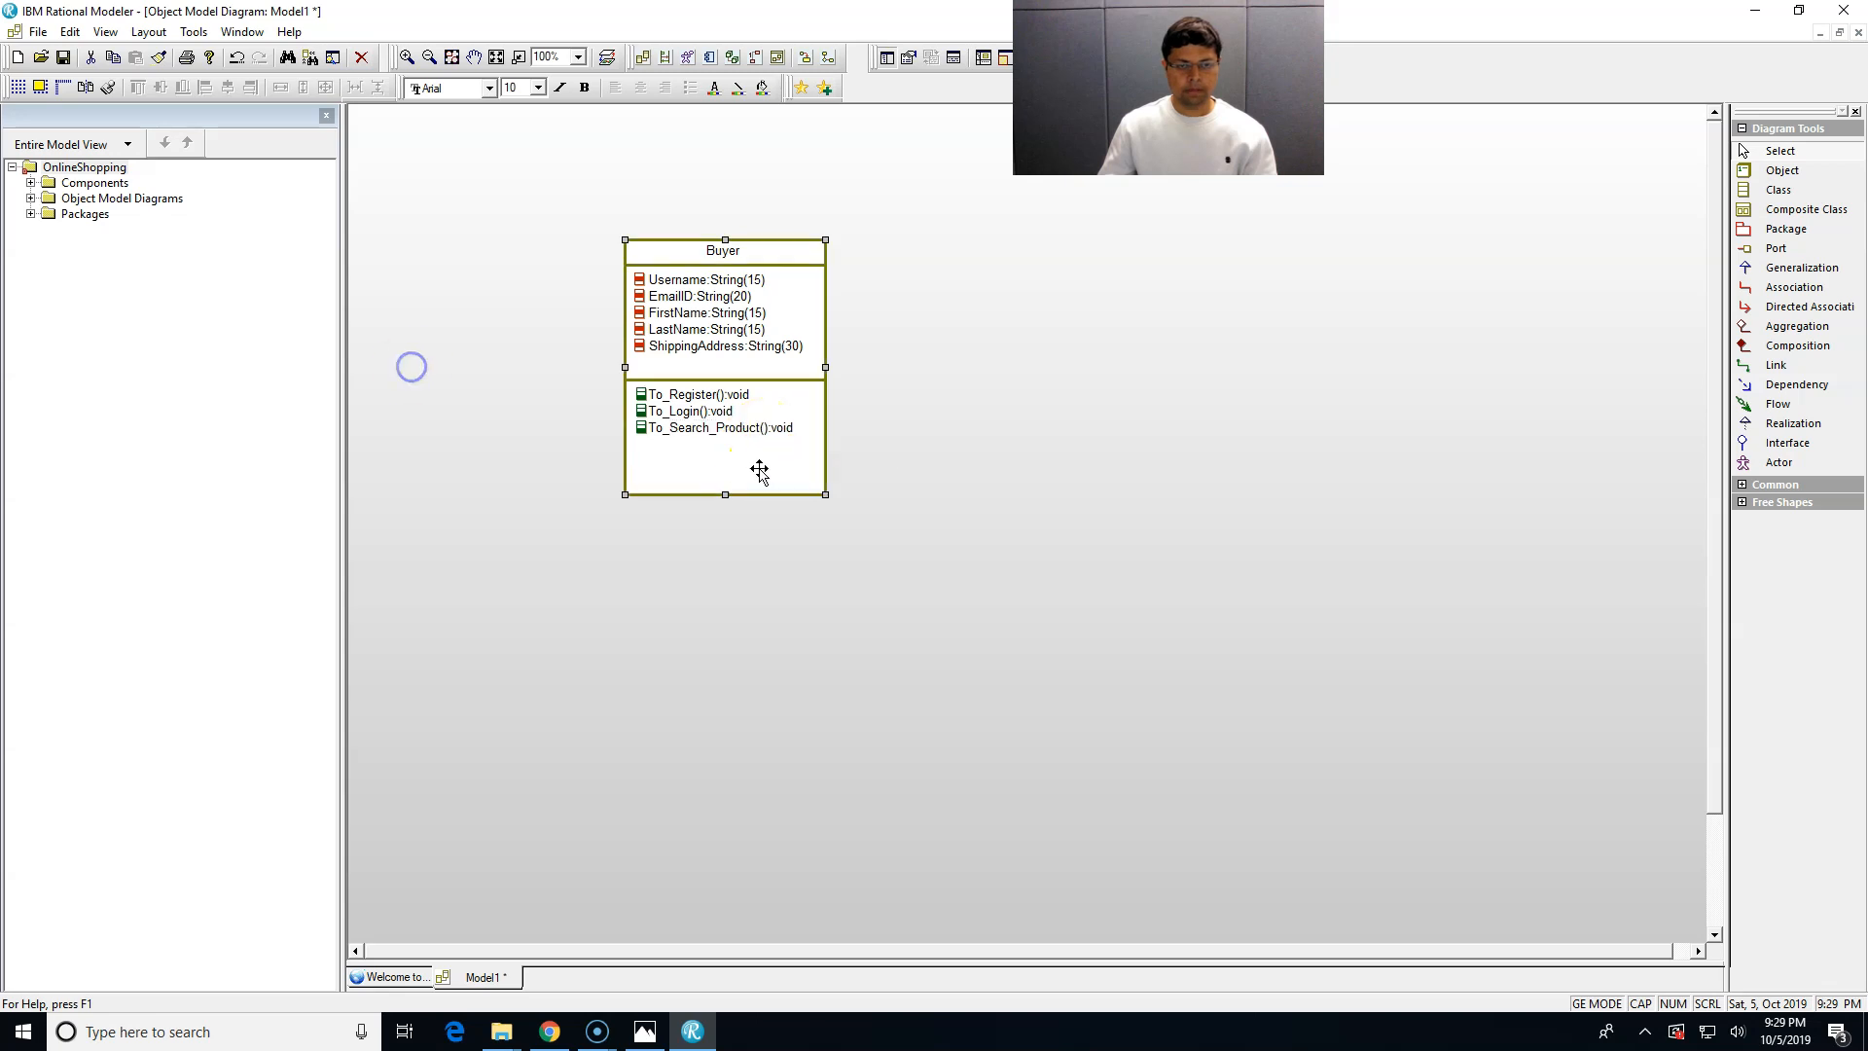
right_click(761, 471)
mouse_move(895, 513)
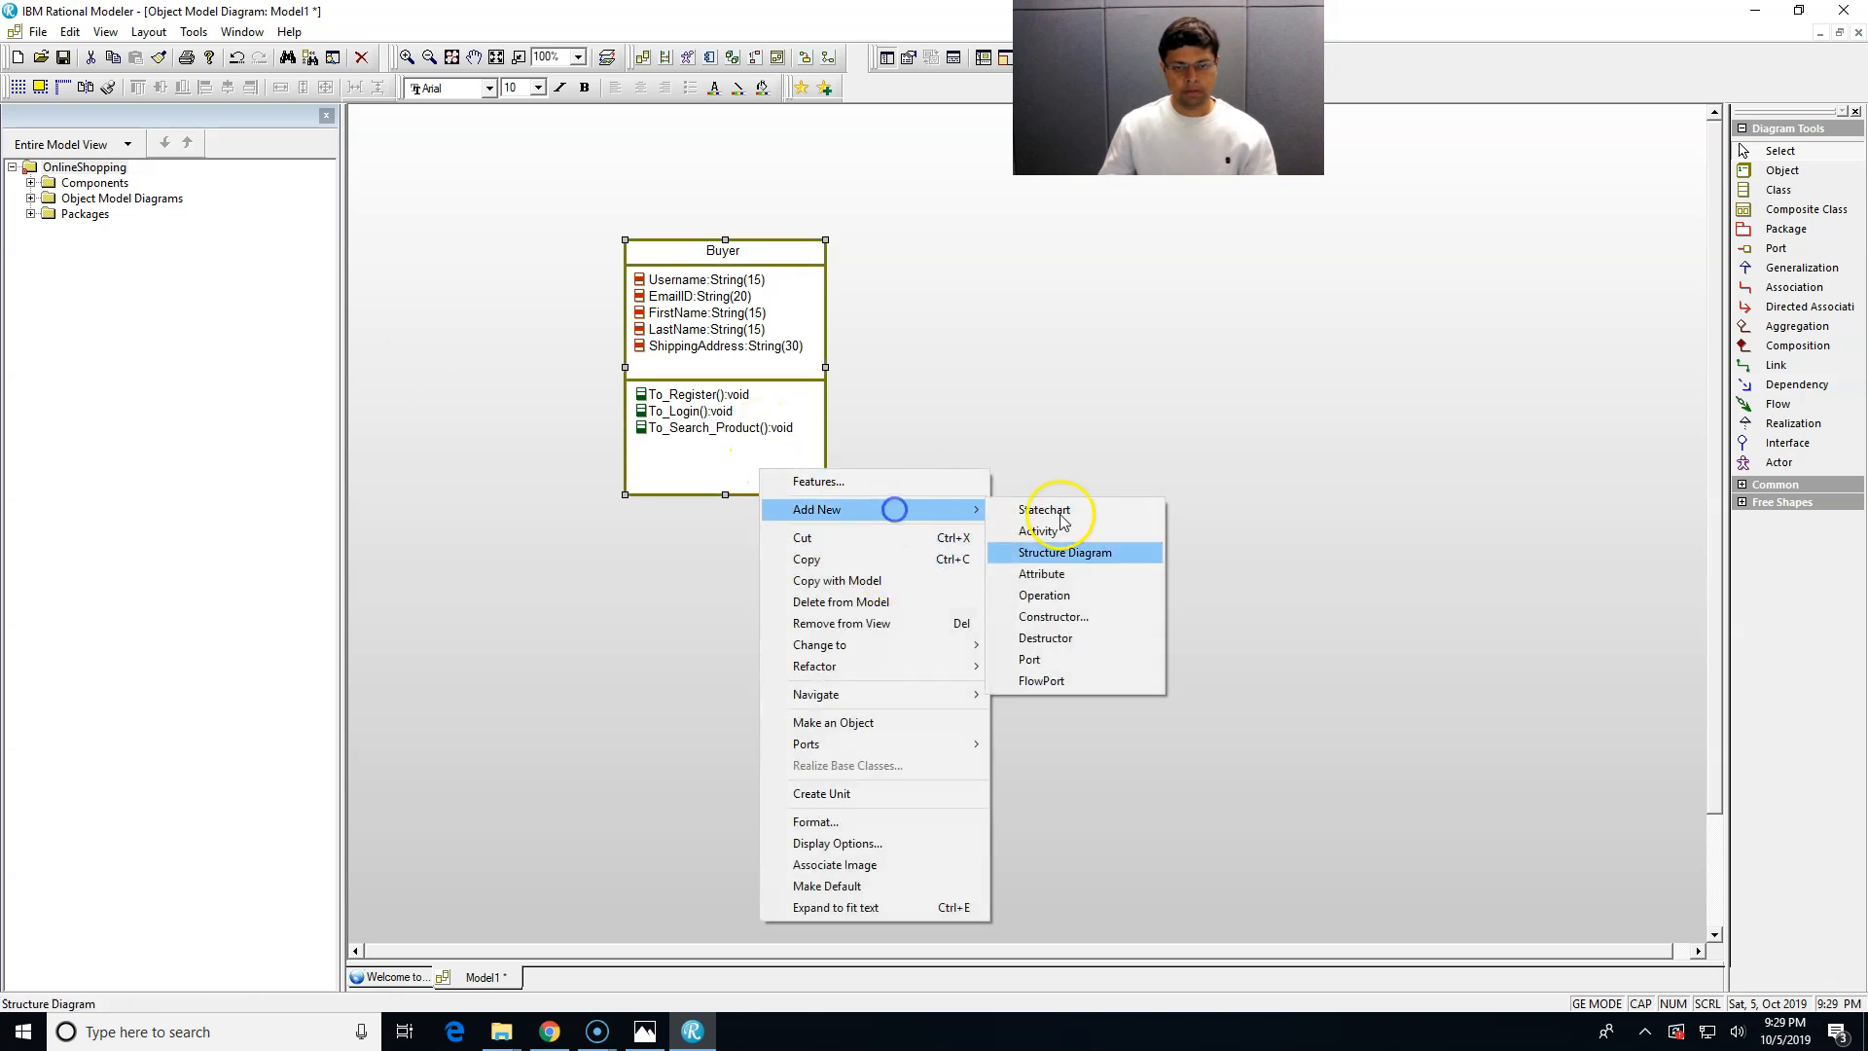
left_click(1078, 596)
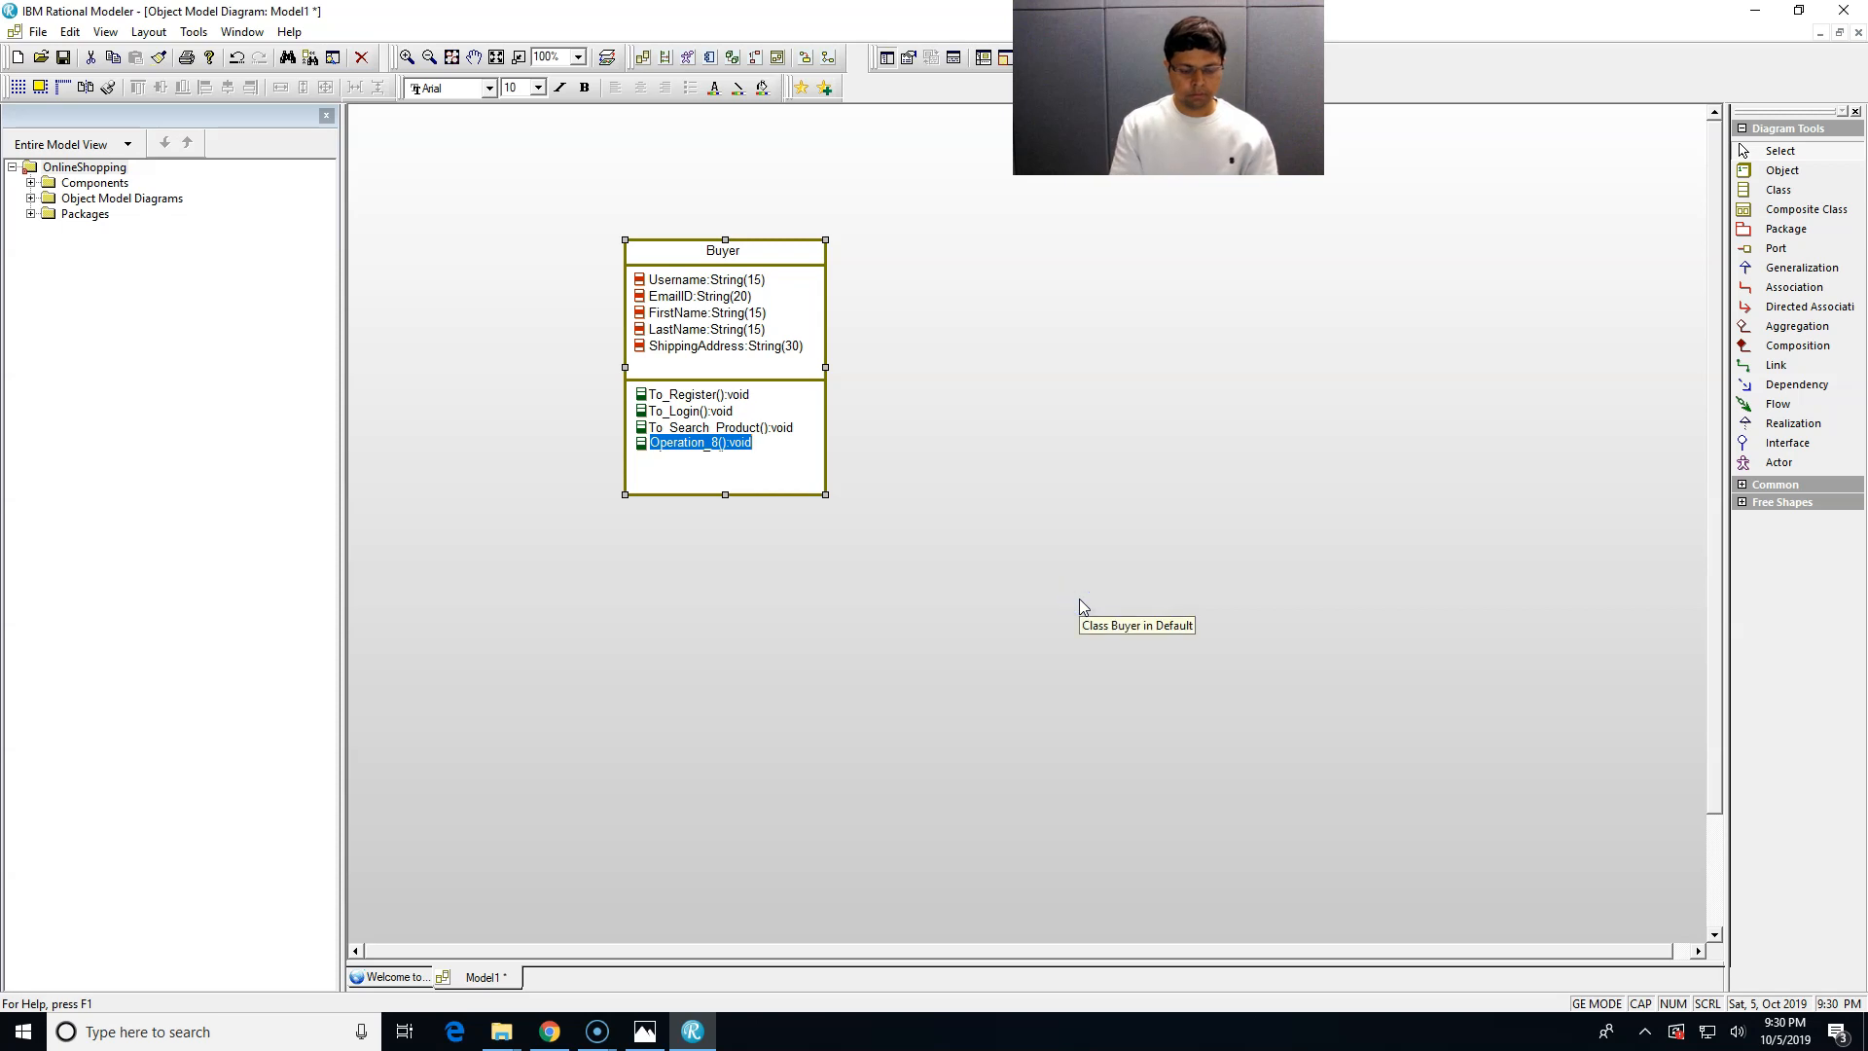
type("To_Make_Payment(")
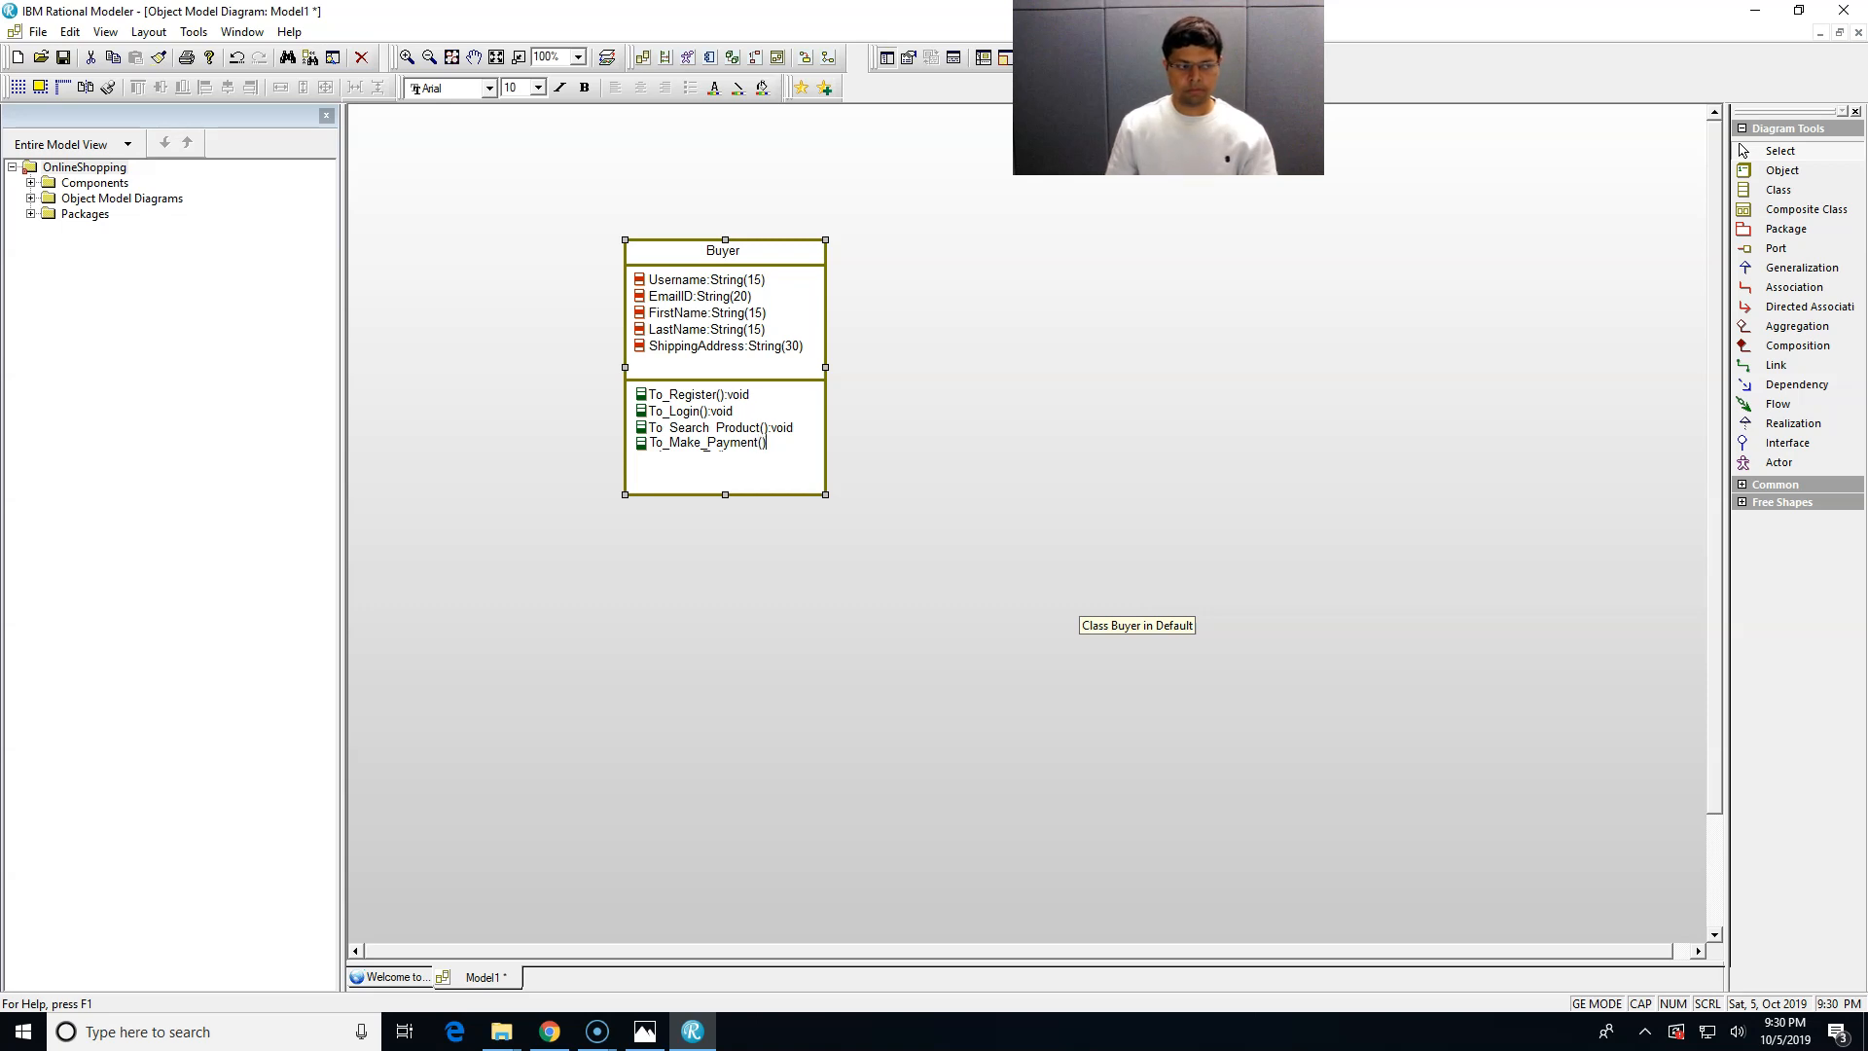
left_click(793, 475)
right_click(793, 475)
mouse_move(905, 514)
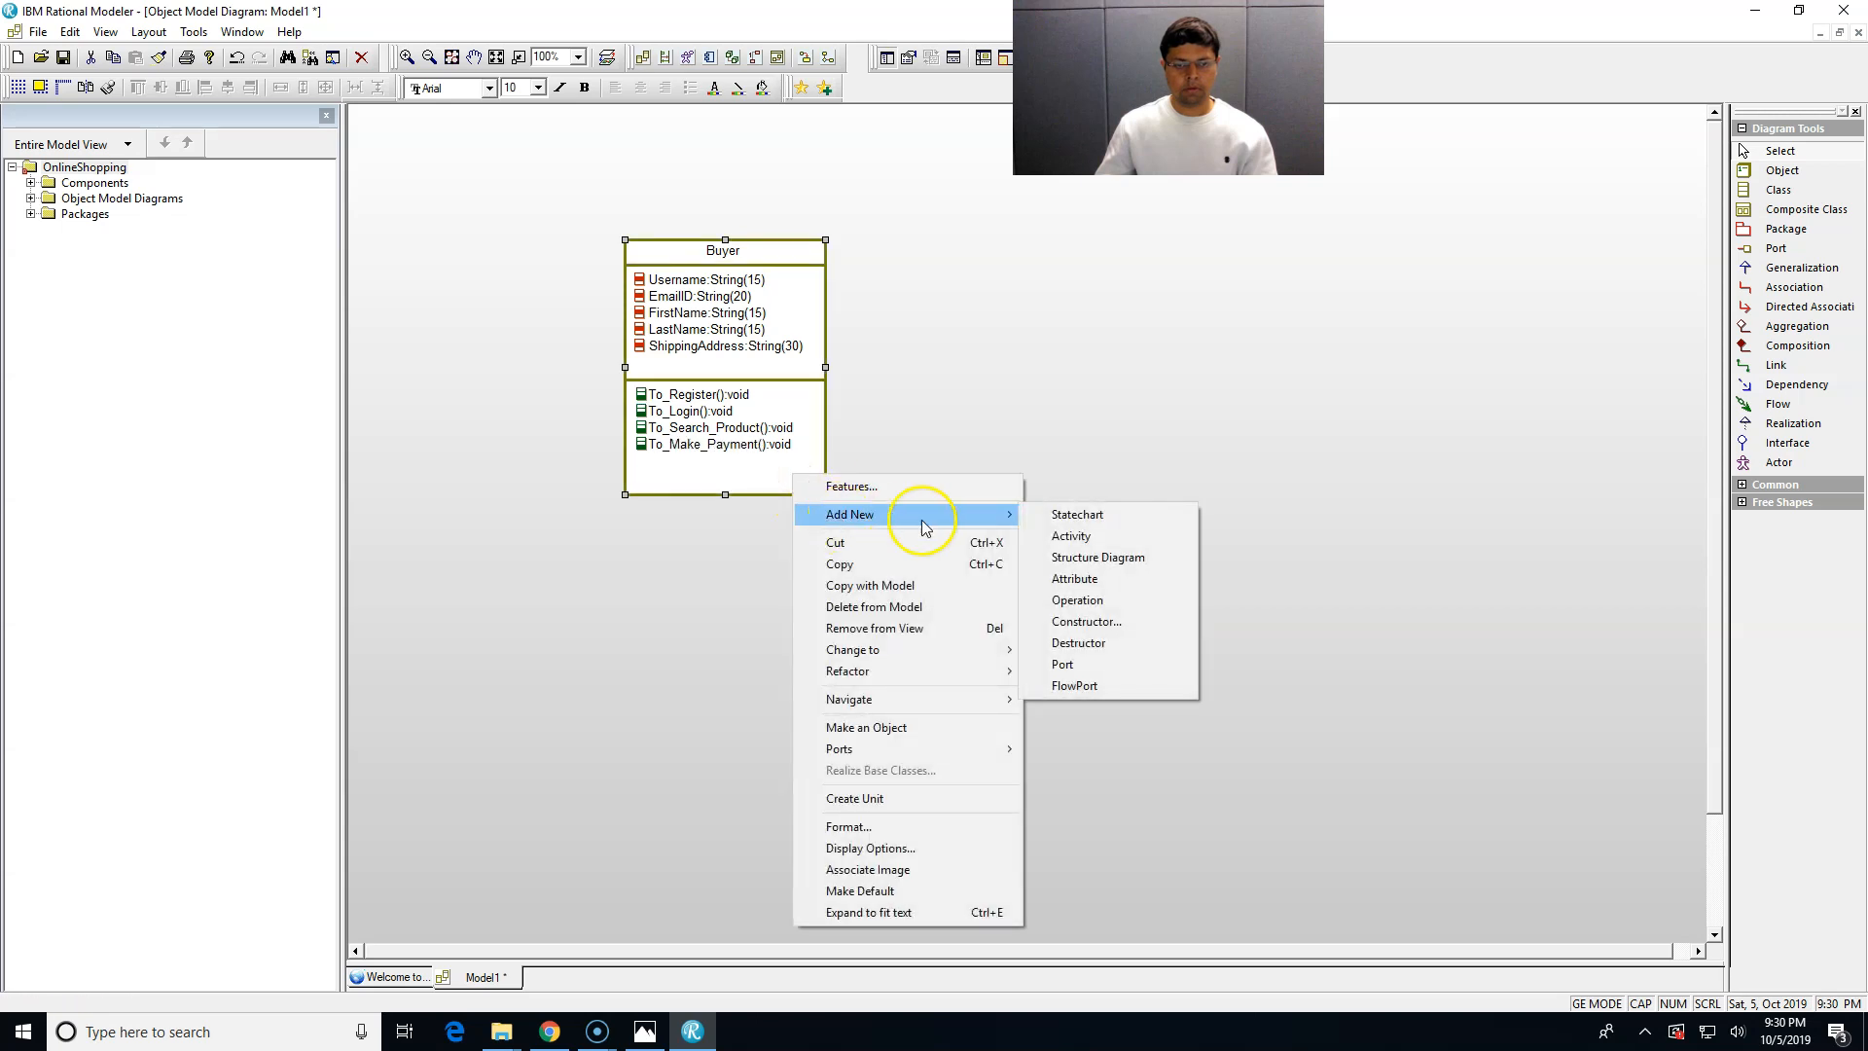
left_click(1075, 579)
left_click(754, 483)
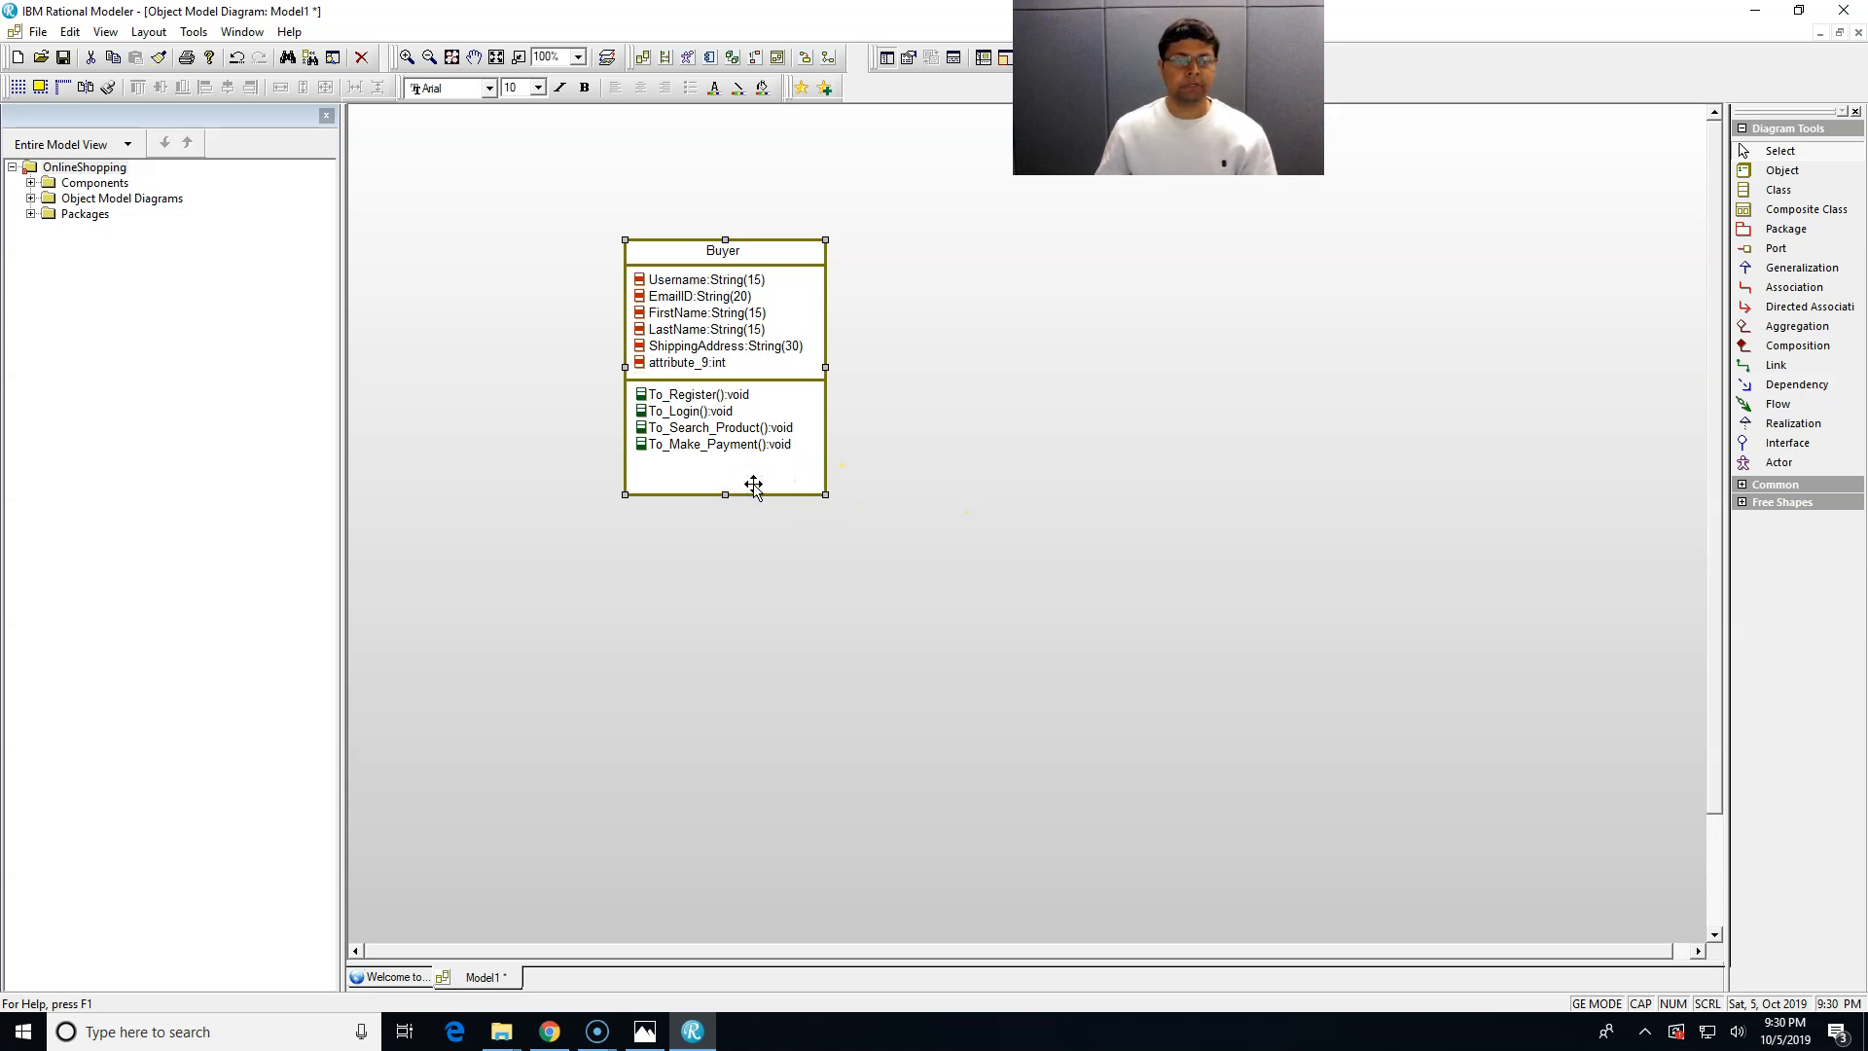
left_click(757, 450)
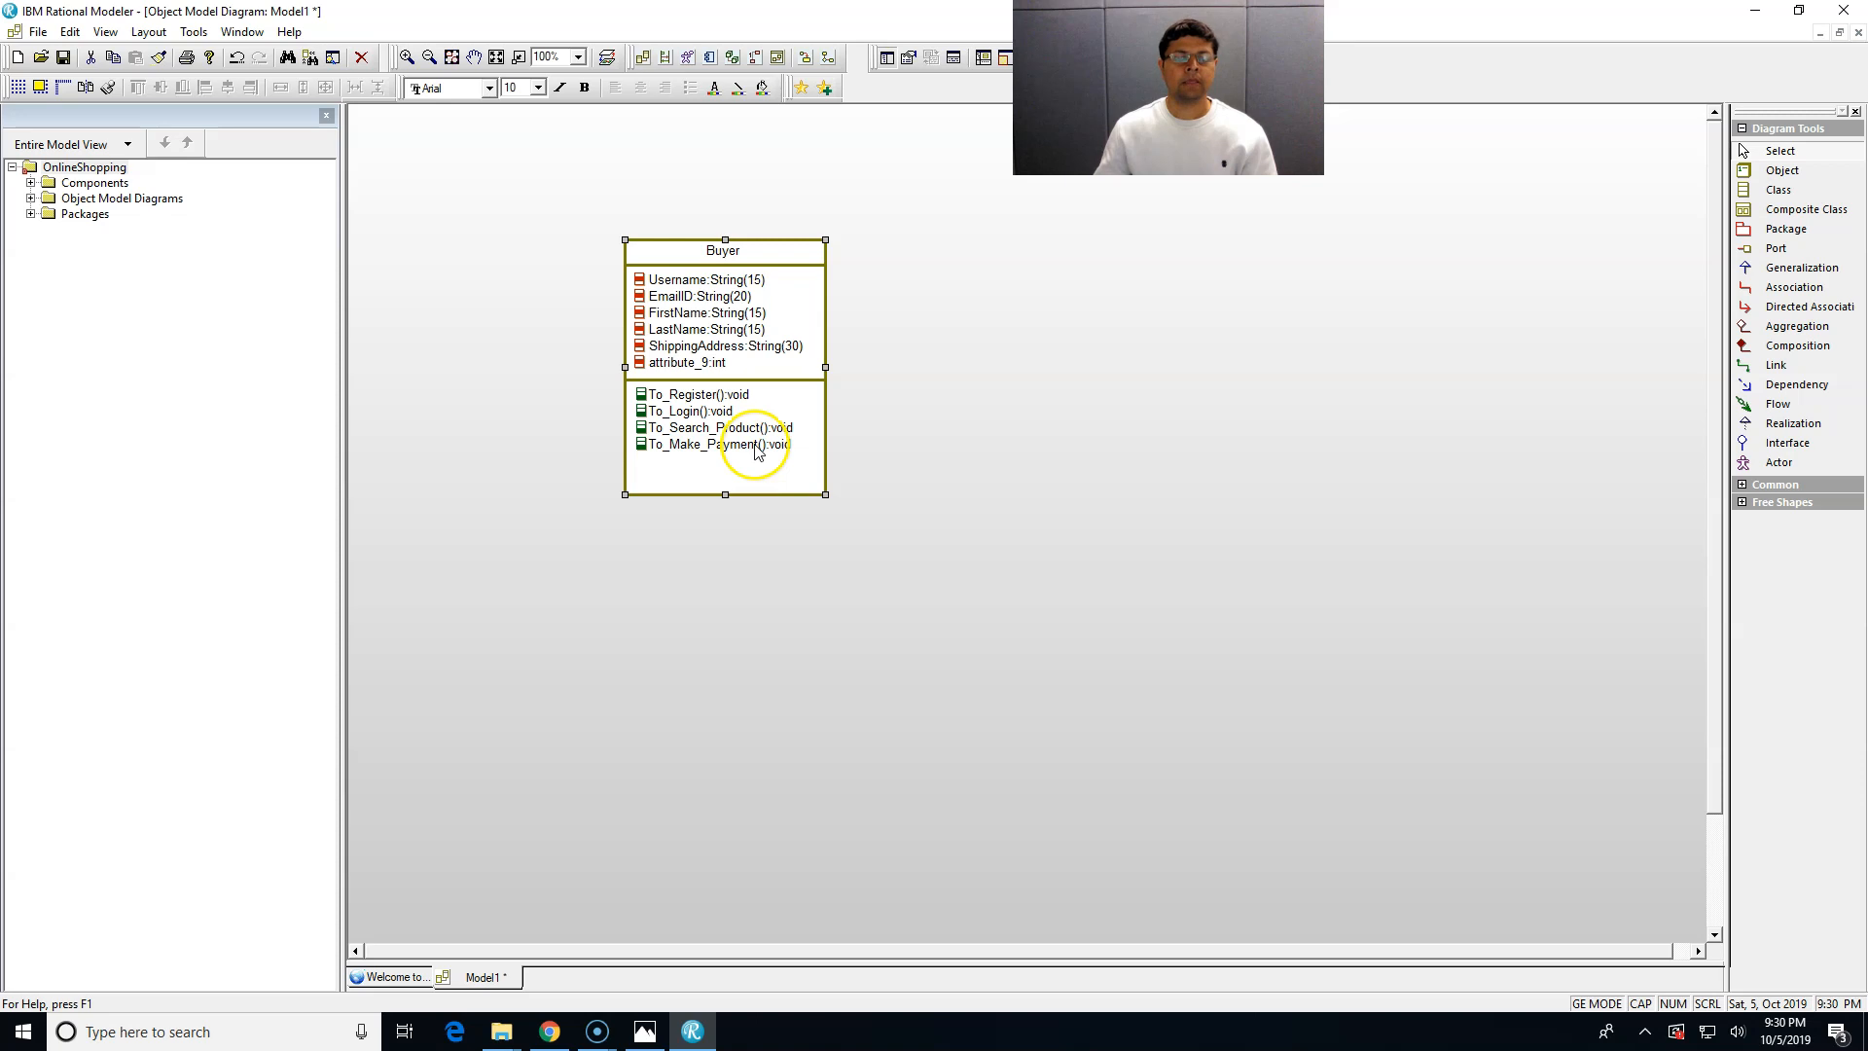
- Delete the stray attribute_9 through the Buyer class's features and close the features dialog
double_click(753, 367)
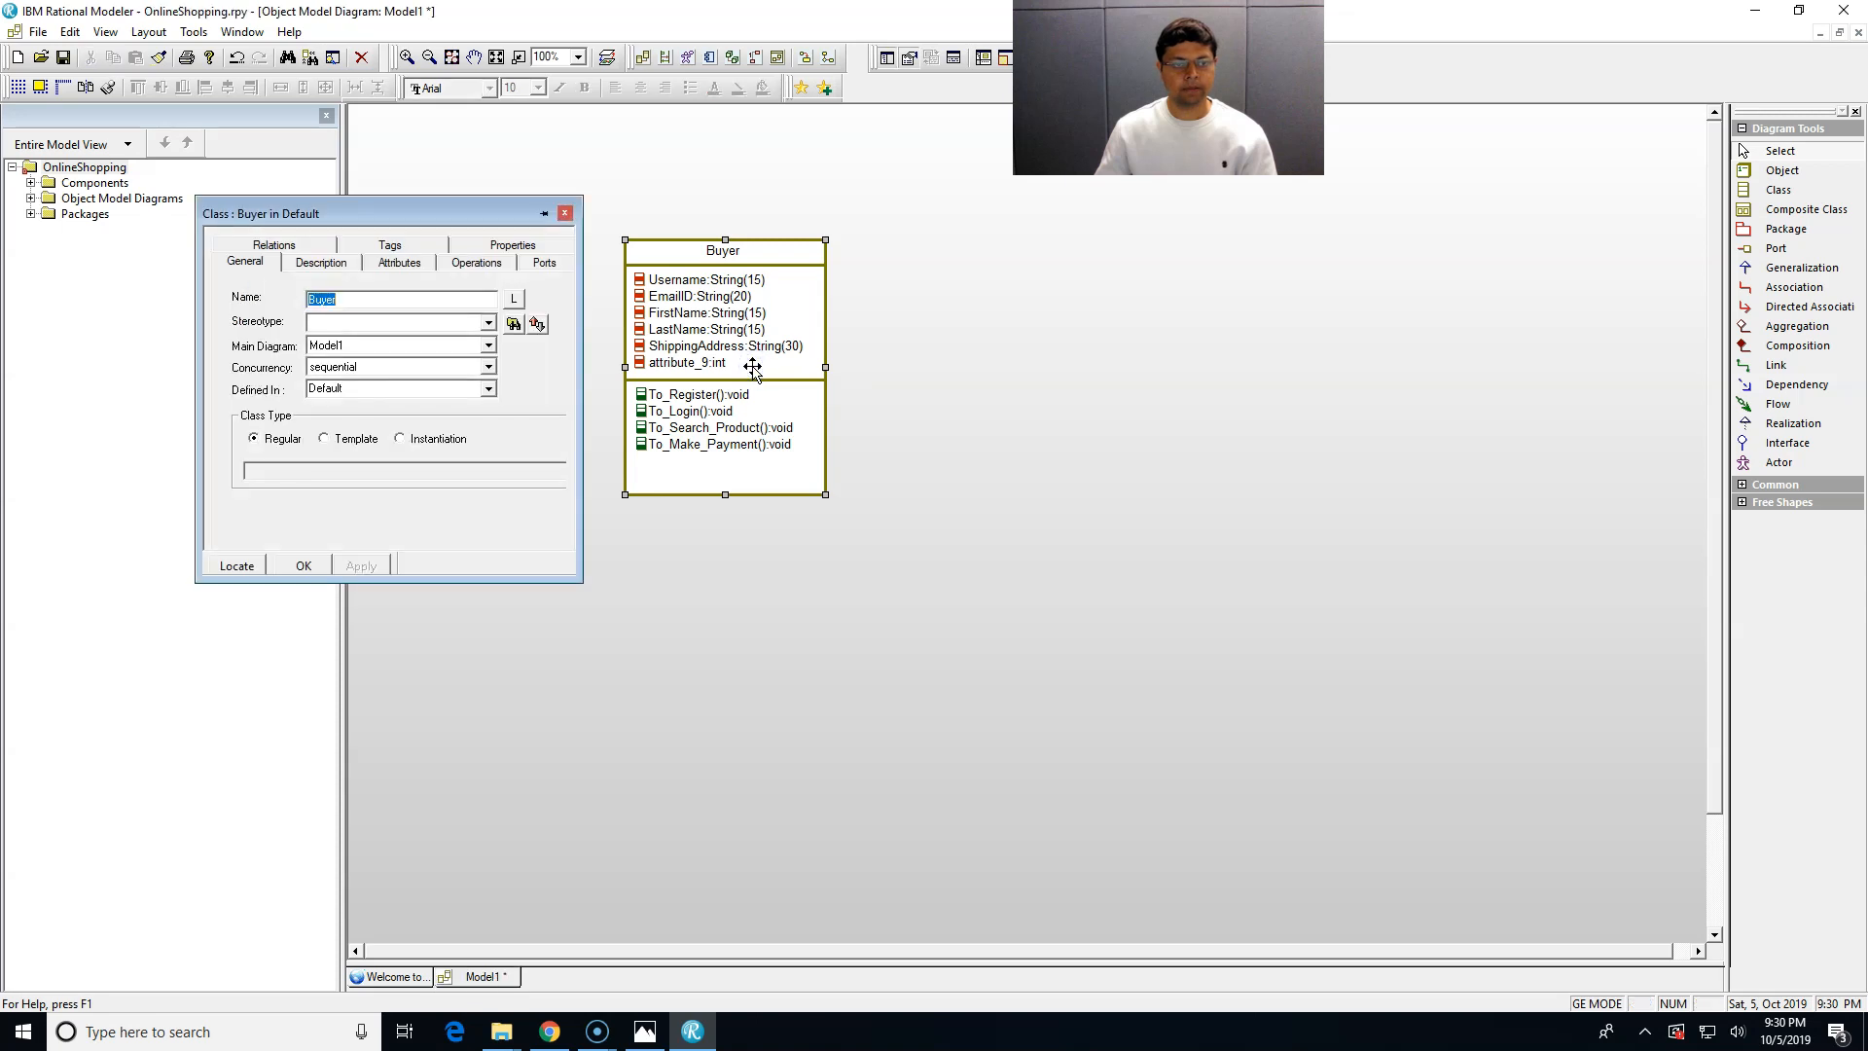
left_click(404, 264)
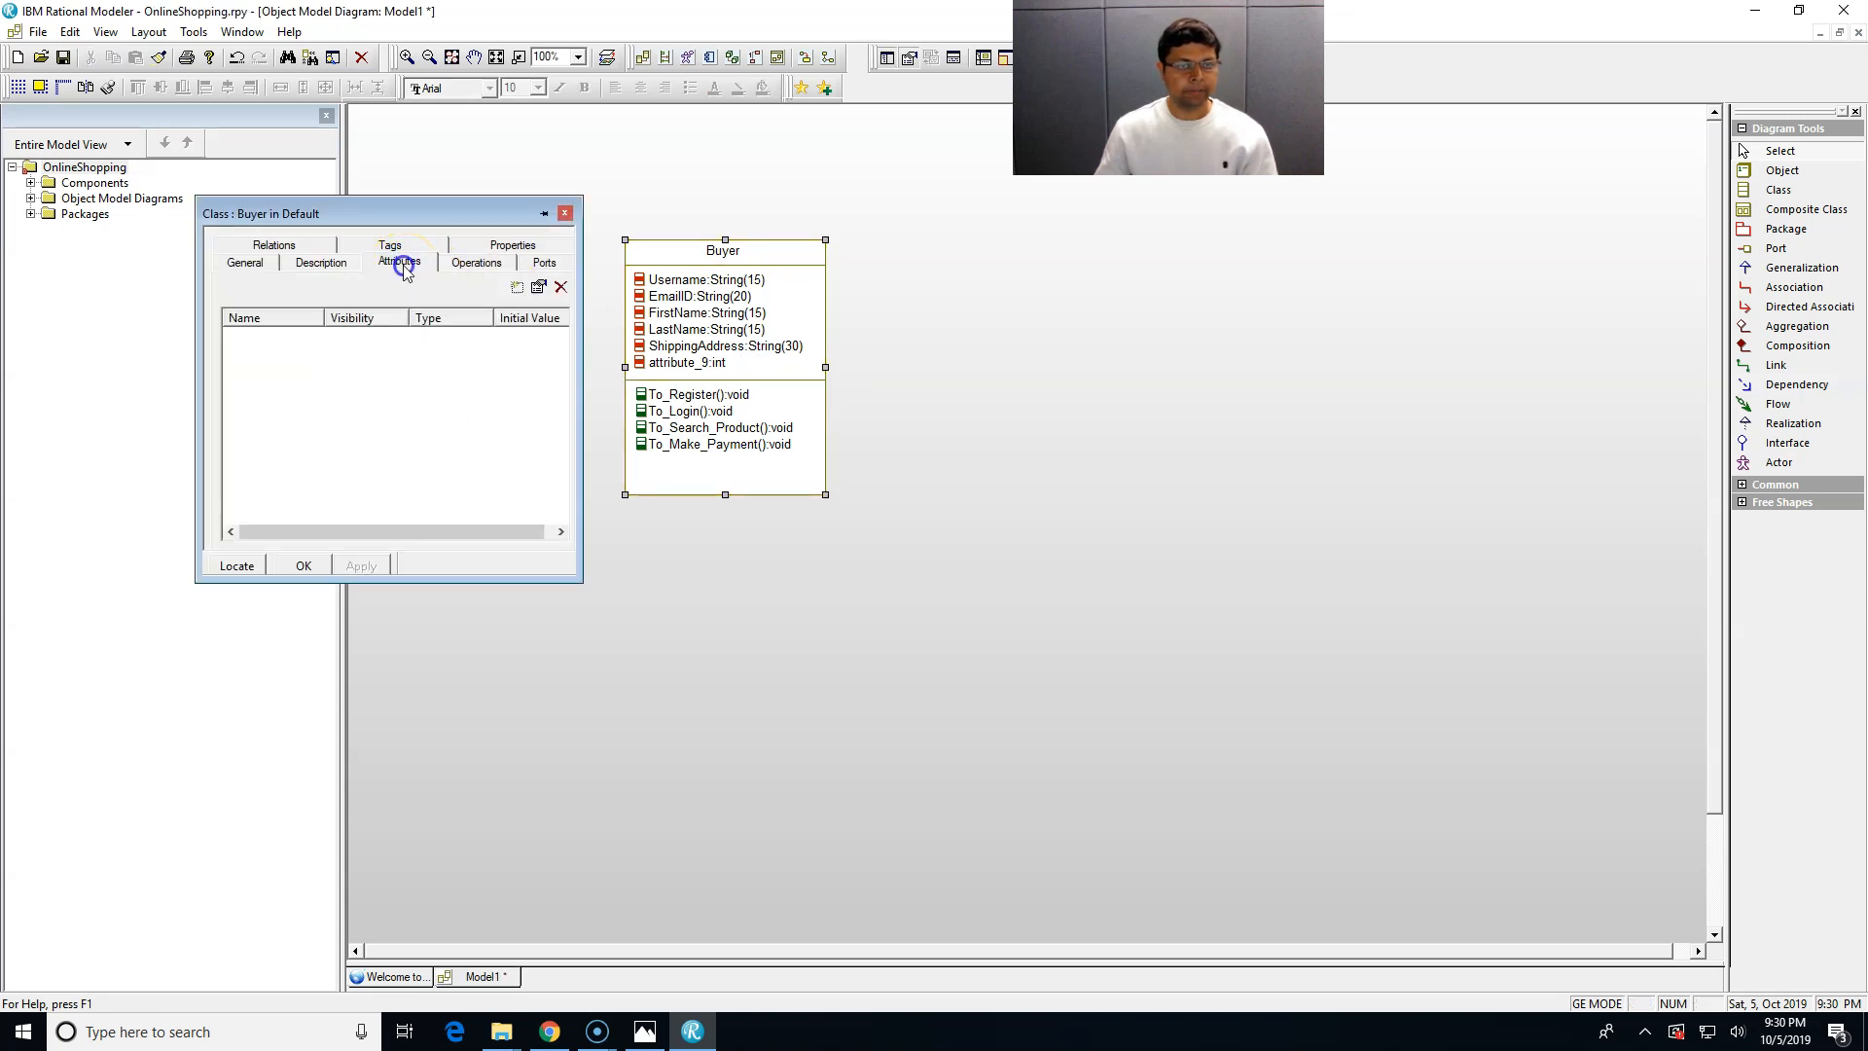
left_click(304, 435)
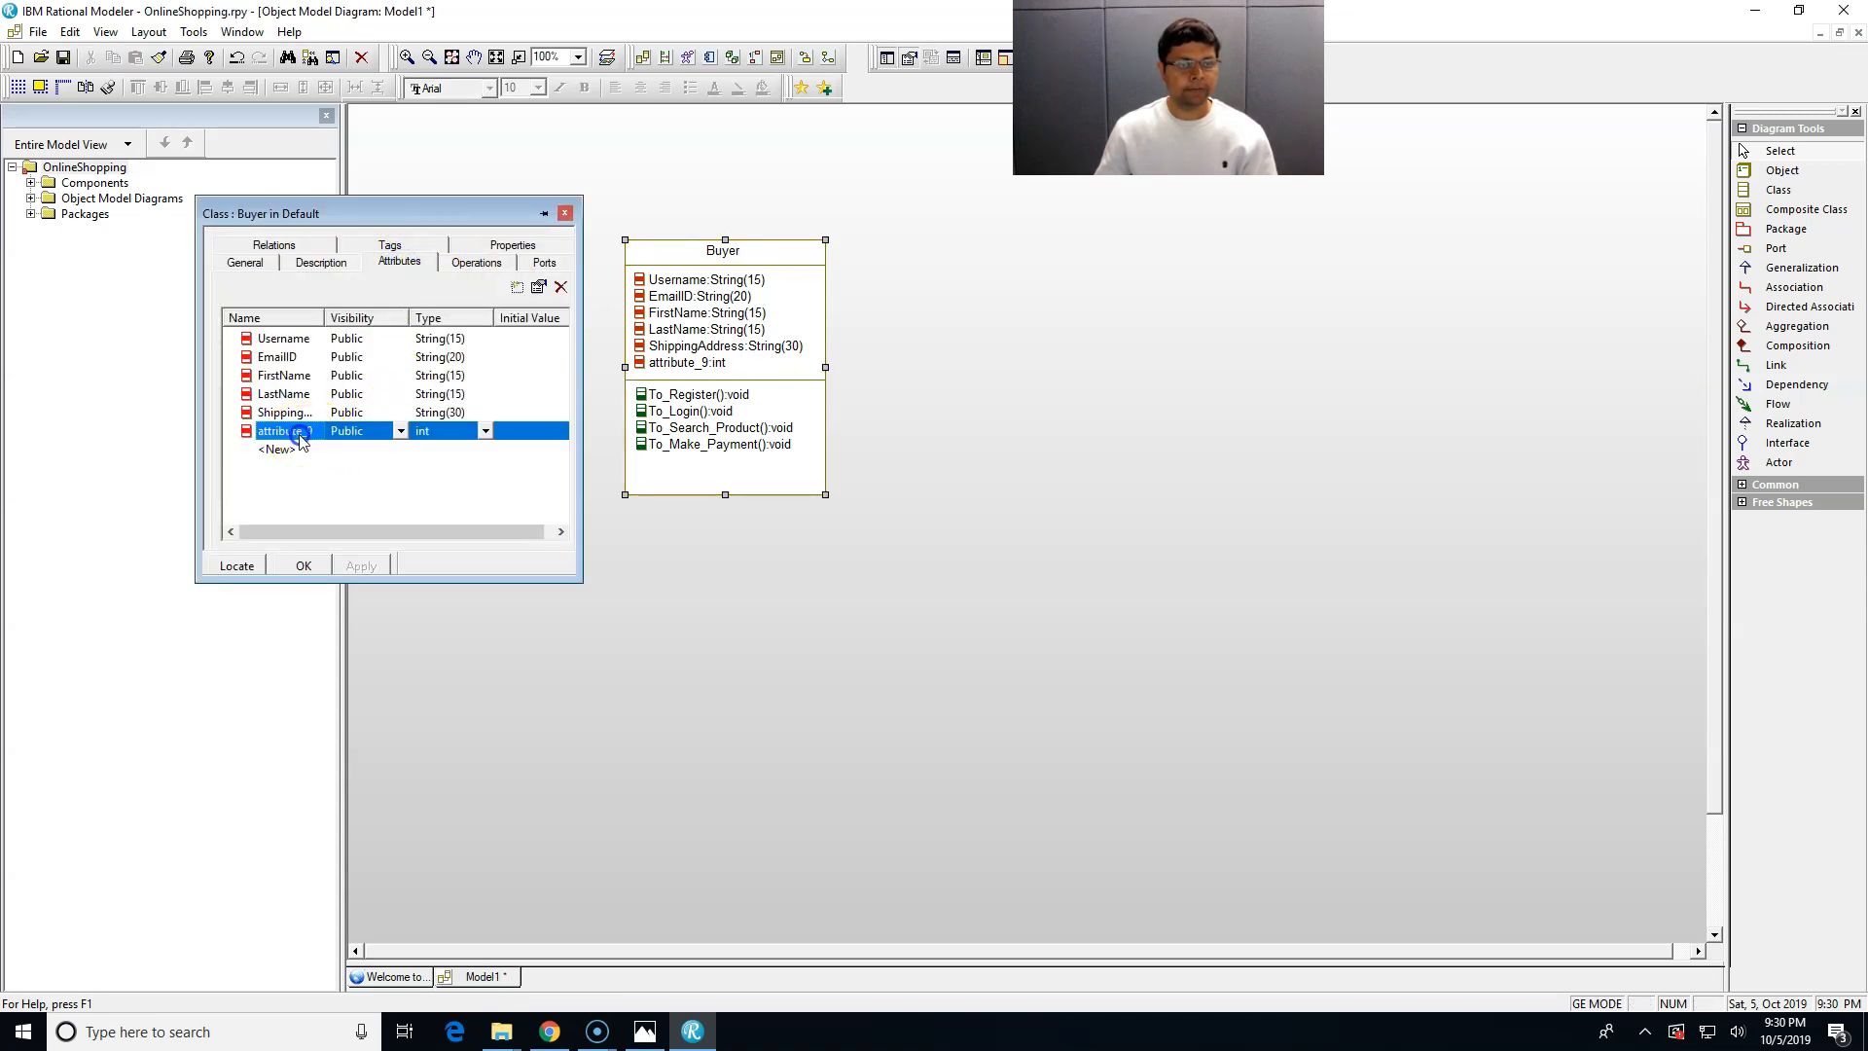
left_click(561, 288)
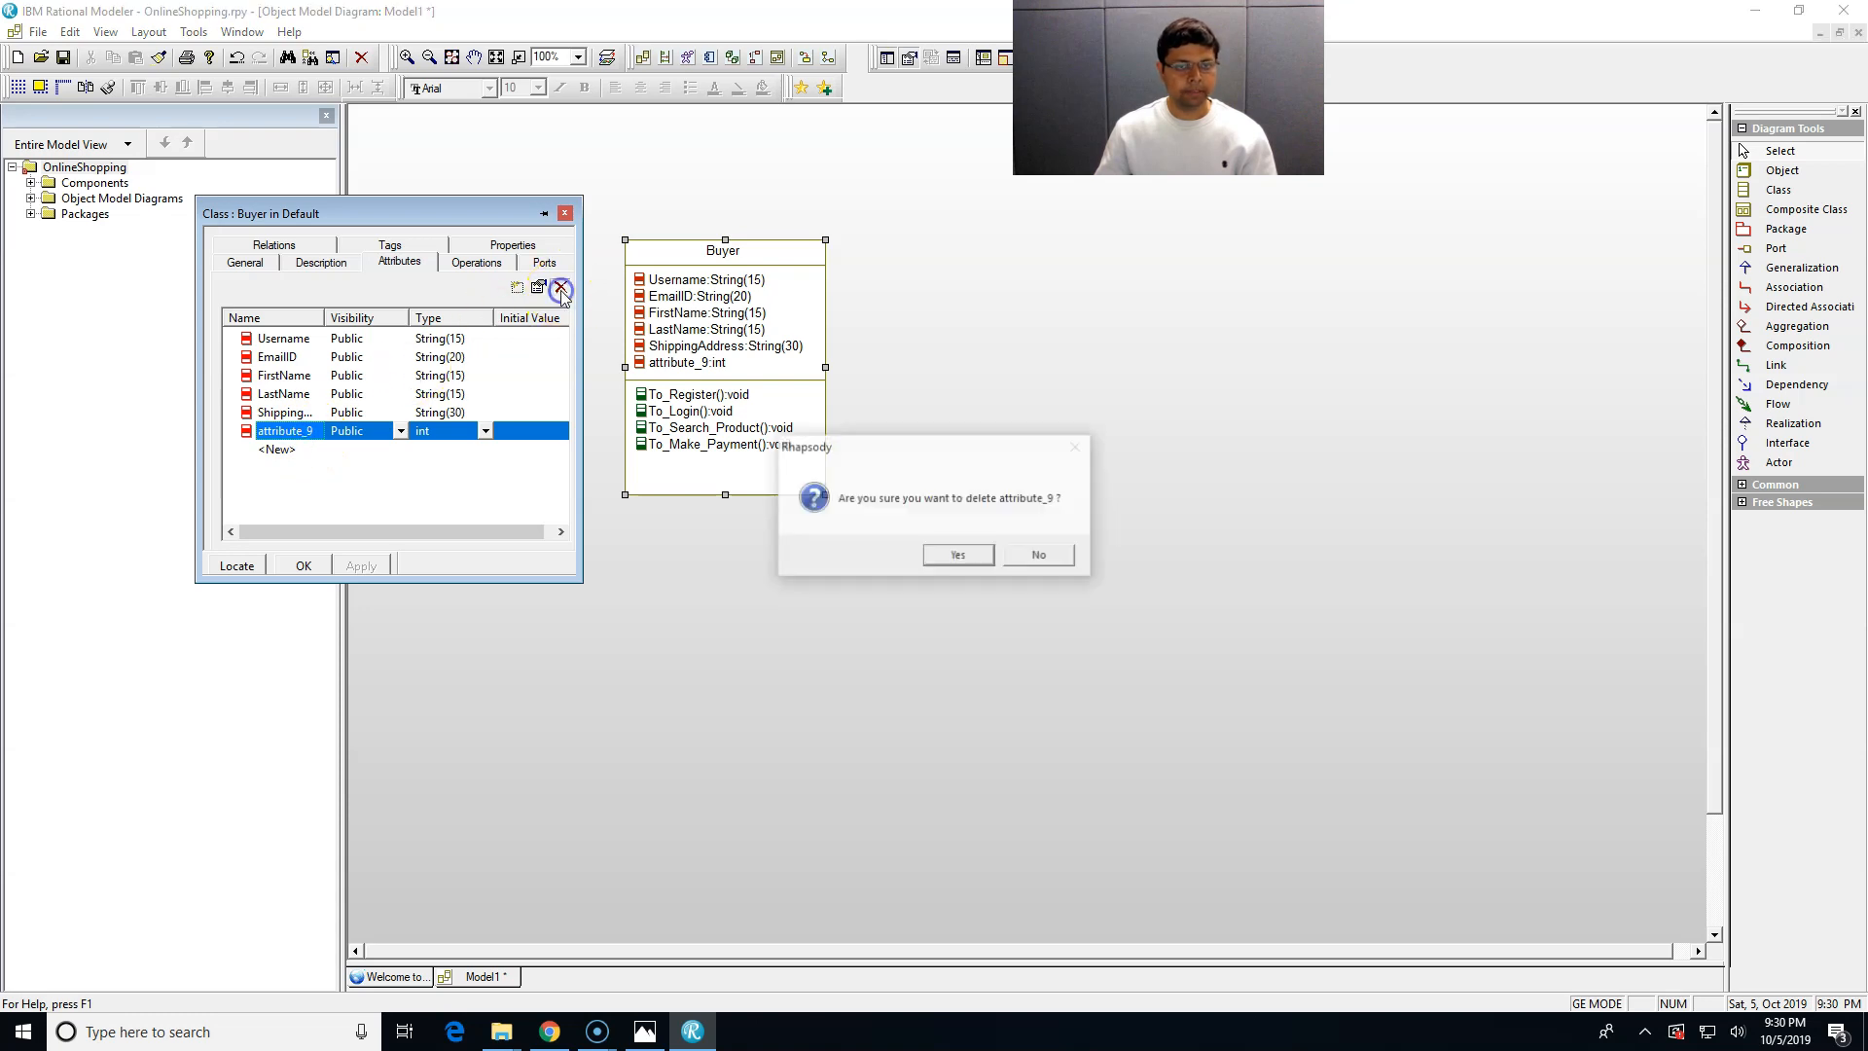
left_click(961, 559)
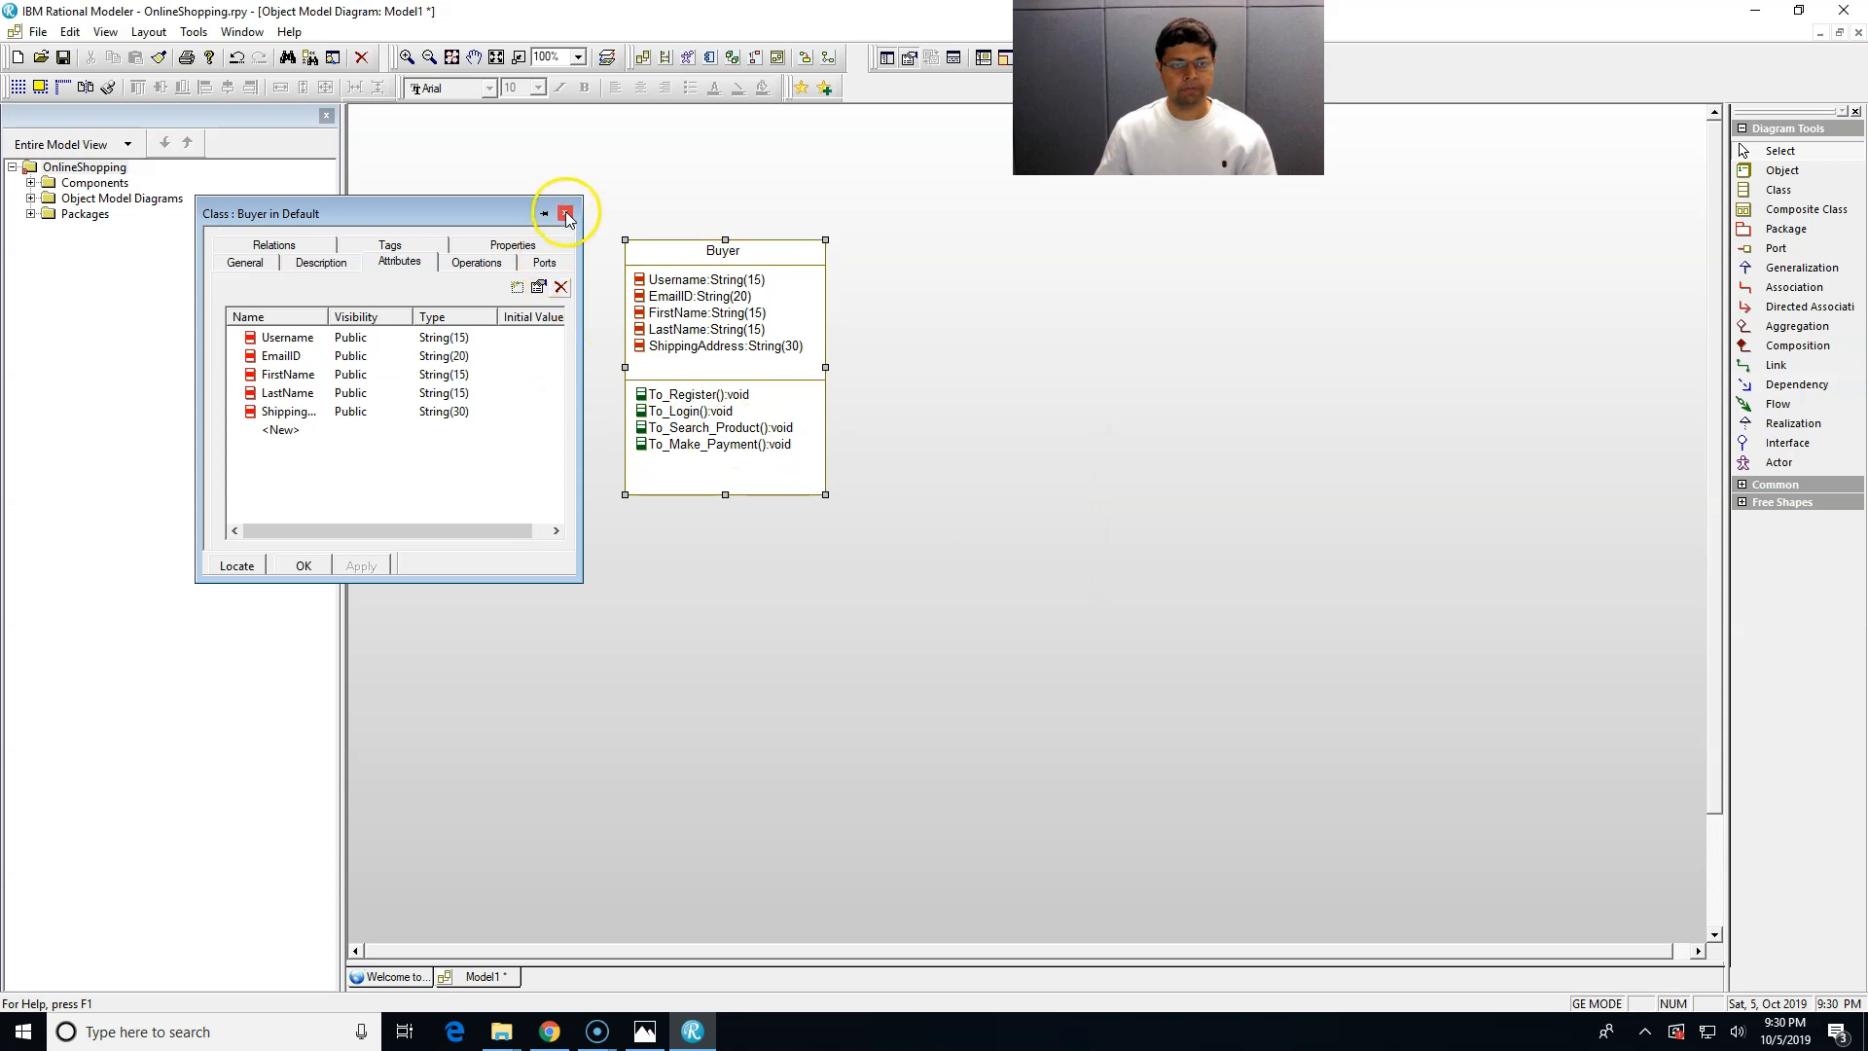
left_click(565, 214)
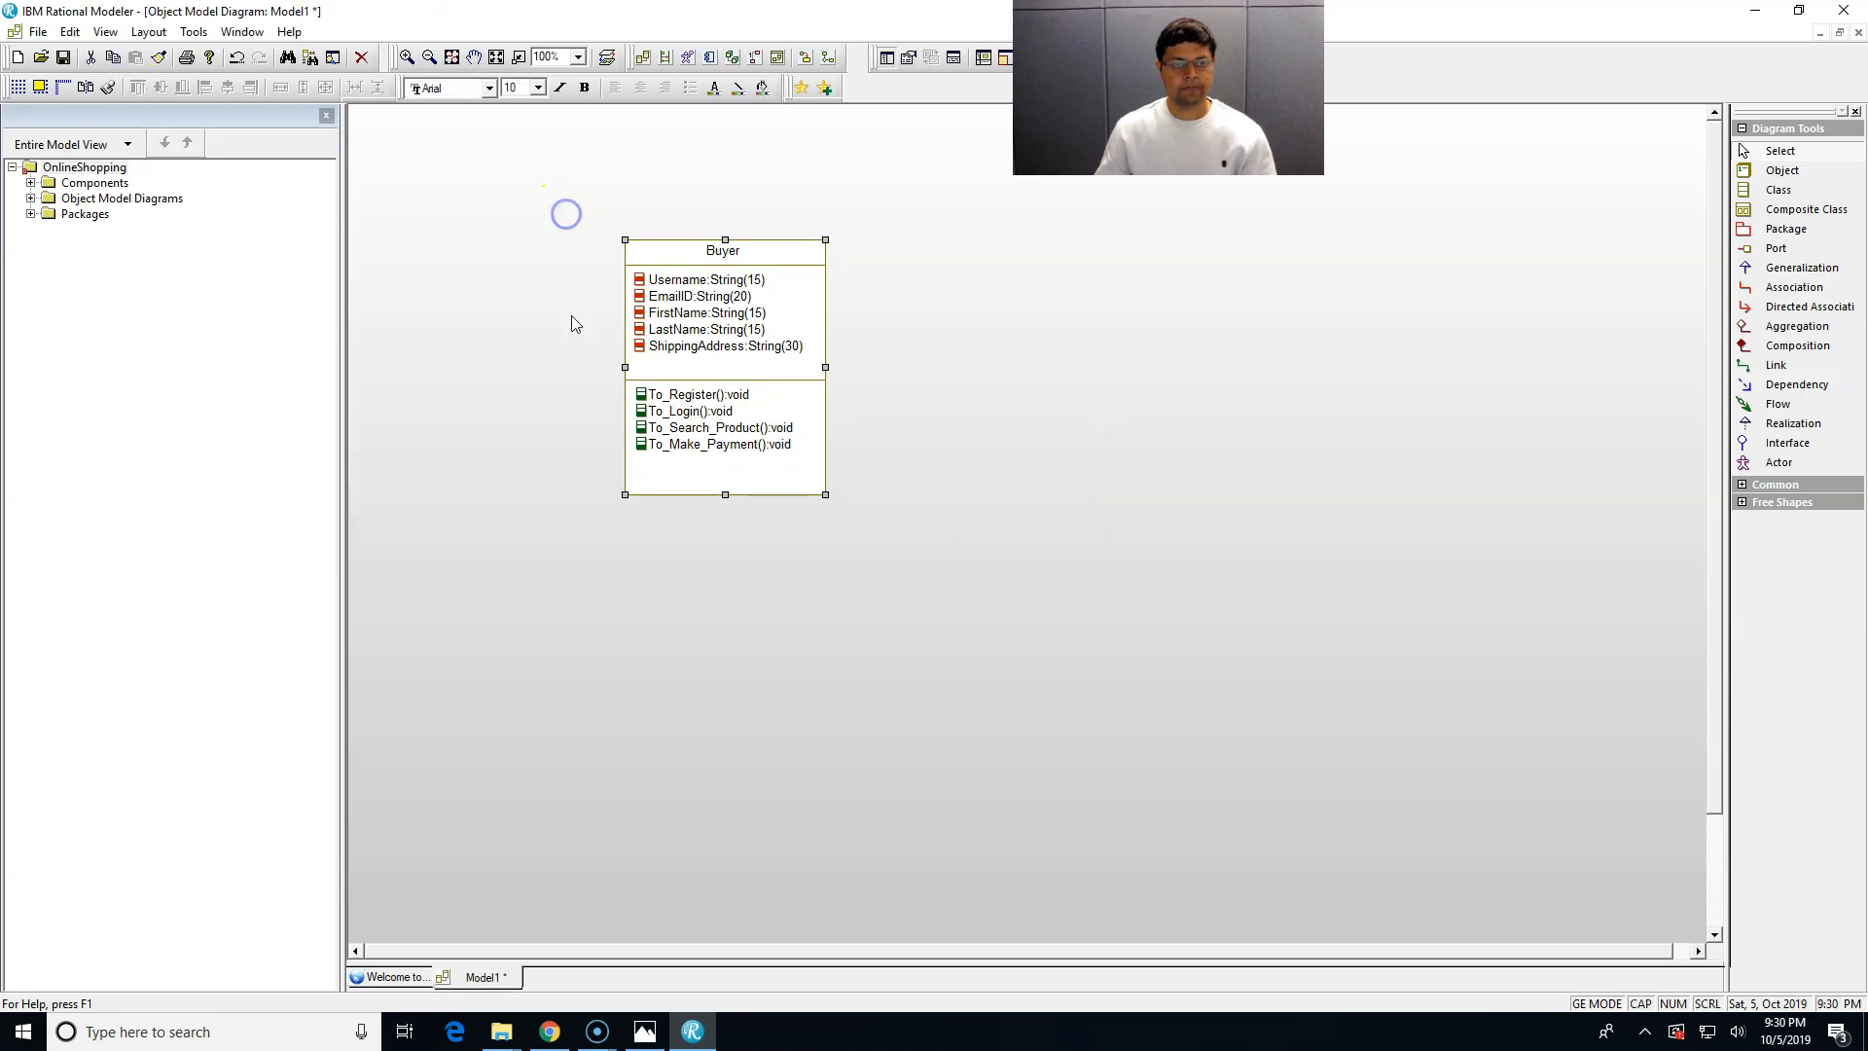
- Add the operation To_Logout() to the Buyer class below To_Make_Payment
right_click(676, 477)
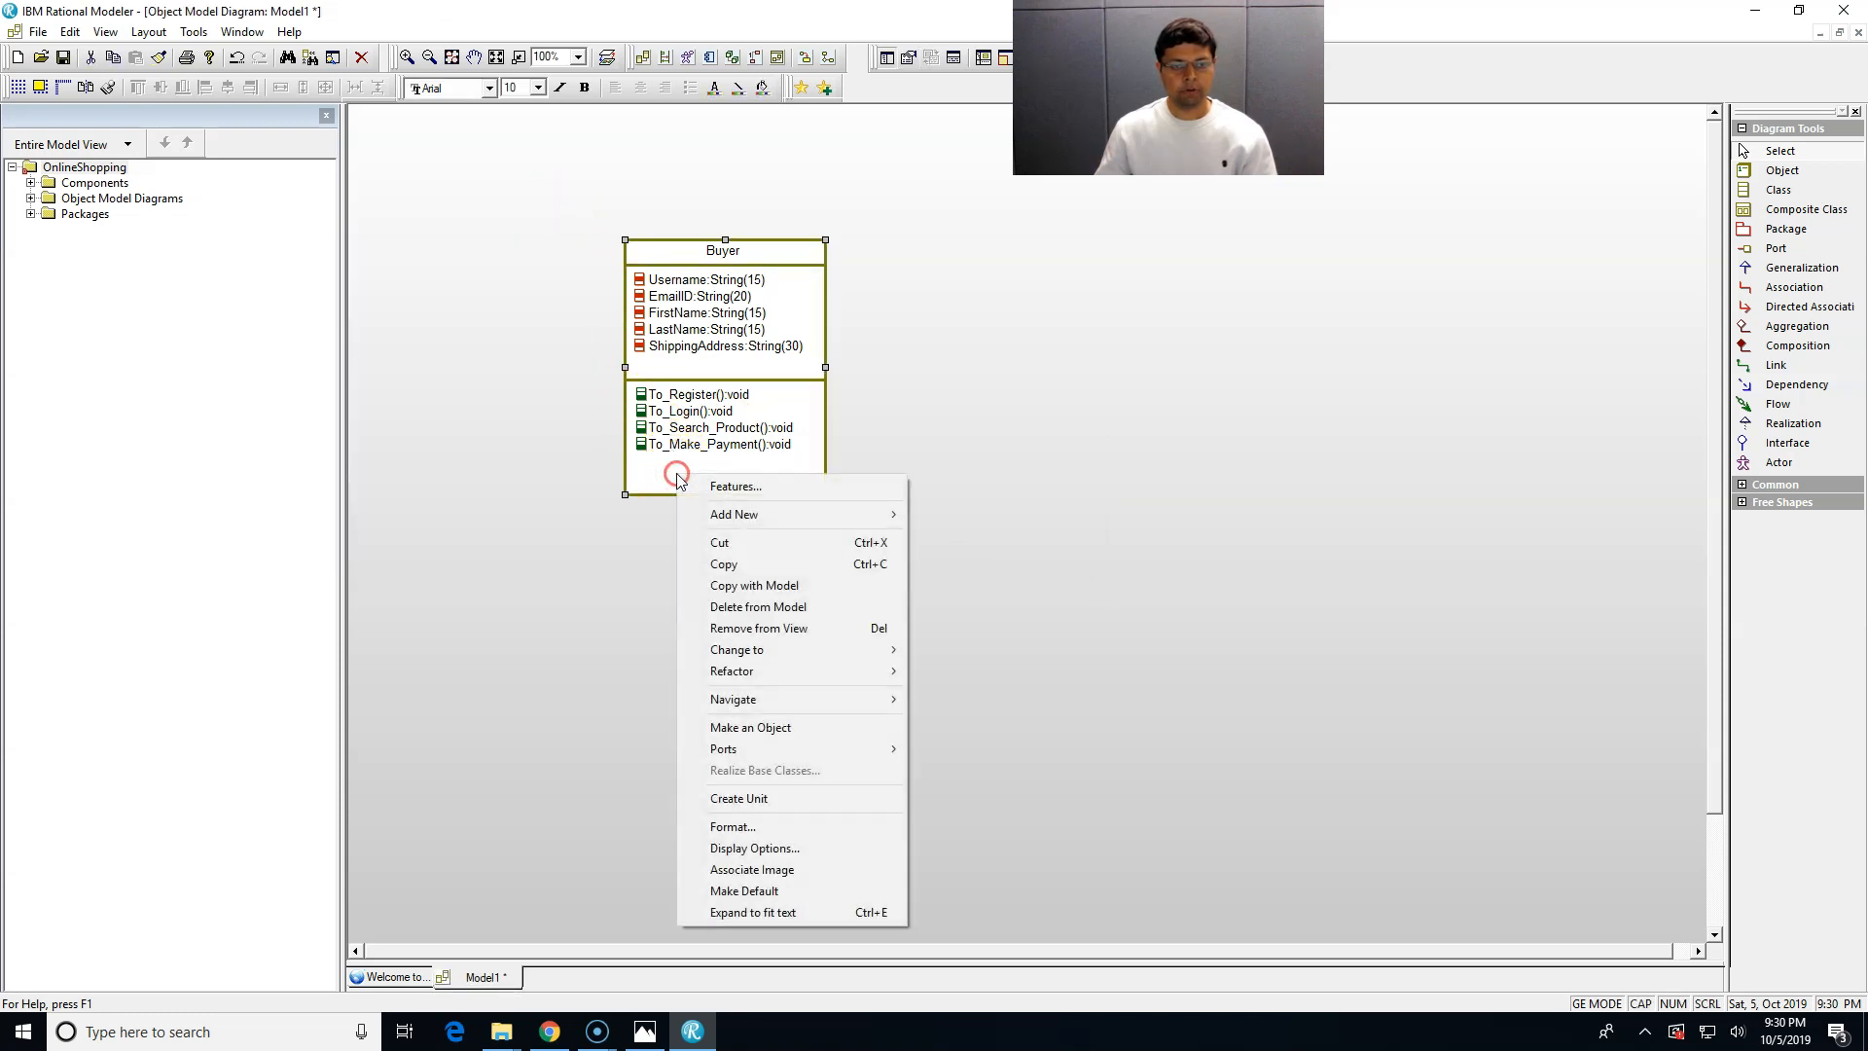
left_click(759, 513)
left_click(985, 626)
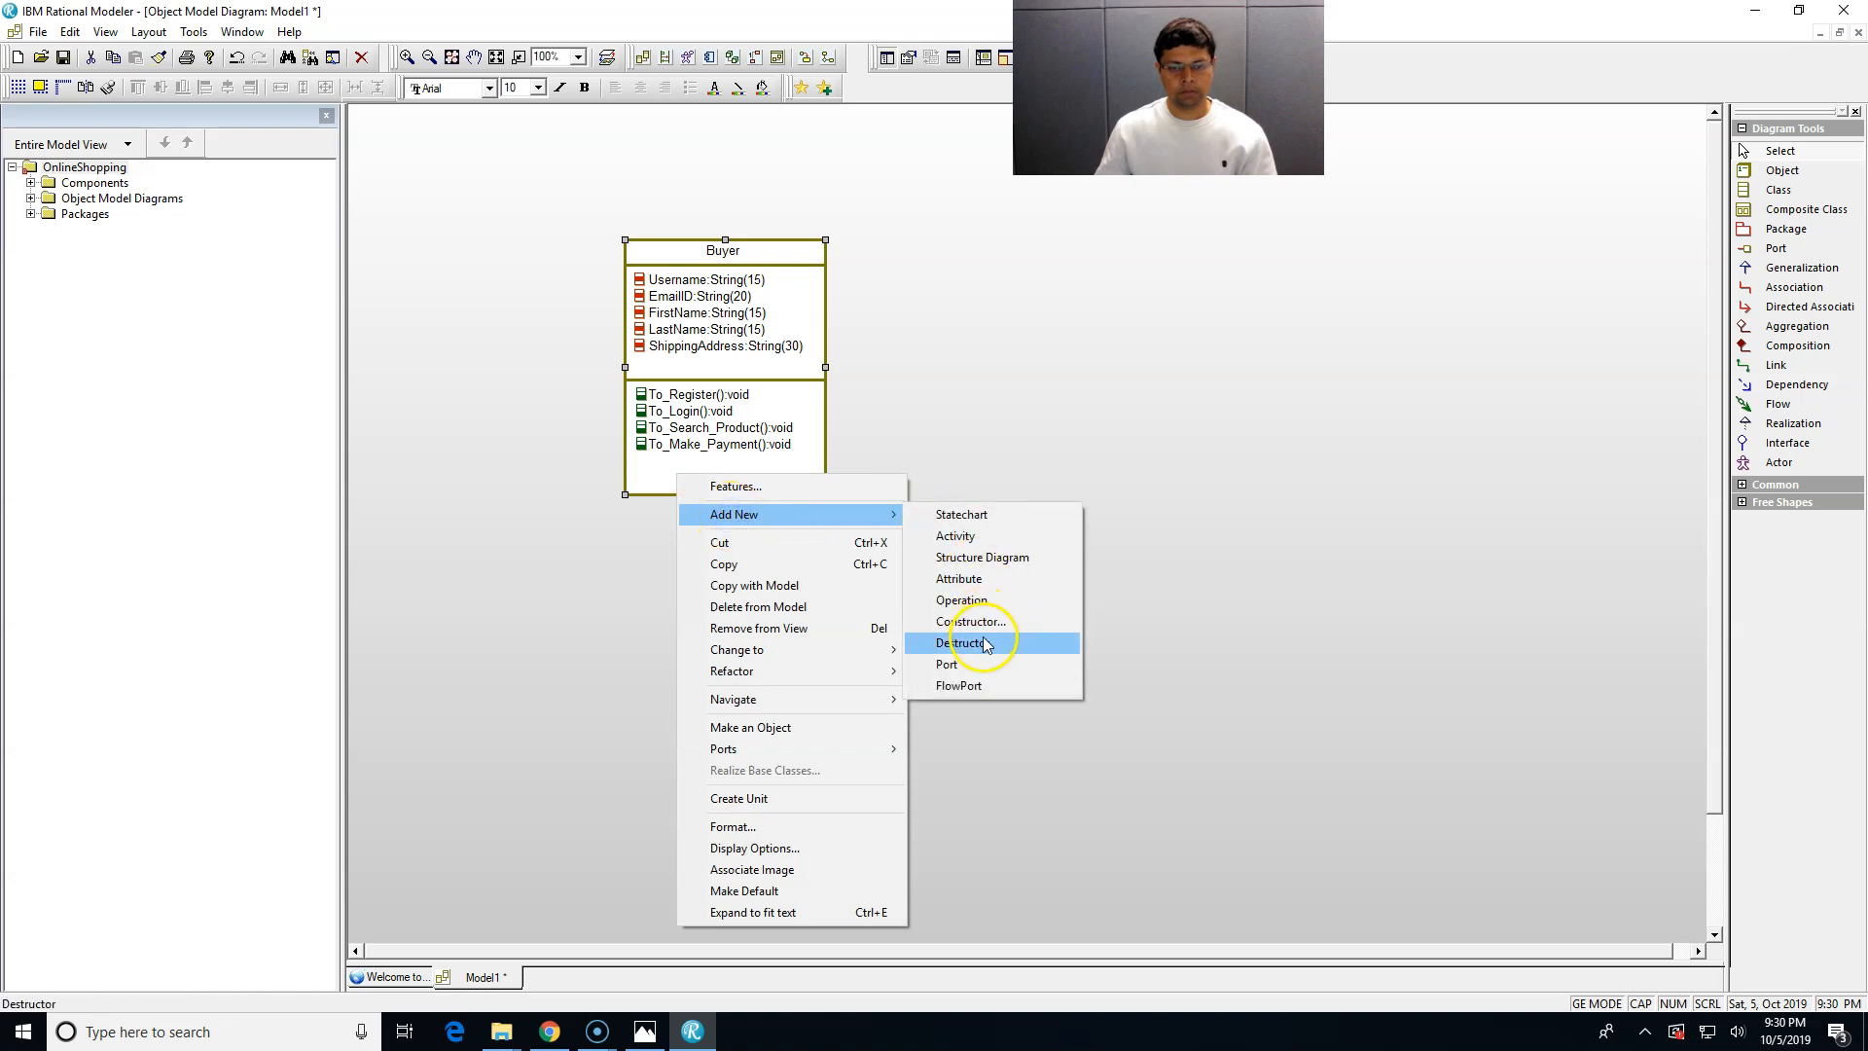
left_click(984, 601)
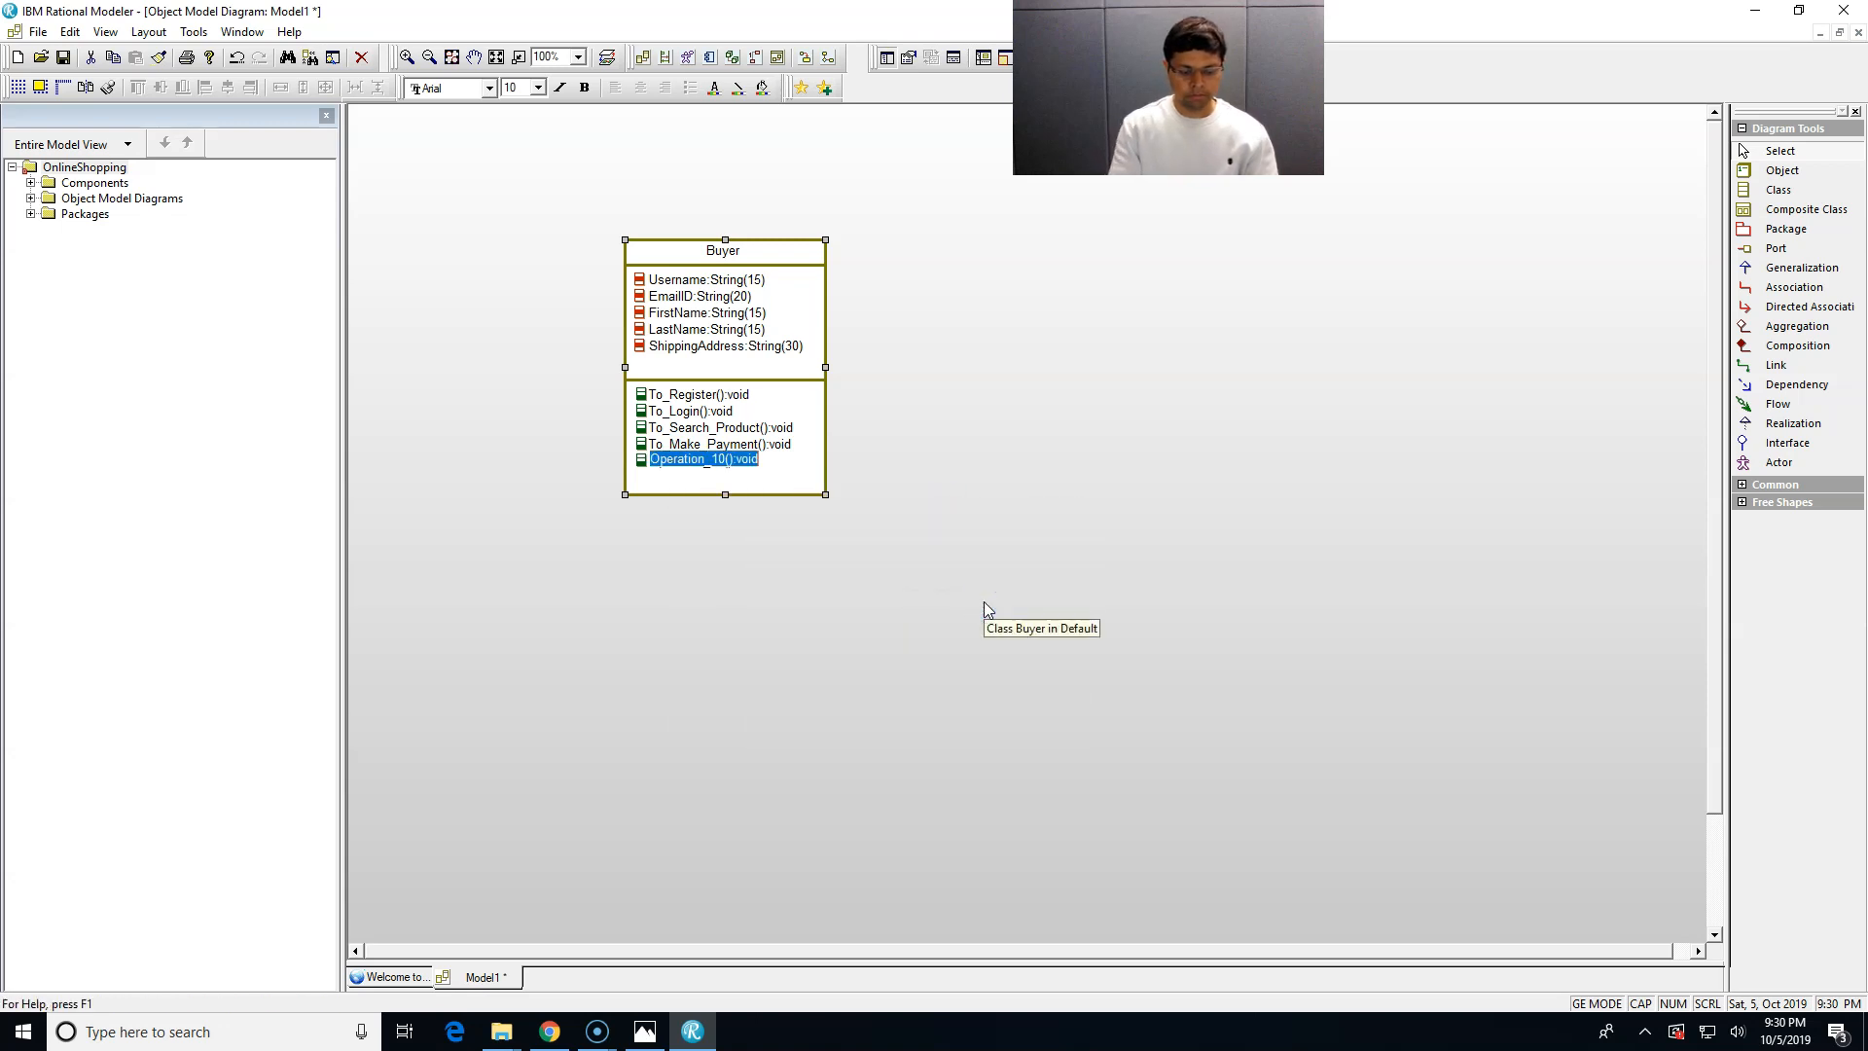
type("To_Logout(")
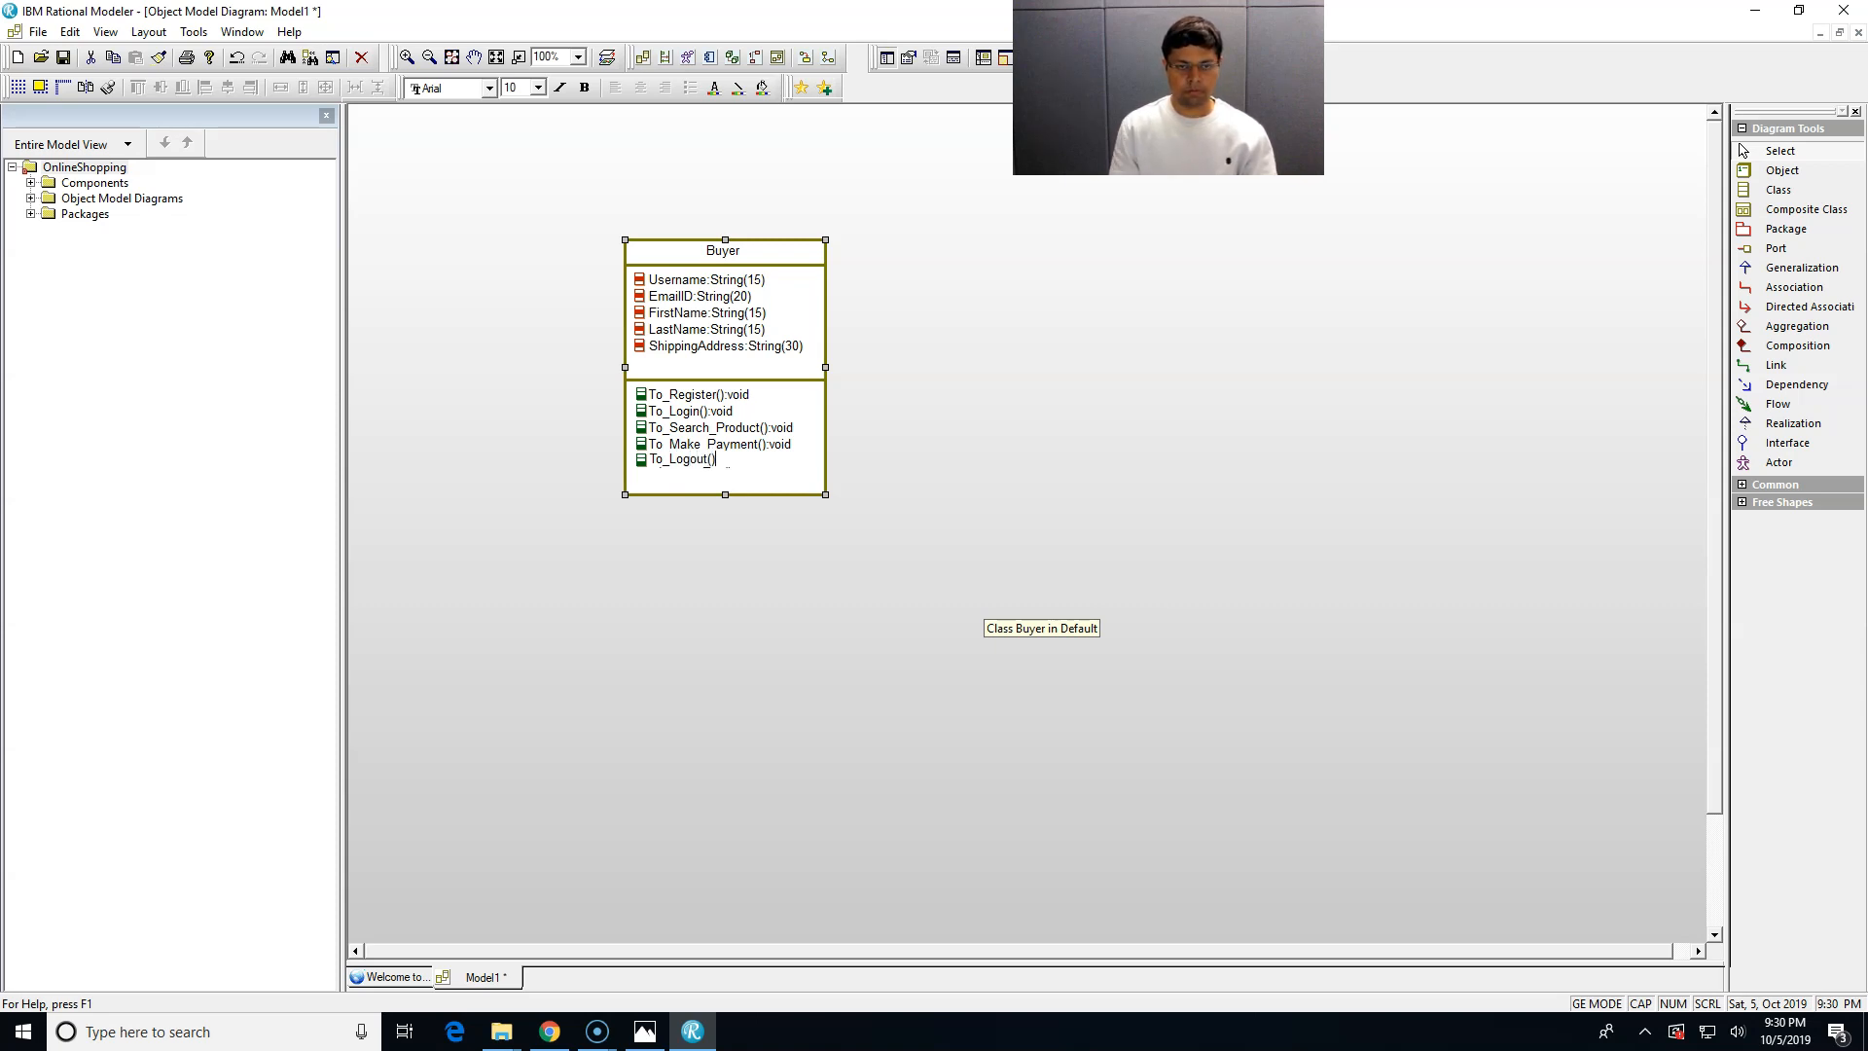
left_click(984, 601)
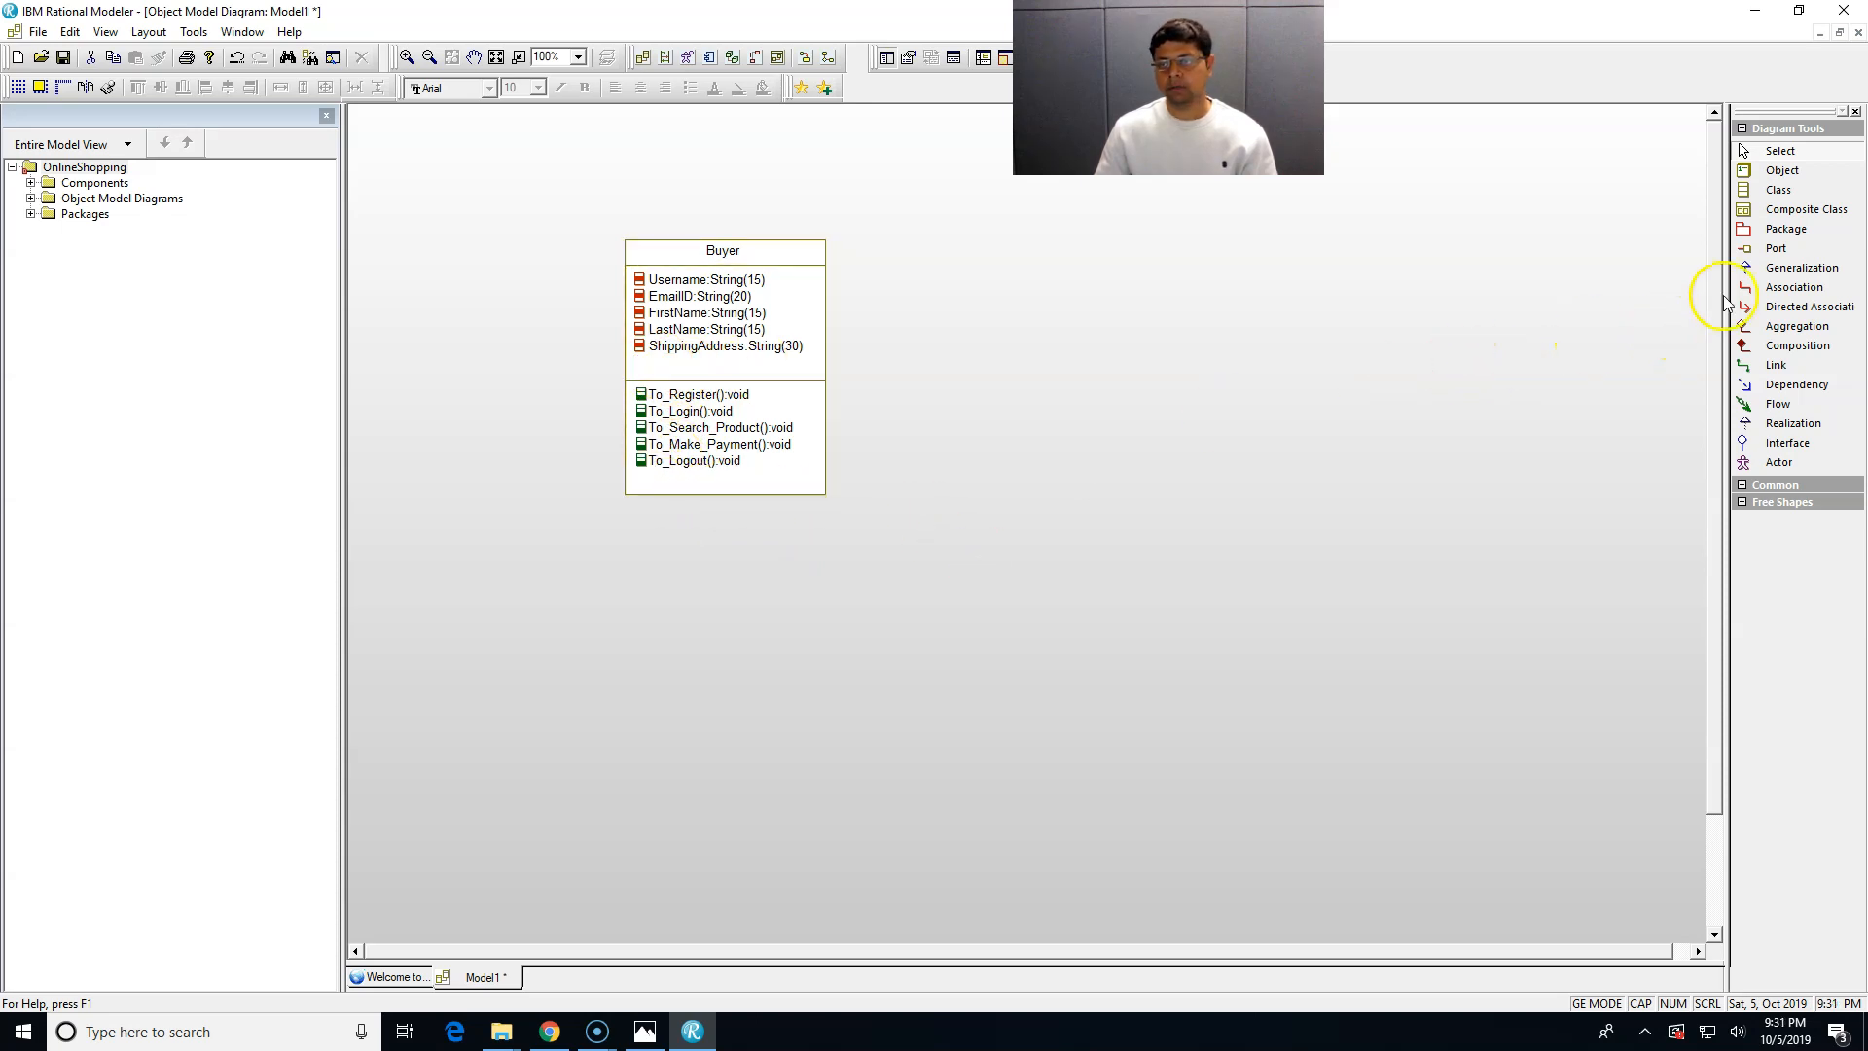
- Place a new class named Products on the diagram to the right of the Buyer class
left_click(1789, 192)
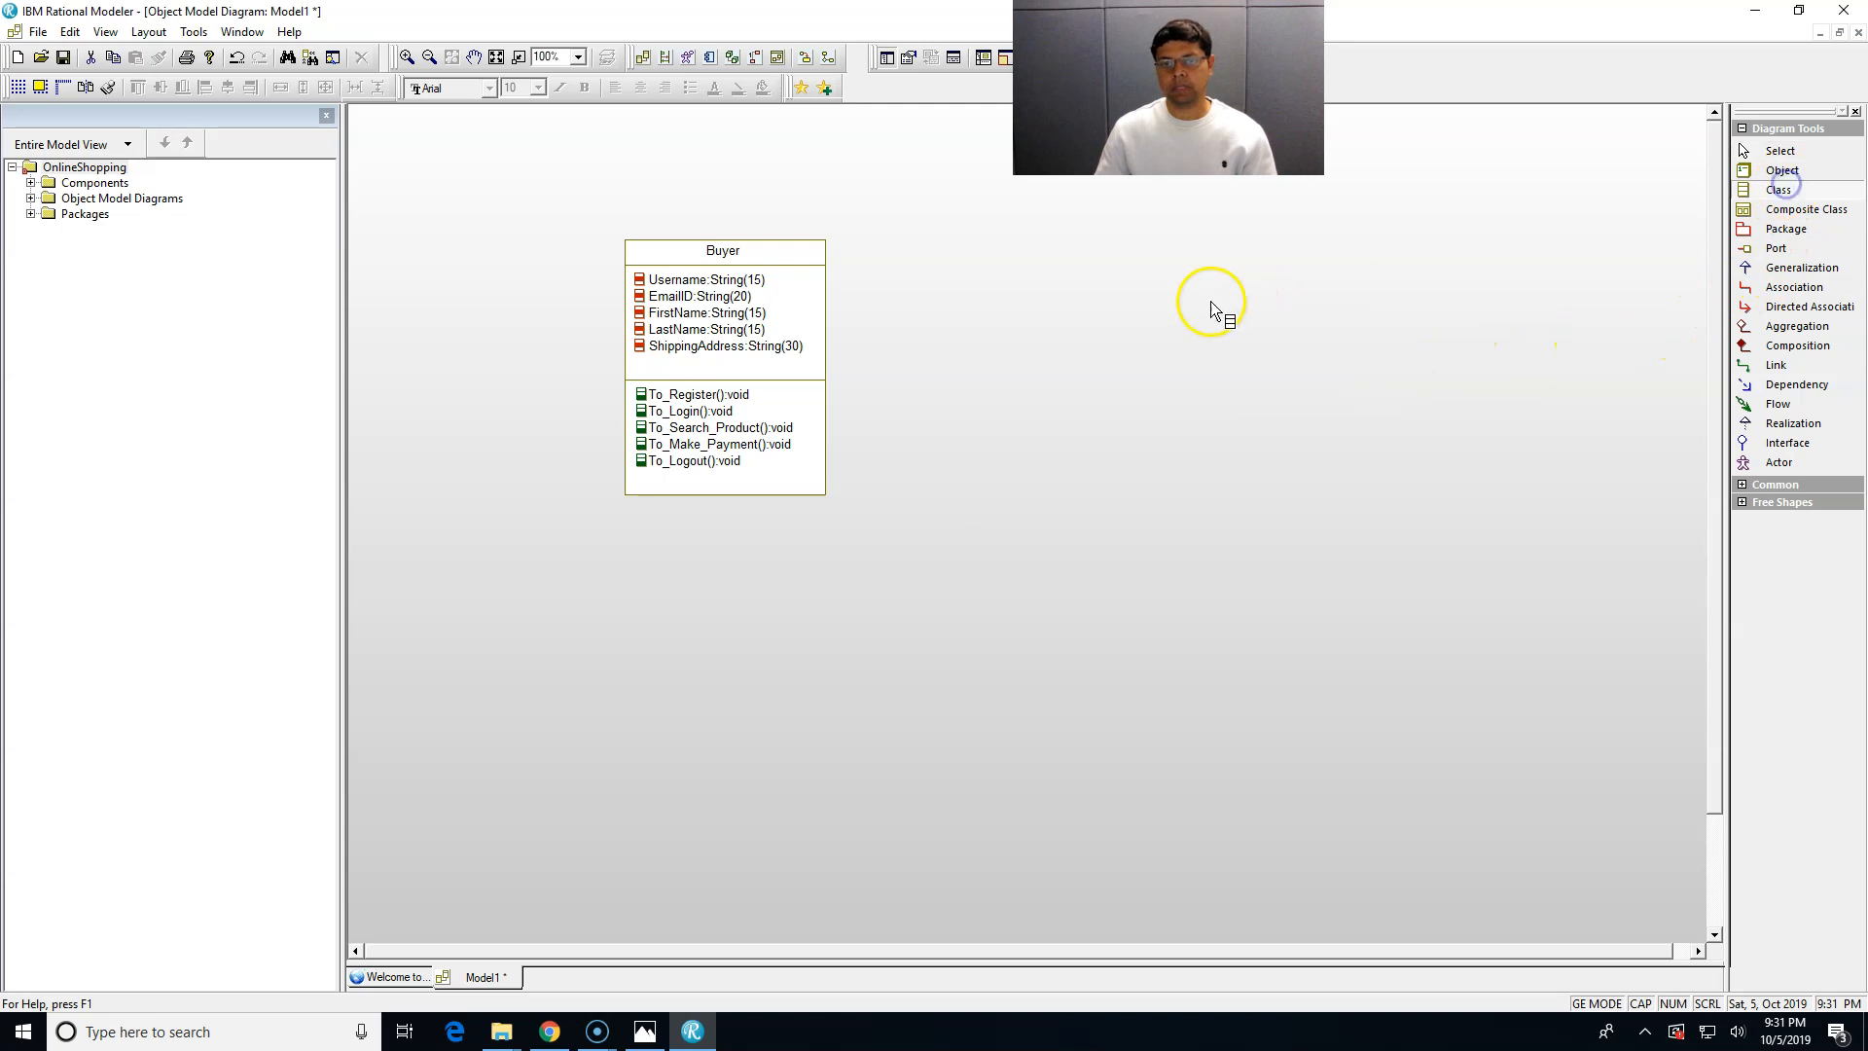
left_click(1109, 277)
type("P")
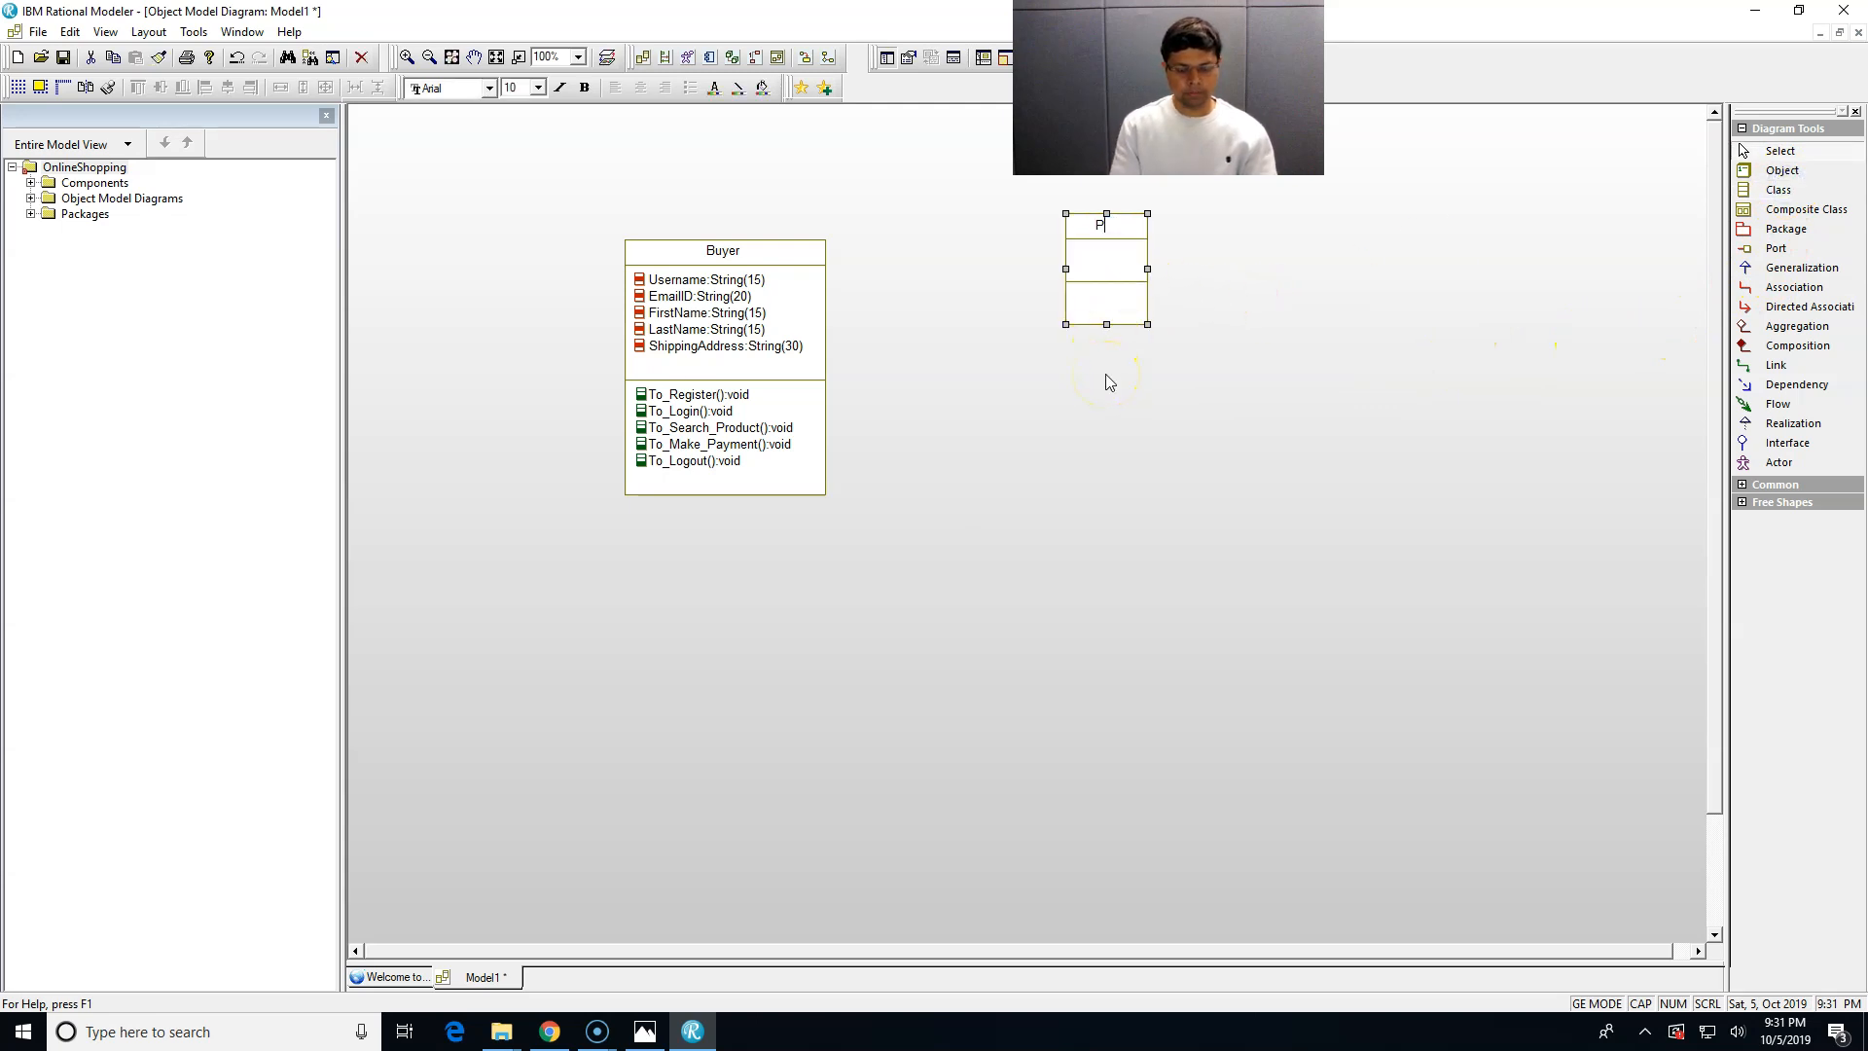
type("rodiucts")
key("Return")
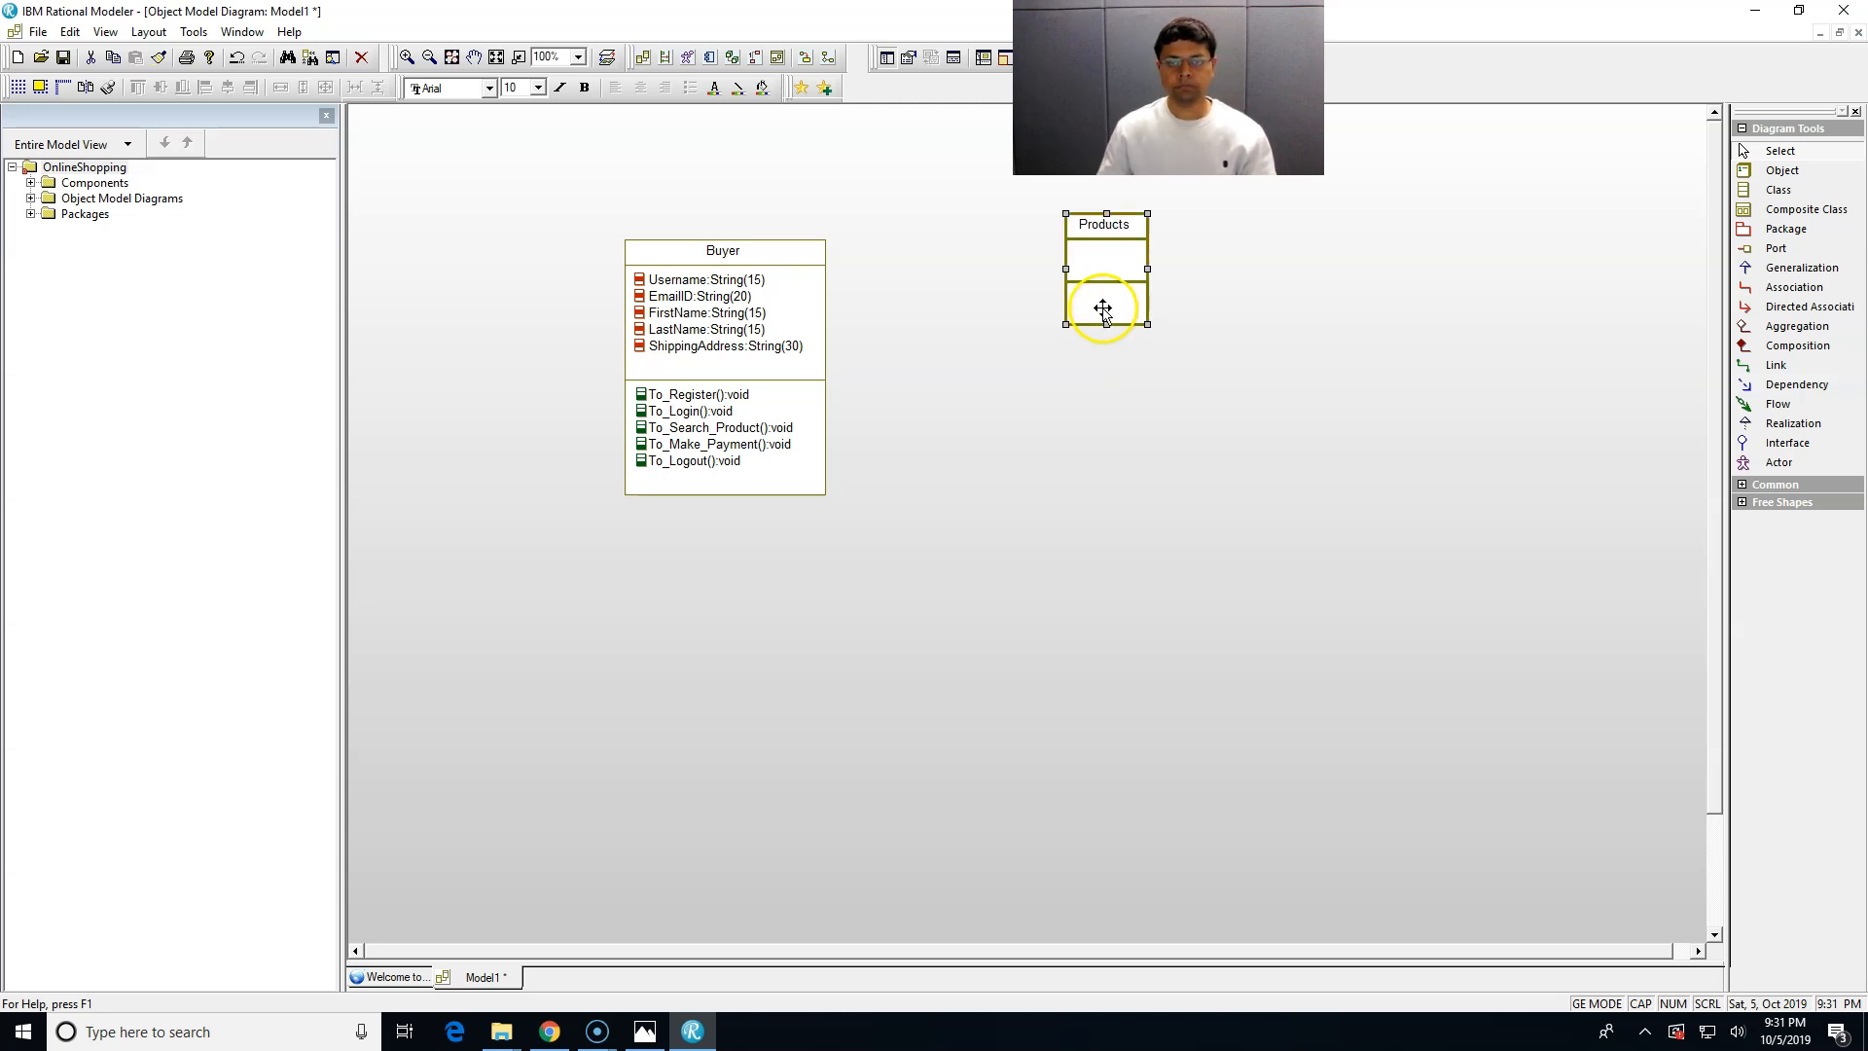
- Add the attribute ProductID:String(20) to the Products class
right_click(1121, 271)
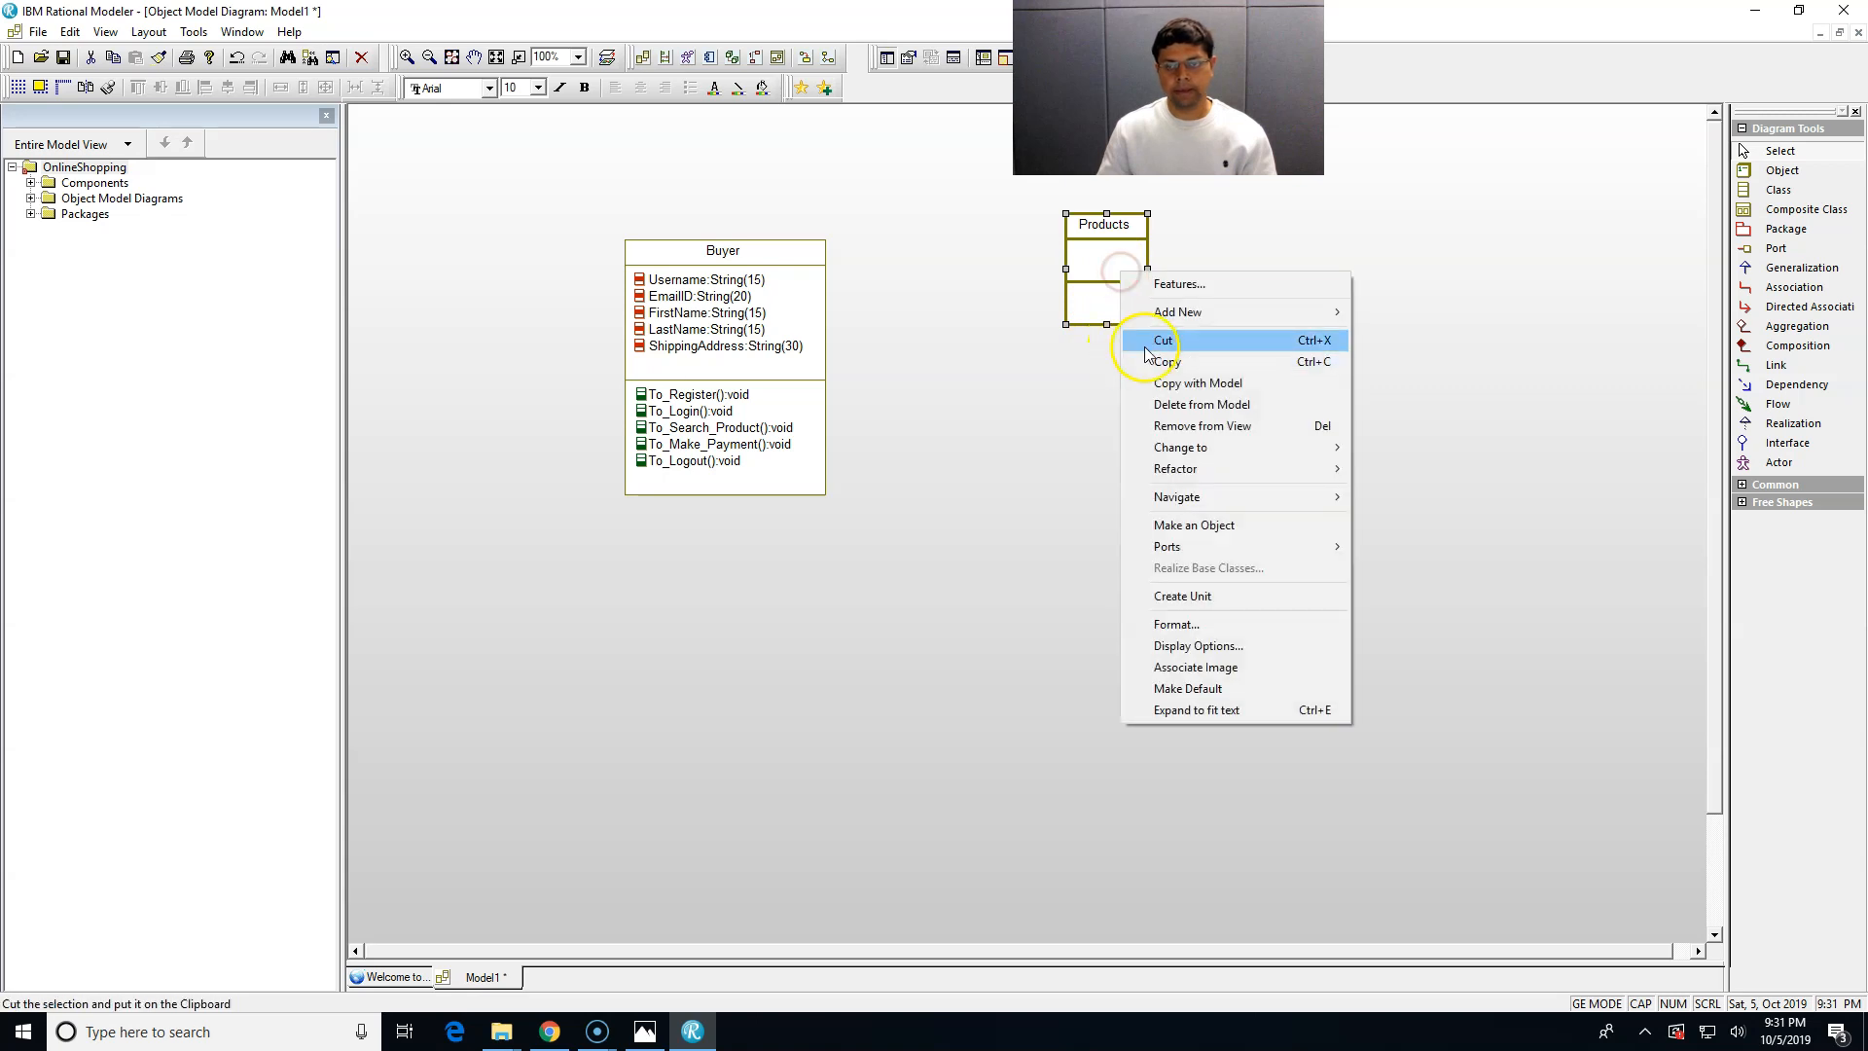
left_click(1177, 313)
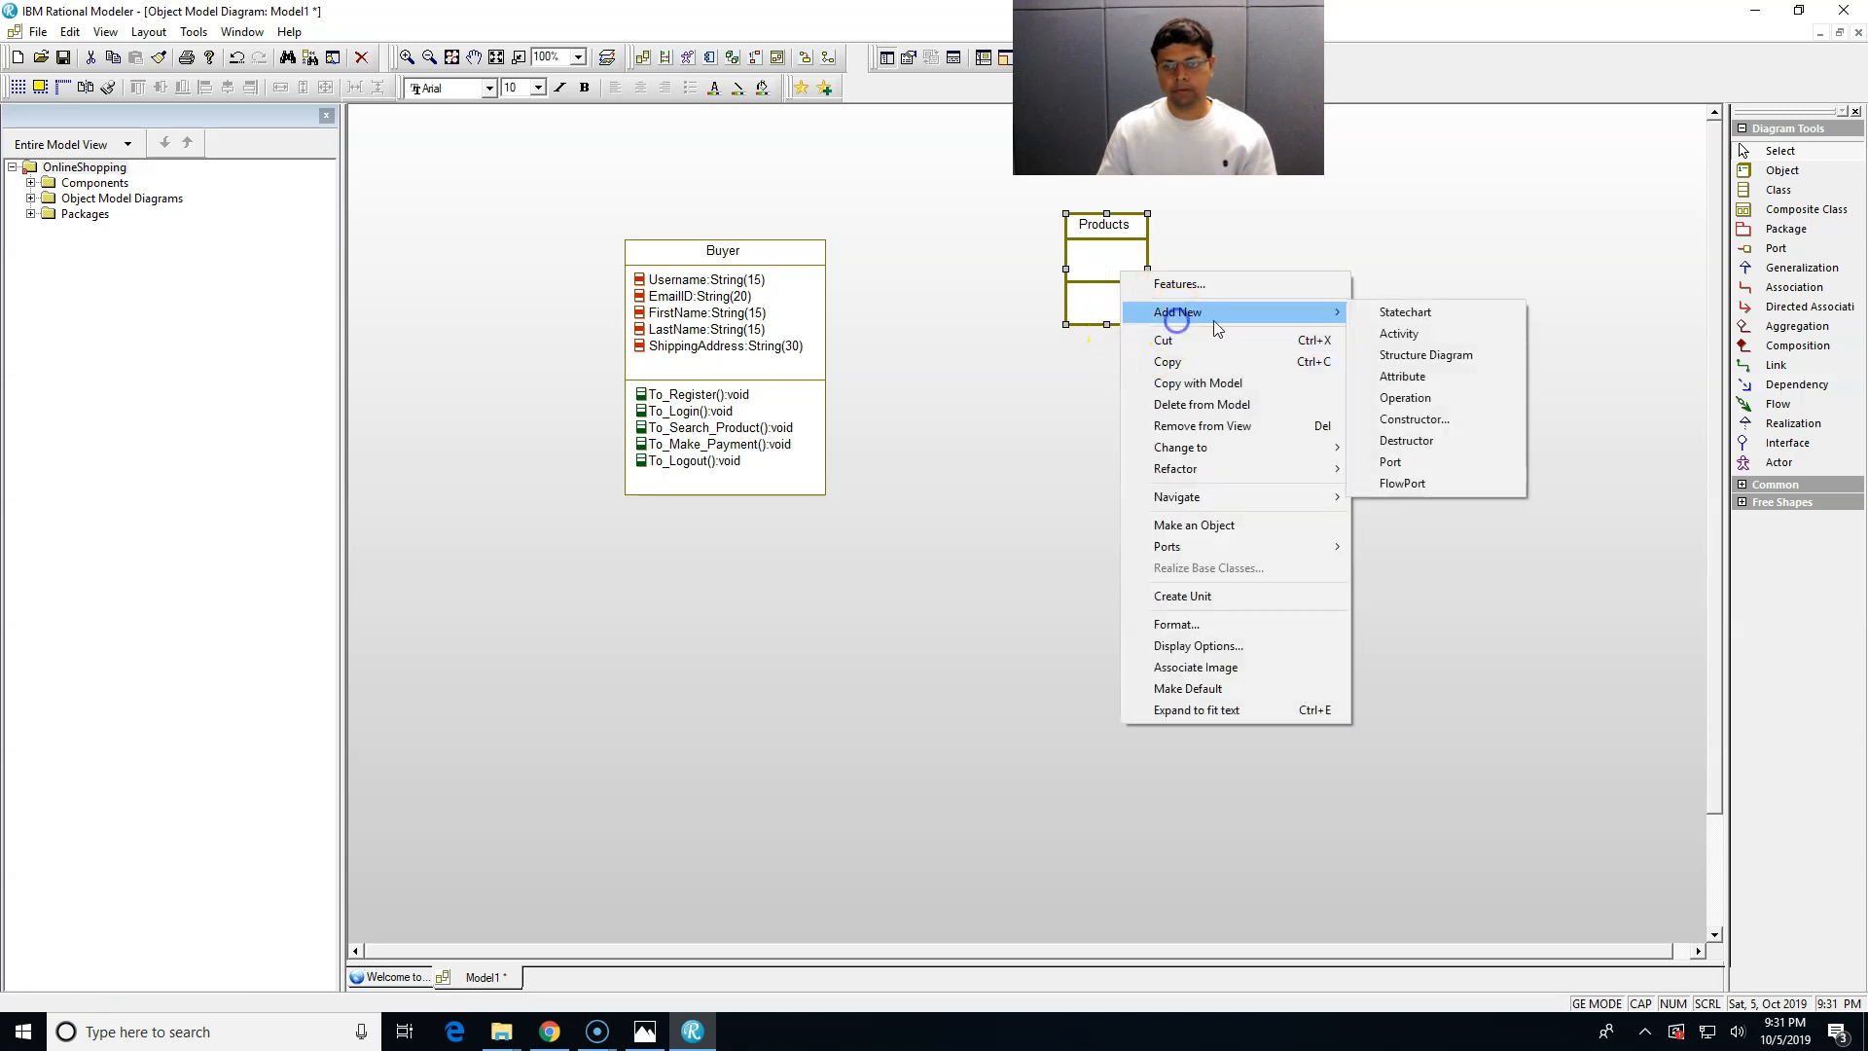
left_click(1444, 377)
type("Pro")
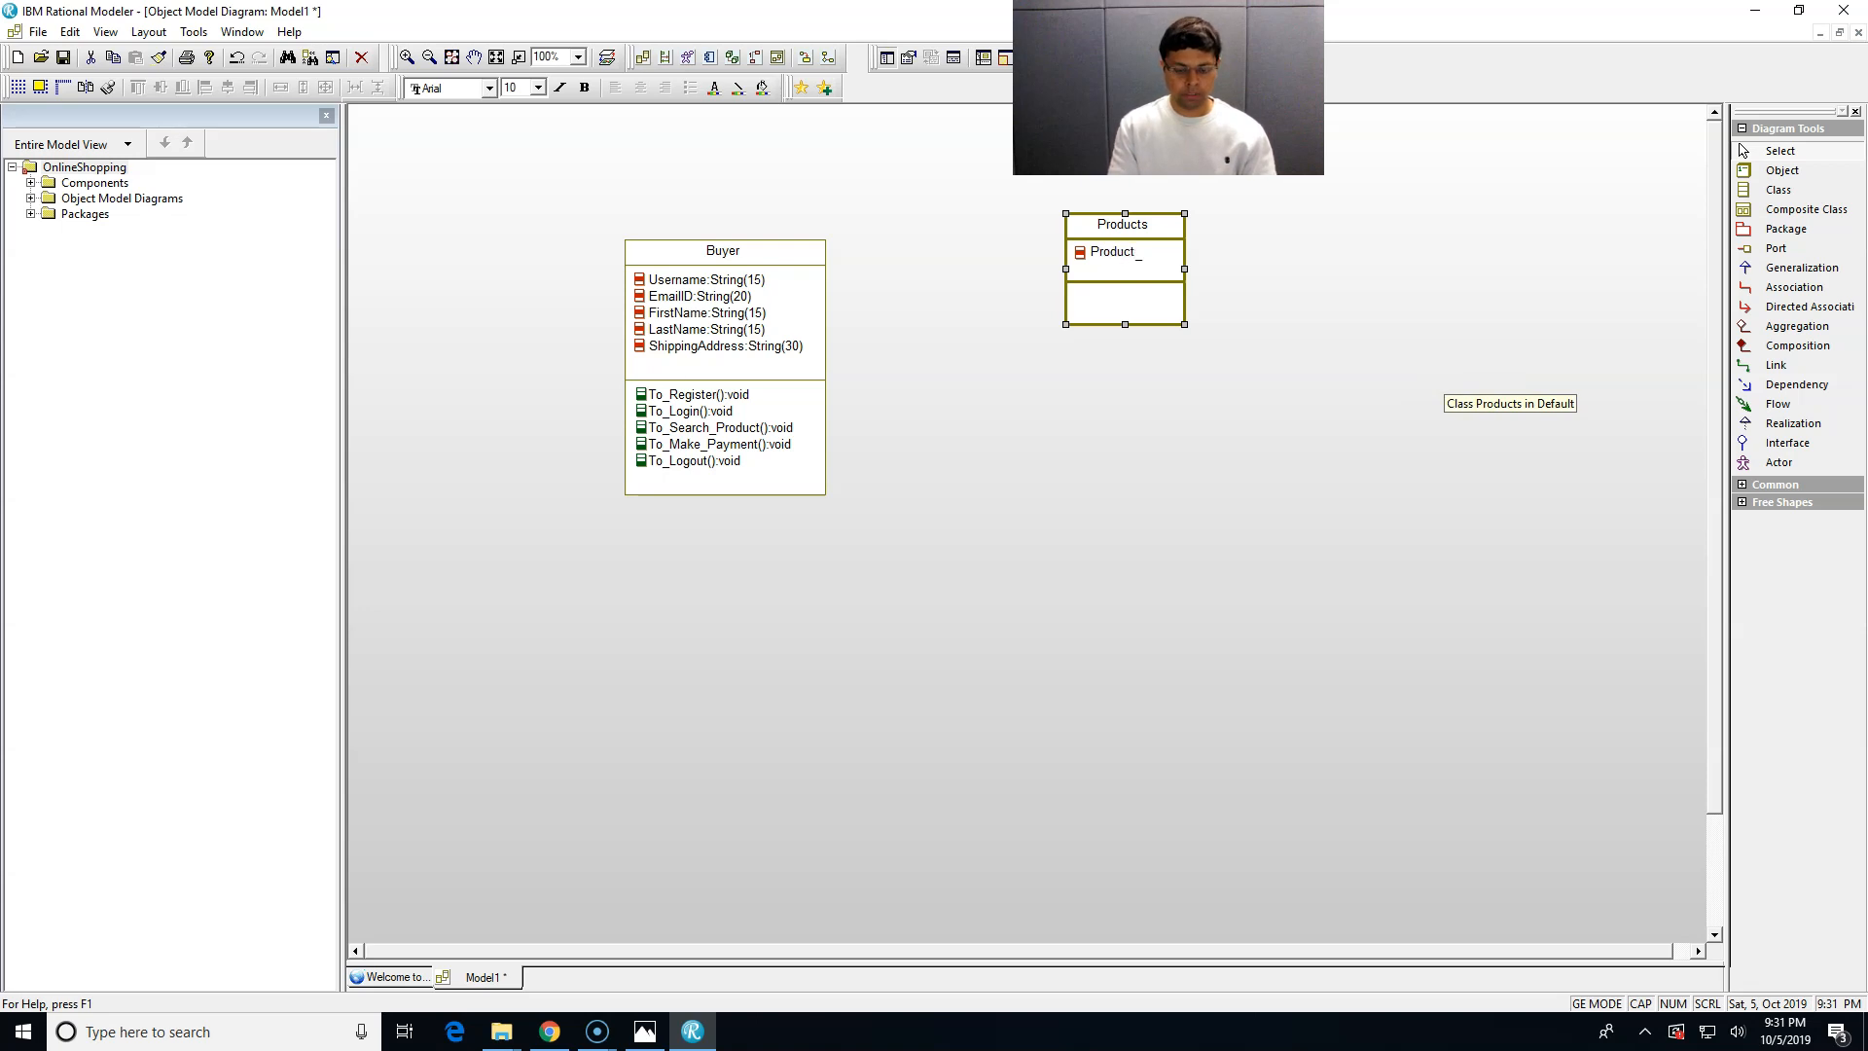
type("ductID:String")
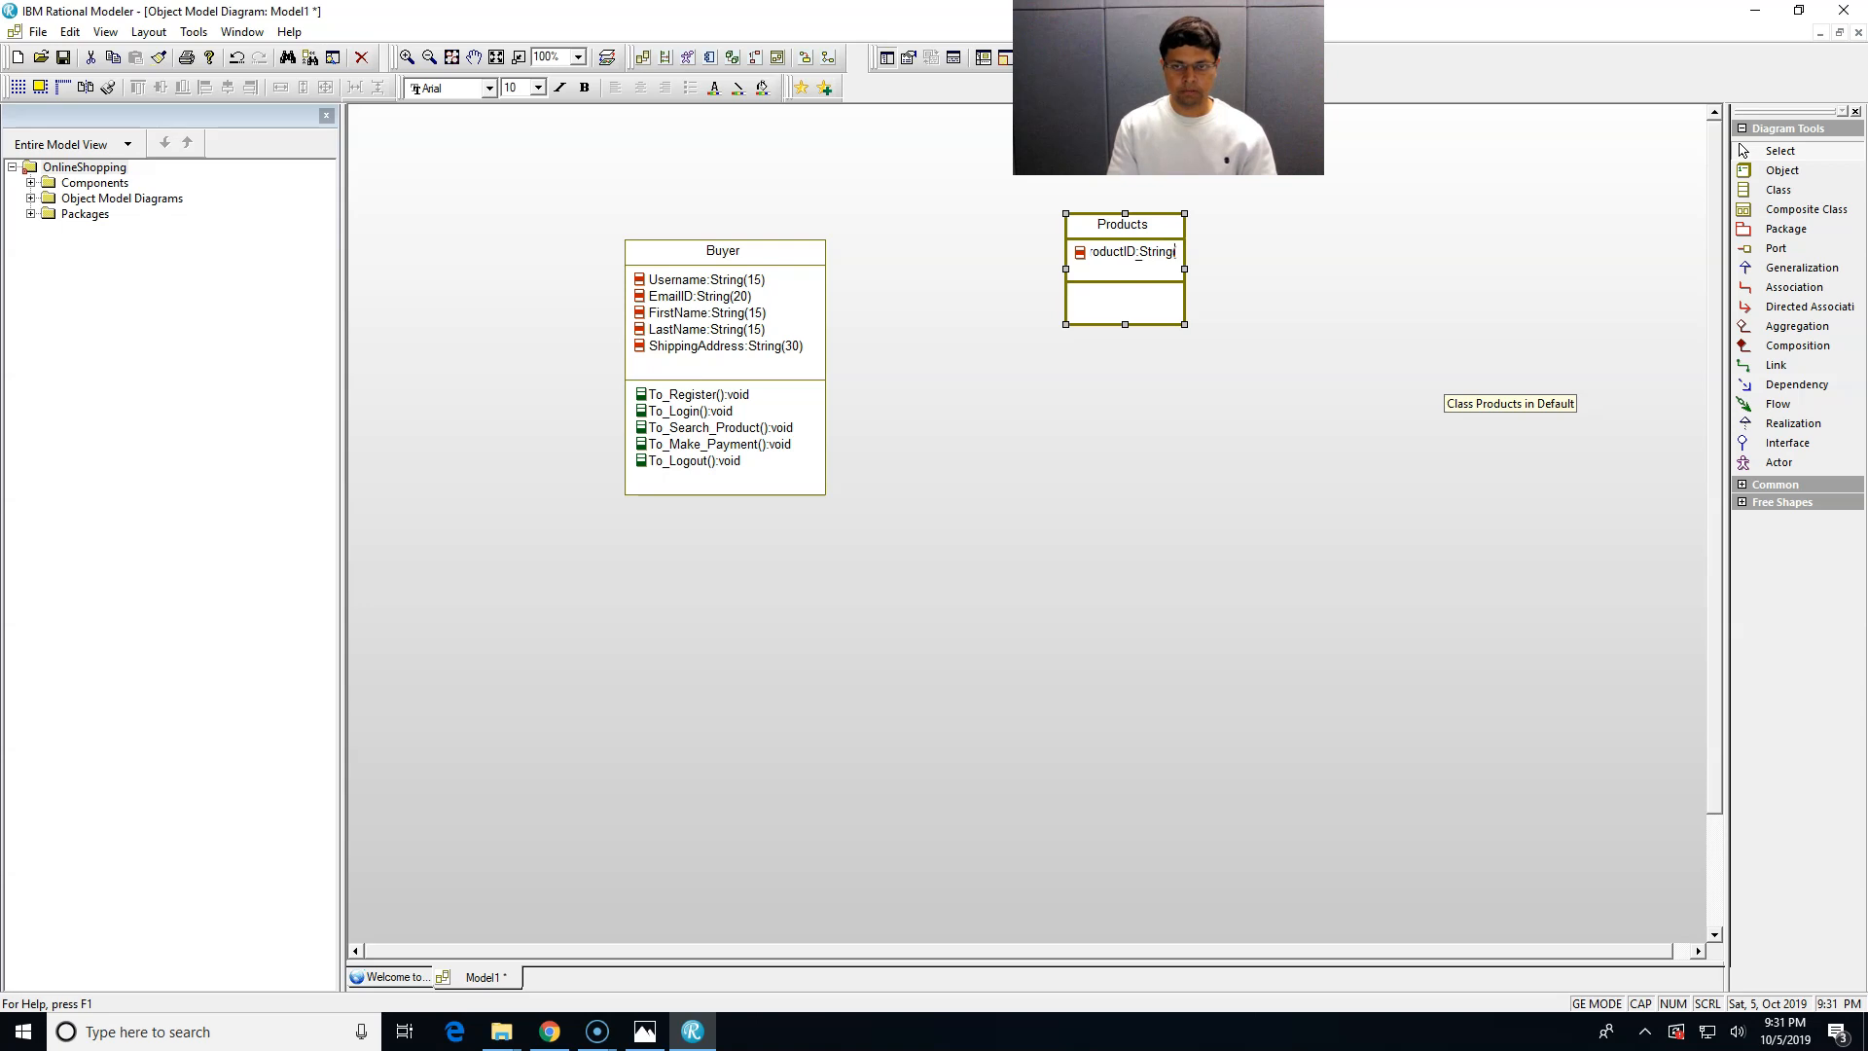
type("(20)")
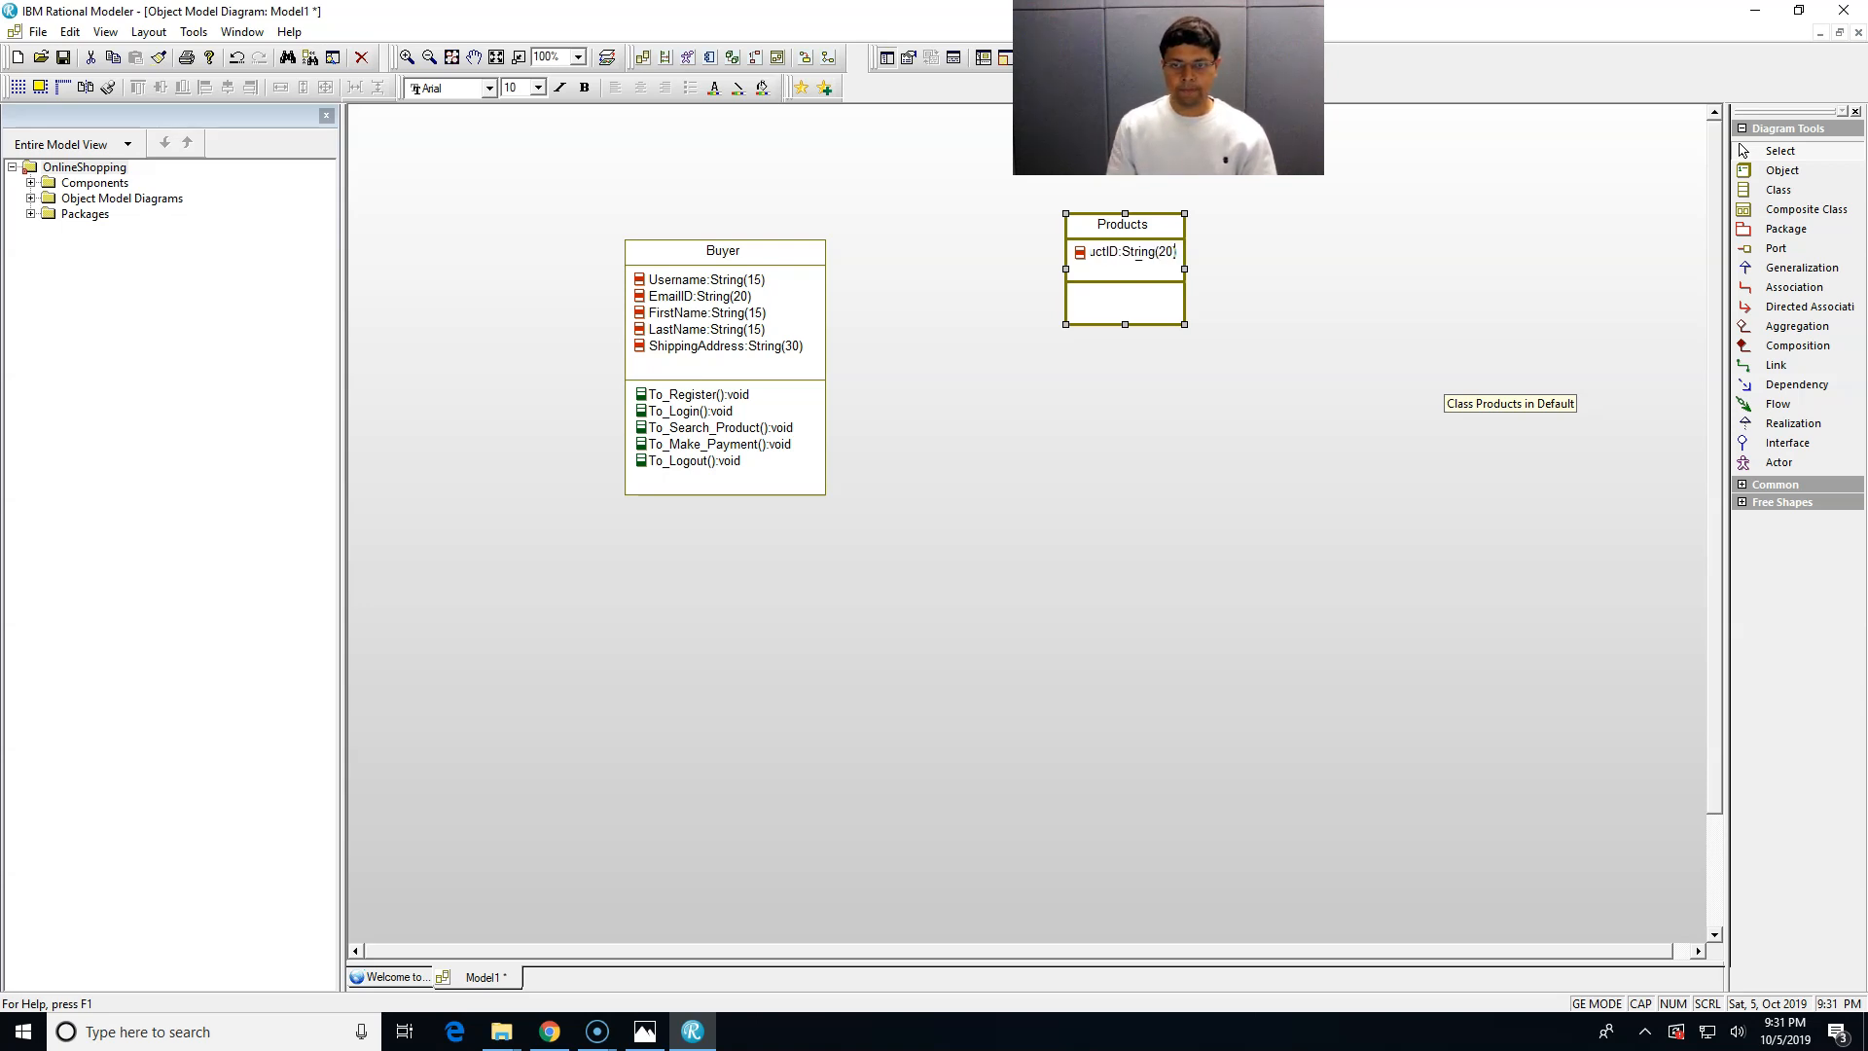
key("Return")
- Add the attribute ProductName:String(20) to the Products class below ProductID
right_click(1173, 266)
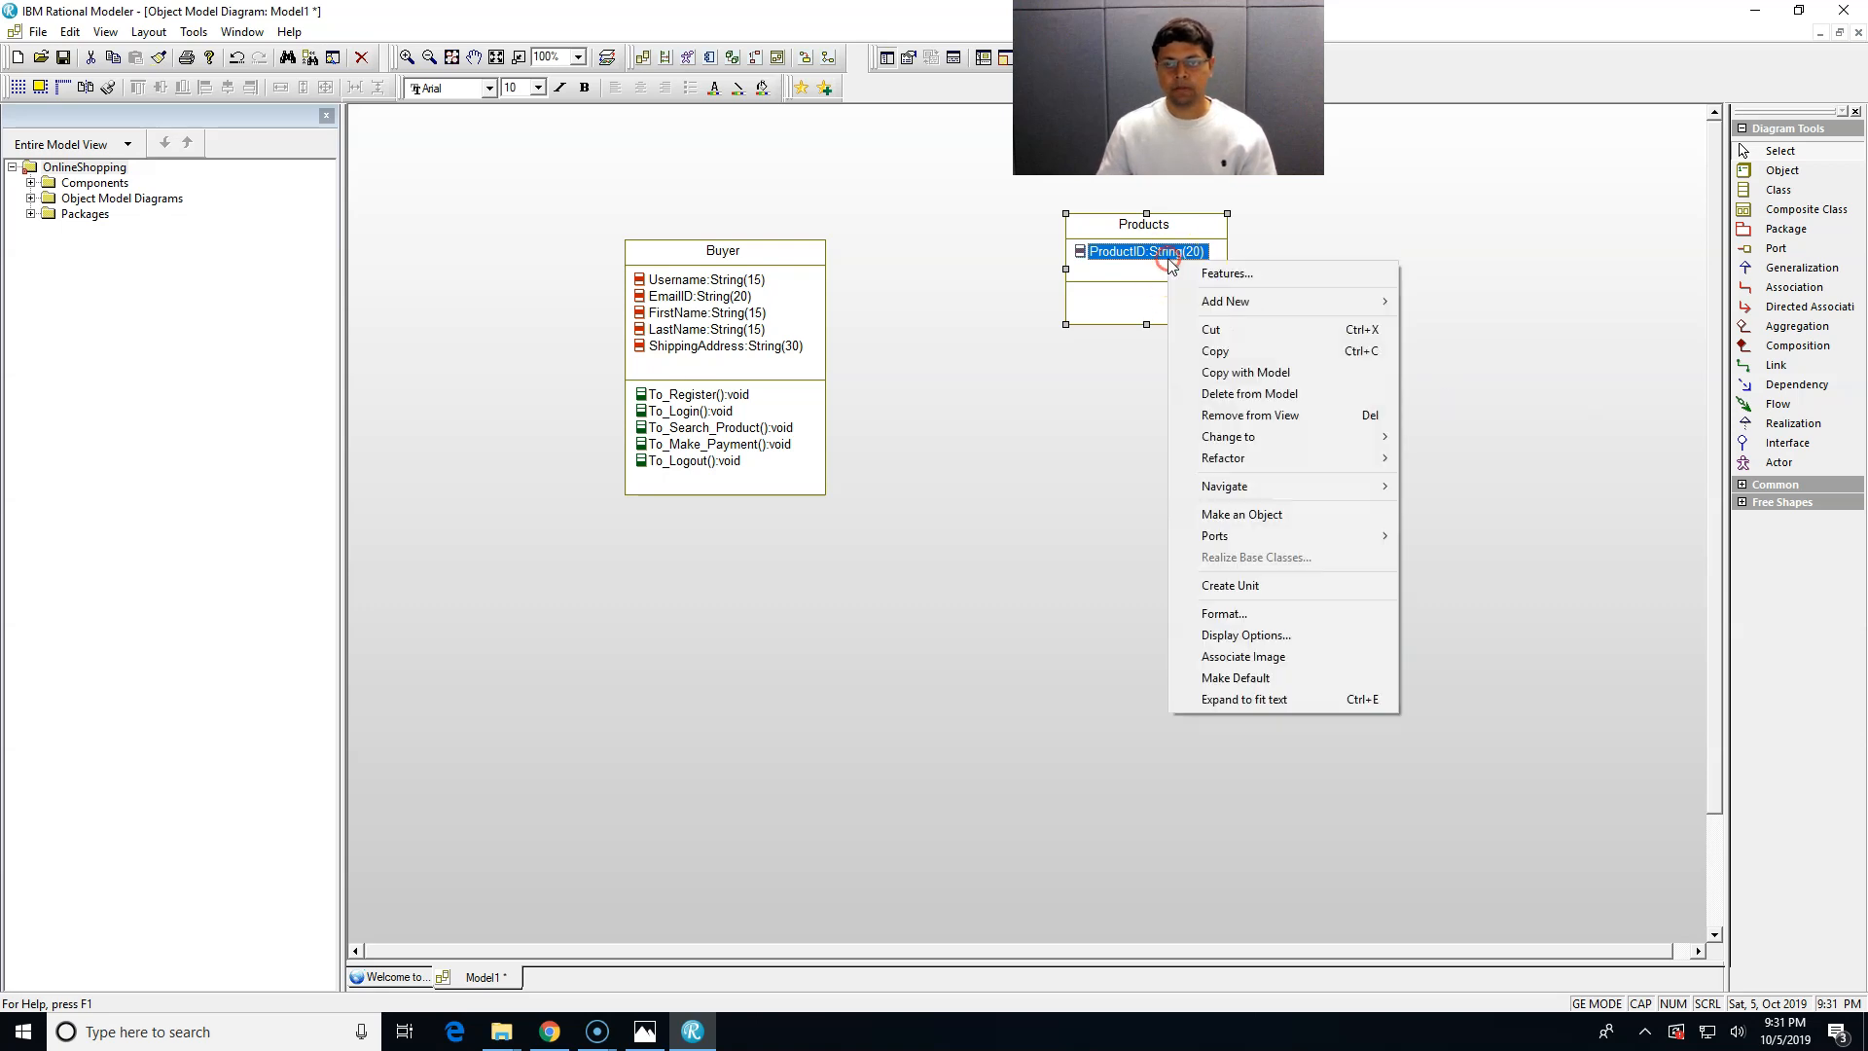
mouse_move(1200, 304)
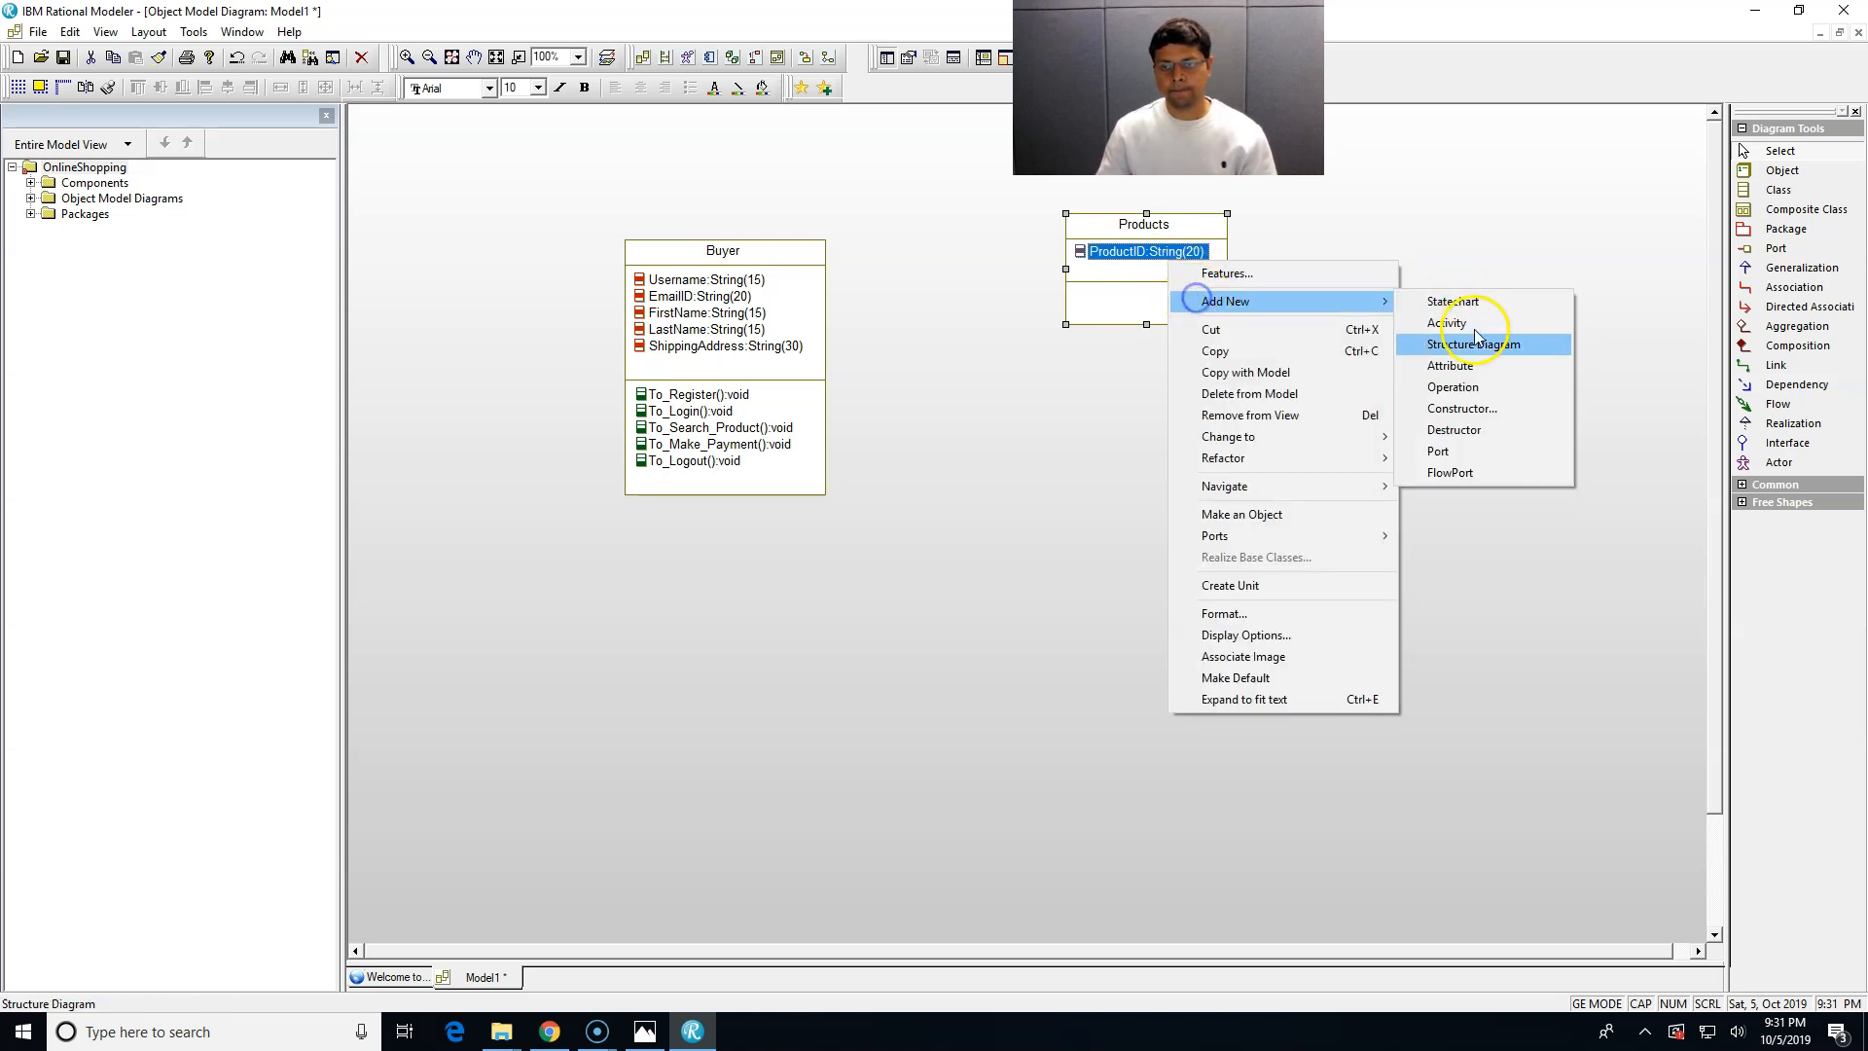
left_click(1455, 366)
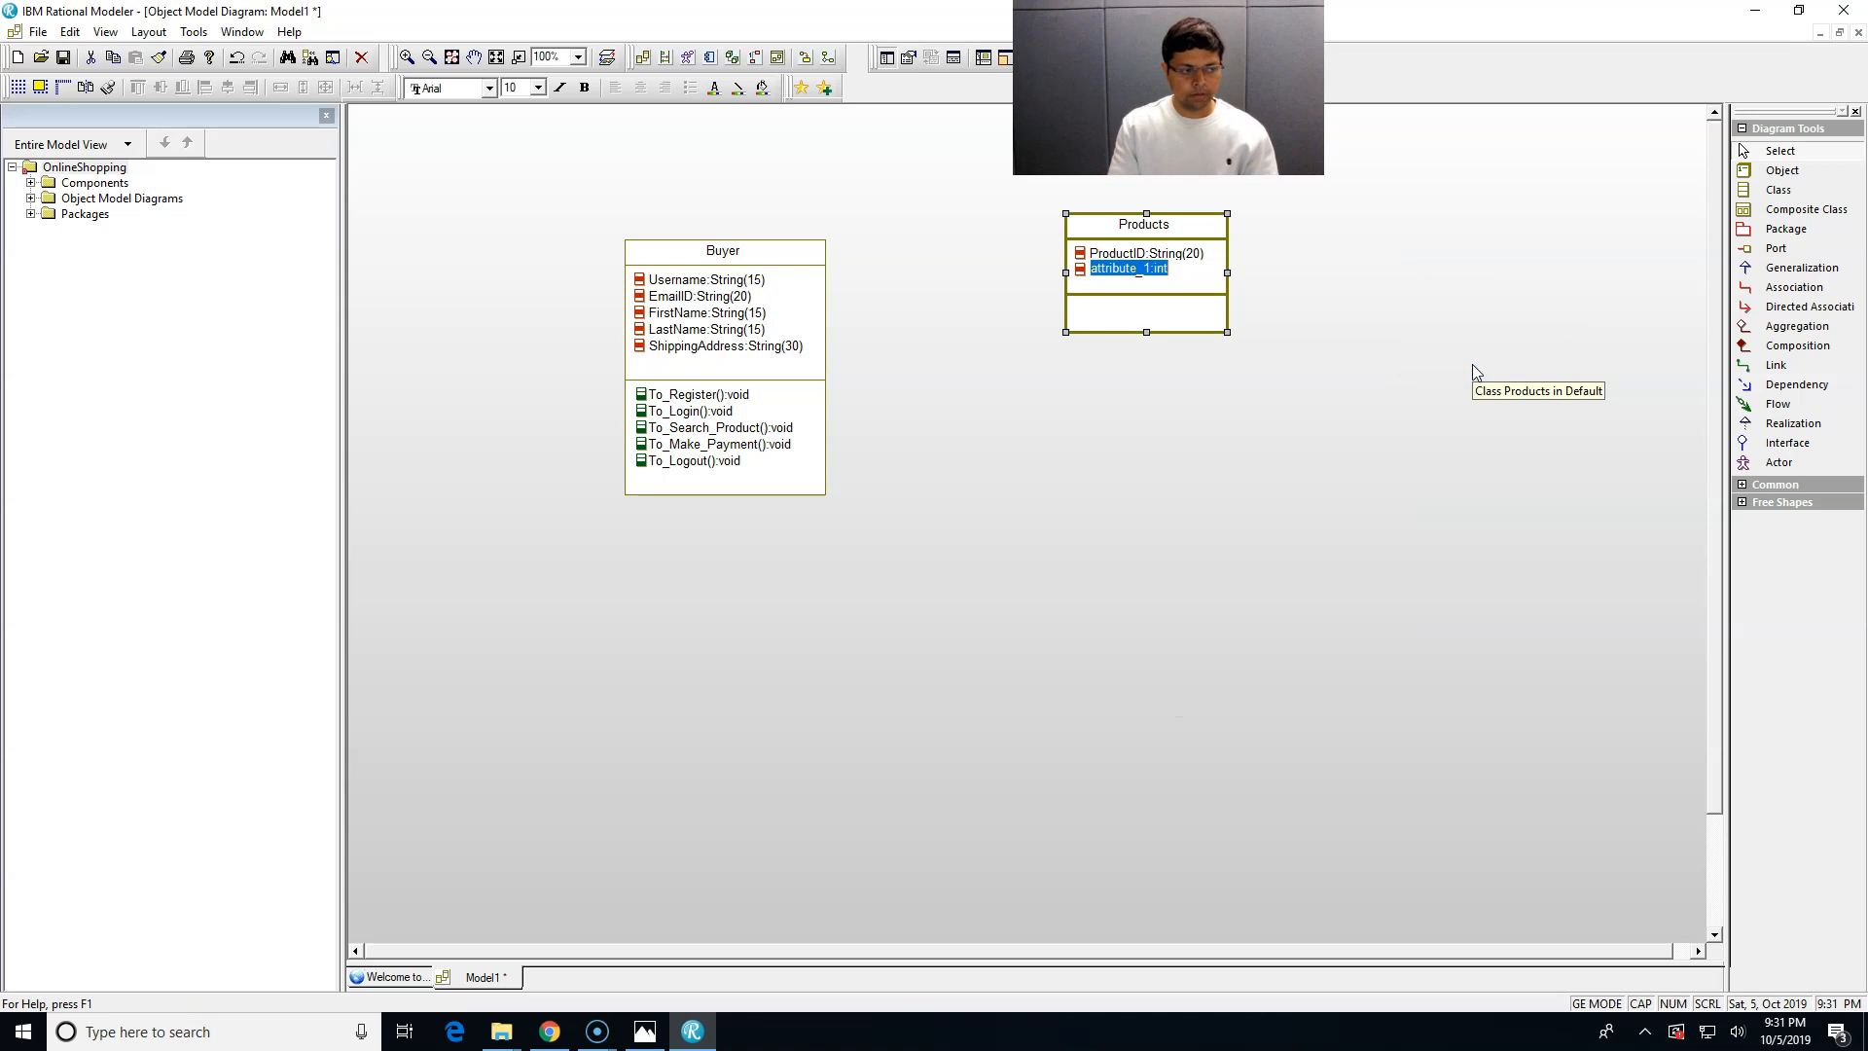
type("ProductName:String(")
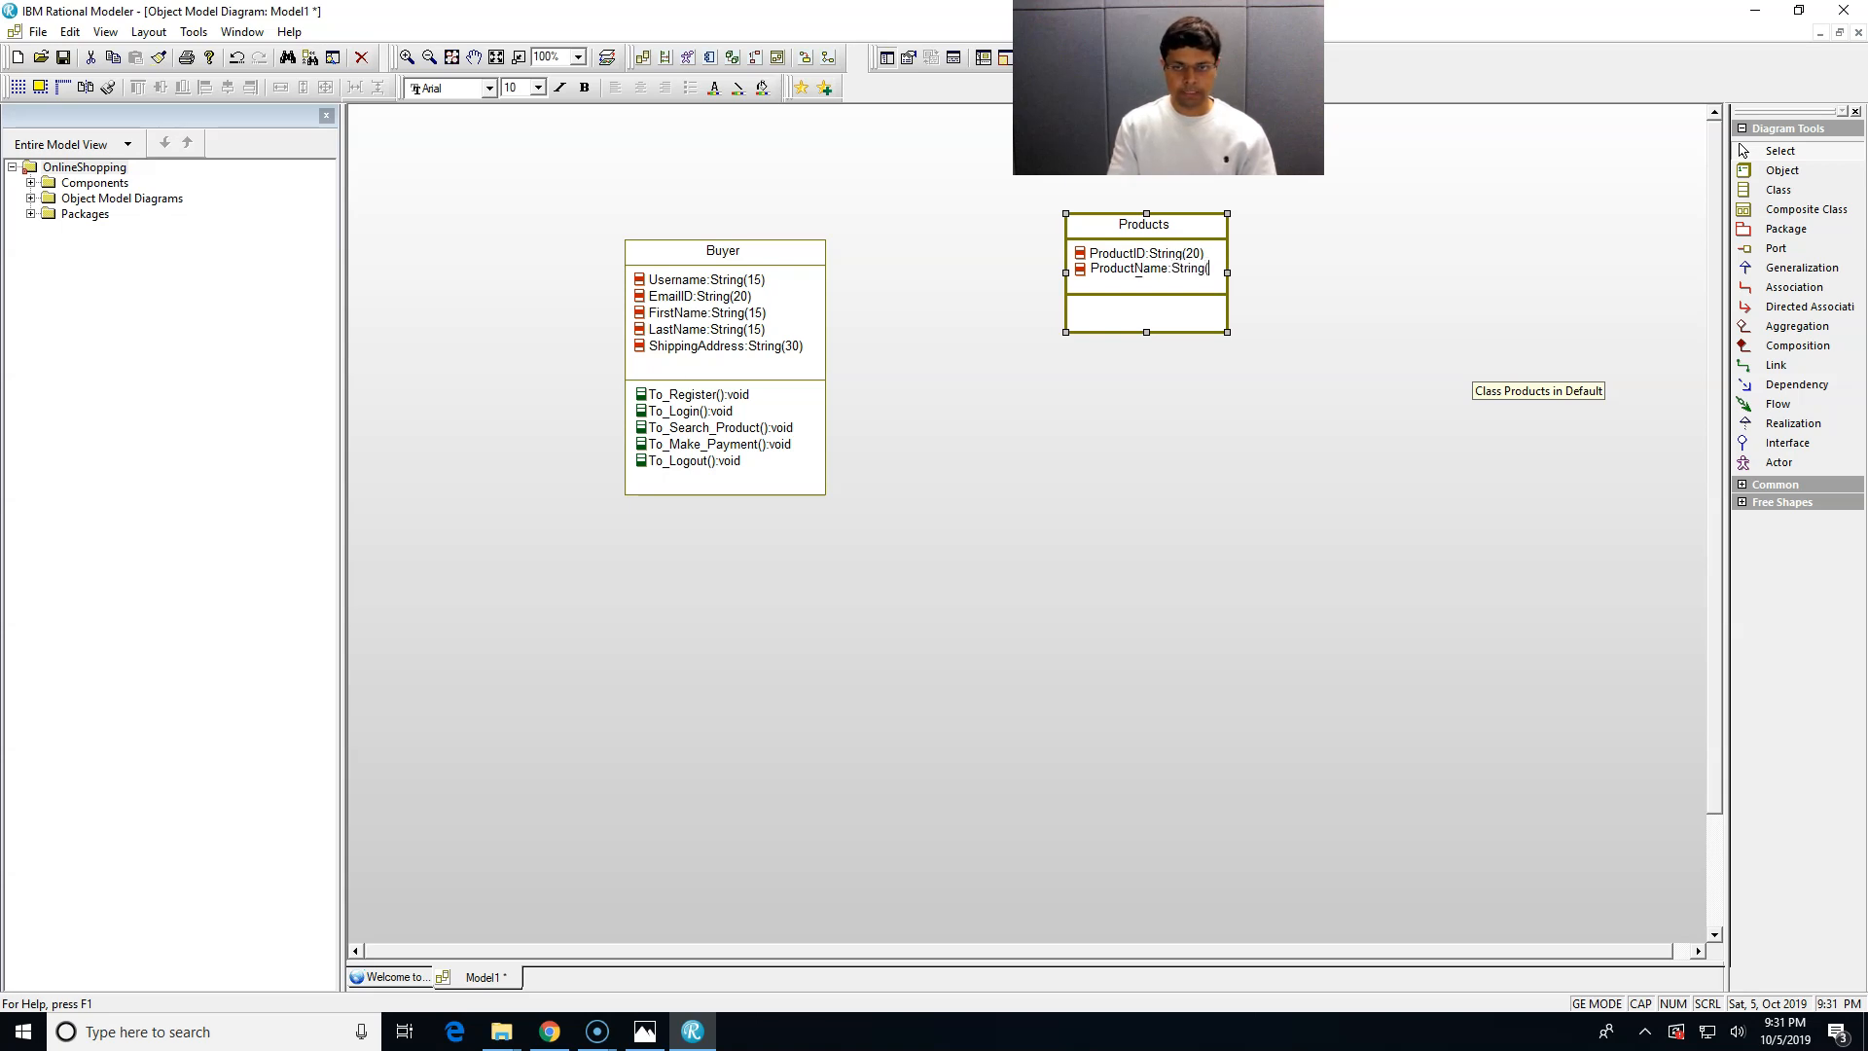
type("20")
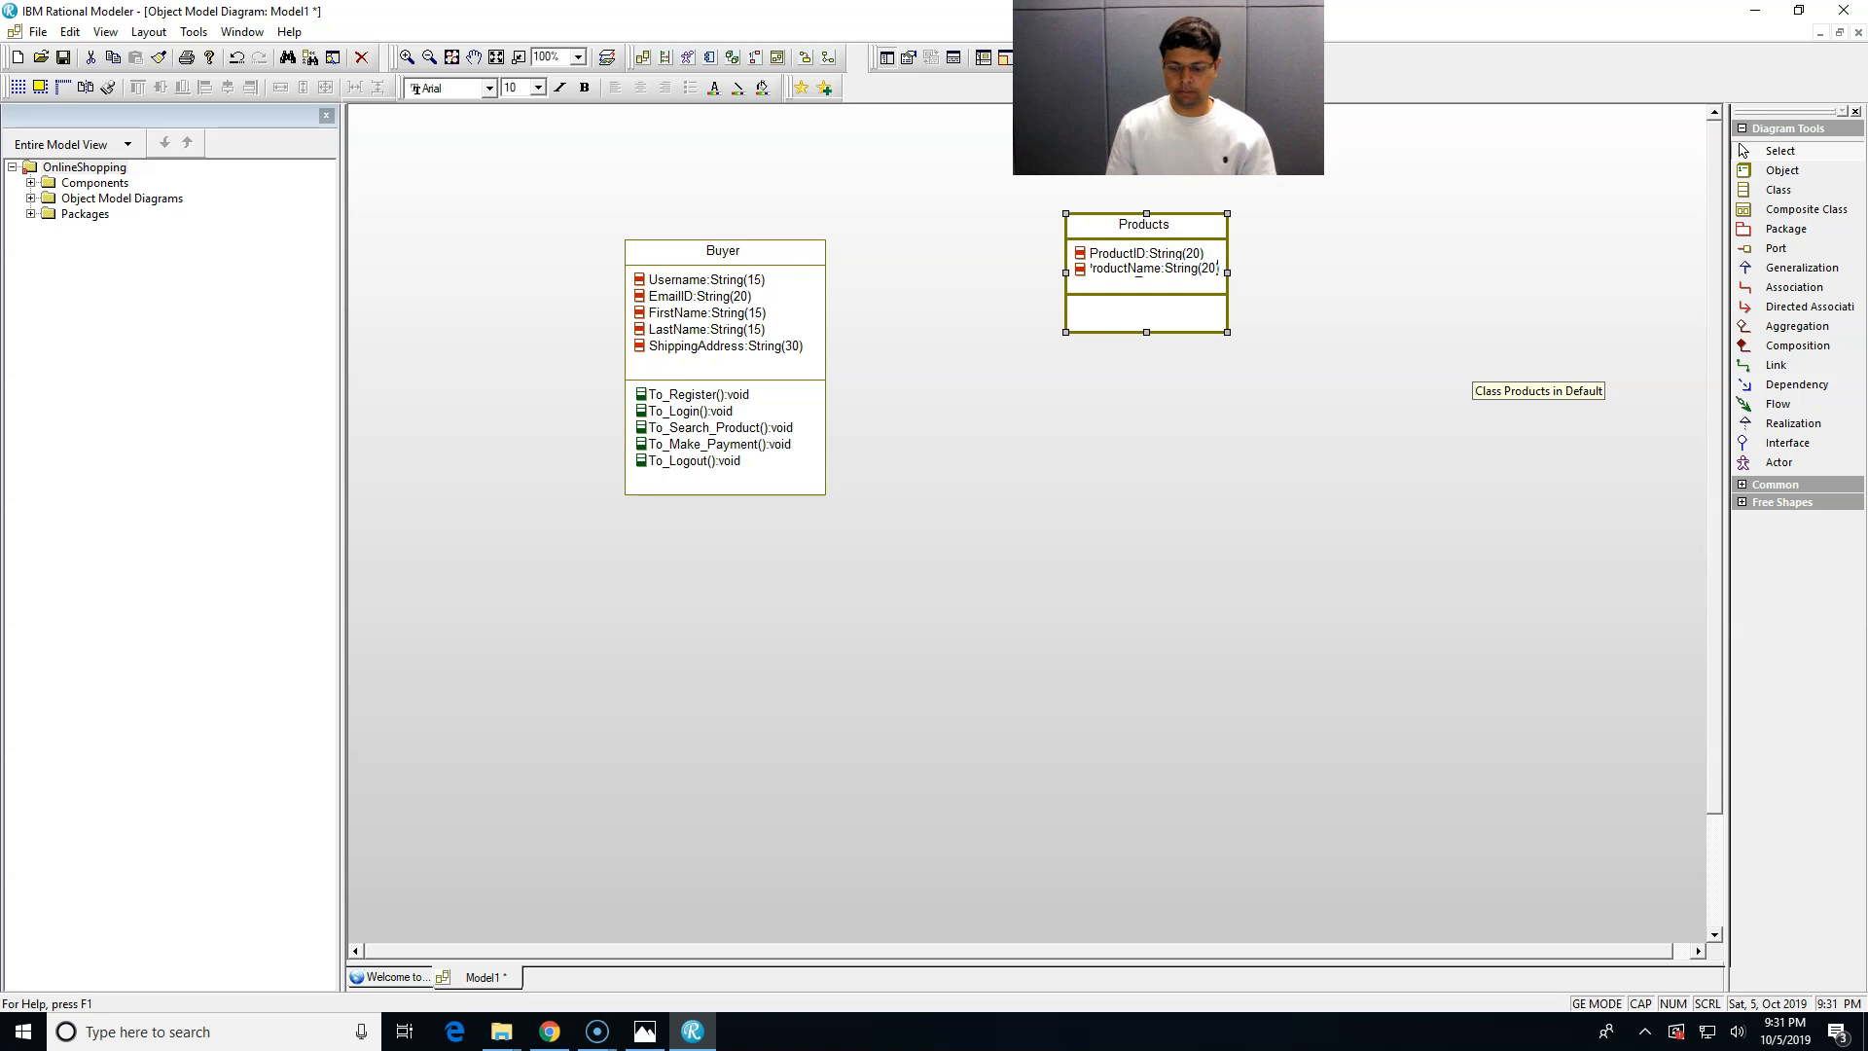
type(")")
key("Return")
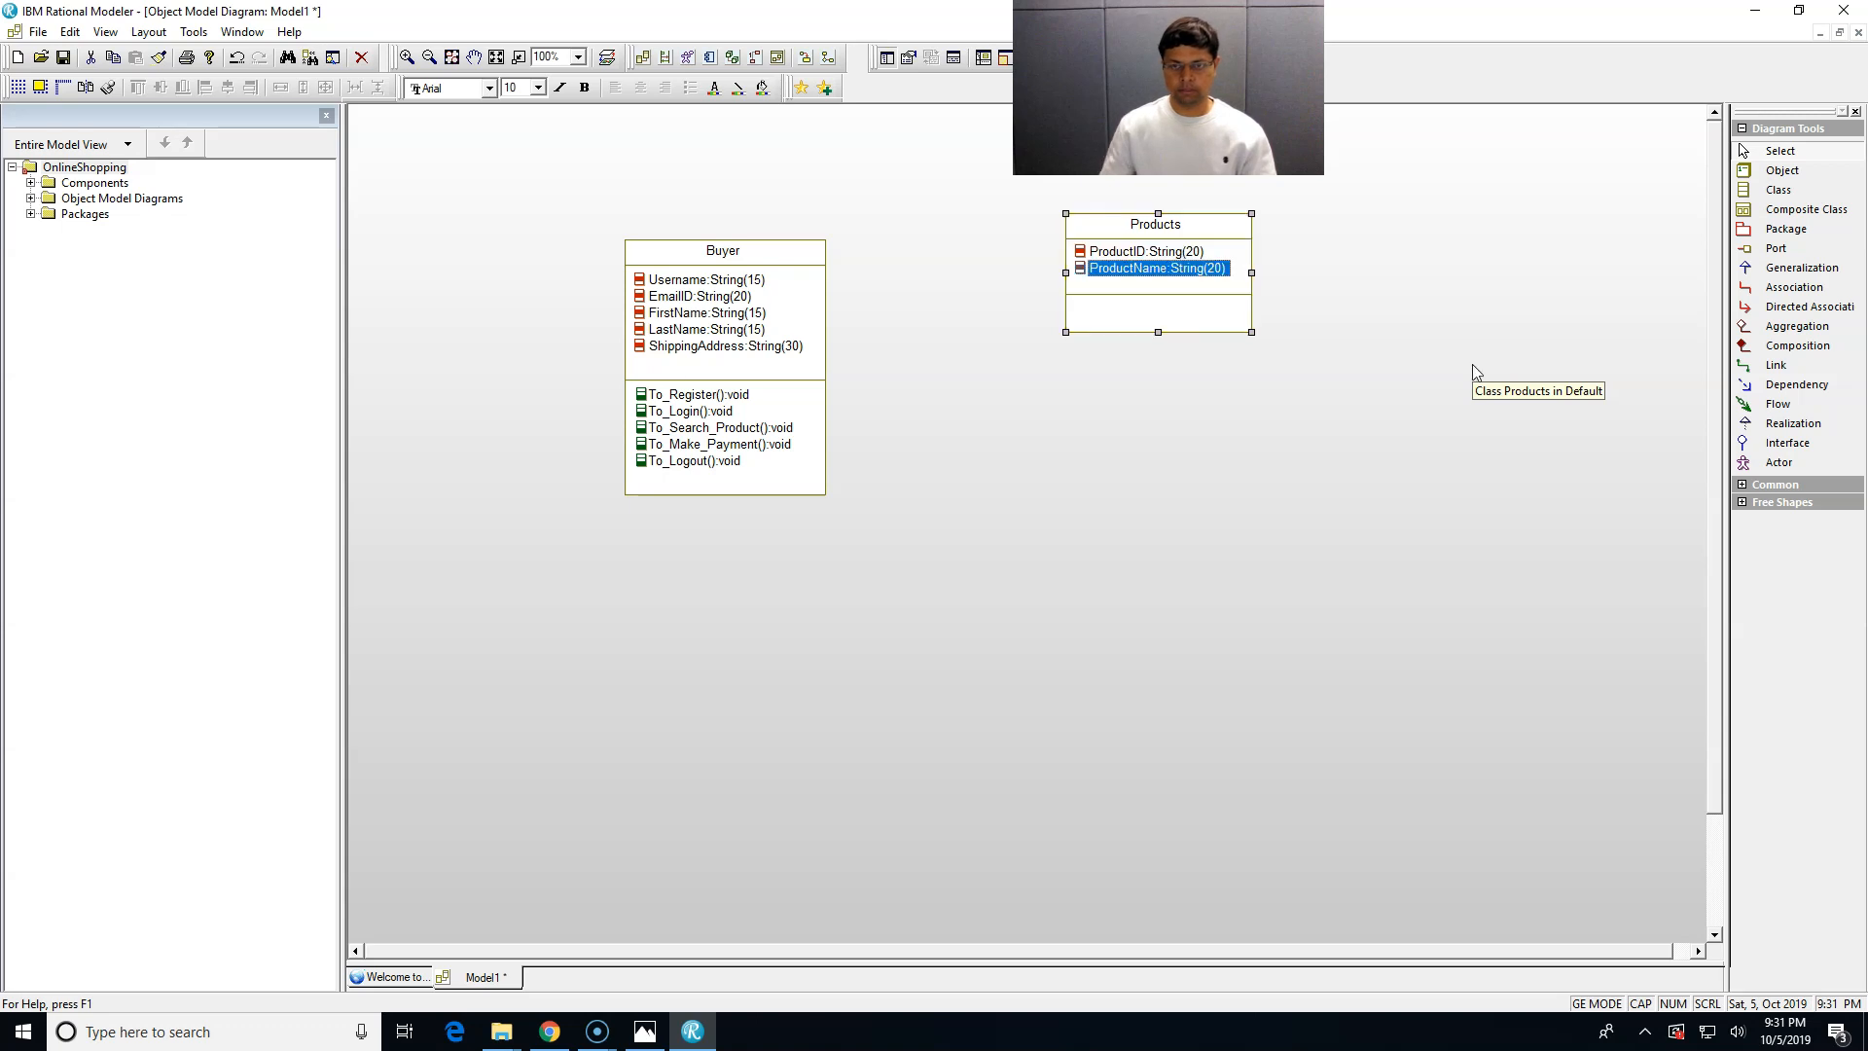
- Add the attribute Price:Float(10000) to the Products class below ProductName
right_click(1196, 288)
mouse_move(1250, 336)
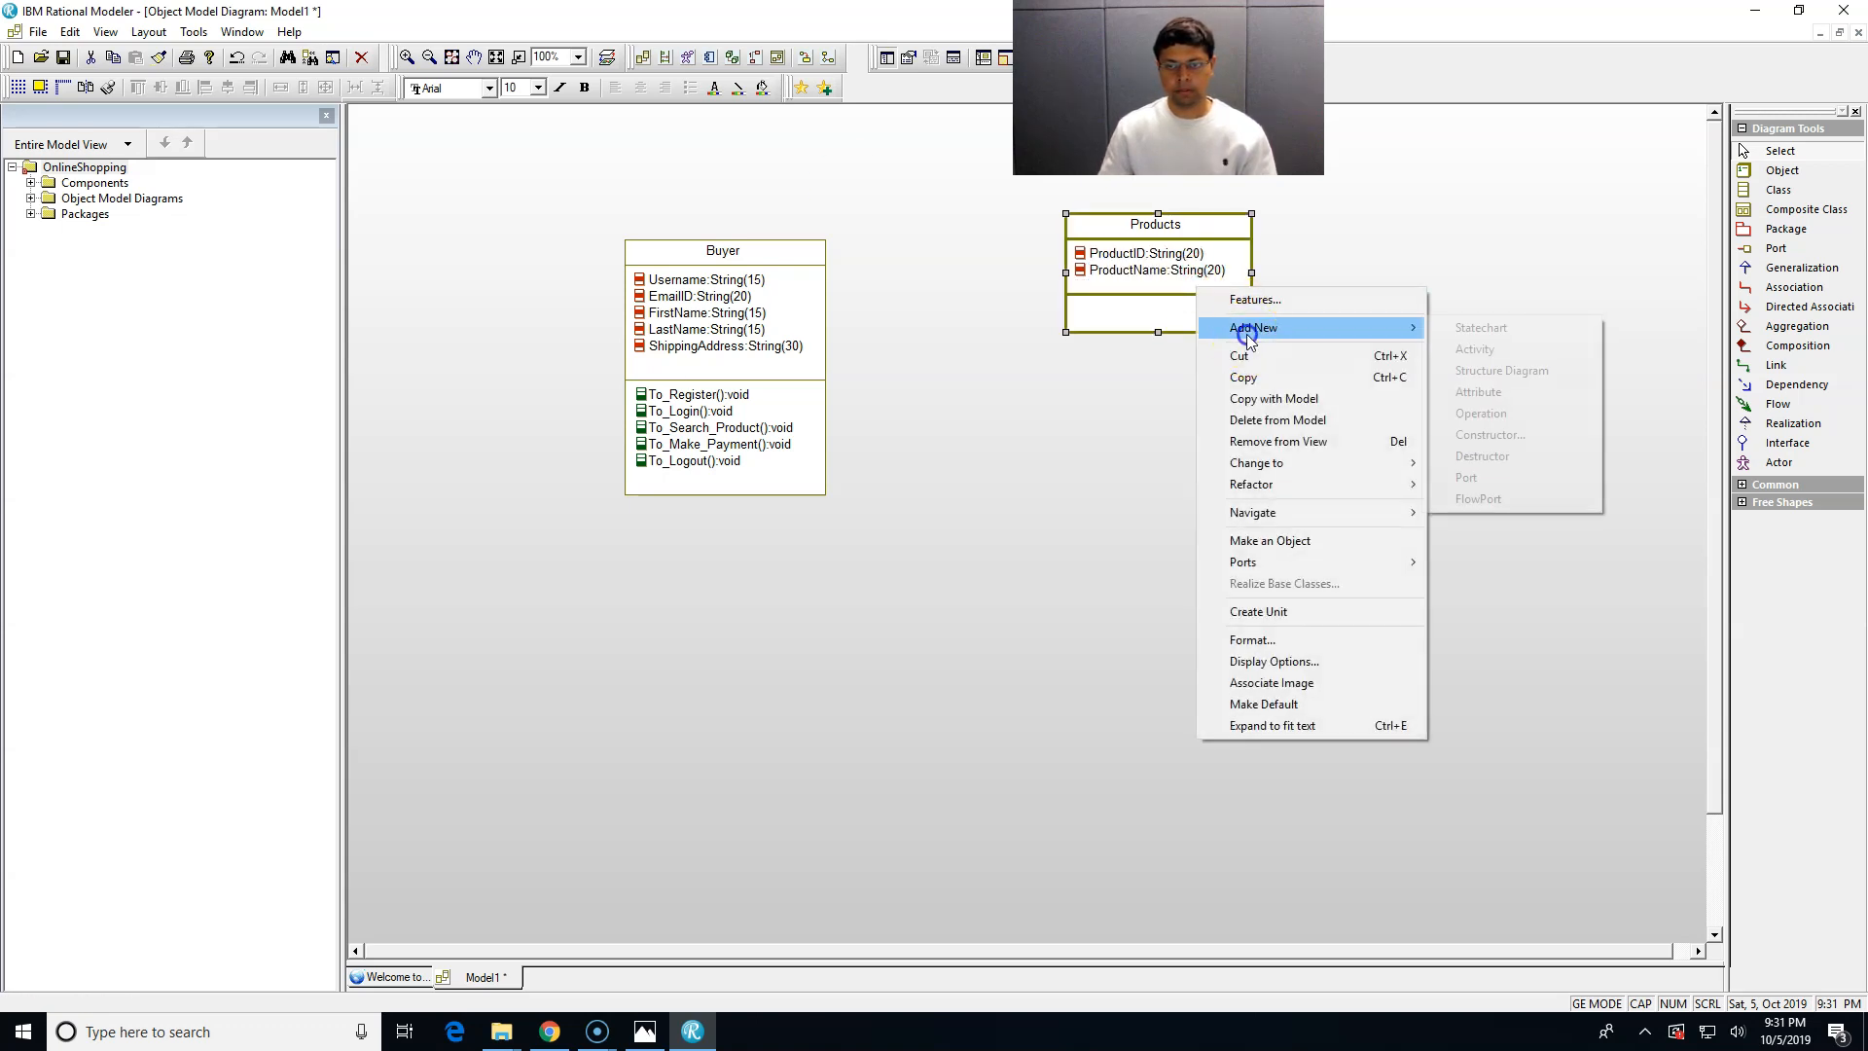
left_click(1481, 392)
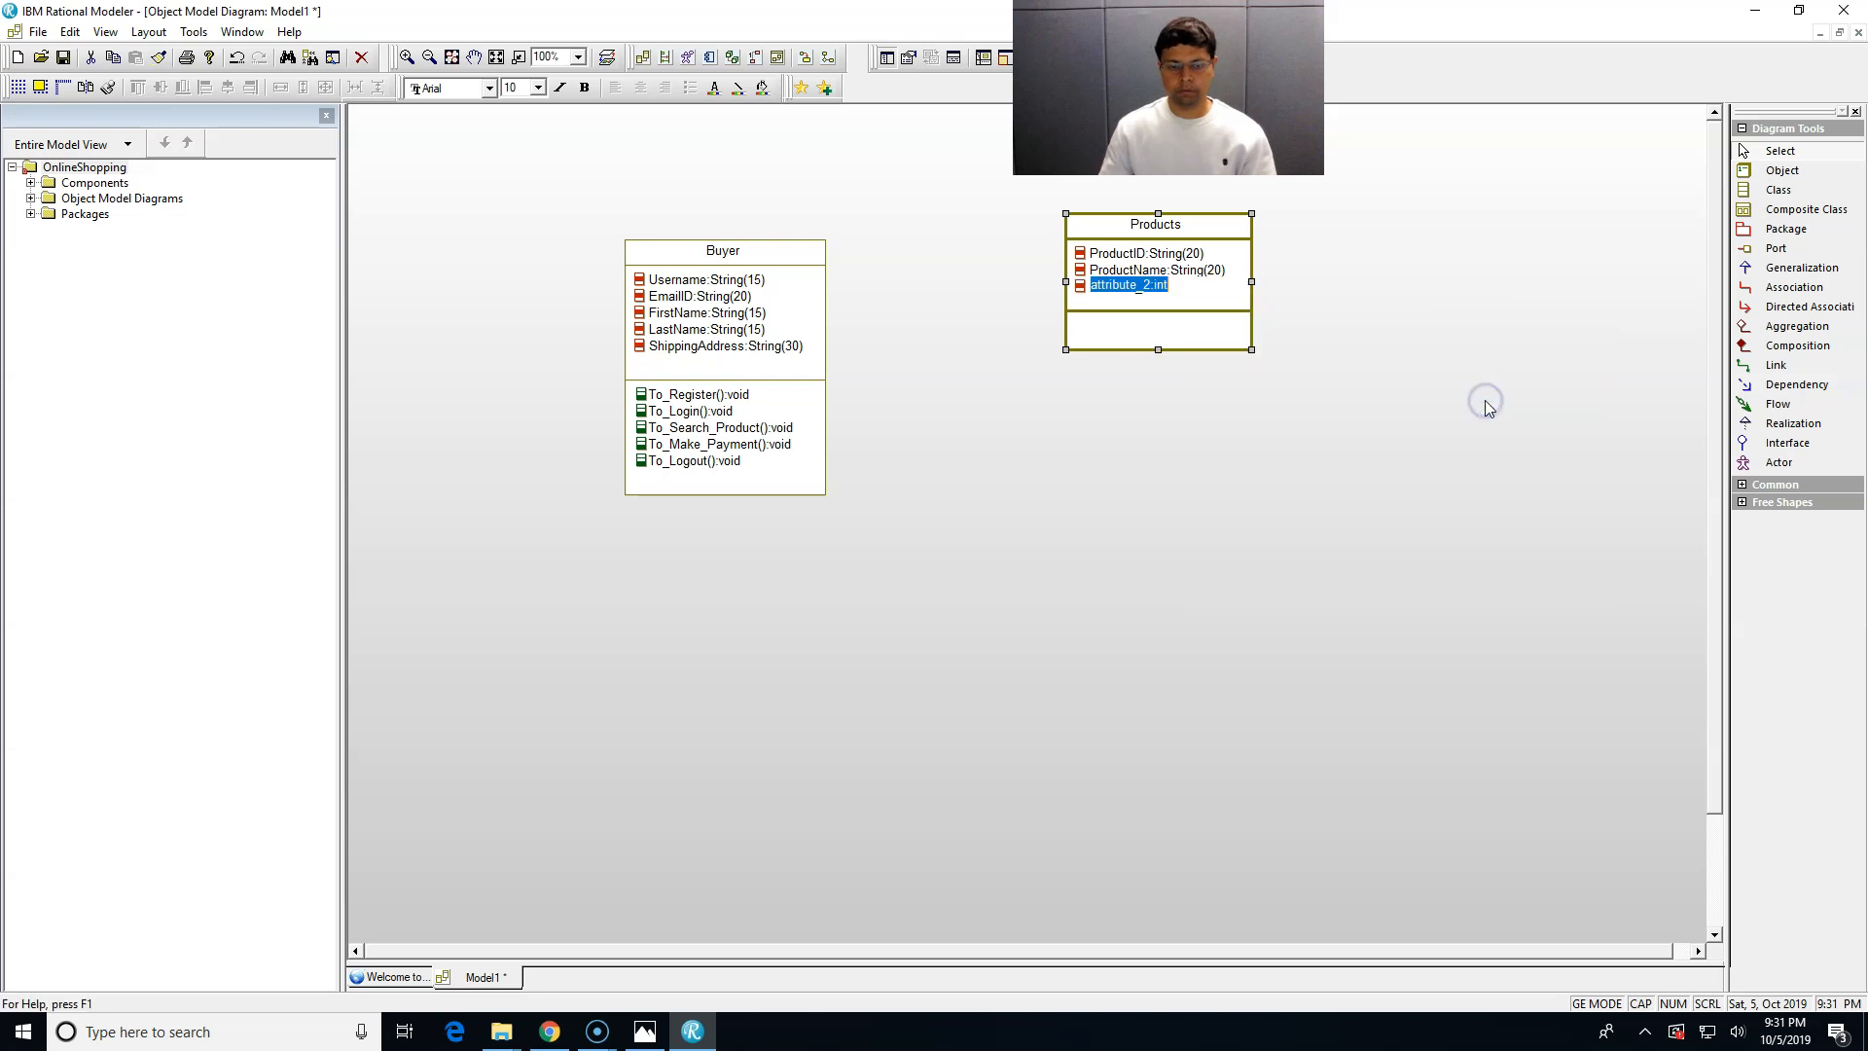
type("Price:Float(10000")
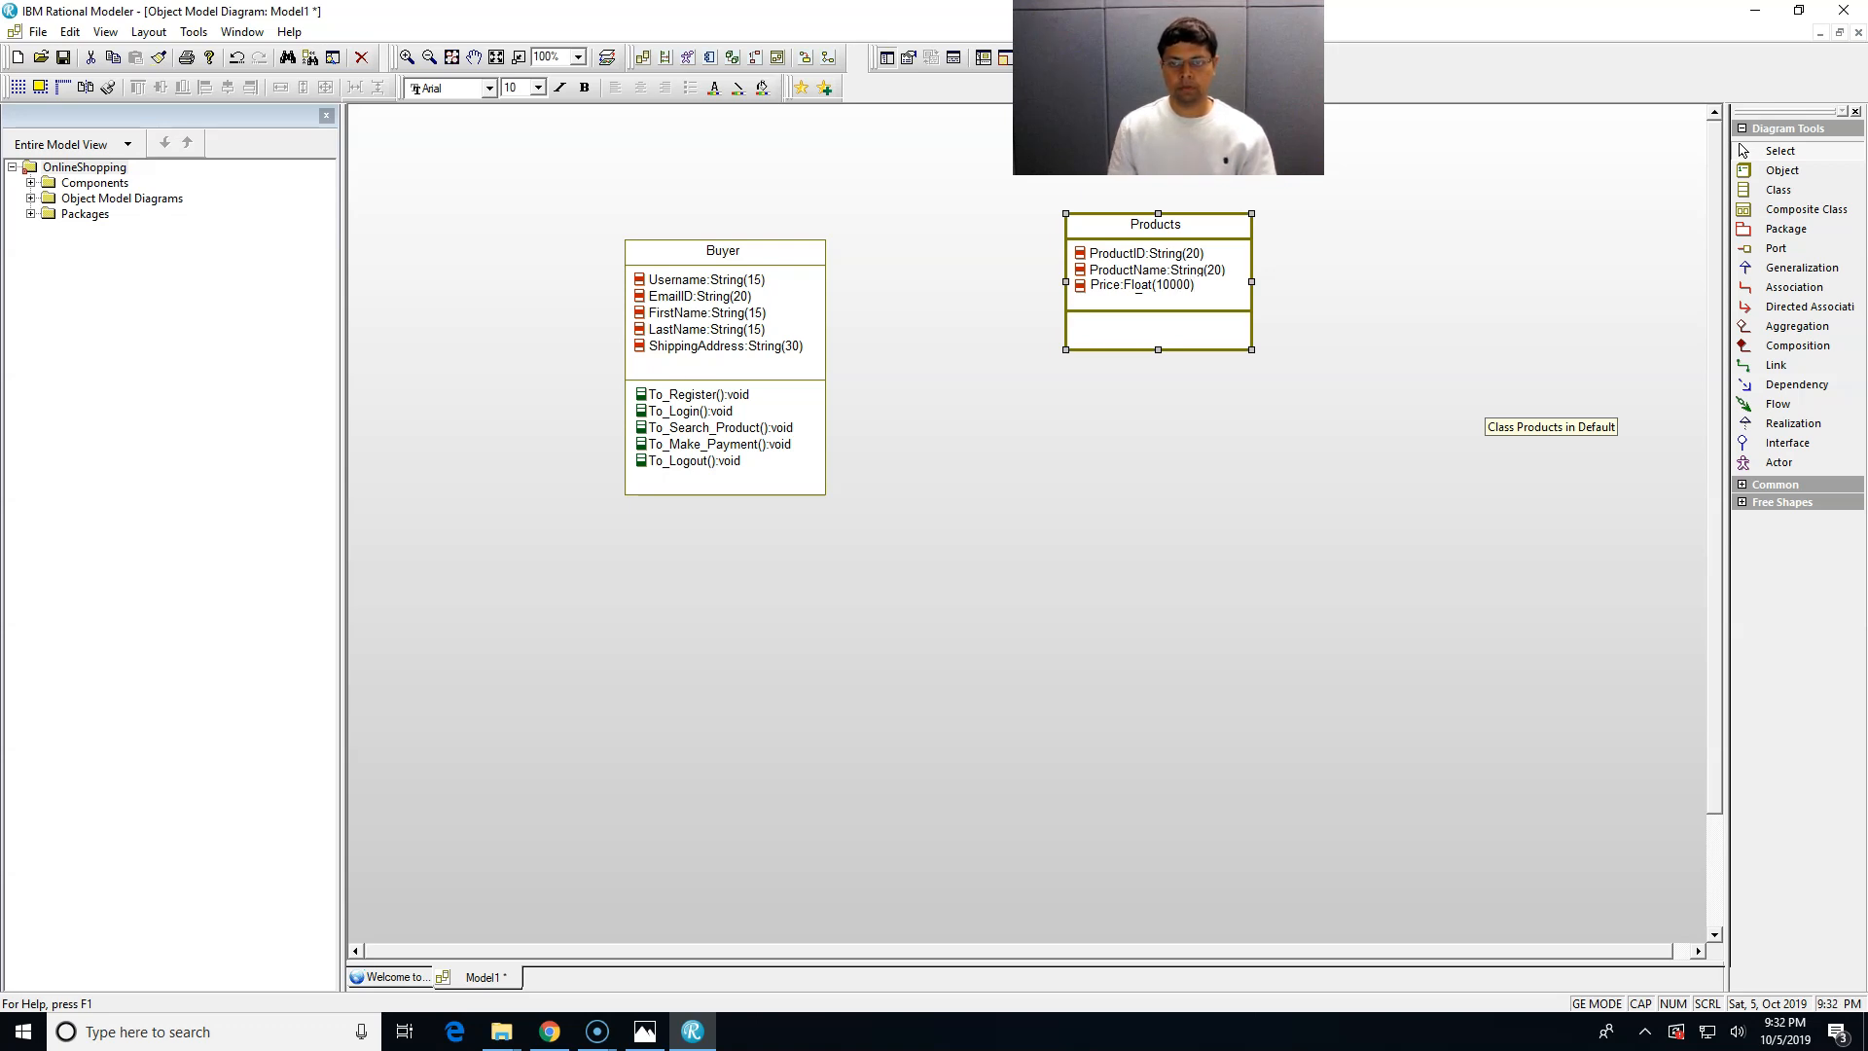
key("Return")
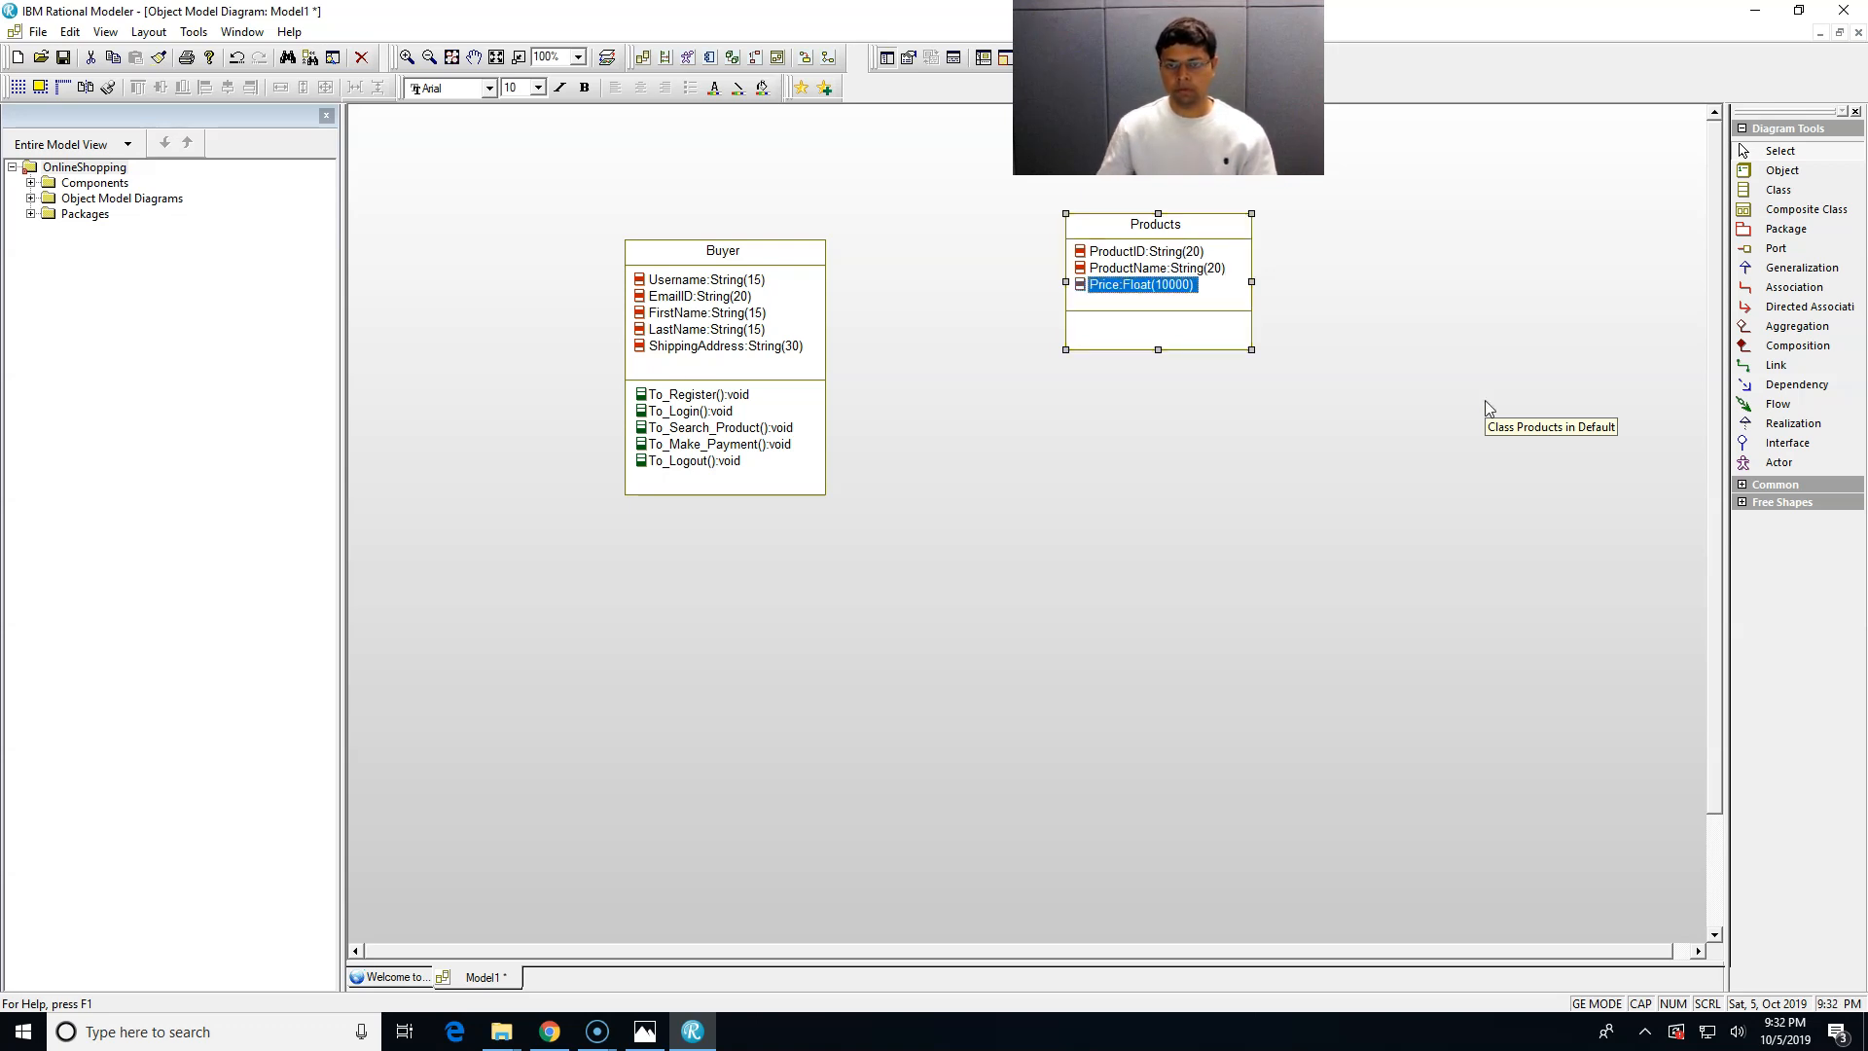
- Add the attribute Quantity:int(10000) to the Products class below Price
right_click(1198, 299)
mouse_move(1301, 348)
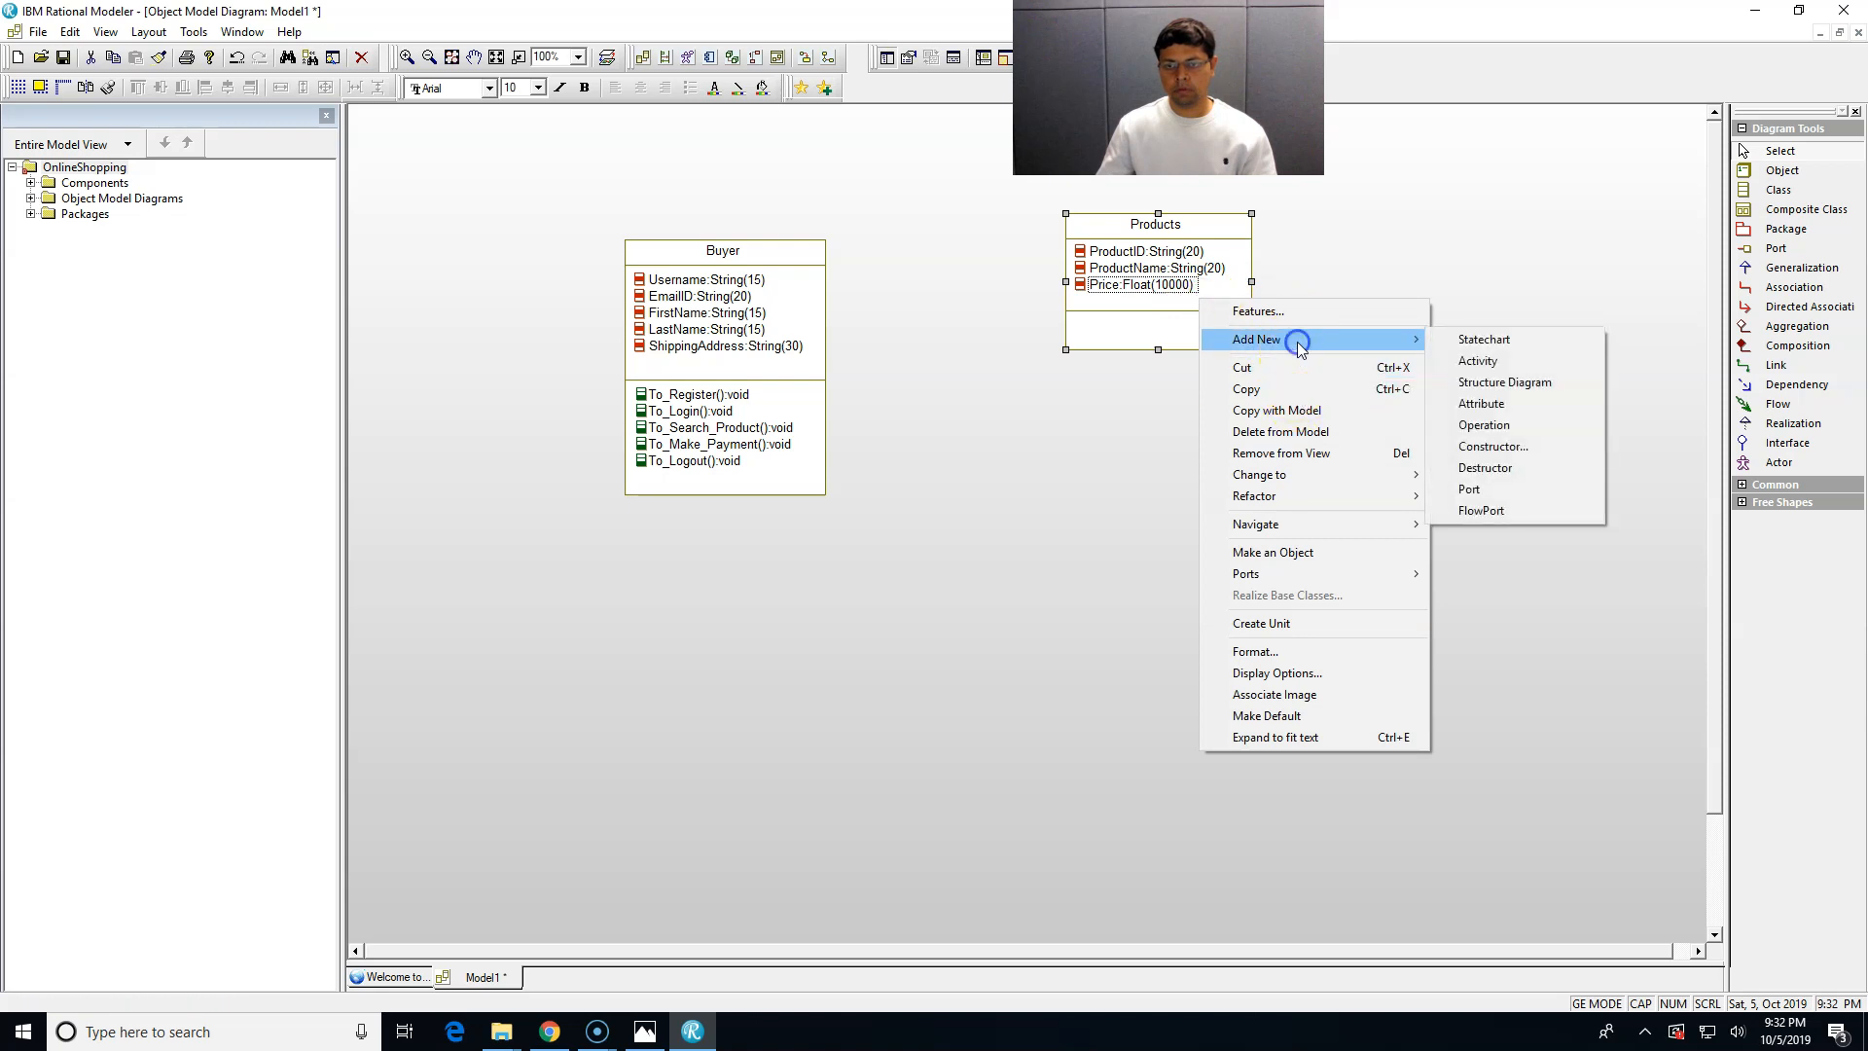
left_click(1481, 405)
type("Quantity:int(10000")
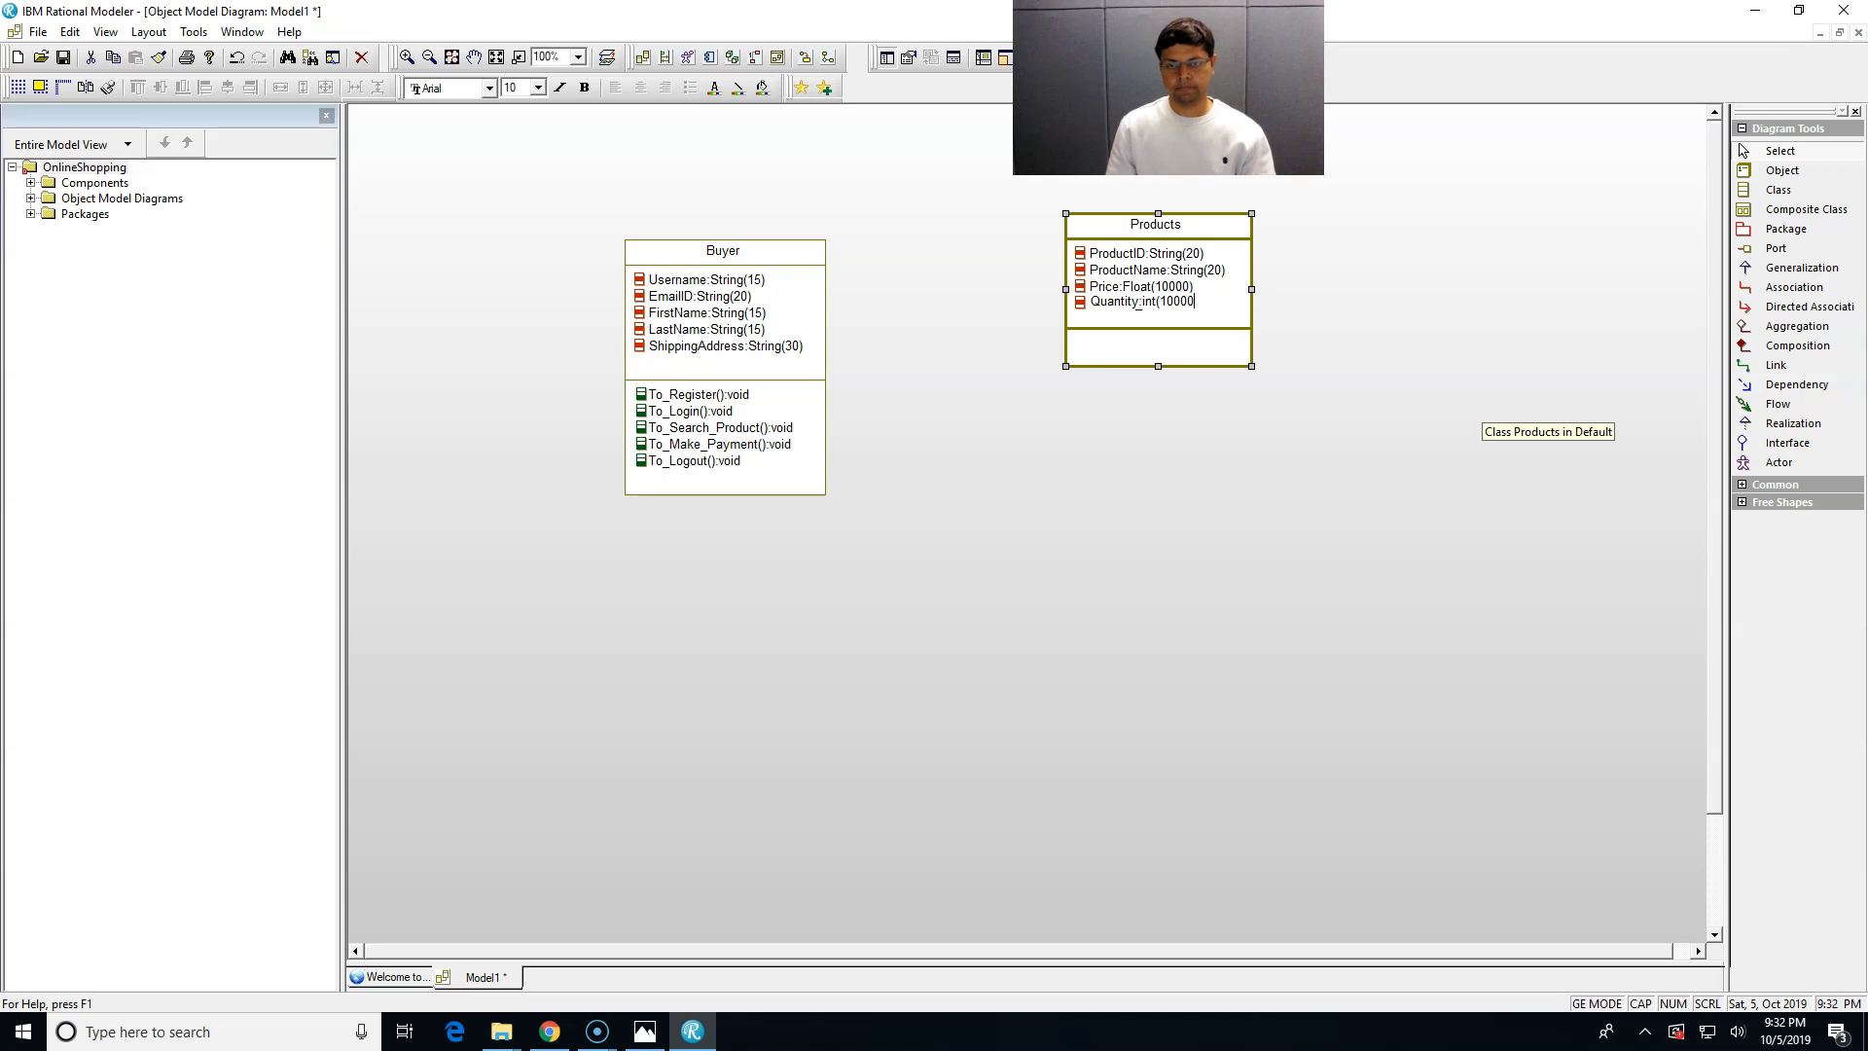
key("Return")
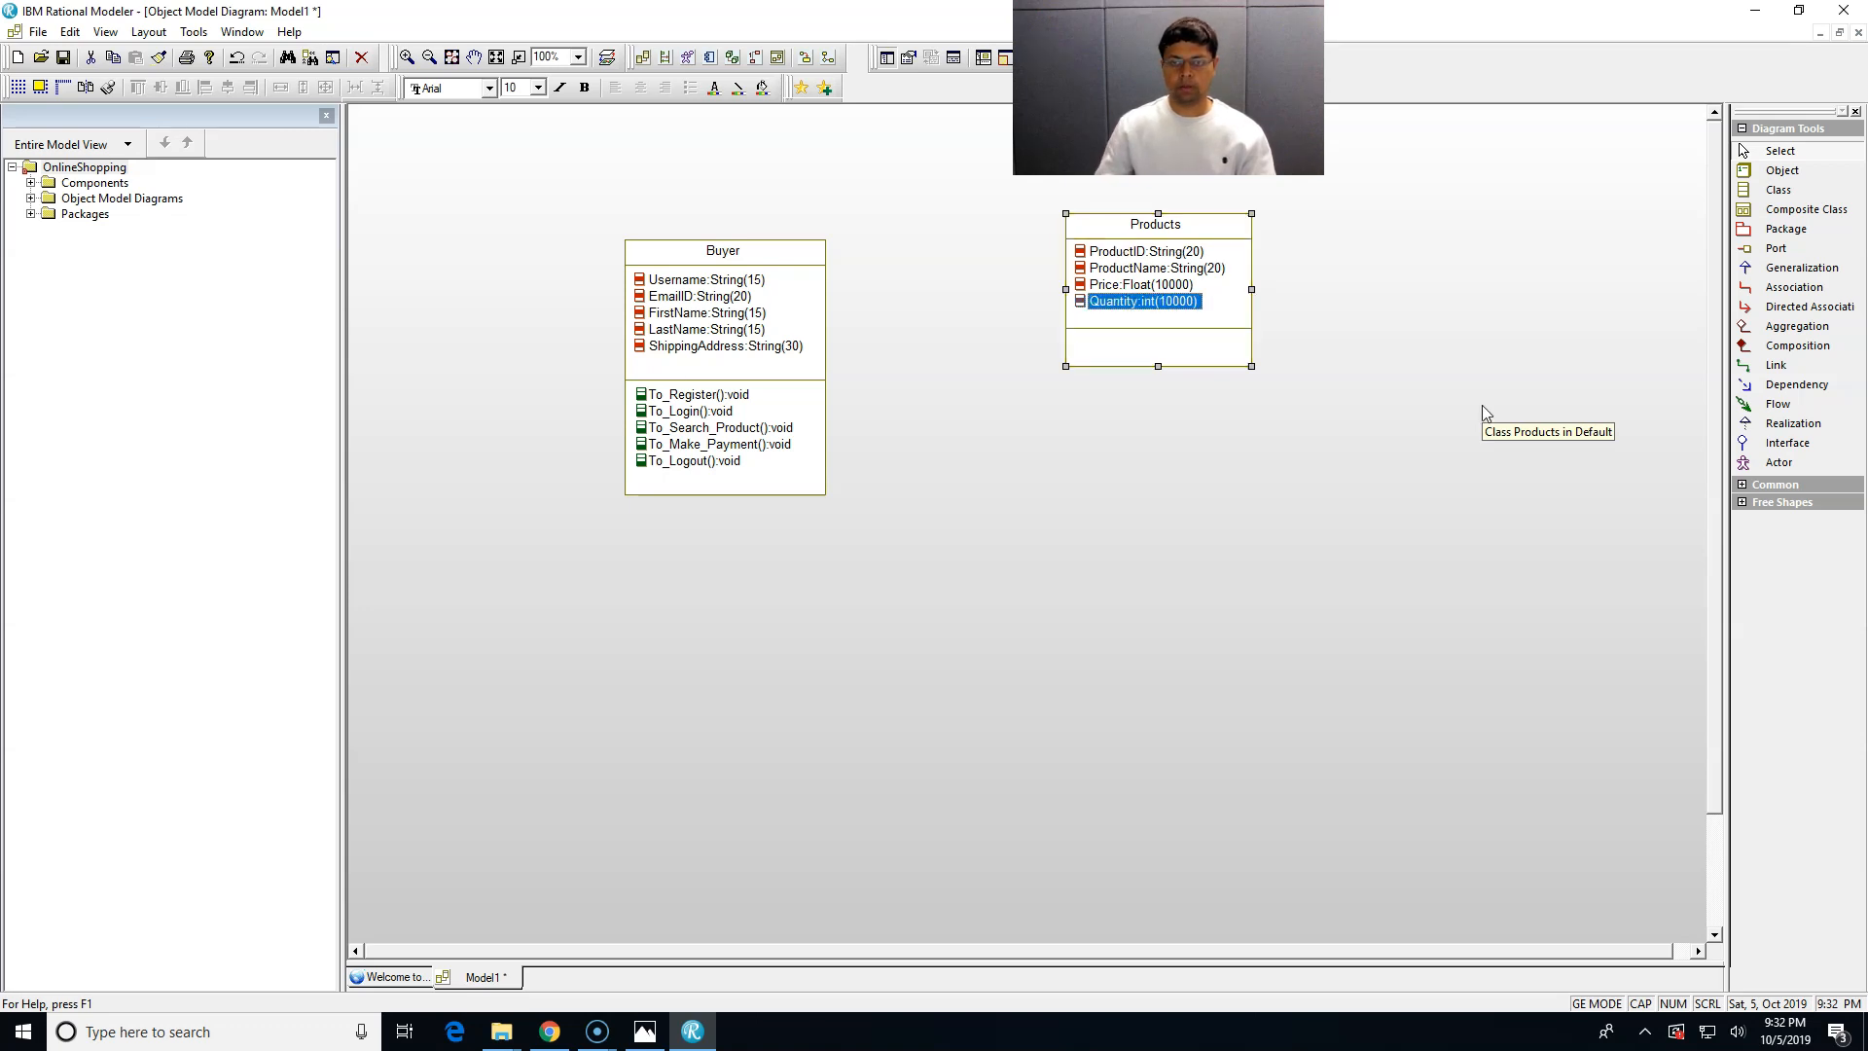
- Add the operation To_View_Product() to the Products class
left_click(1163, 348)
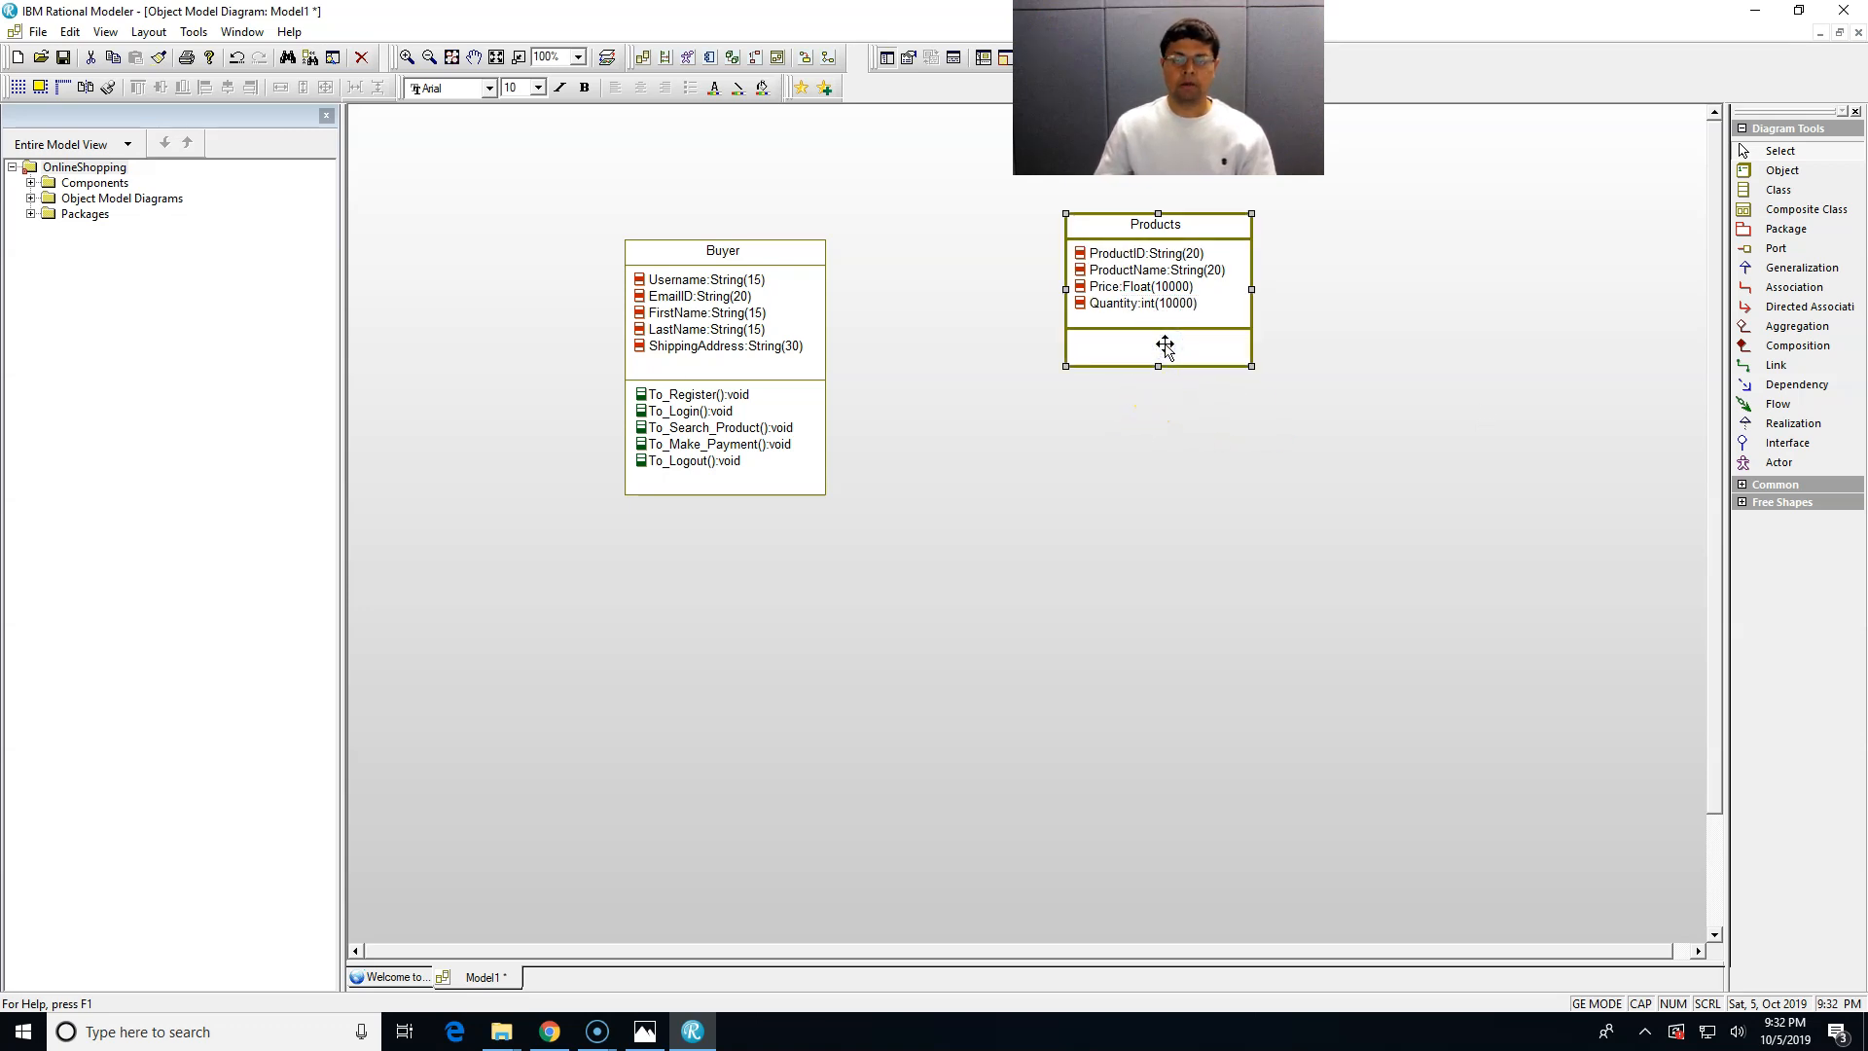
right_click(1165, 349)
left_click(1255, 385)
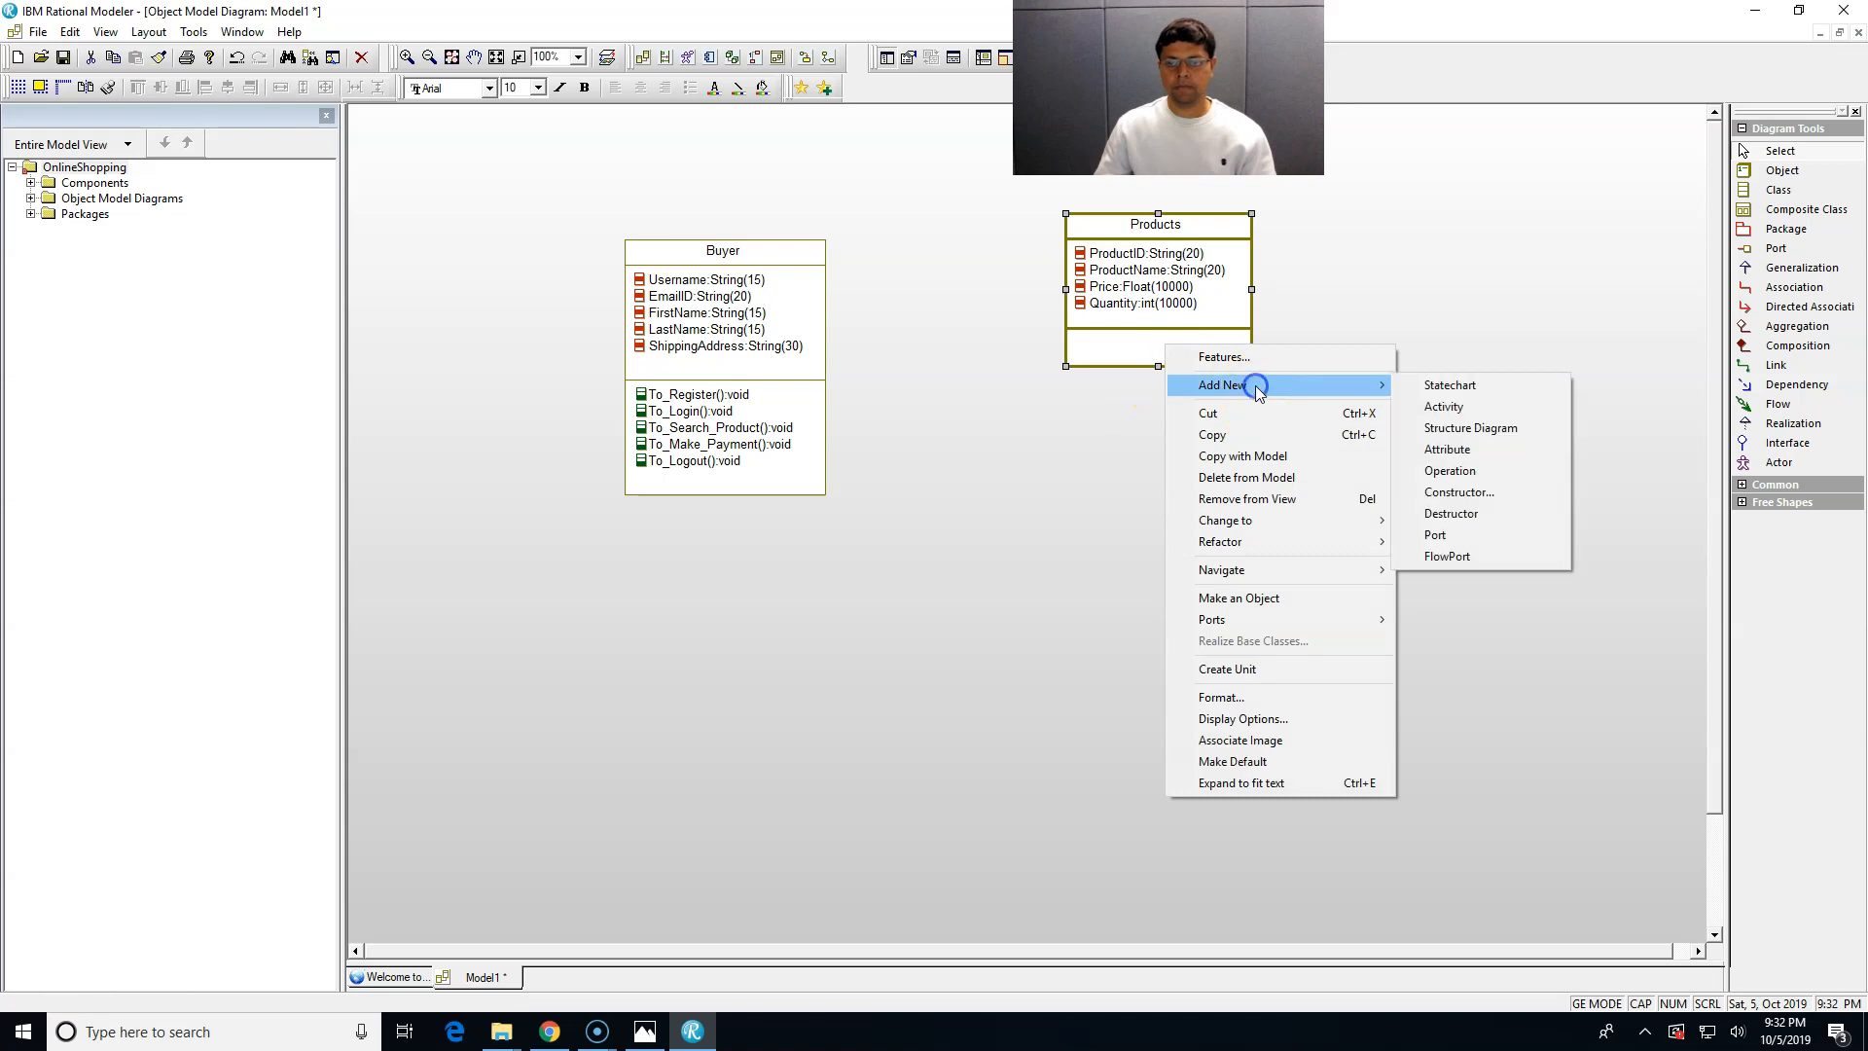
left_click(1467, 475)
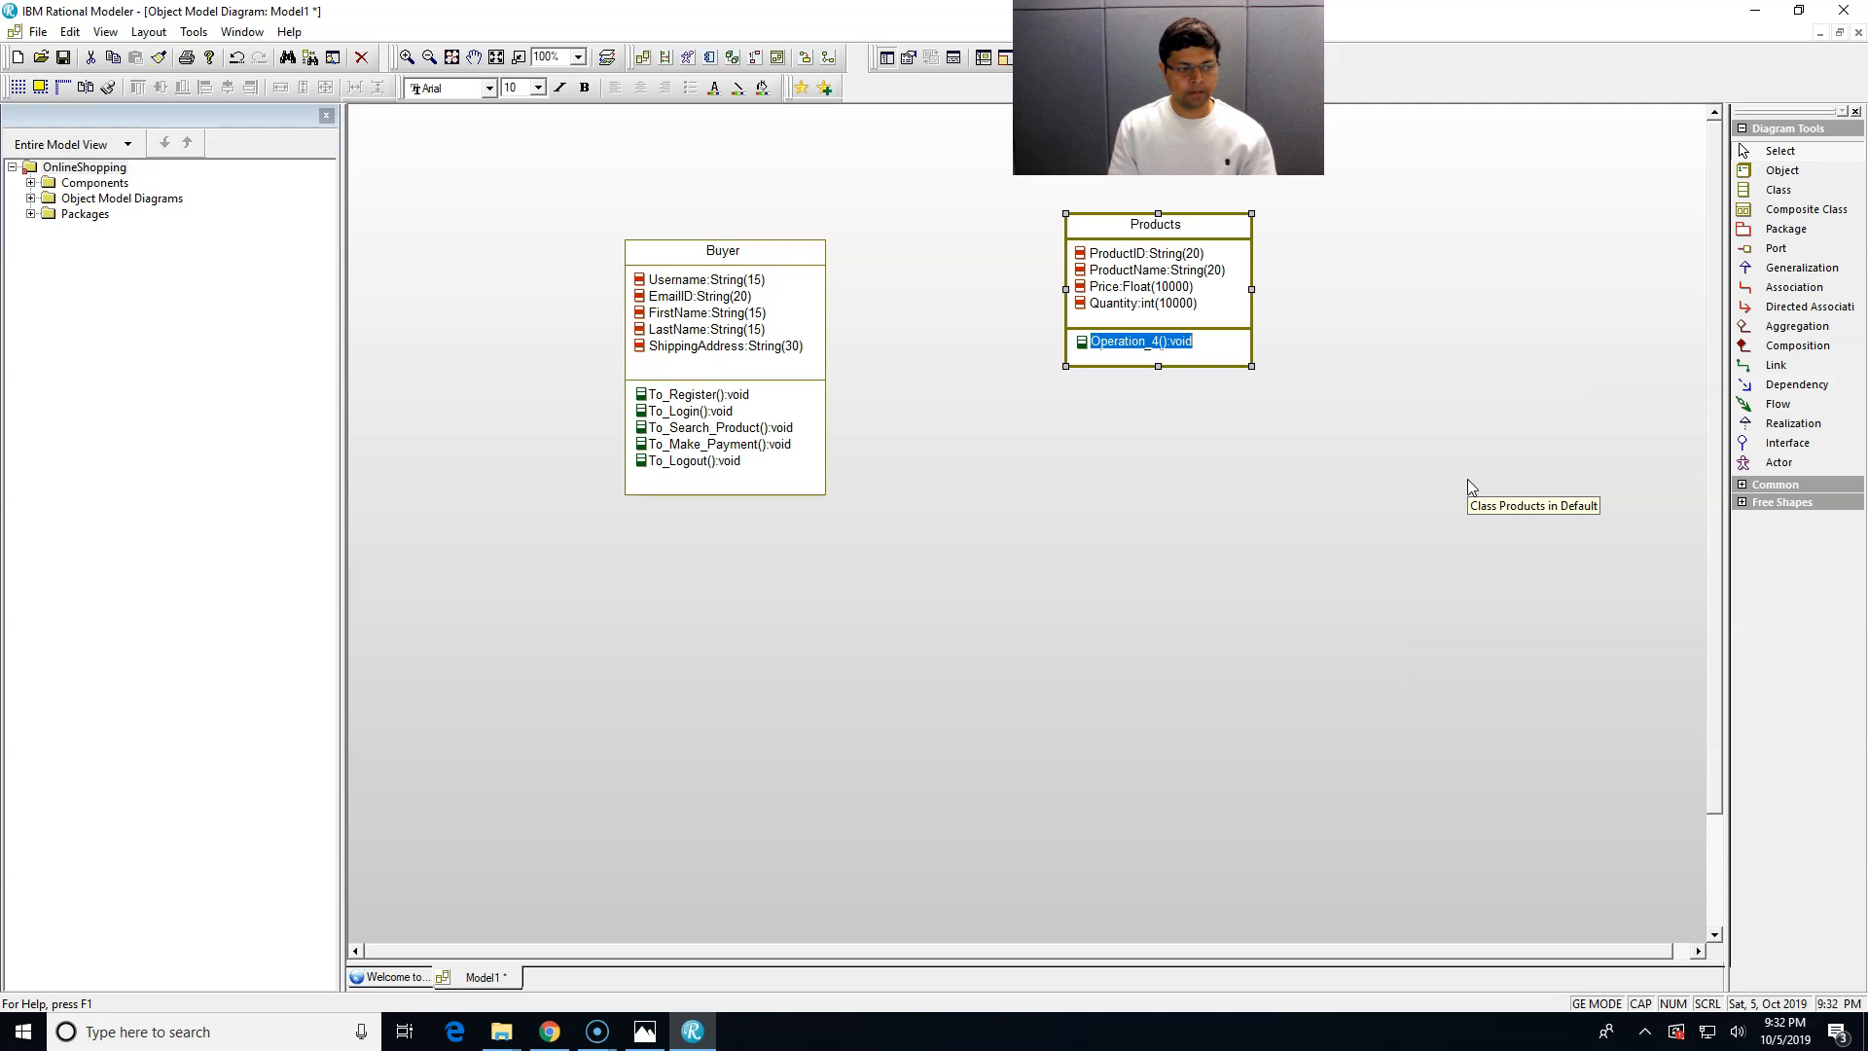
type("To_View_")
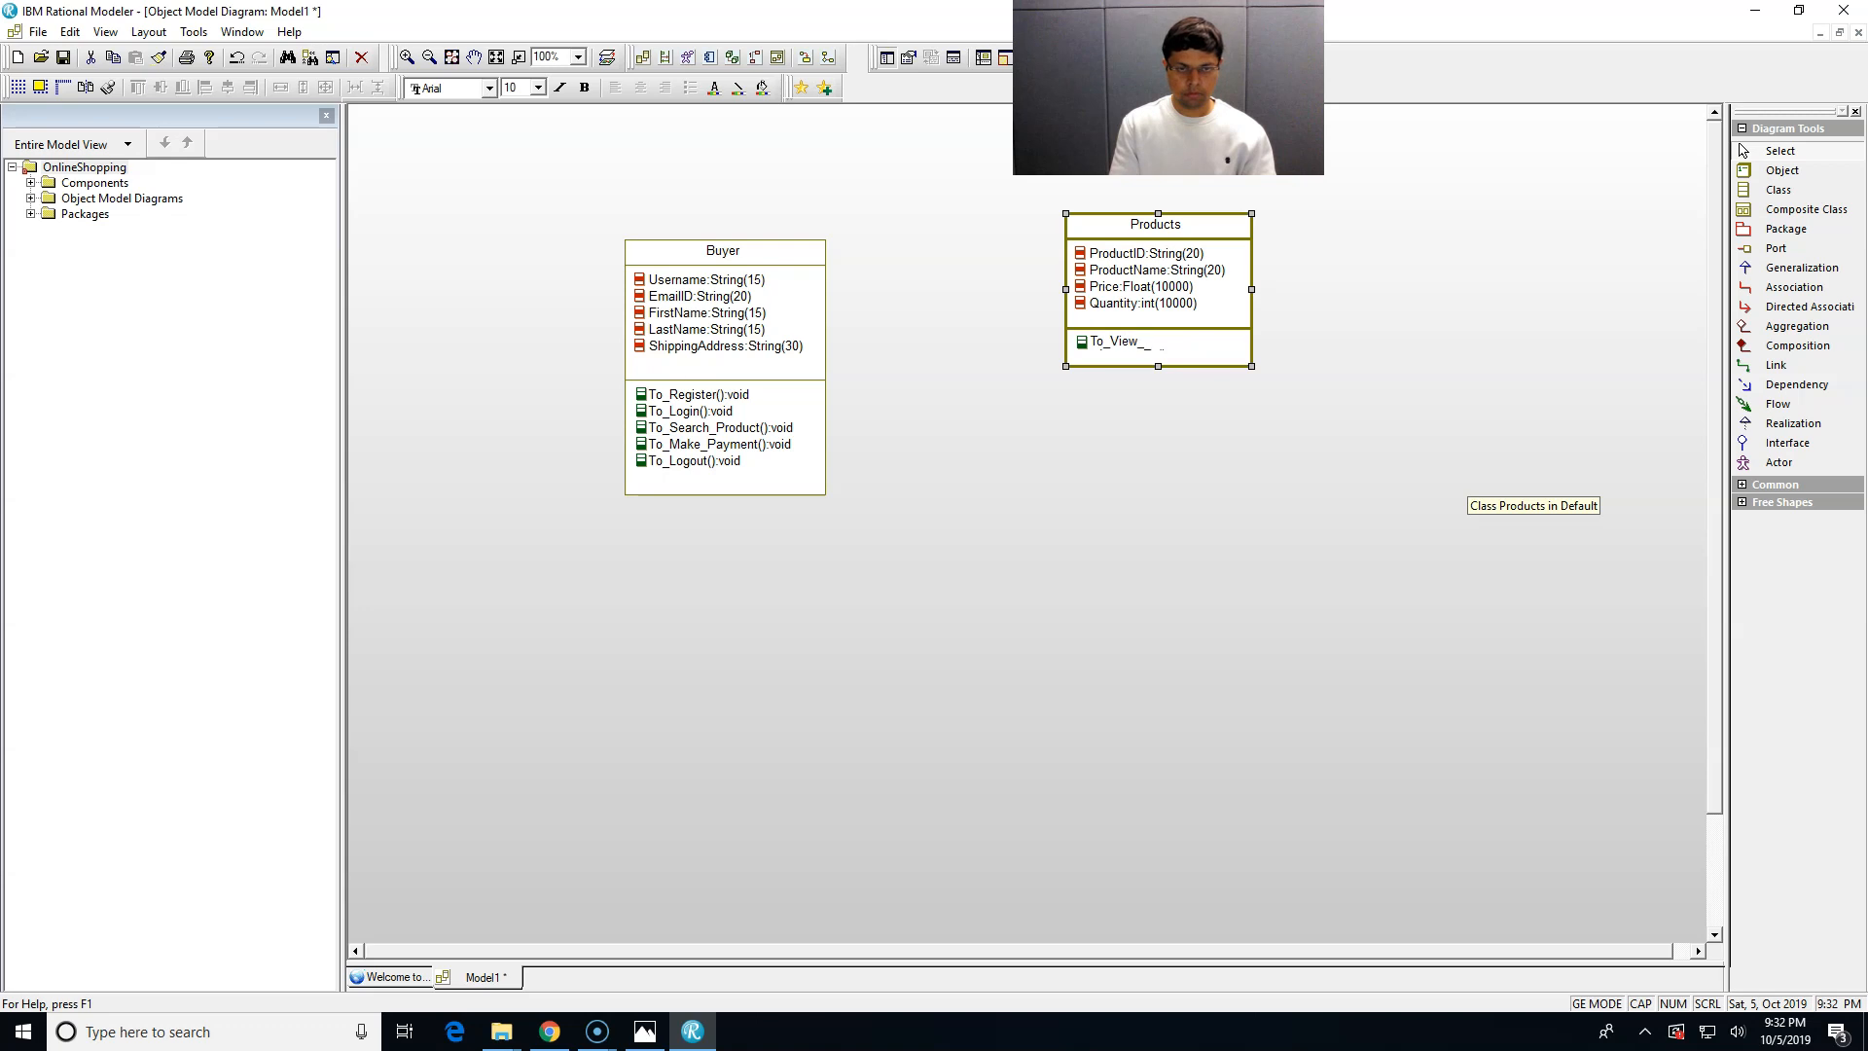
type("Product(")
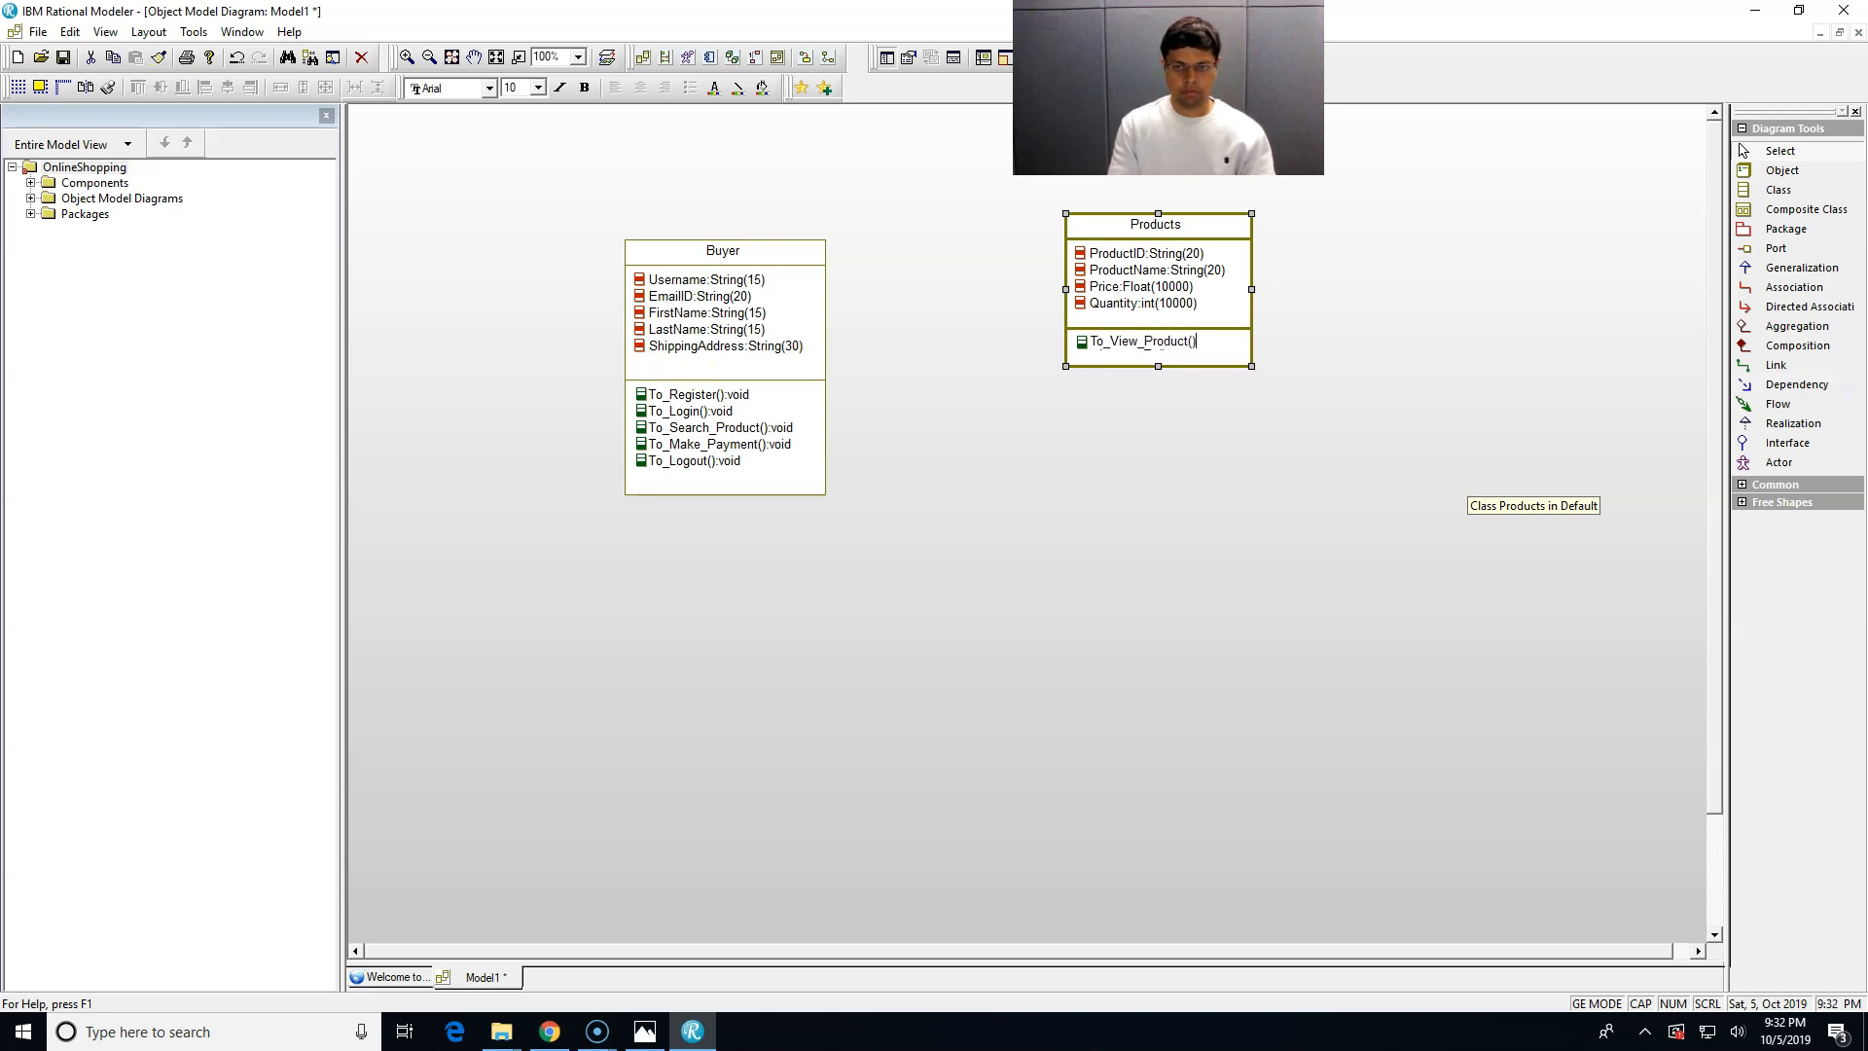
key("Return")
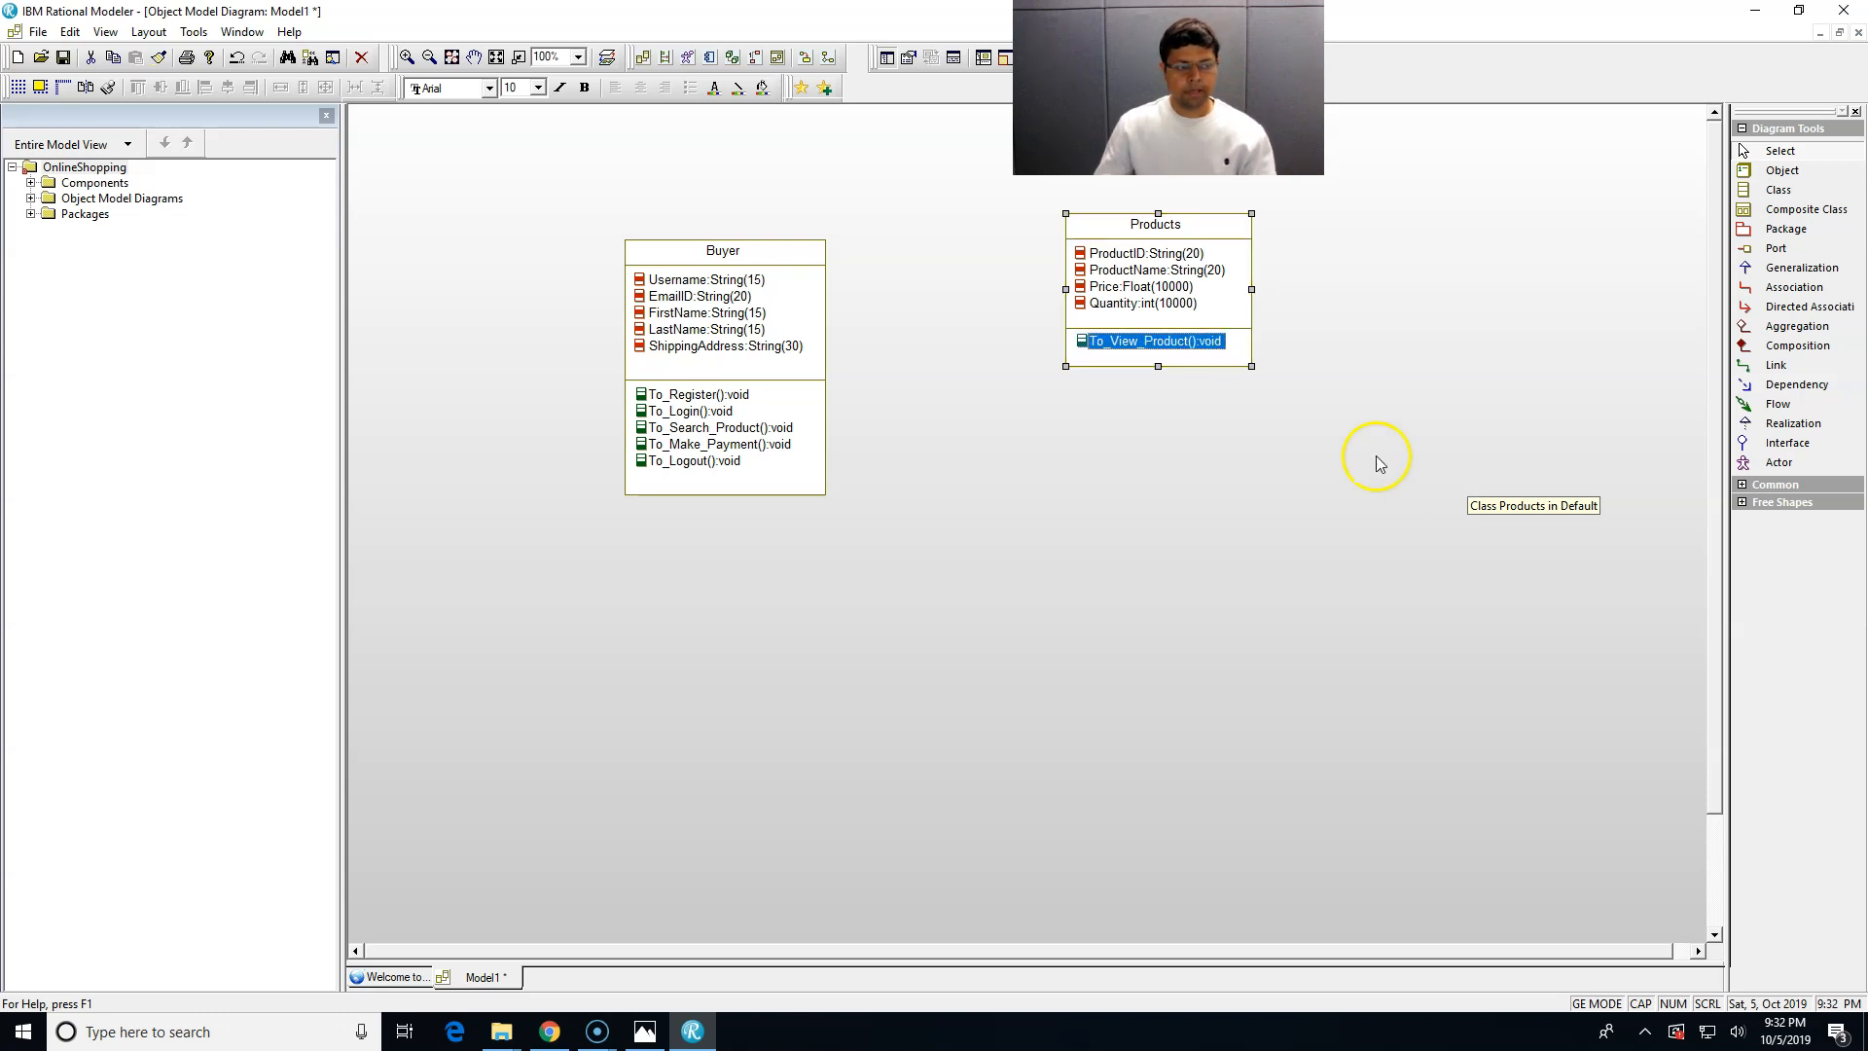
- Add the operation To_Compare_Product() to the Products class below To_View_Product
right_click(1216, 352)
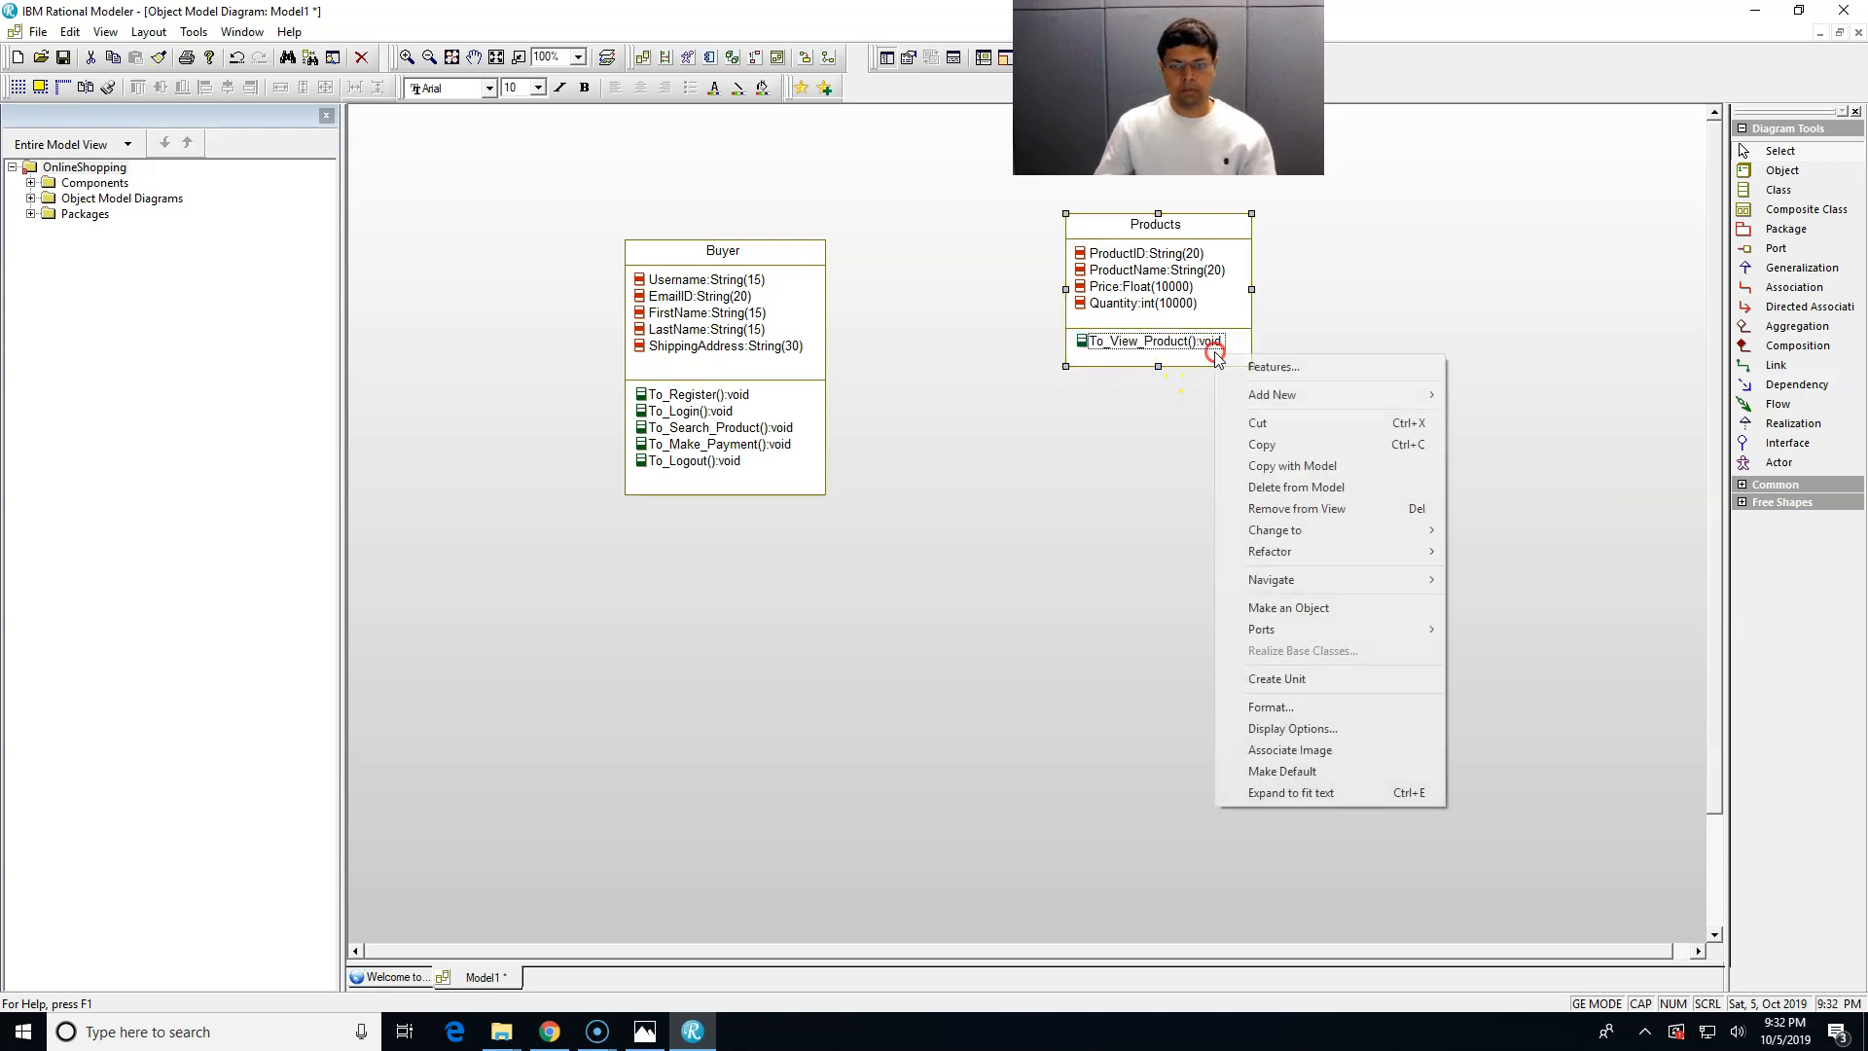
mouse_move(1297, 394)
left_click(1524, 485)
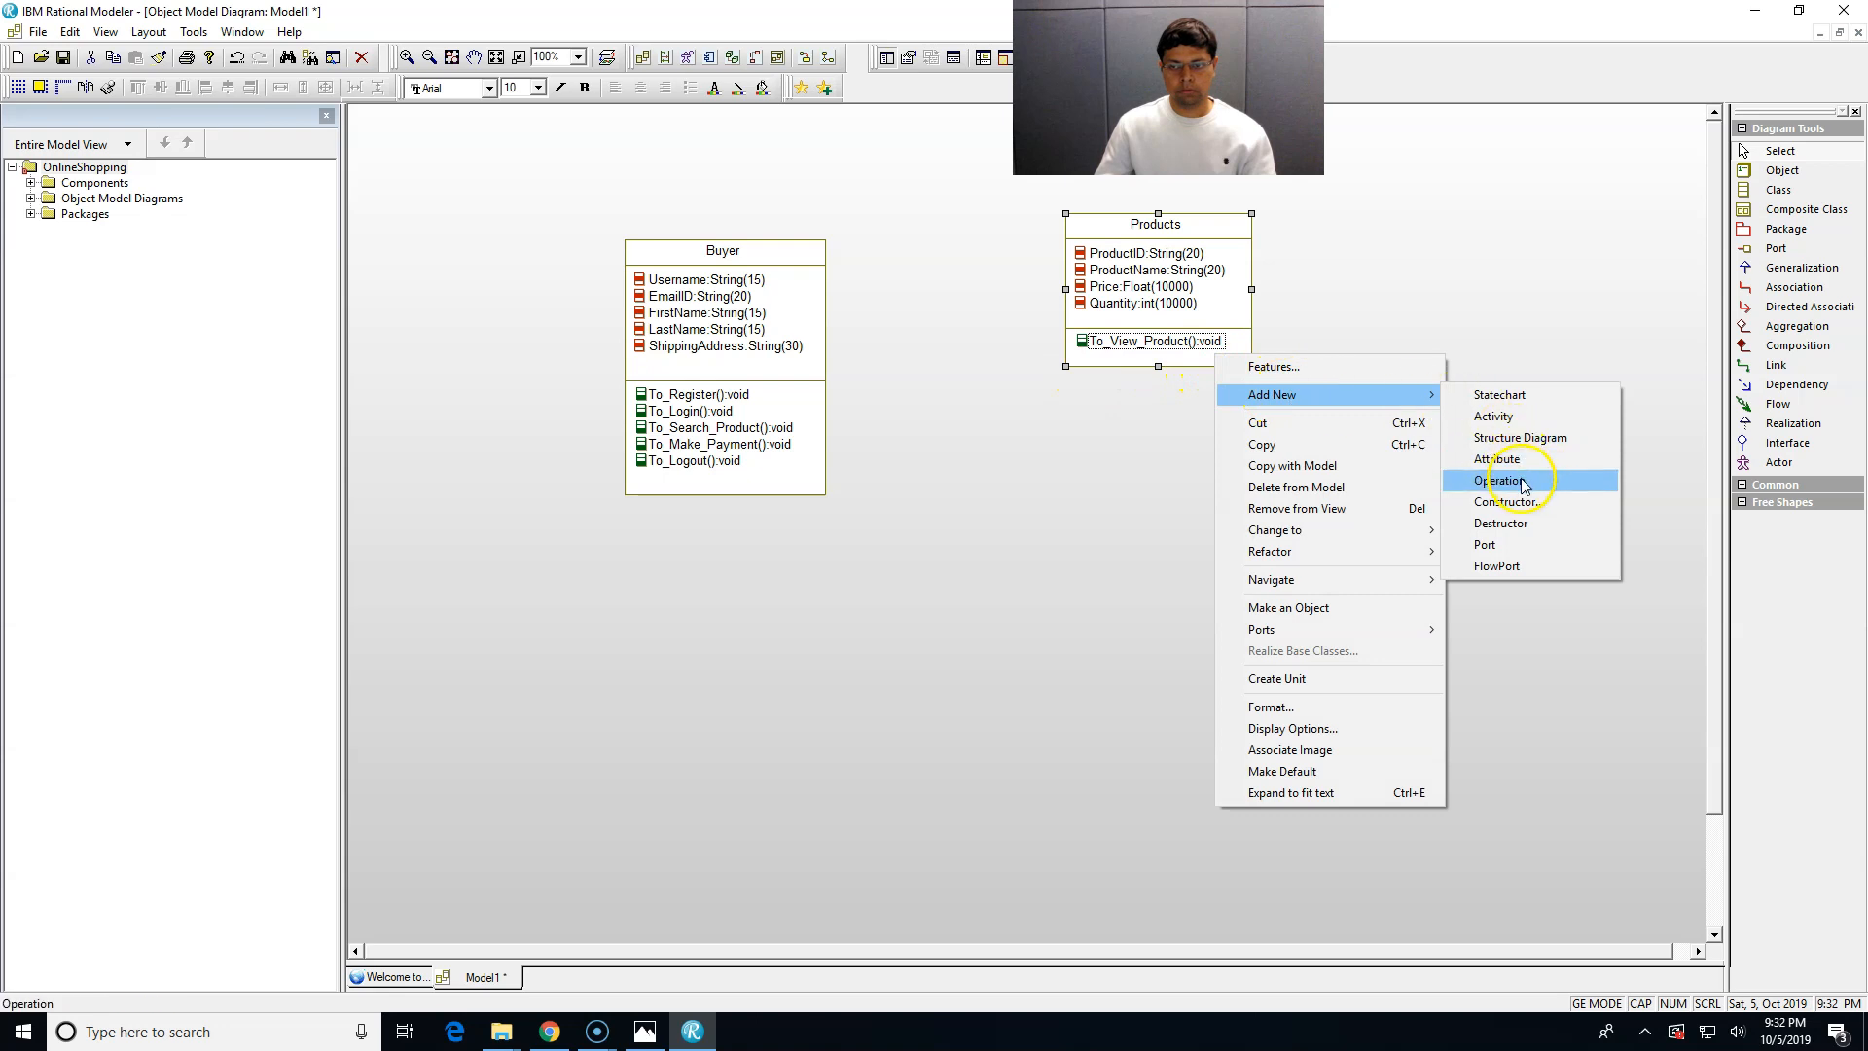
type("To_Compare")
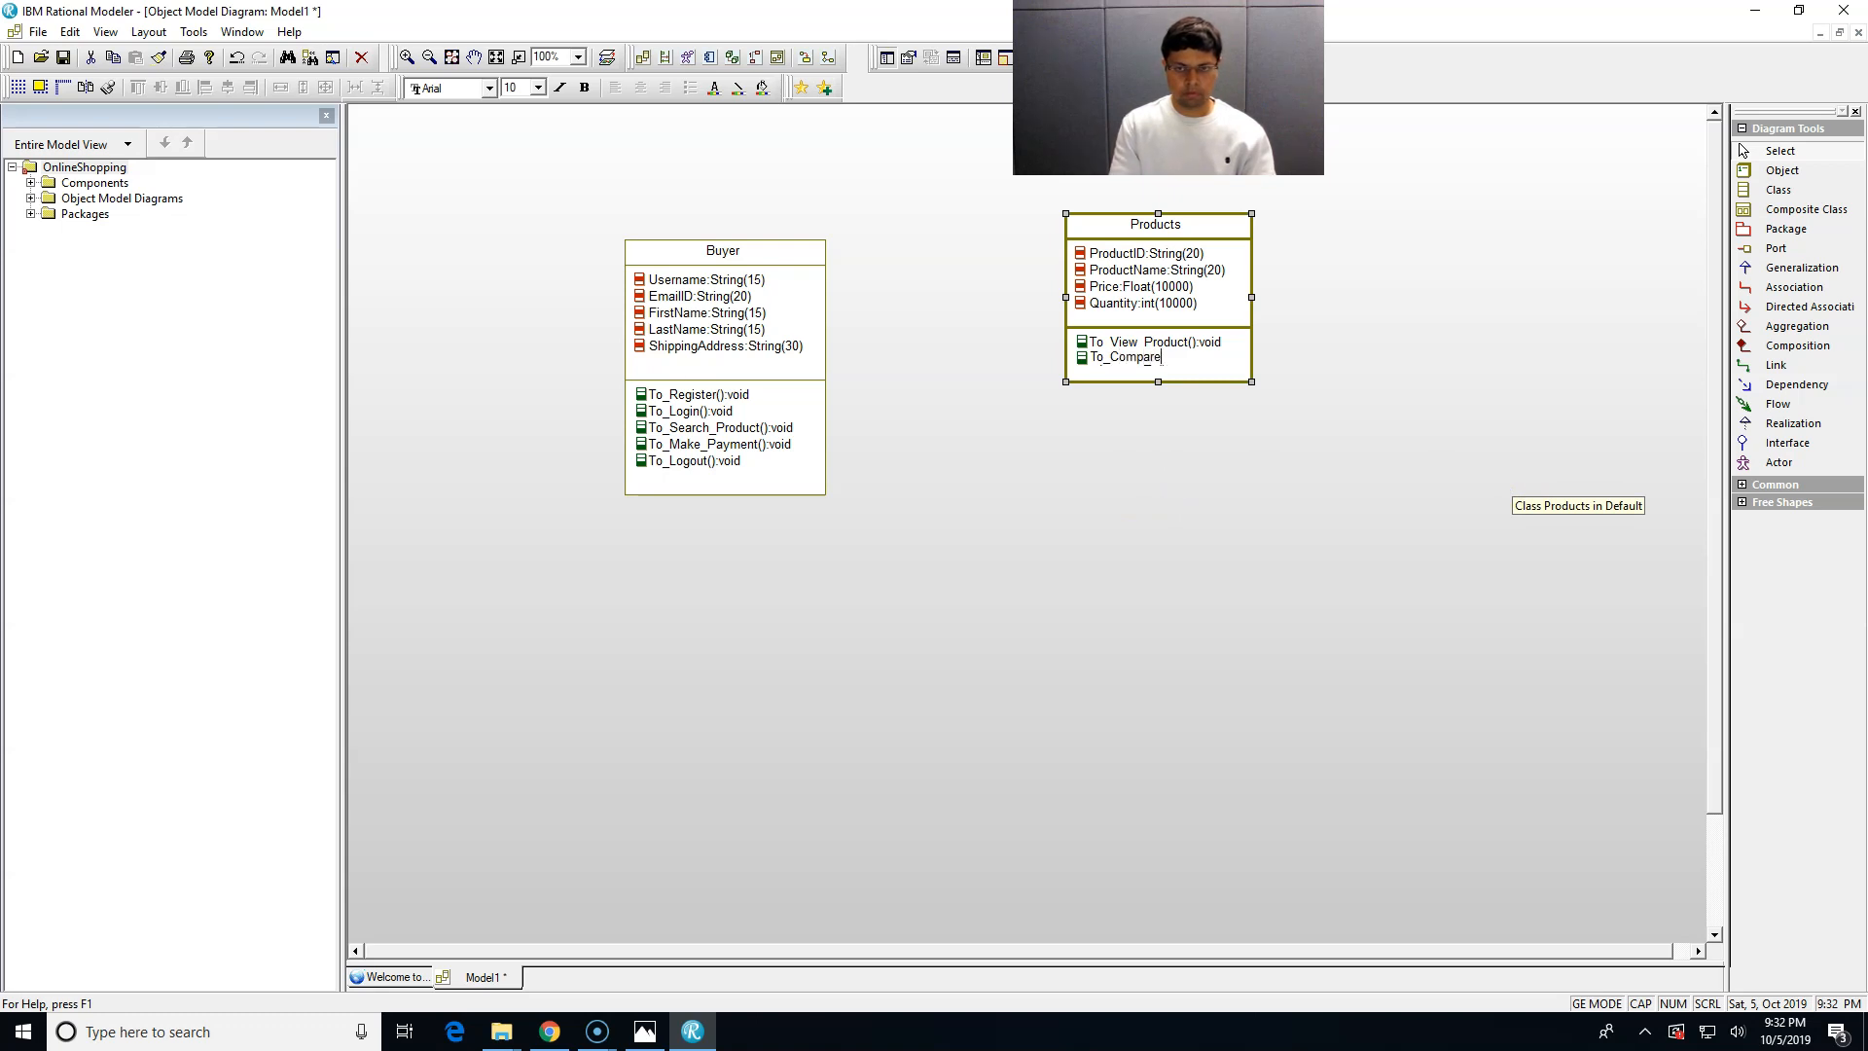
type("_Product()")
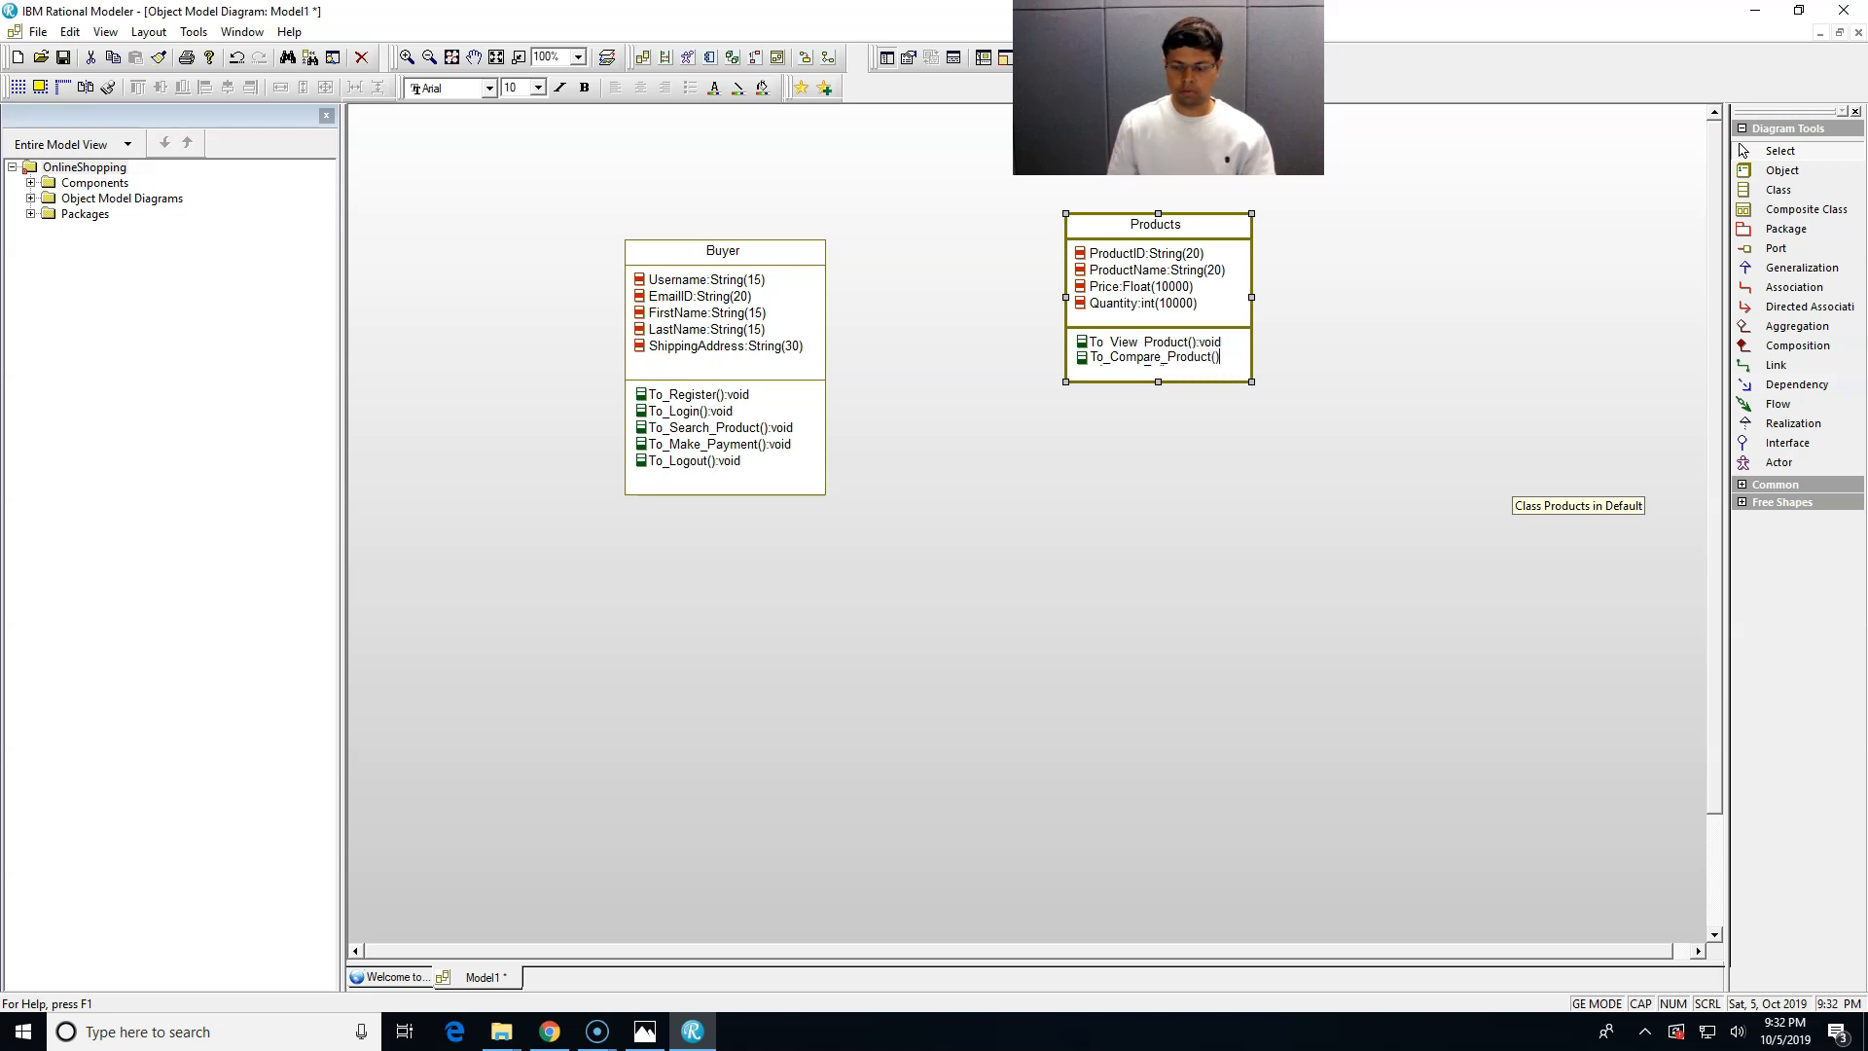
key("Return")
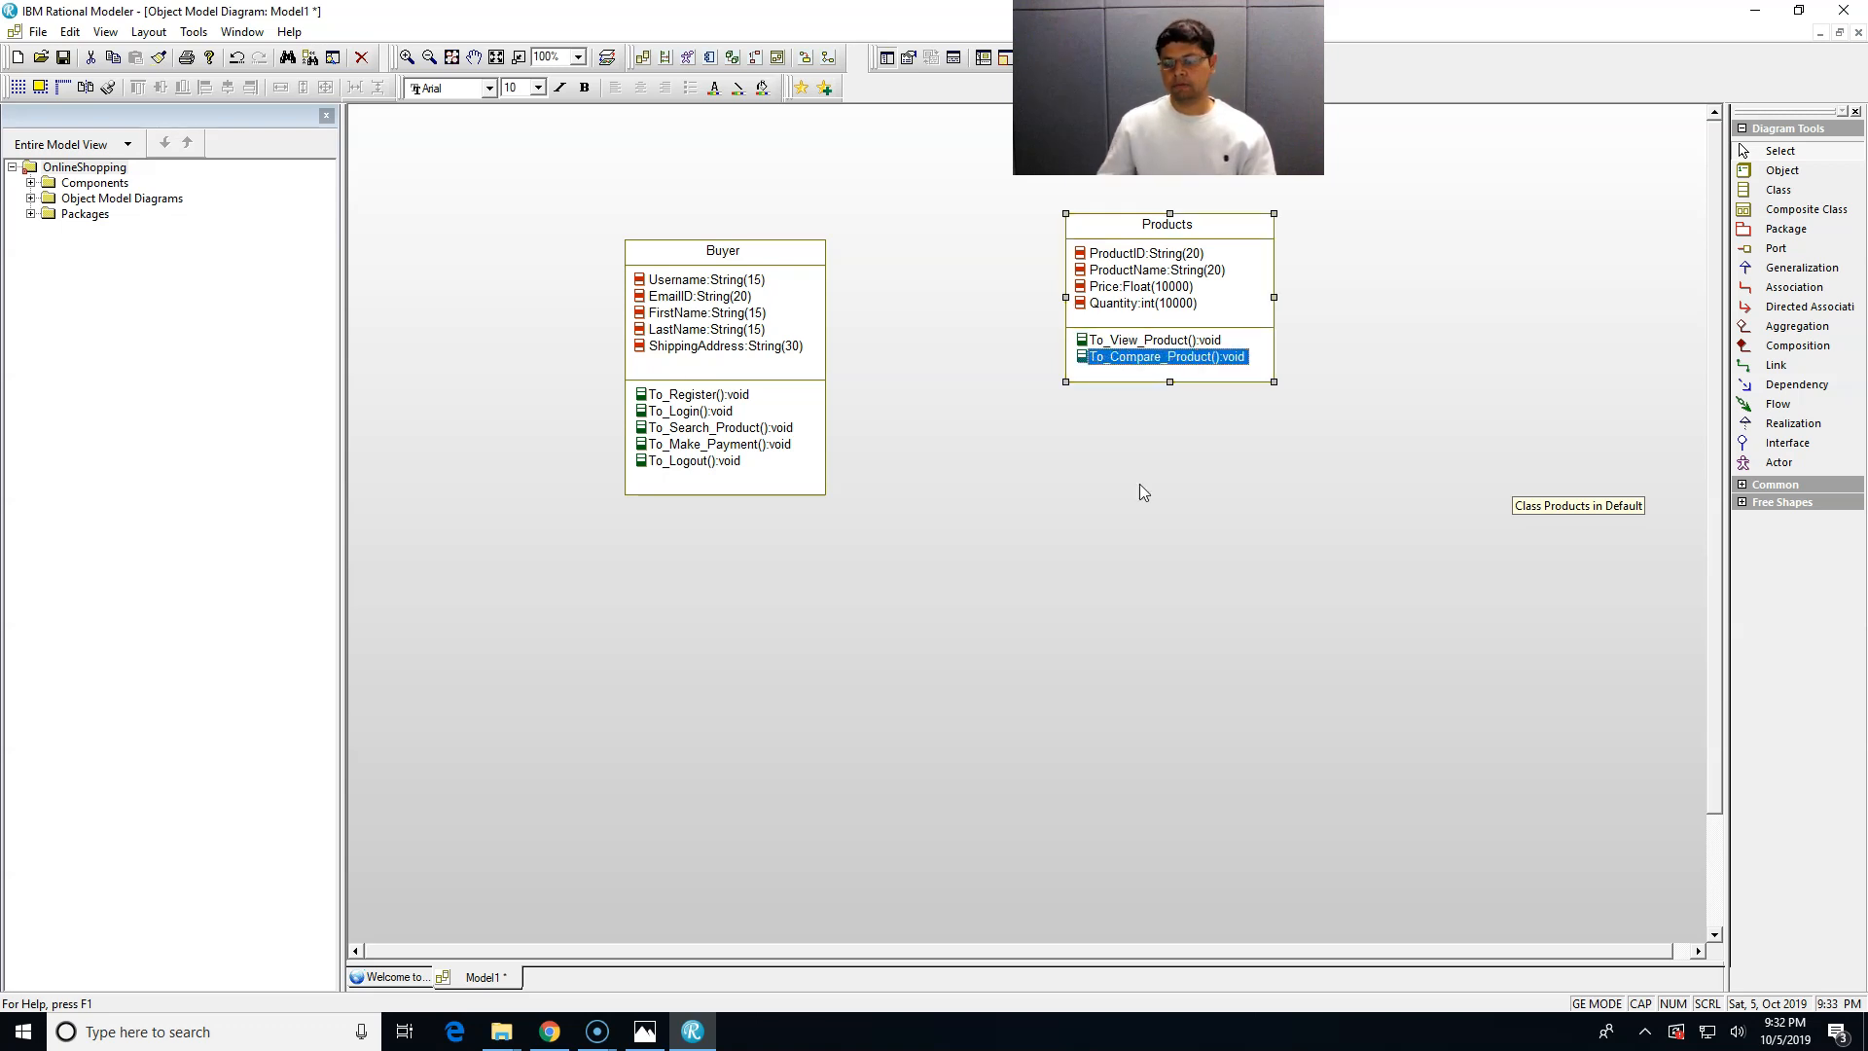
- Move the Products class slightly closer to the Buyer class, roughly level with its upper edge
left_click(1108, 226)
left_click_drag(1108, 226, 1055, 256)
left_click(1014, 481)
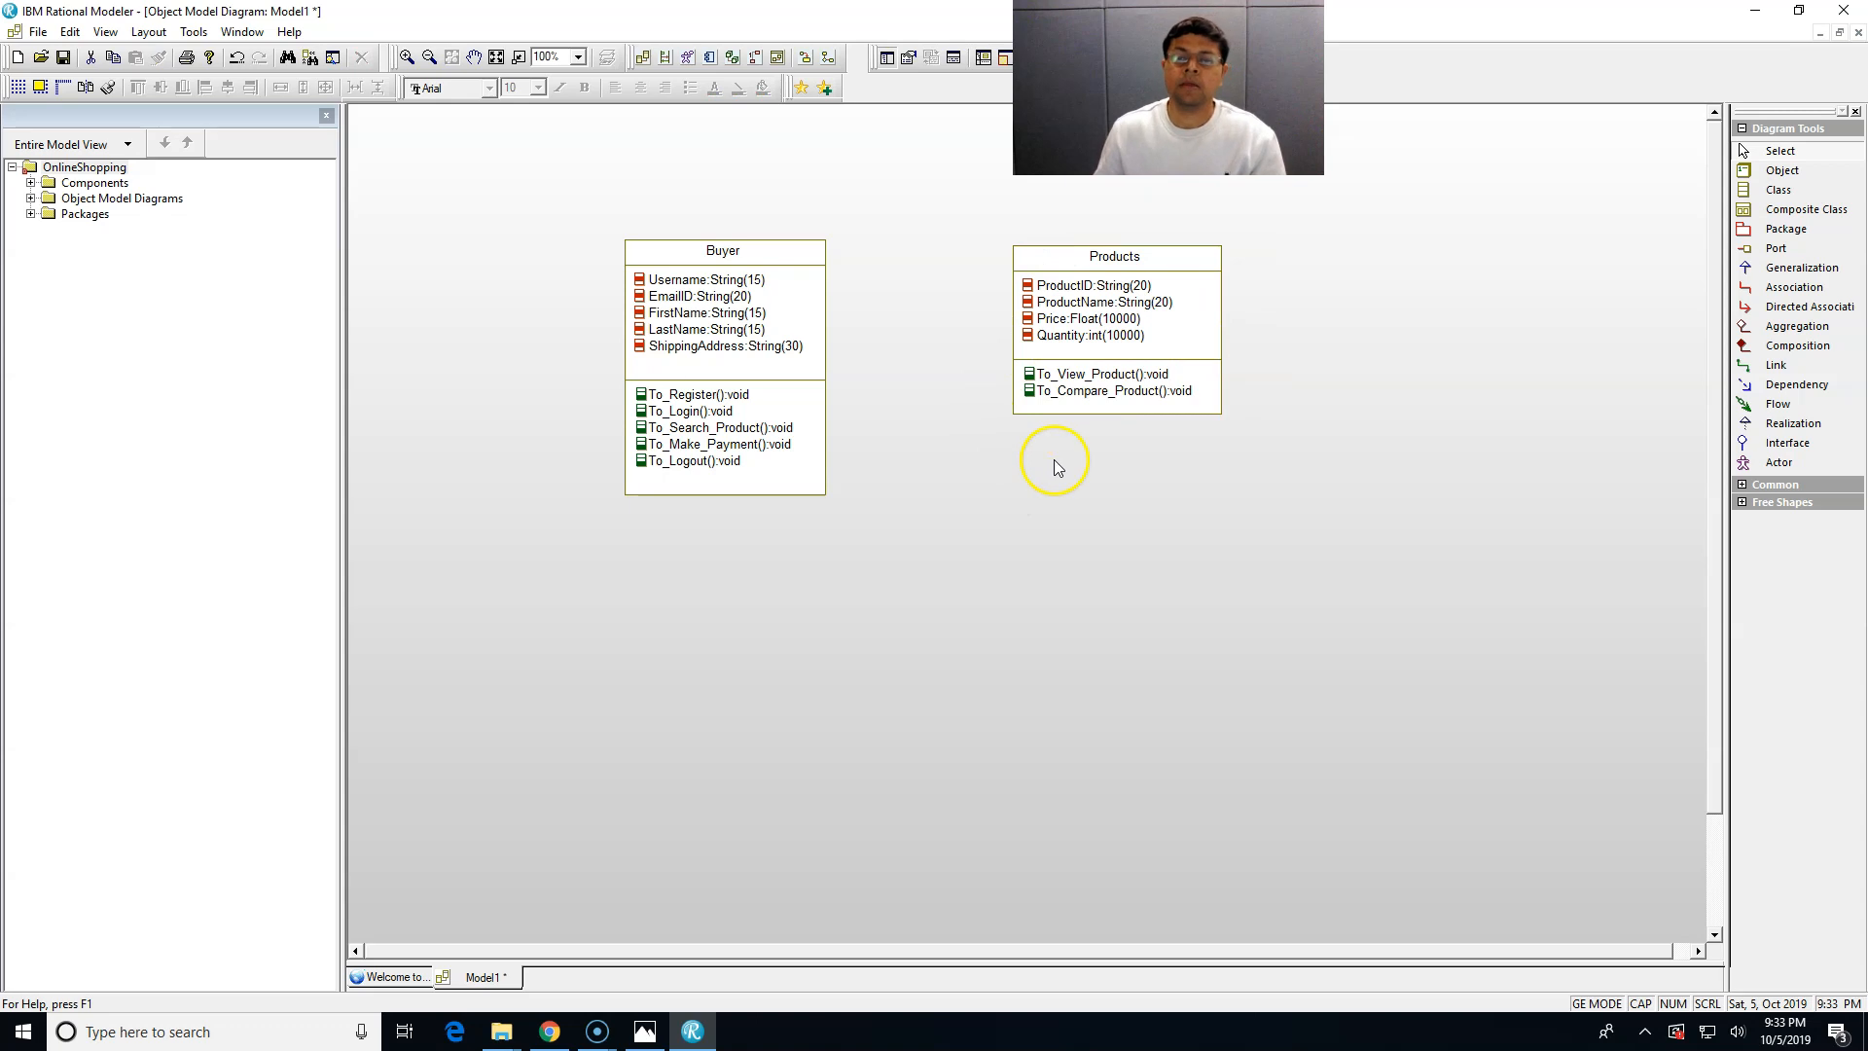
- Format the Products class outline with a red line colour and a 2 Point width
left_click(1162, 358)
left_click(1182, 199)
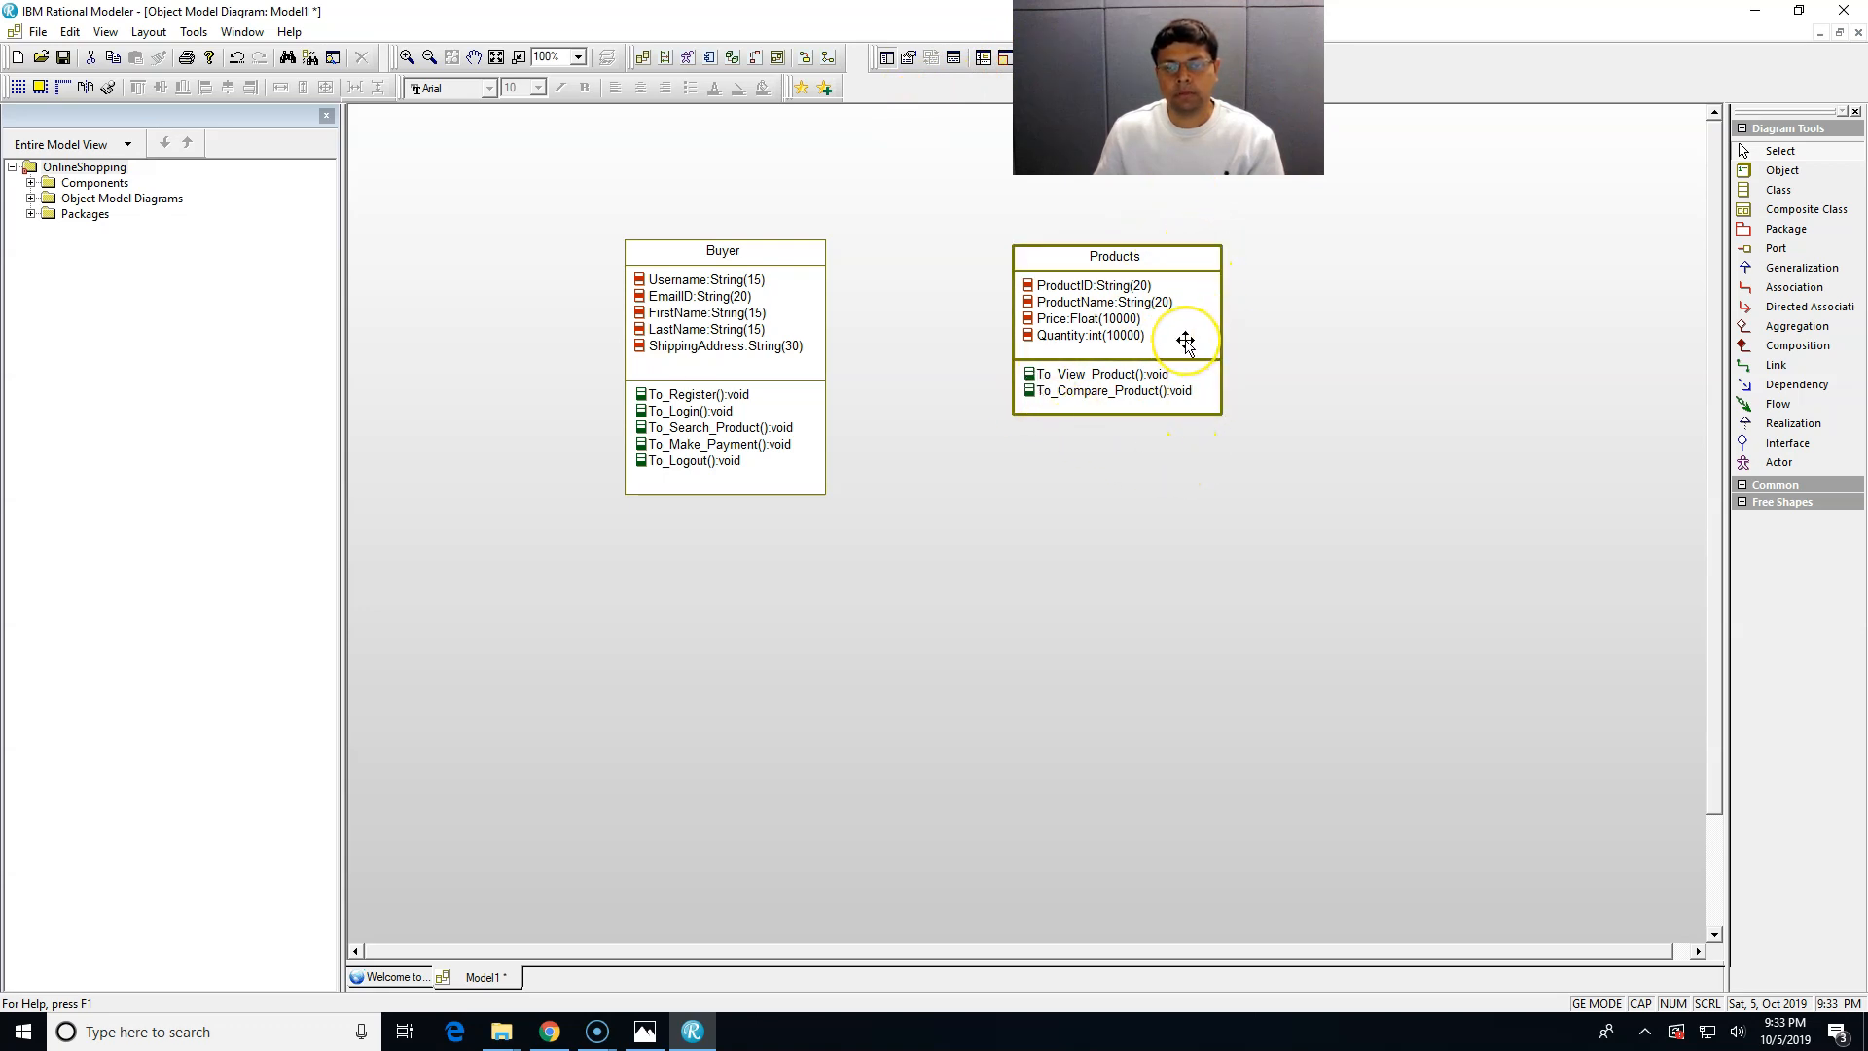
right_click(1185, 340)
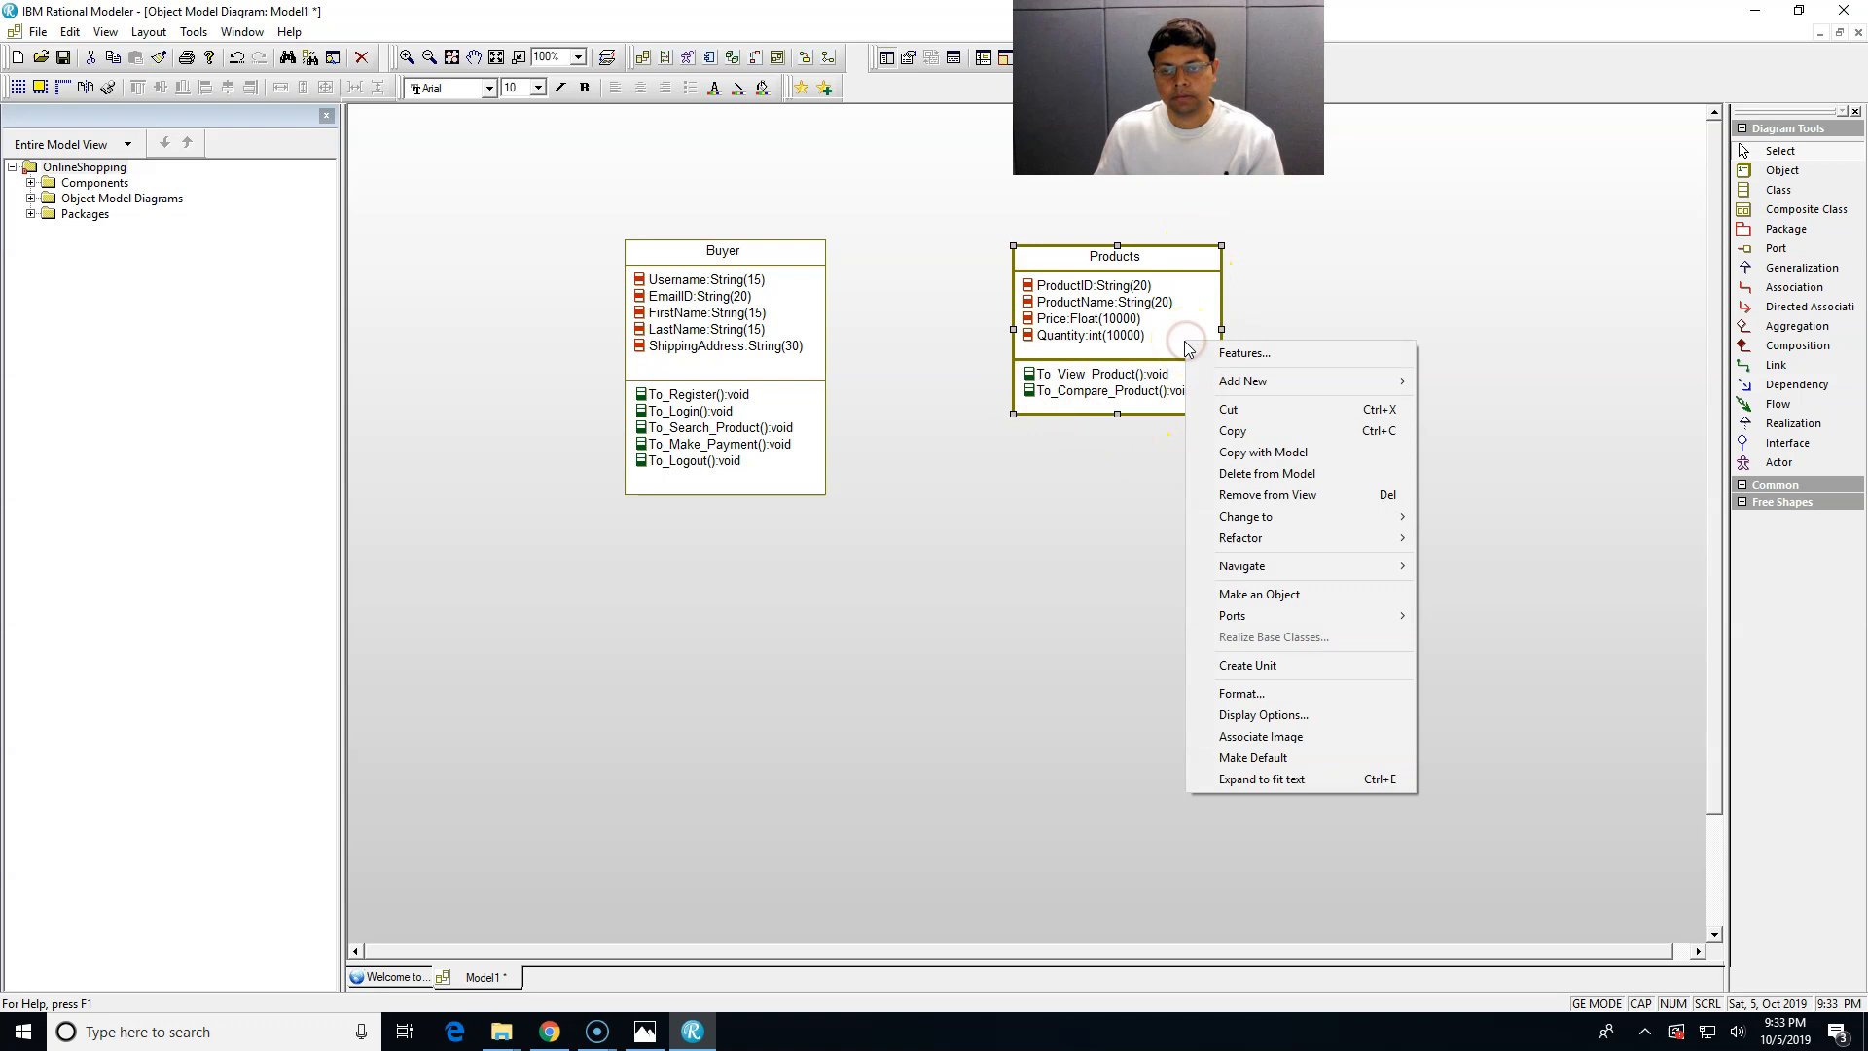
left_click(1265, 693)
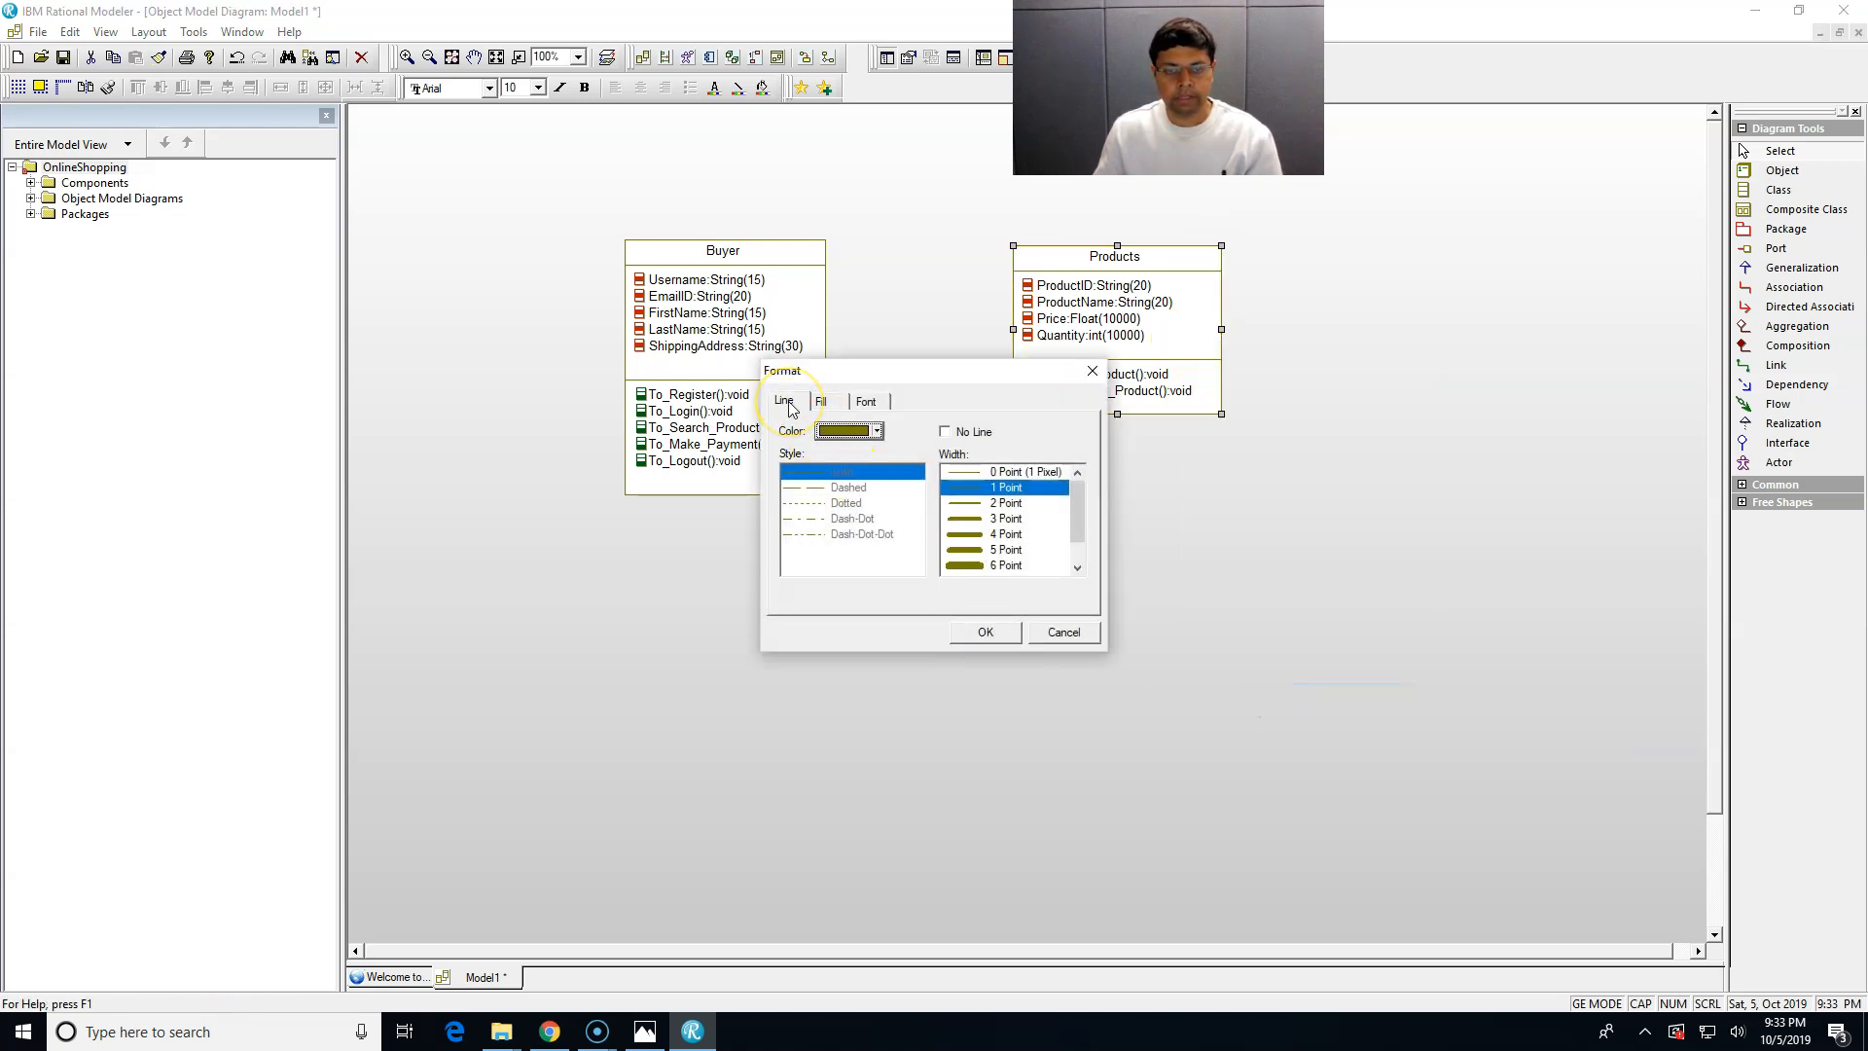
left_click(878, 430)
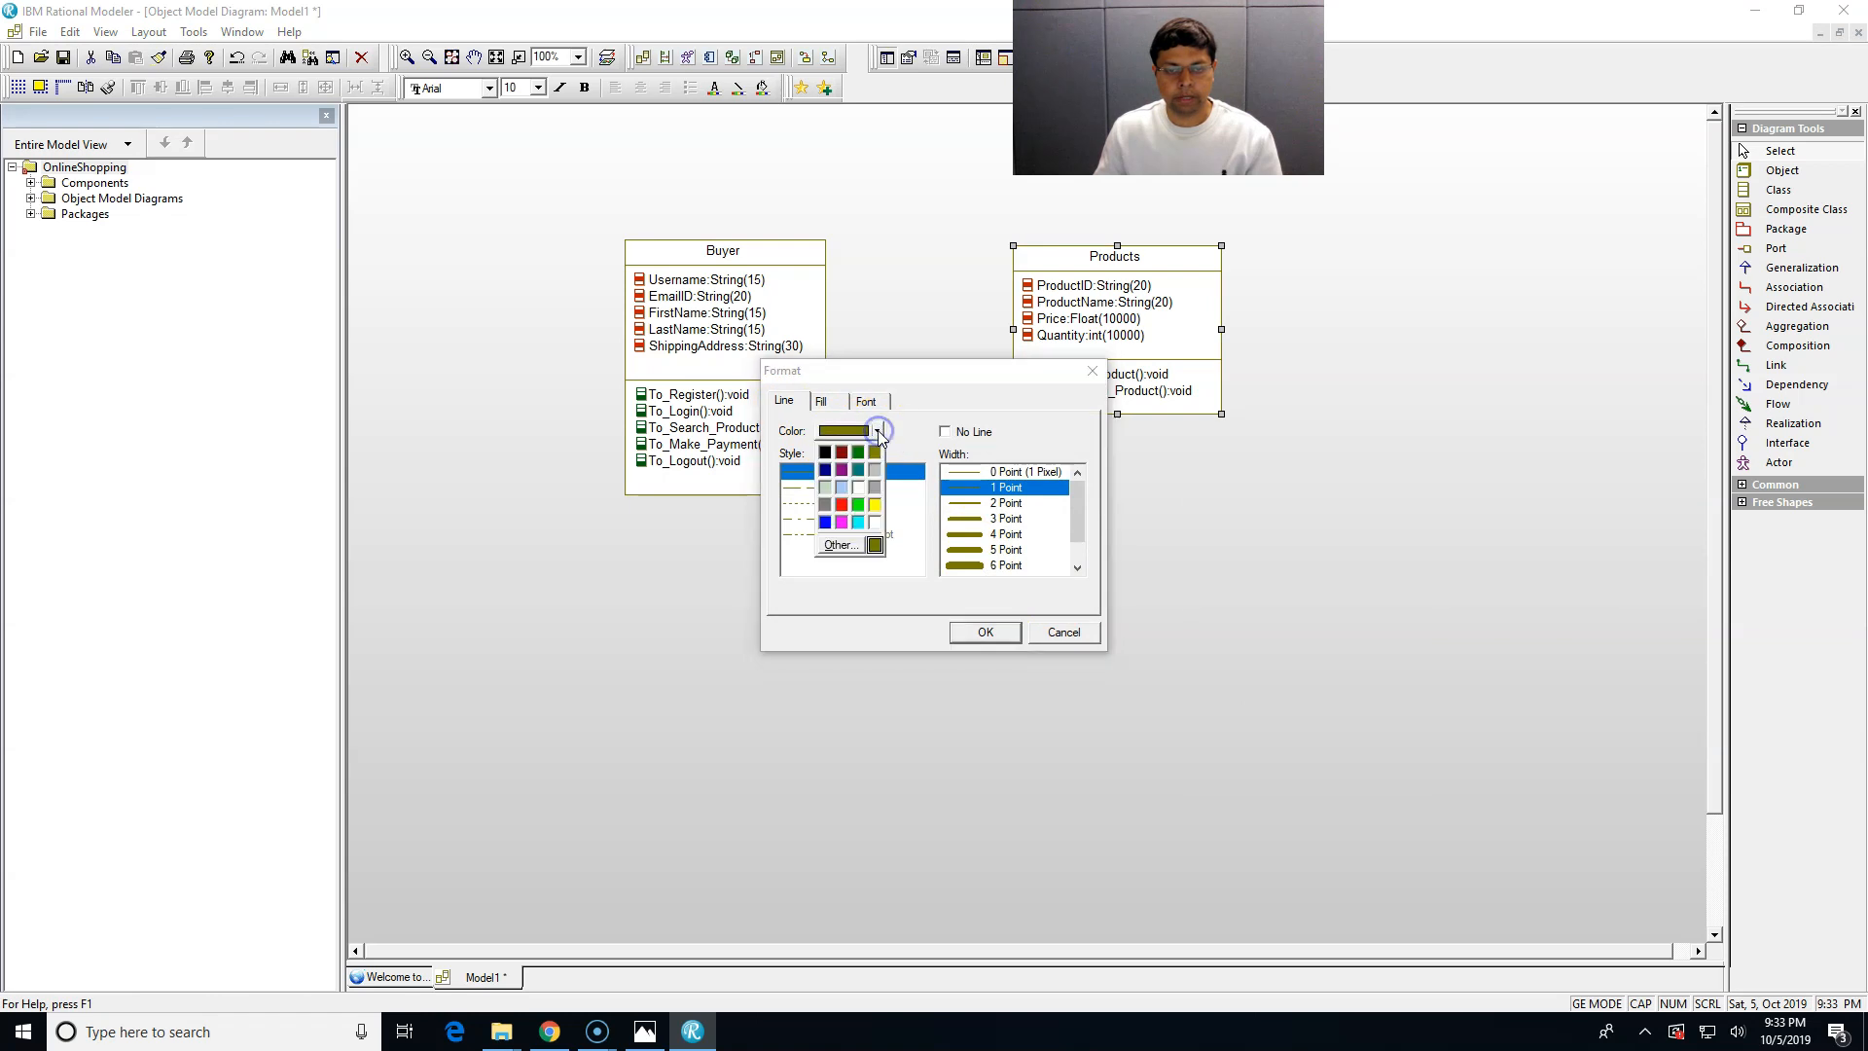
left_click(843, 505)
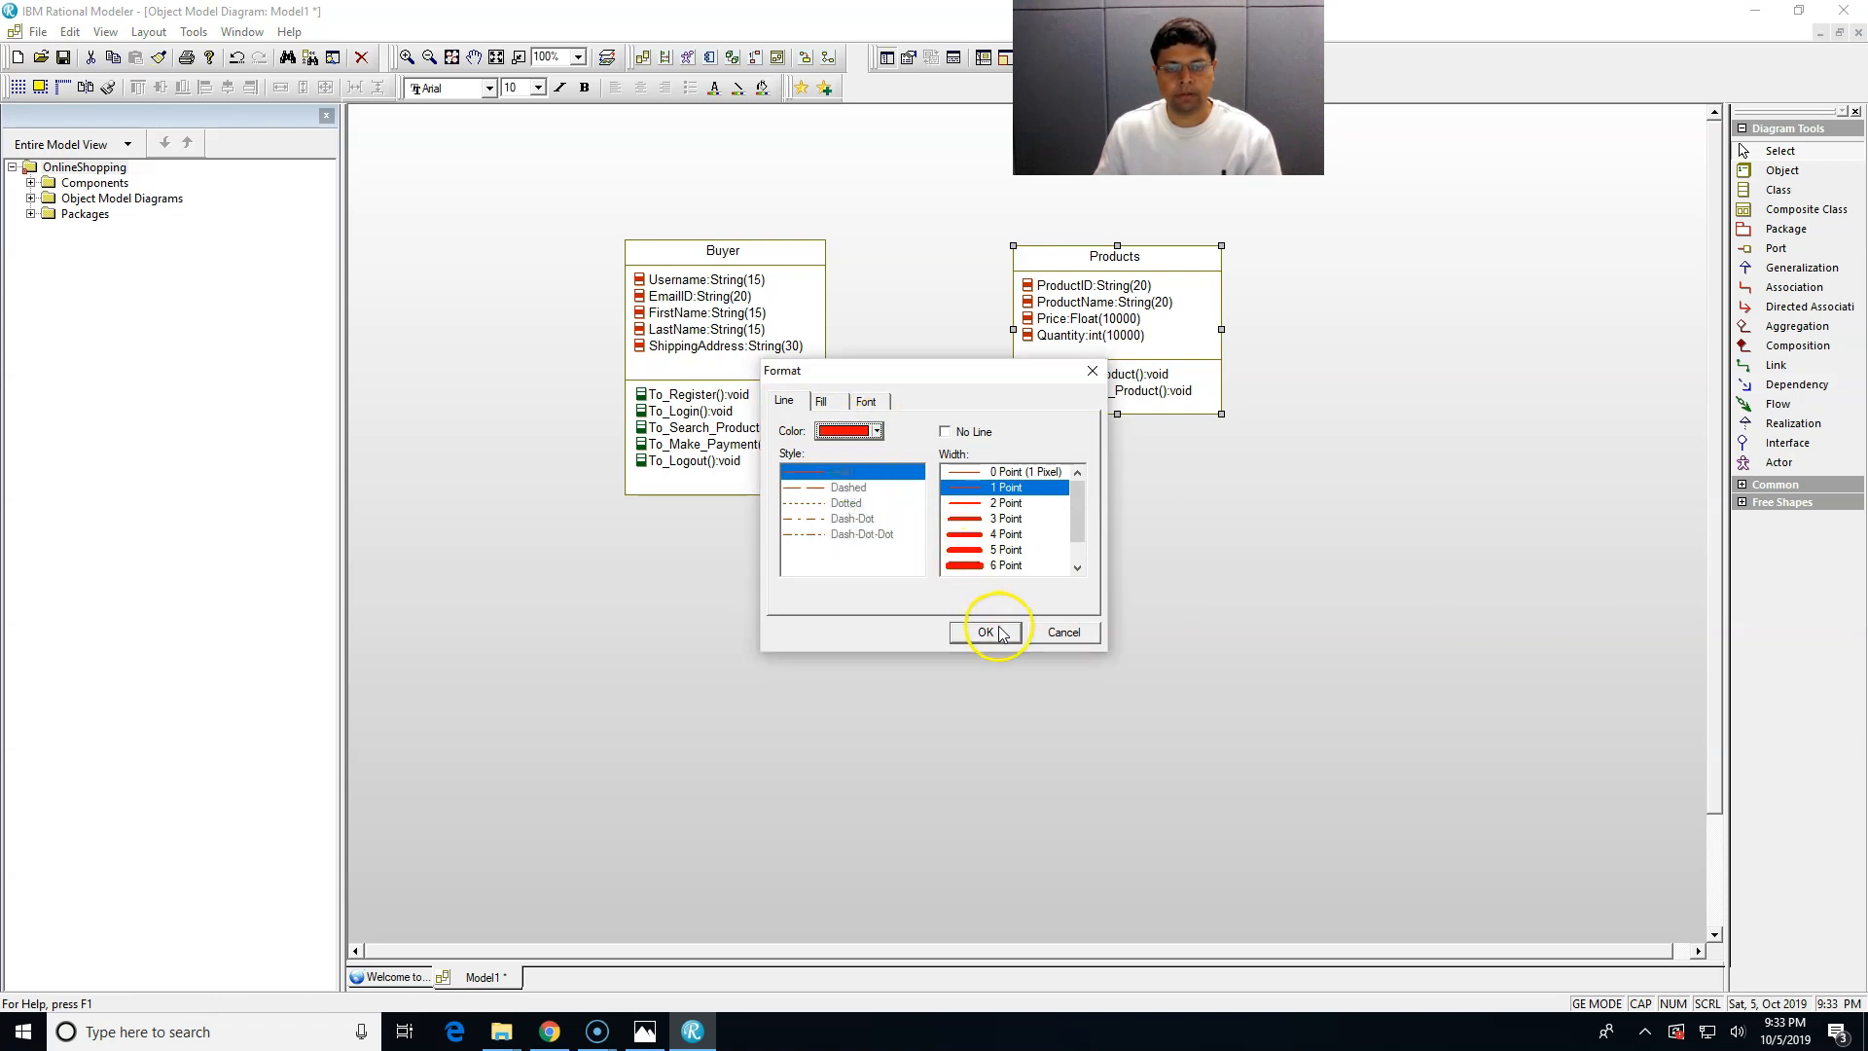
left_click(967, 505)
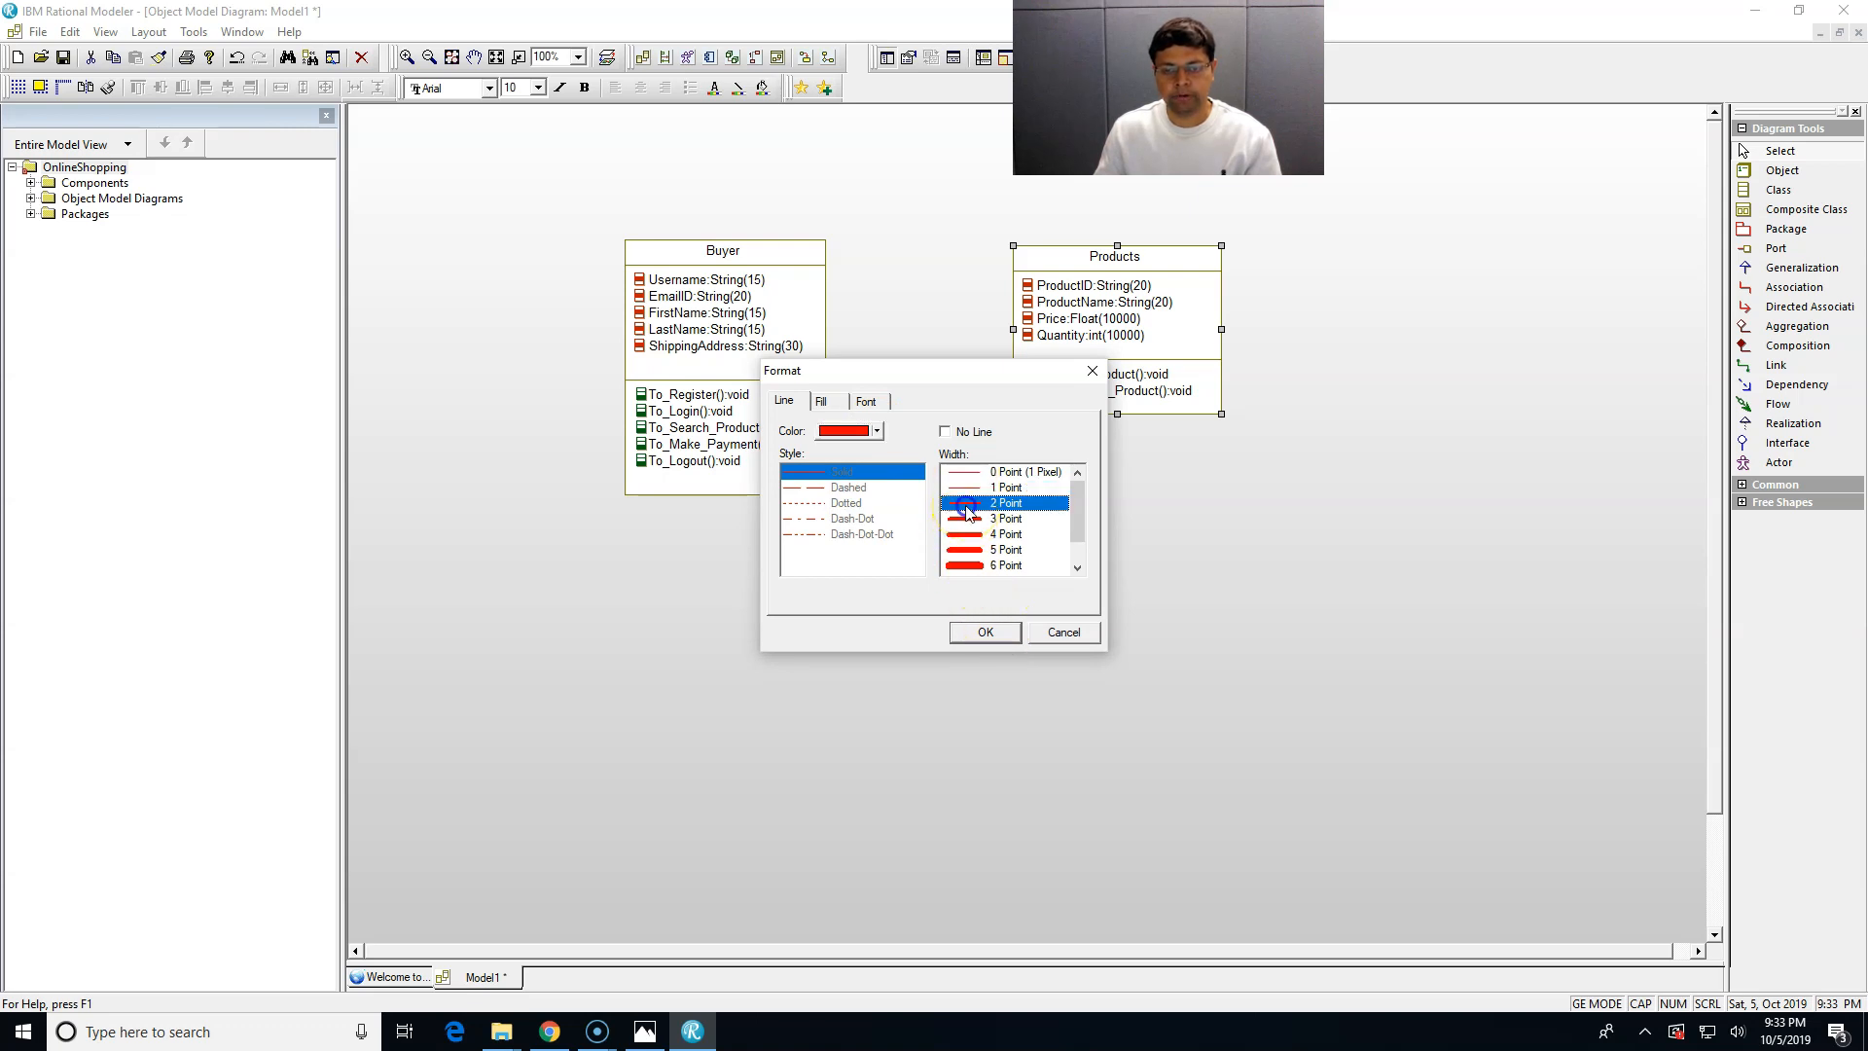
left_click(975, 633)
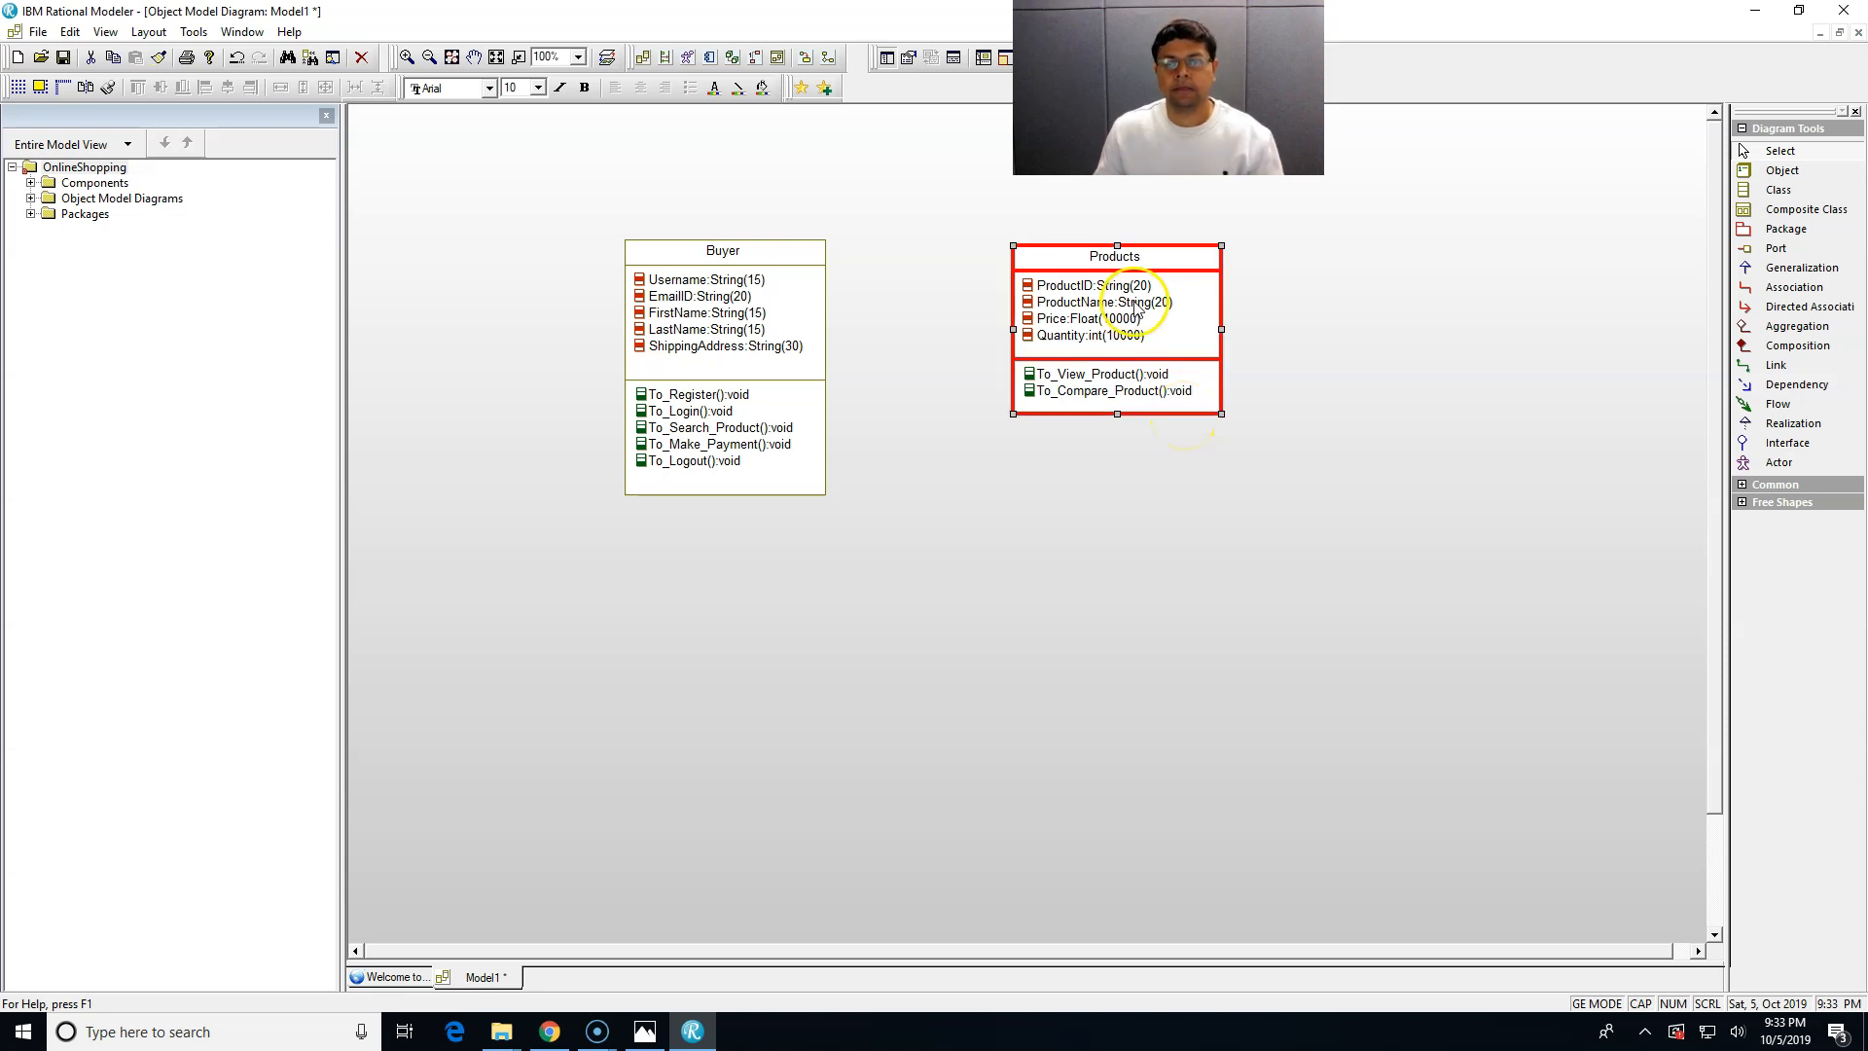
- Set the fill colour of the Products class to yellow
left_click(1167, 326)
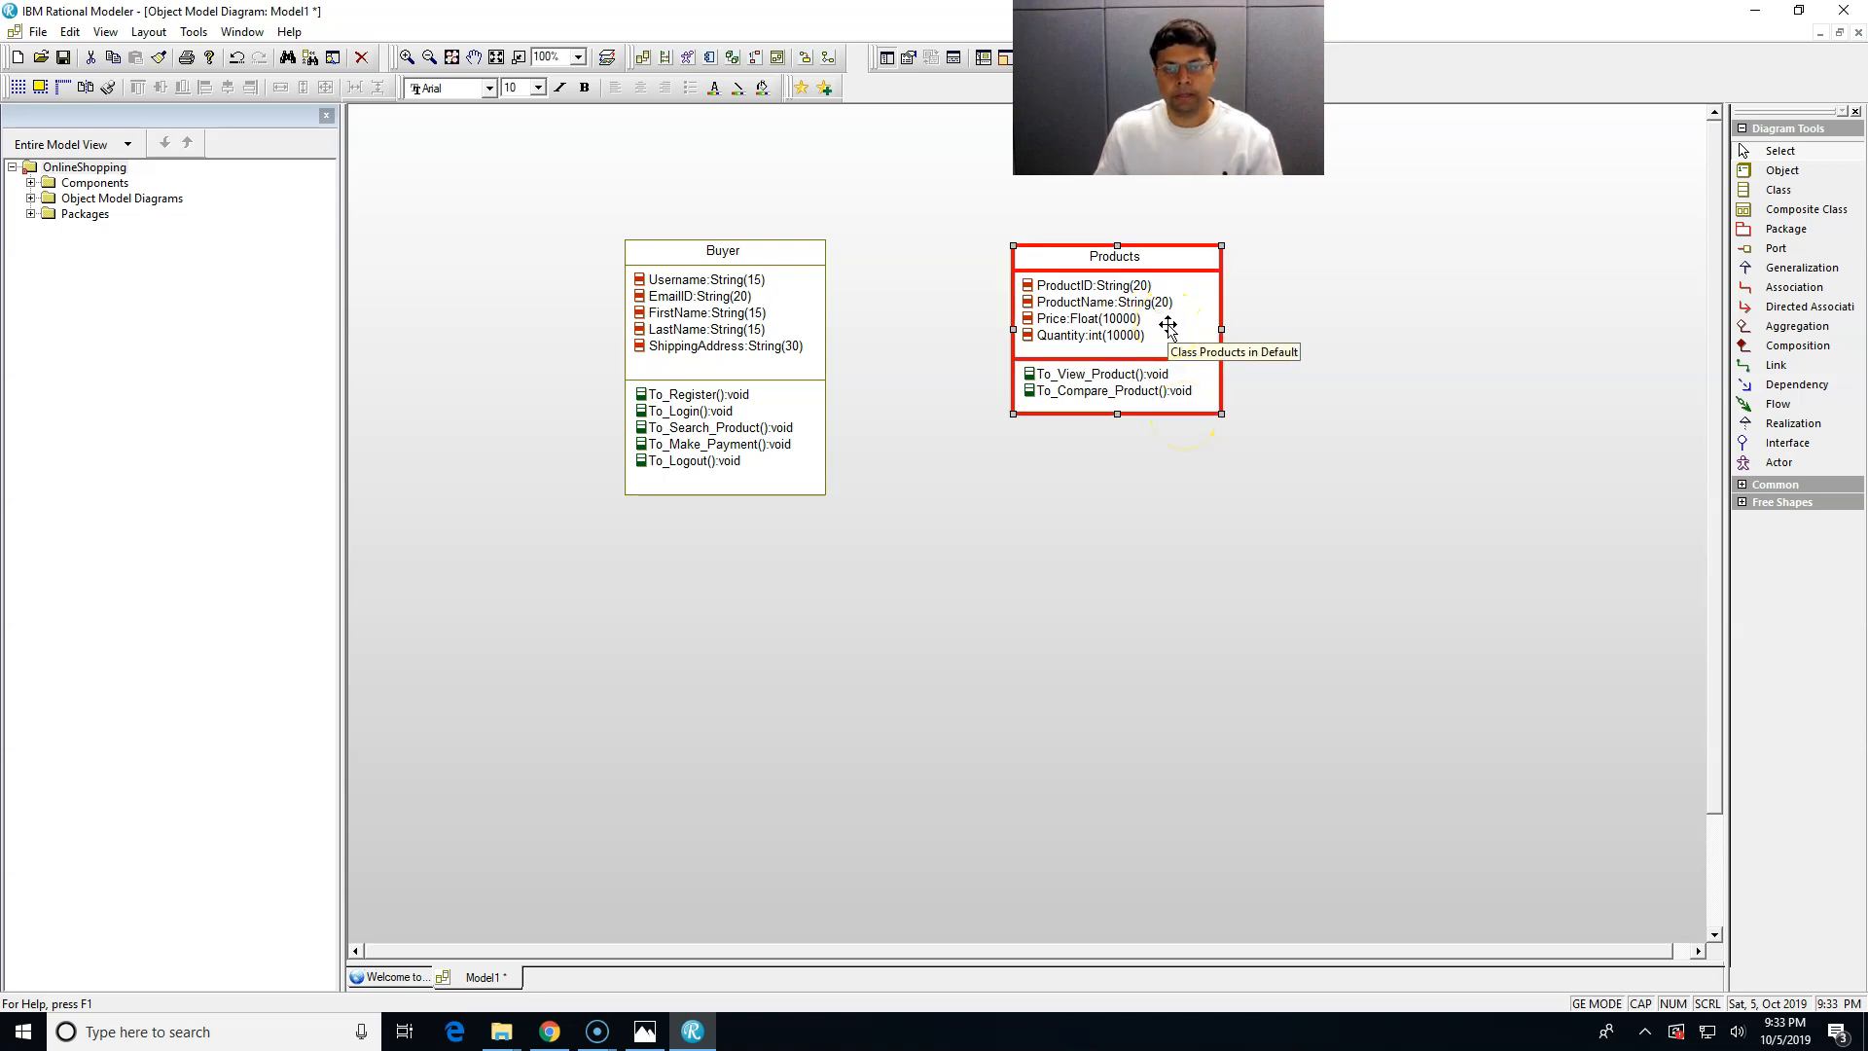
right_click(1167, 326)
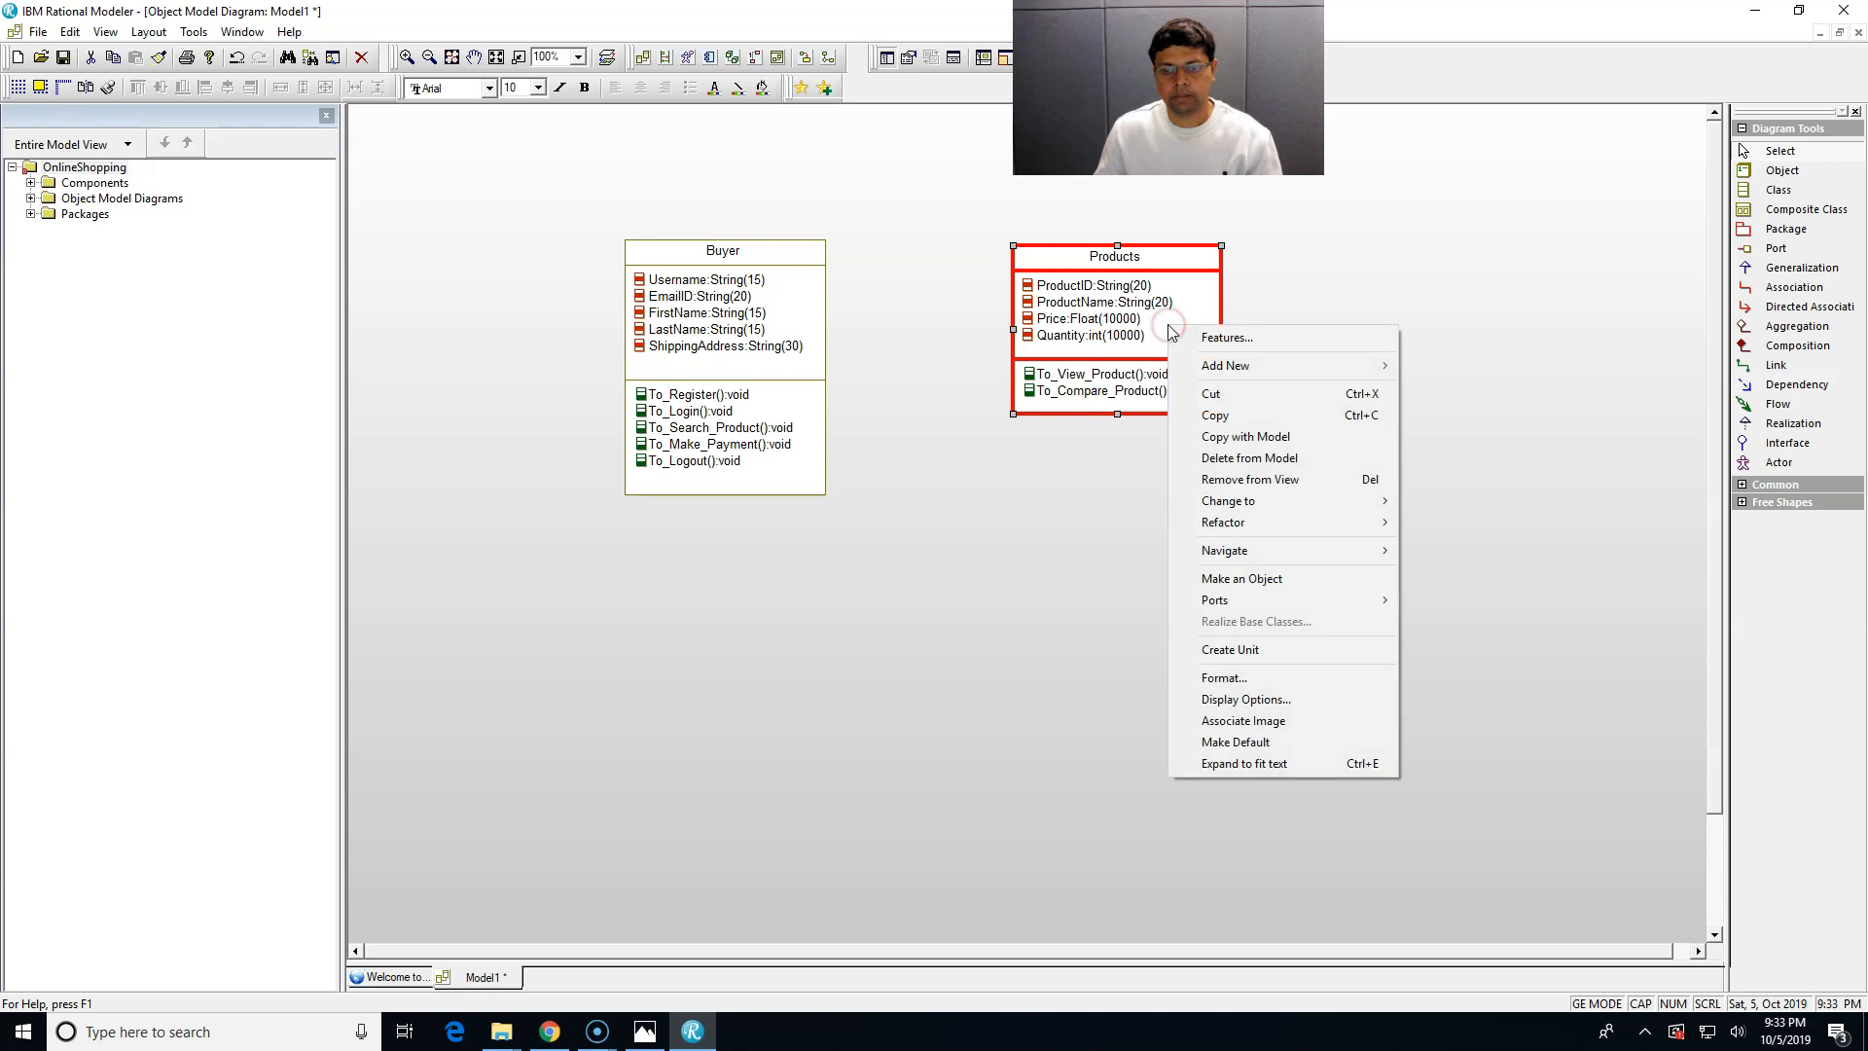
left_click(1240, 686)
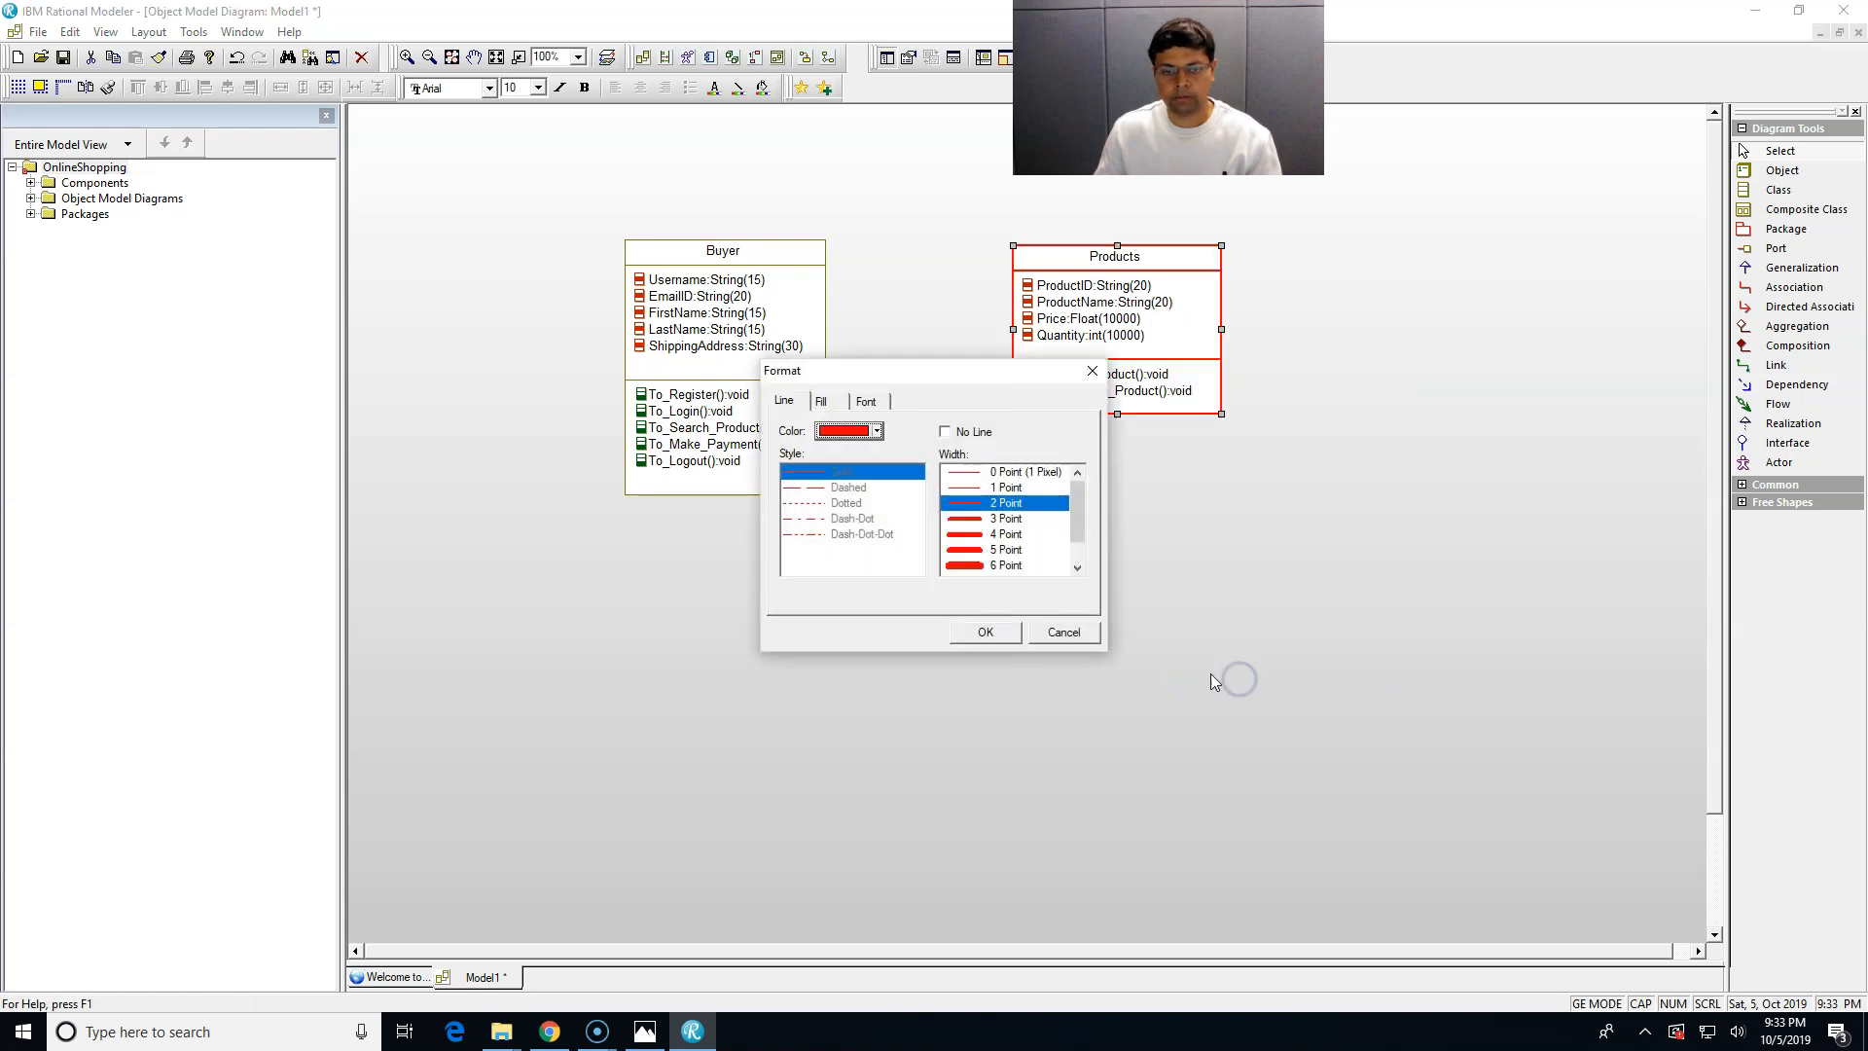
left_click(826, 405)
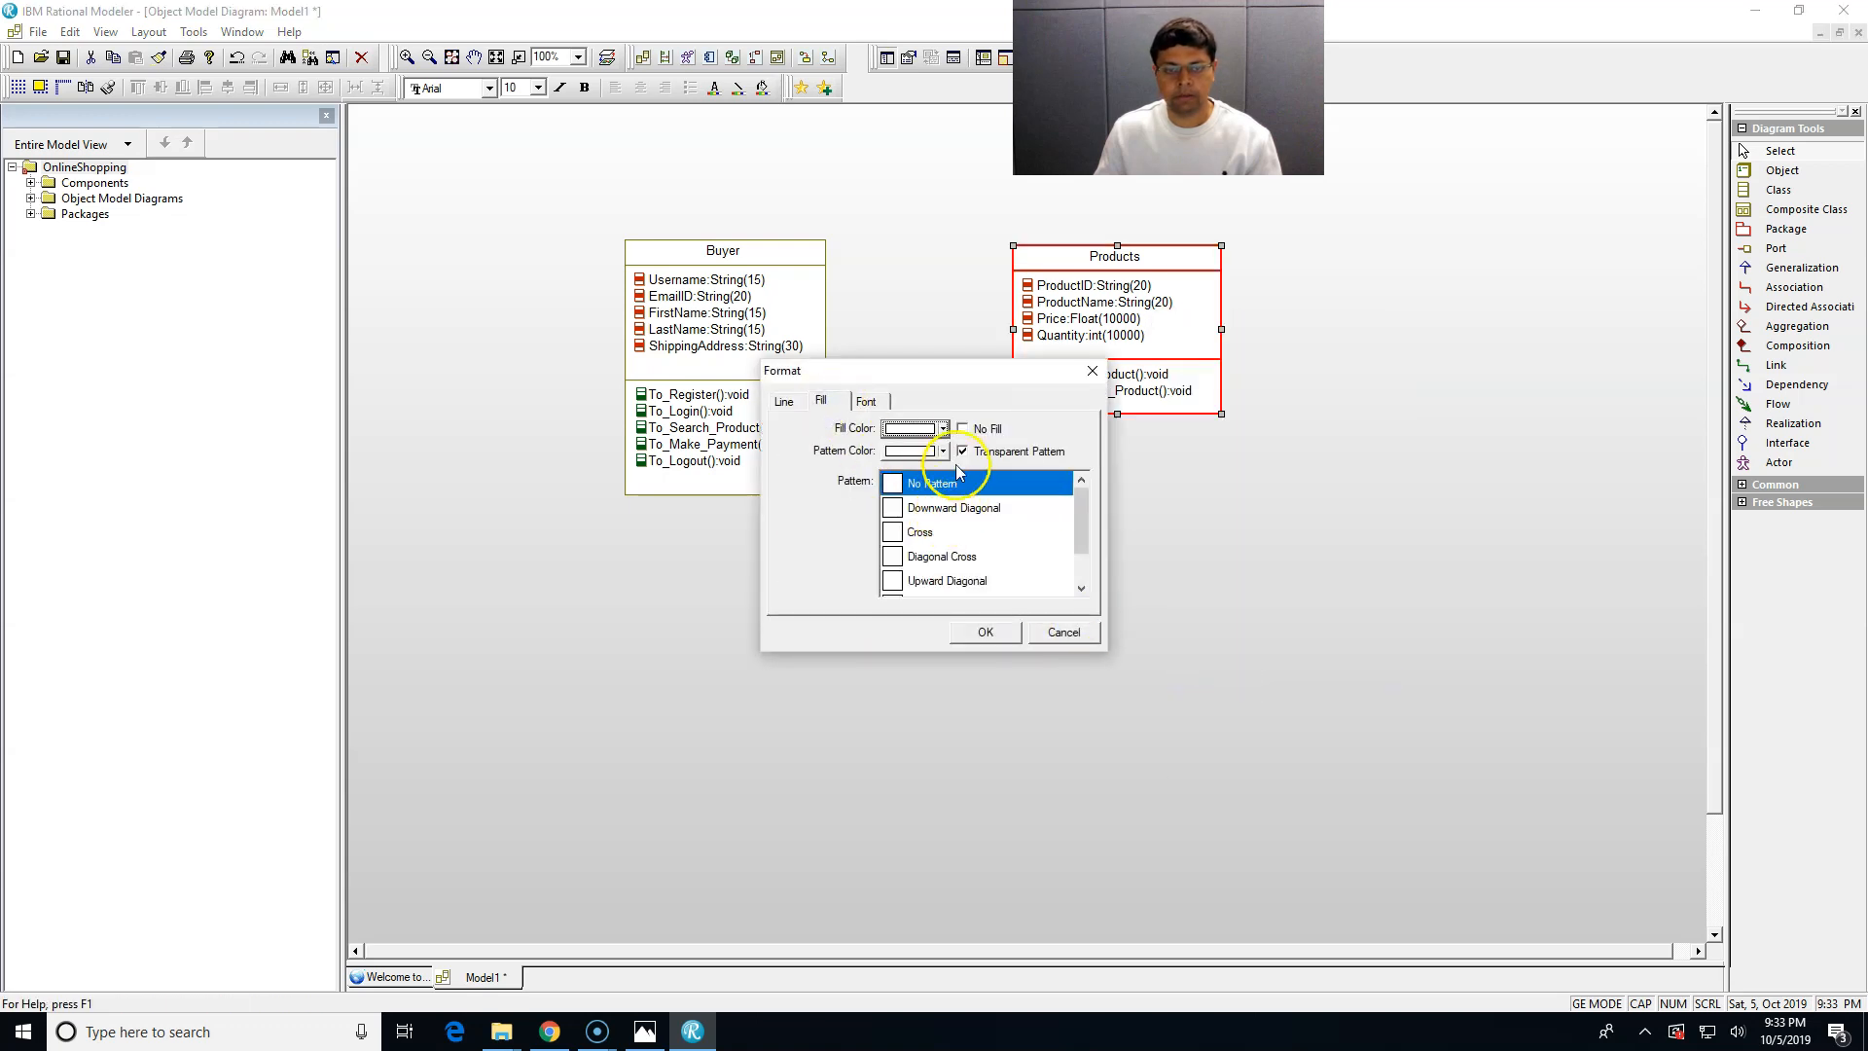
left_click(943, 429)
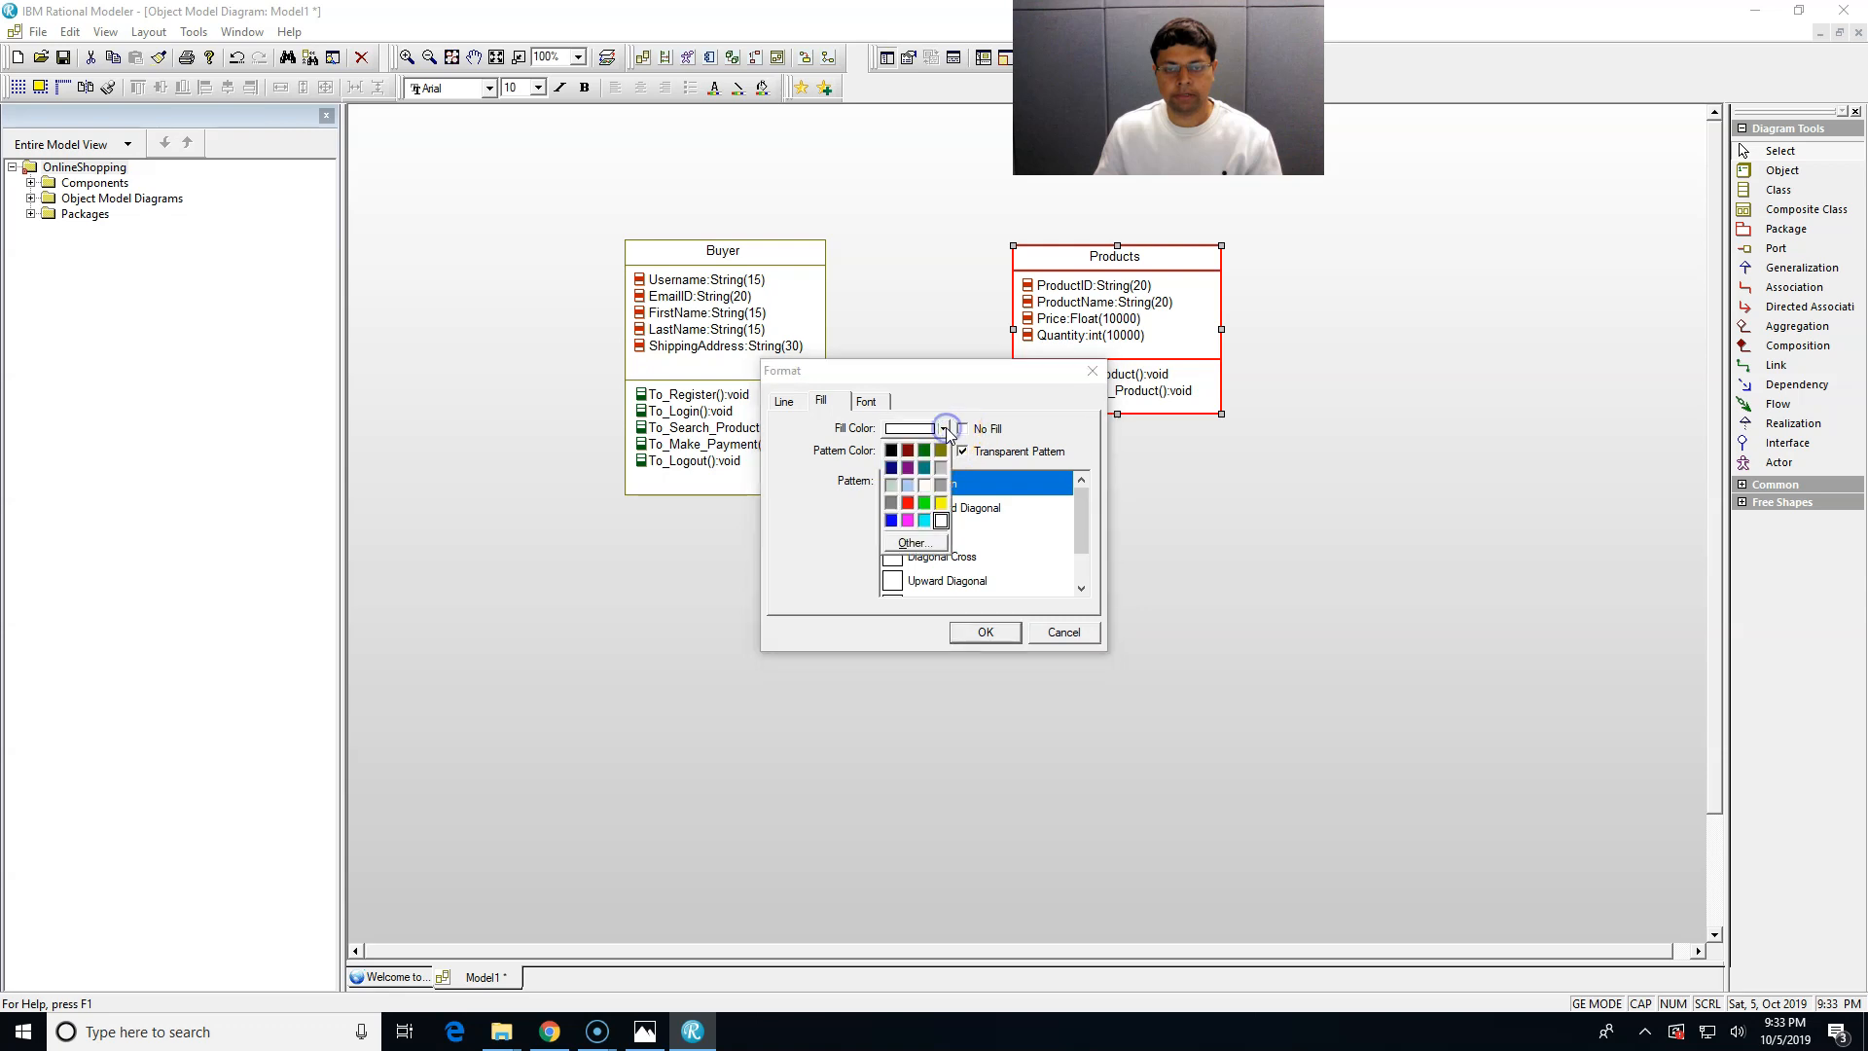
left_click(942, 504)
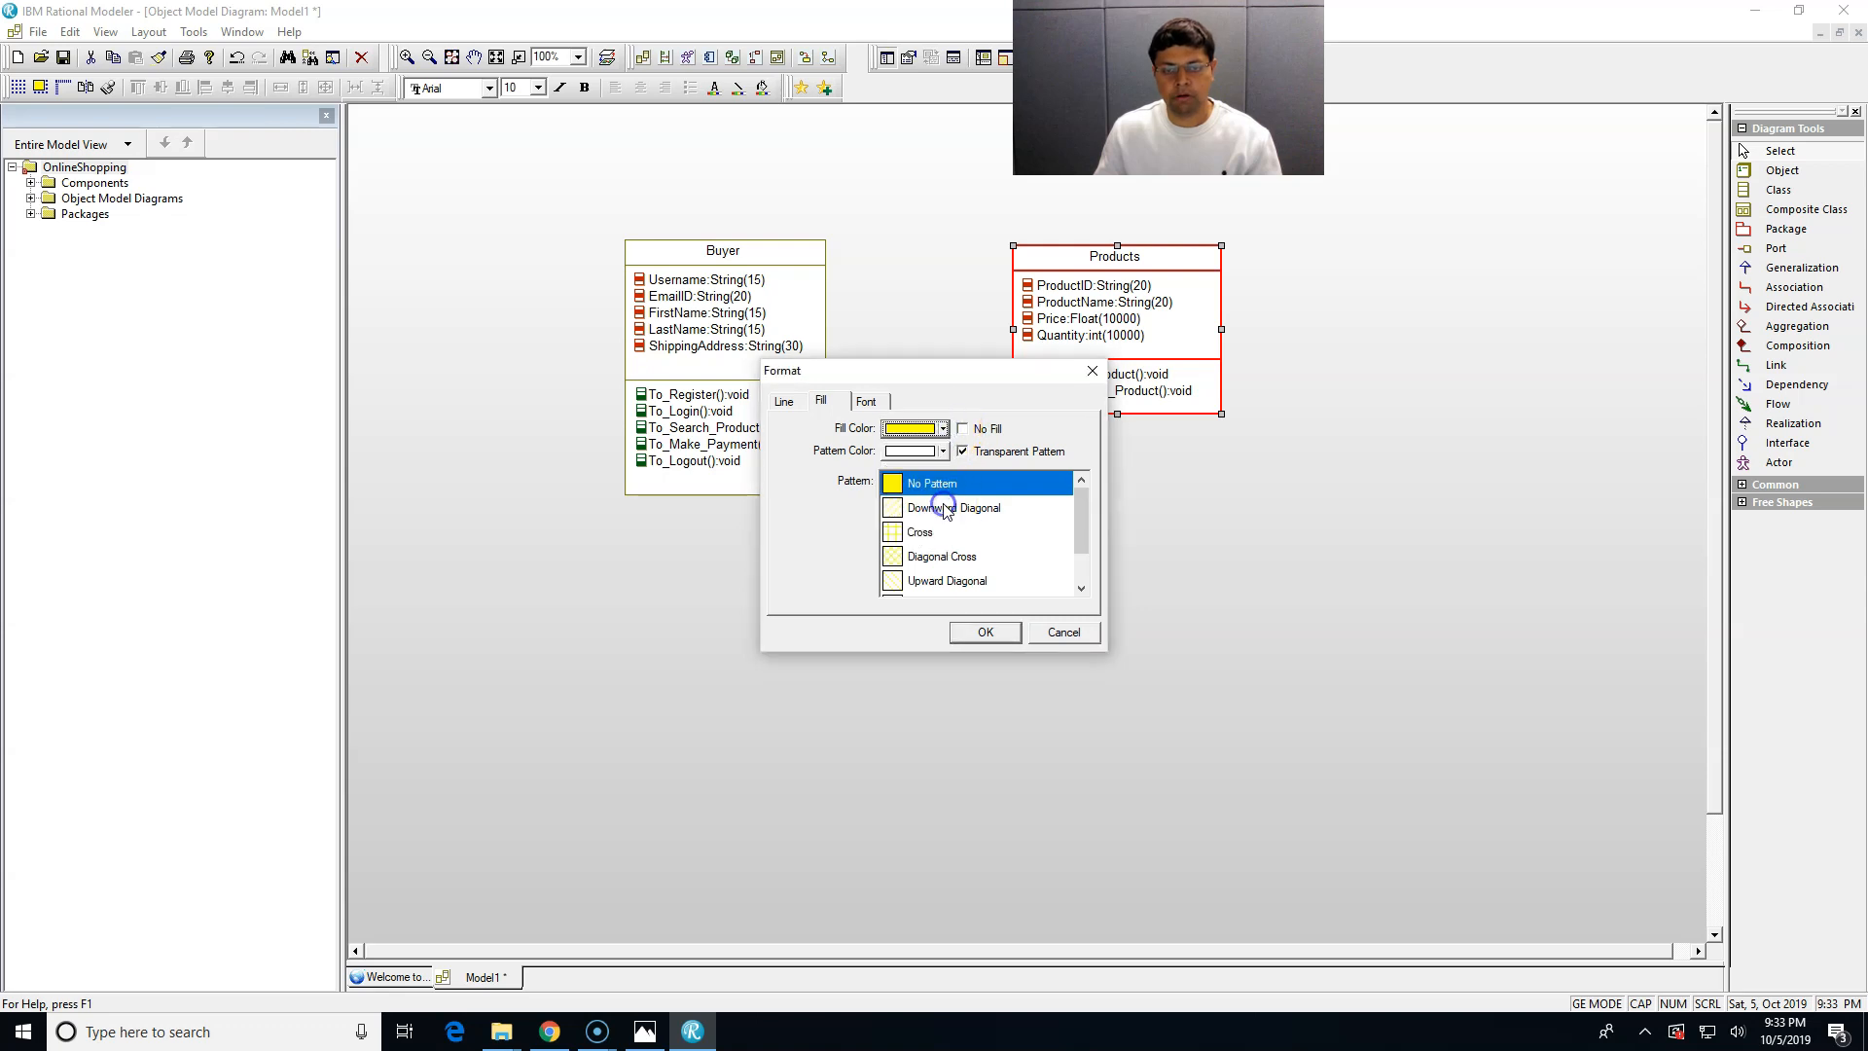
left_click(983, 633)
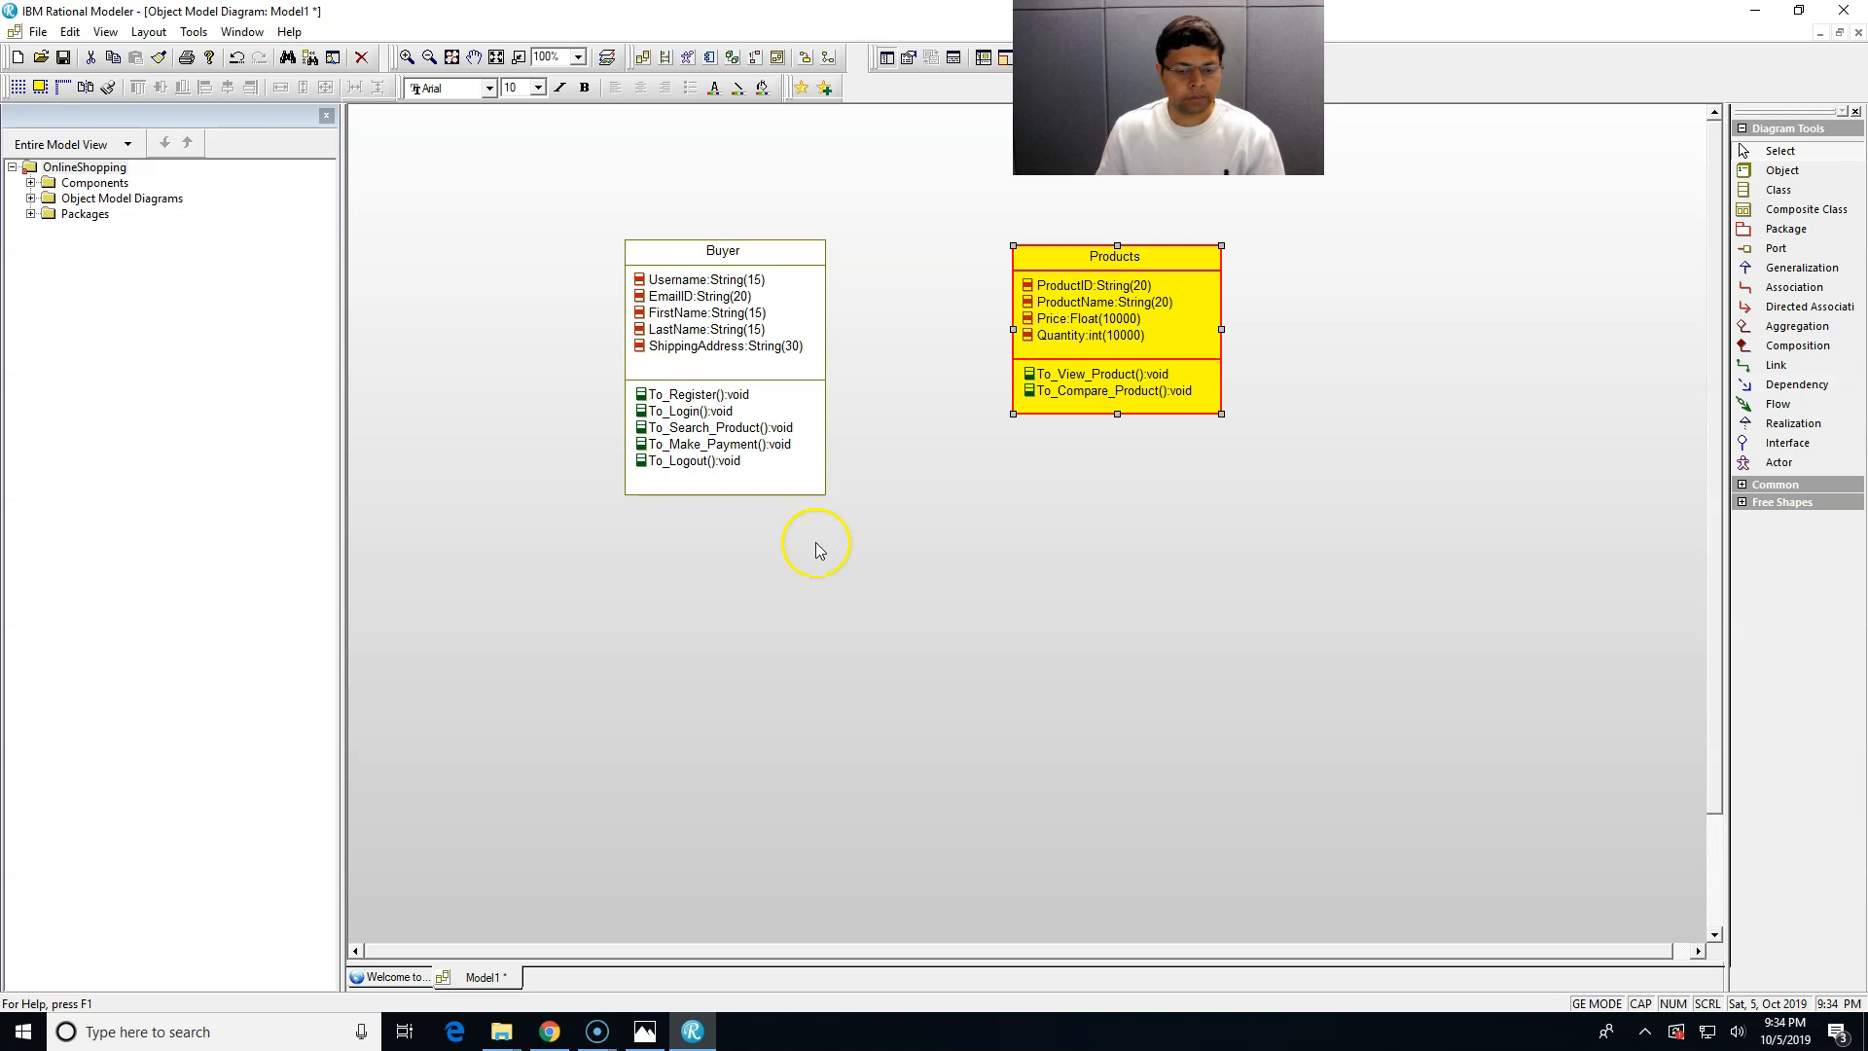
- Switch to Photos, examine the enlarged ClassDiagram.png as a reference for colour-coded classes, and return to the Rhapsody diagram
left_click(645, 1032)
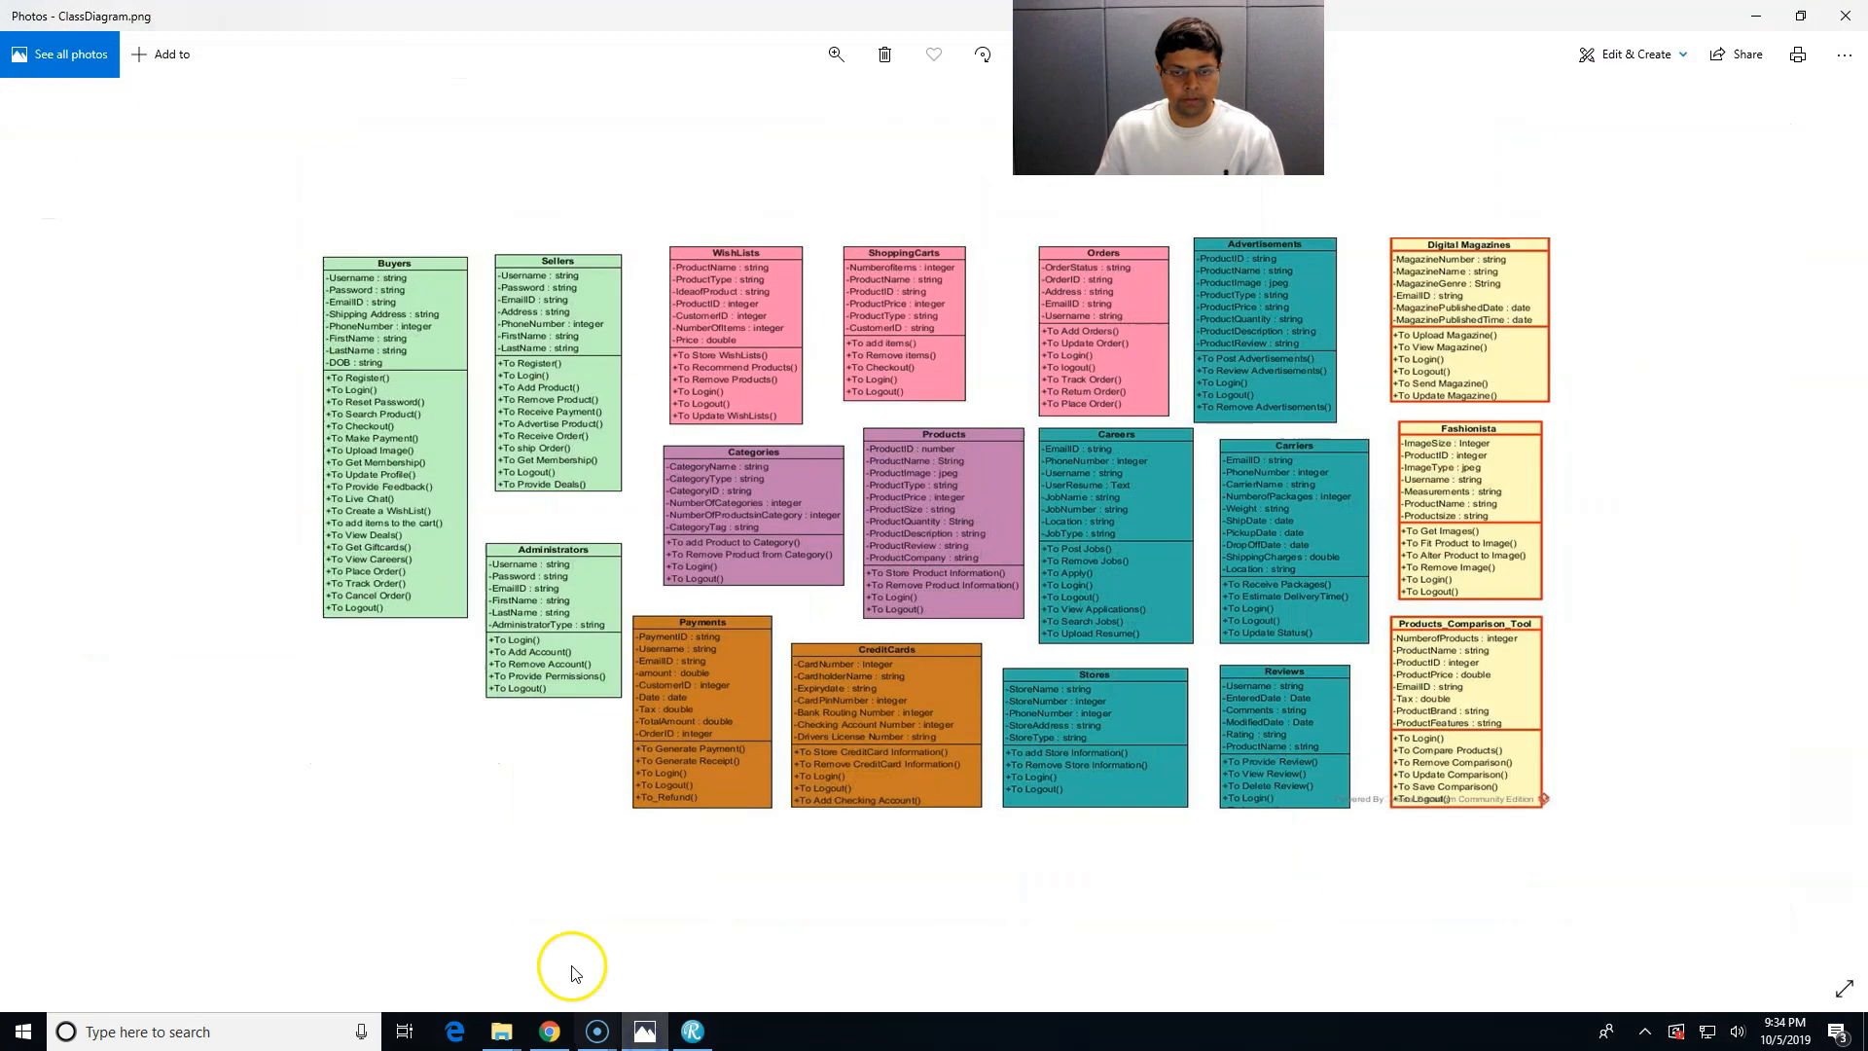
left_click(836, 55)
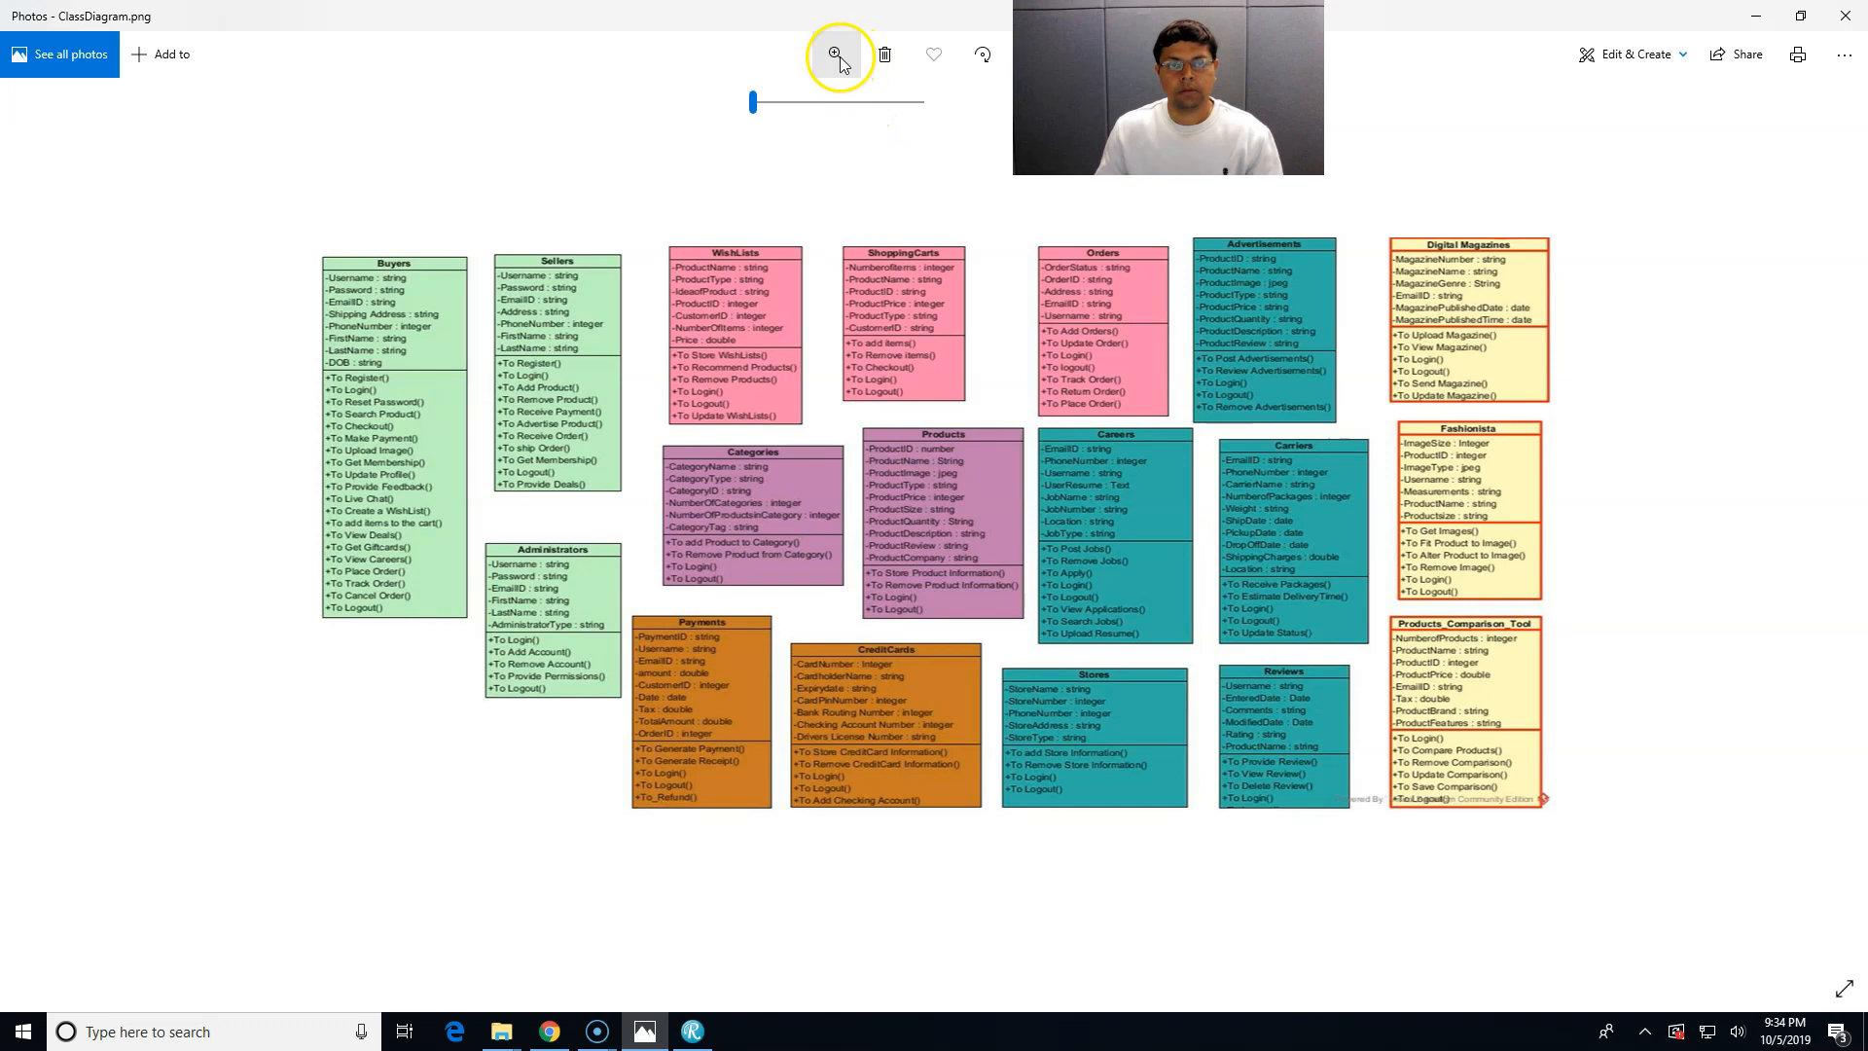
left_click(770, 104)
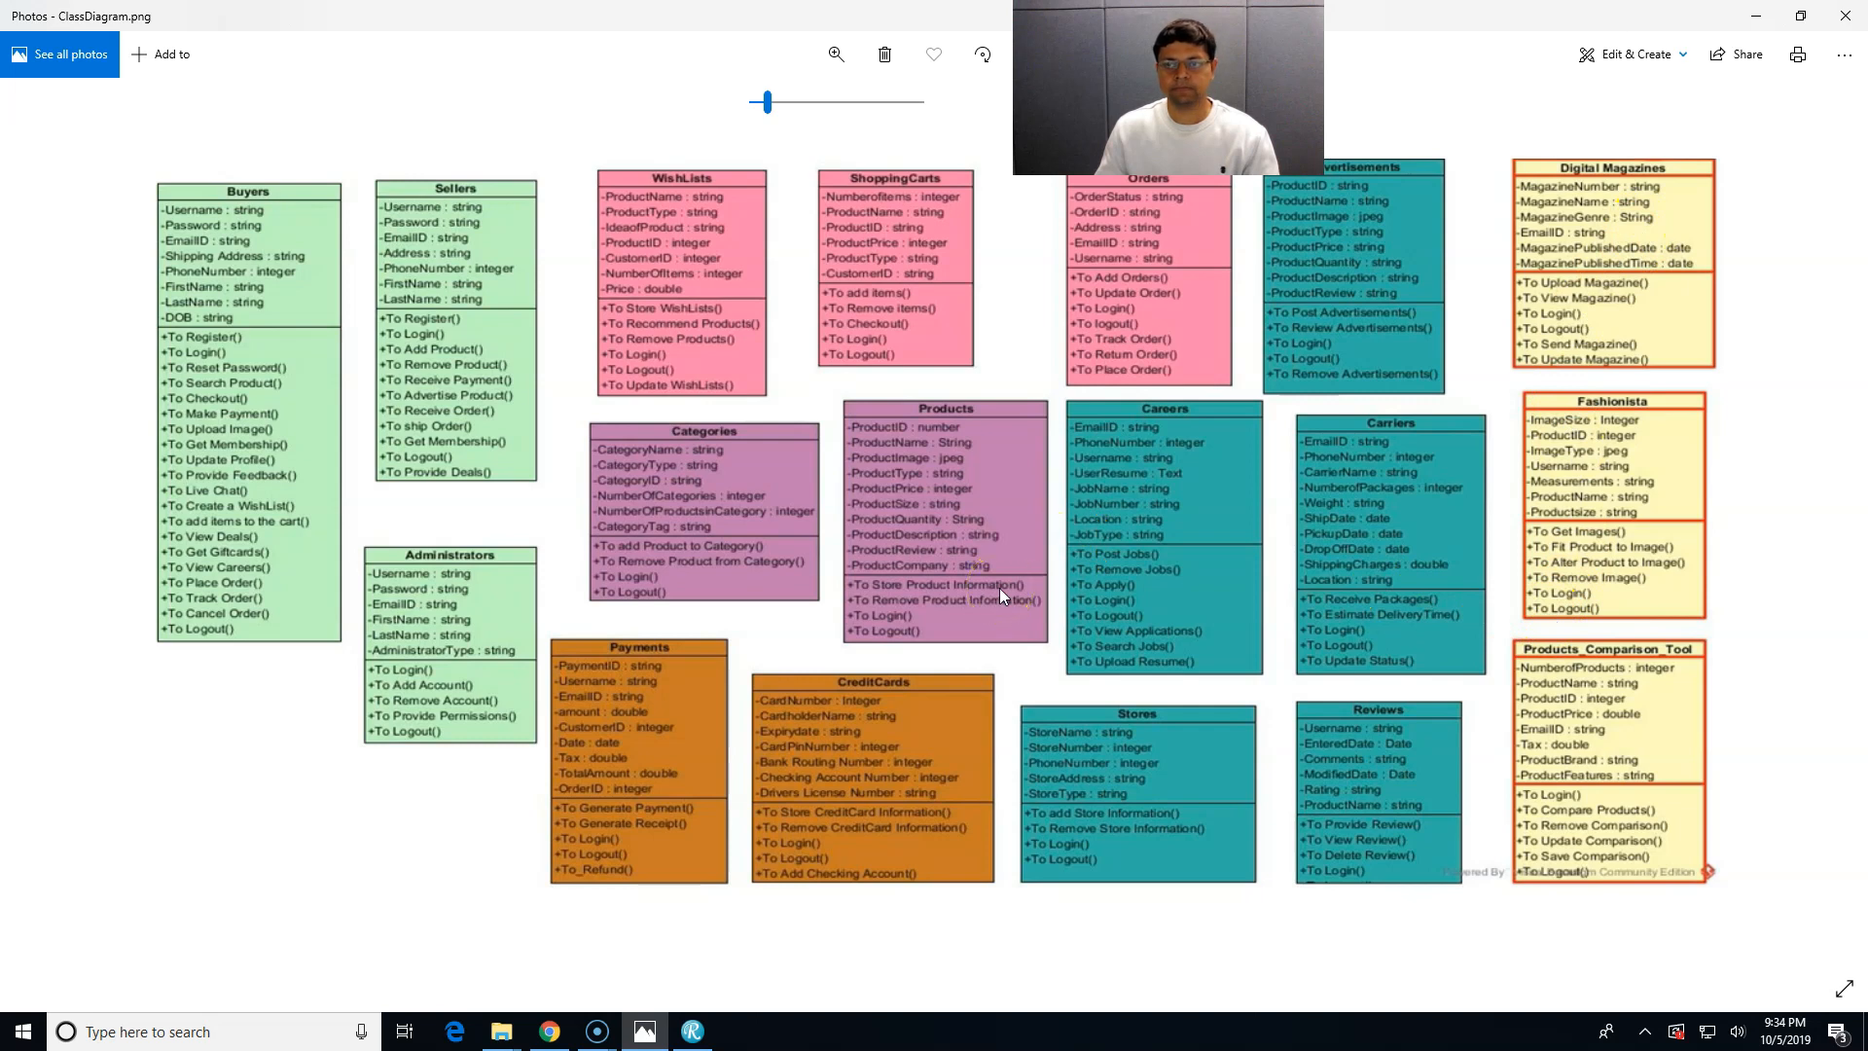
left_click(1756, 15)
left_click(968, 745)
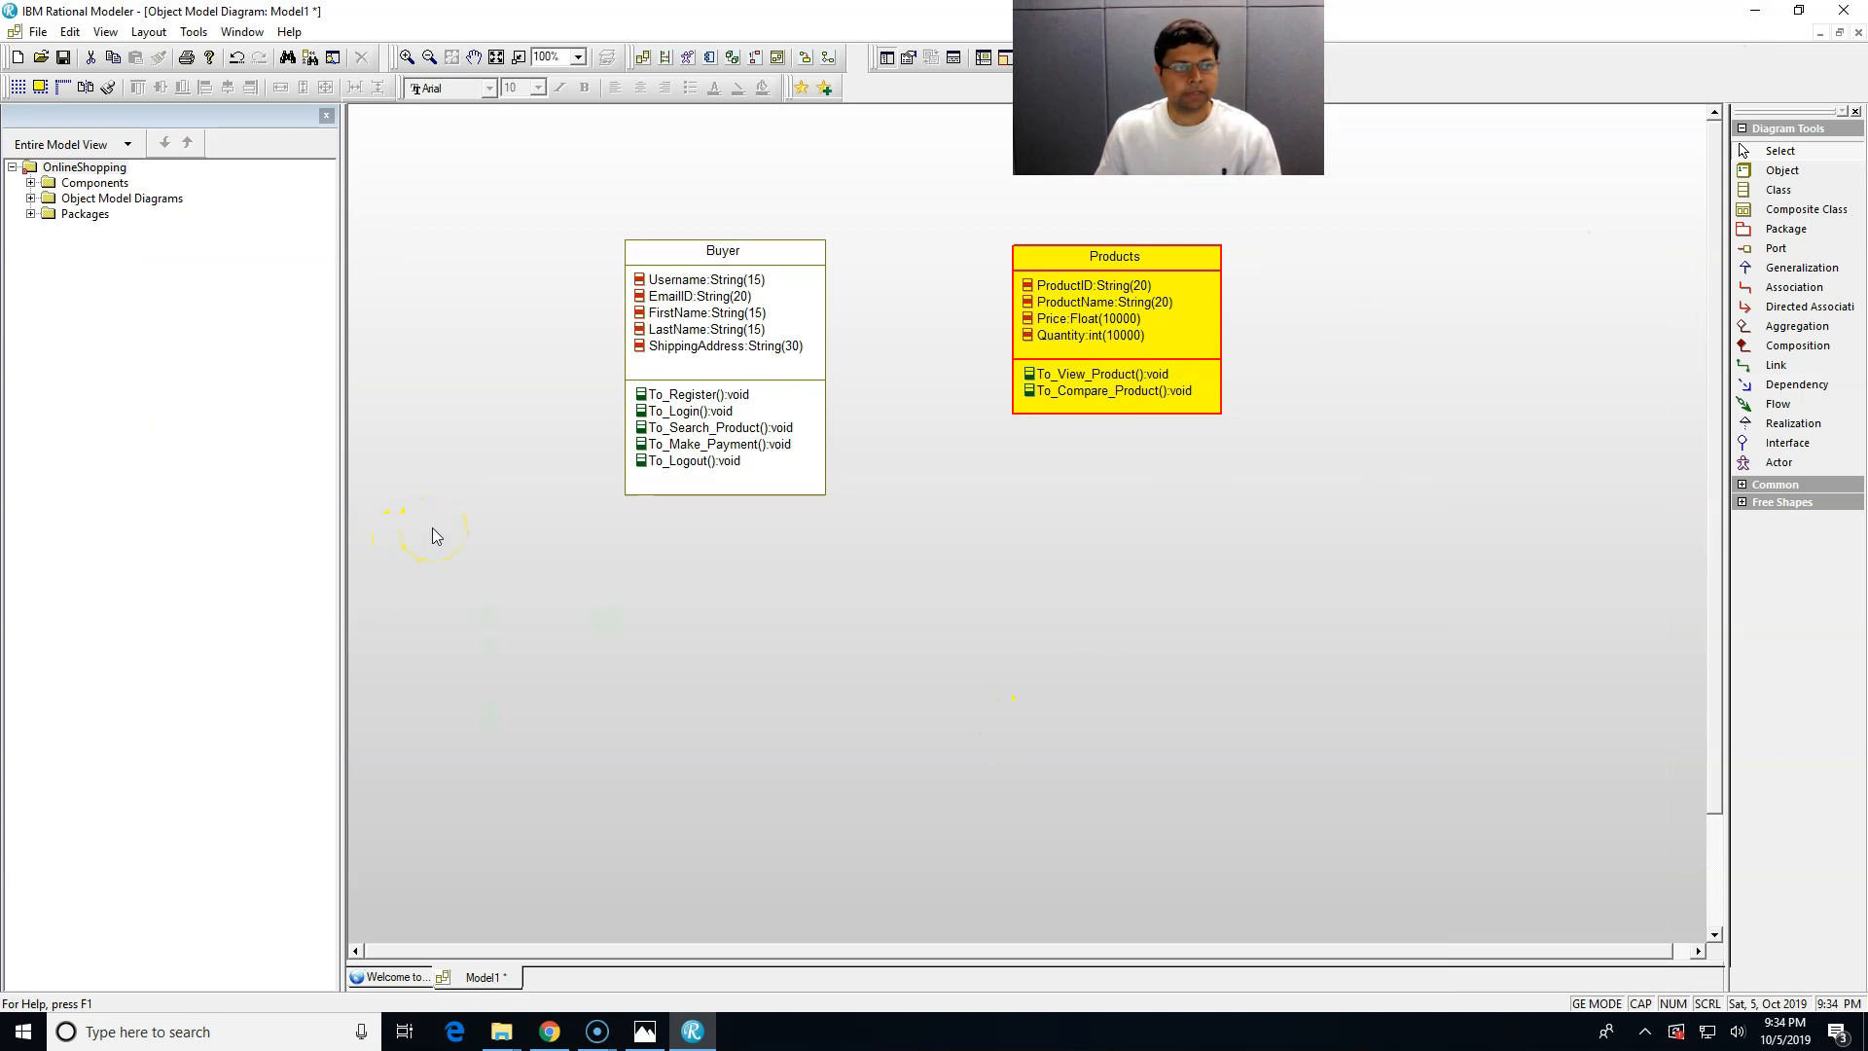
- Save the OnlineShopping project with its class diagram
left_click(61, 63)
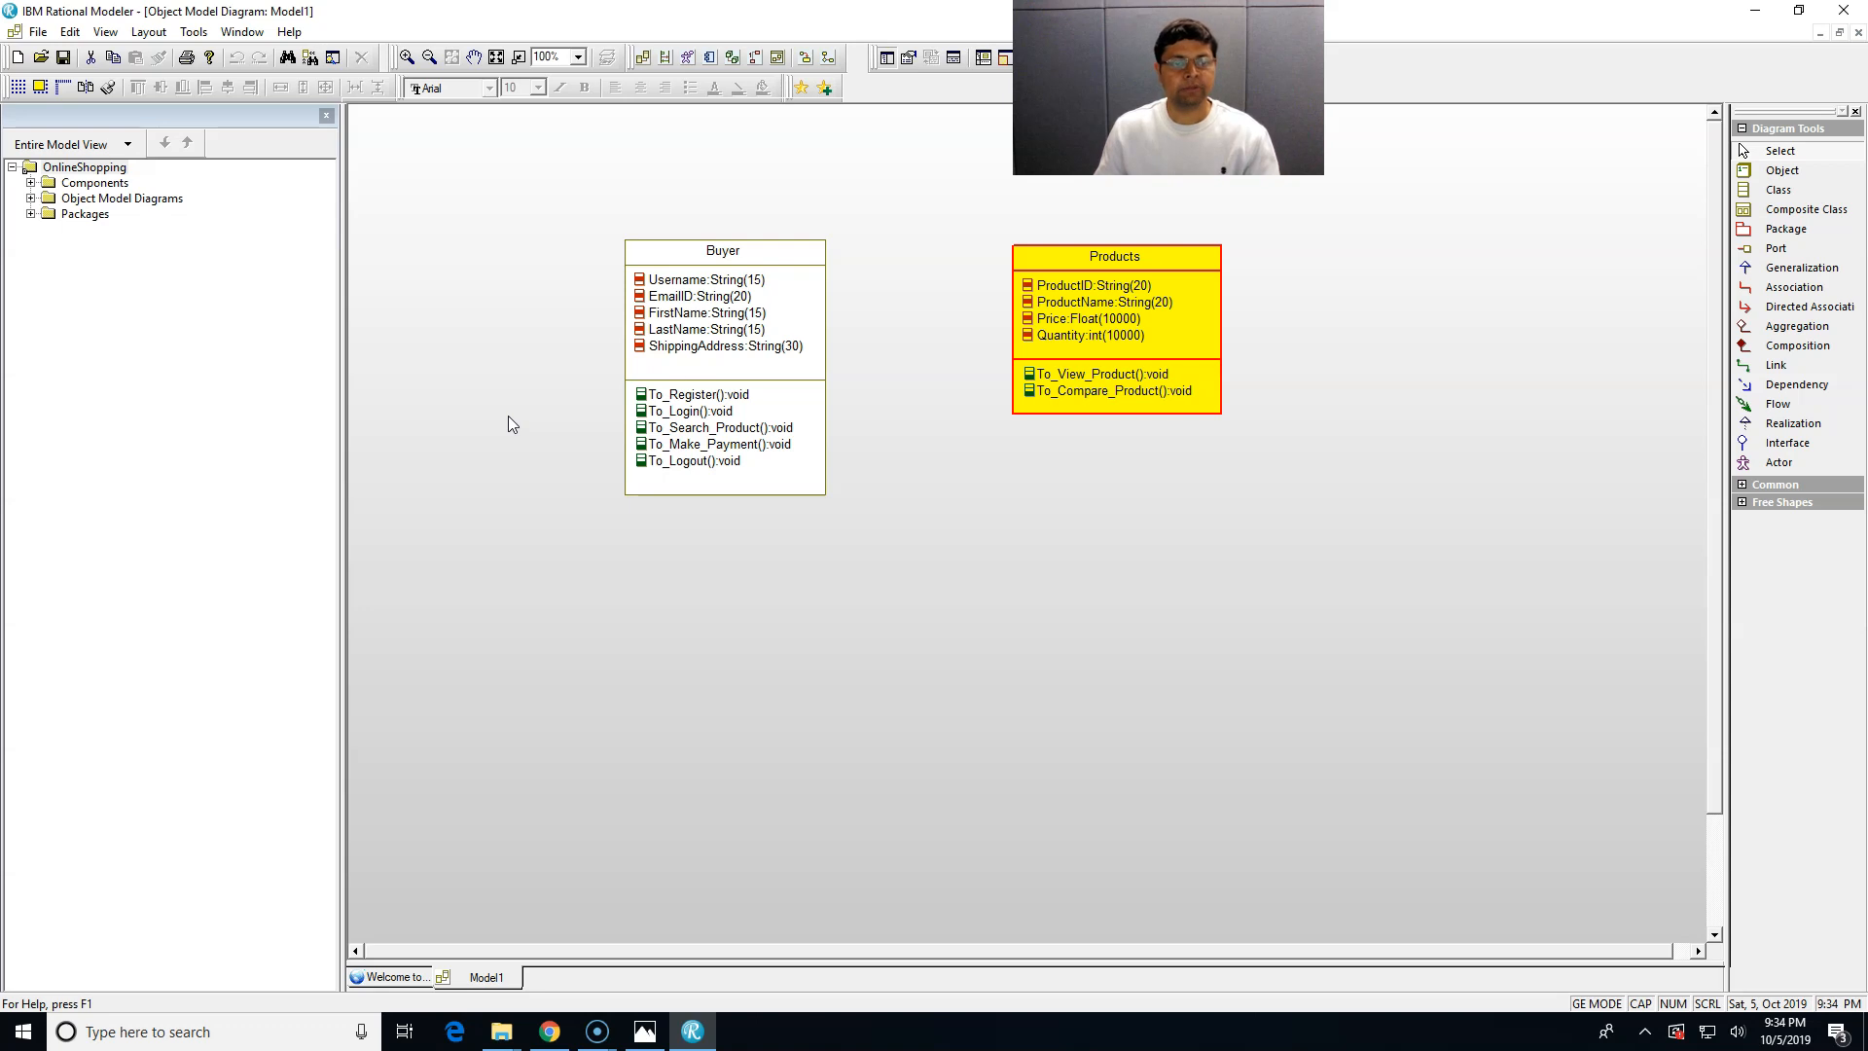
left_click(37, 32)
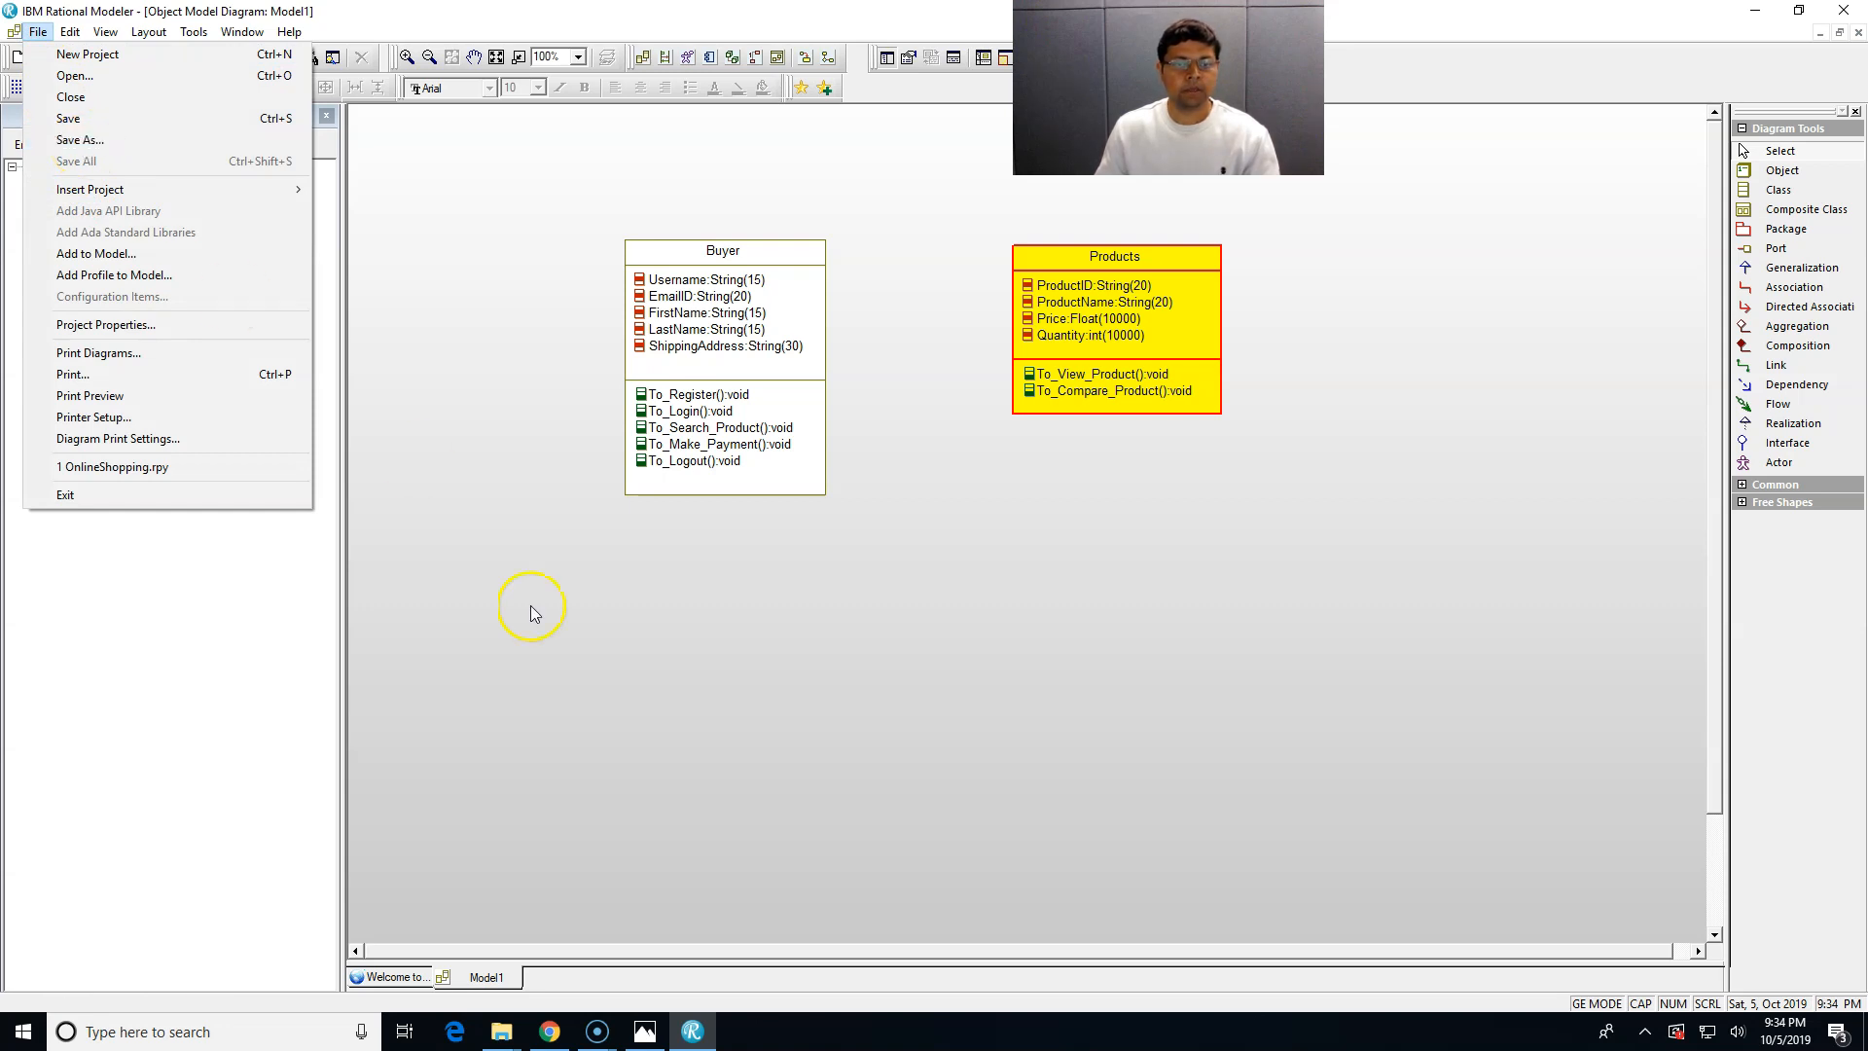
left_click(815, 714)
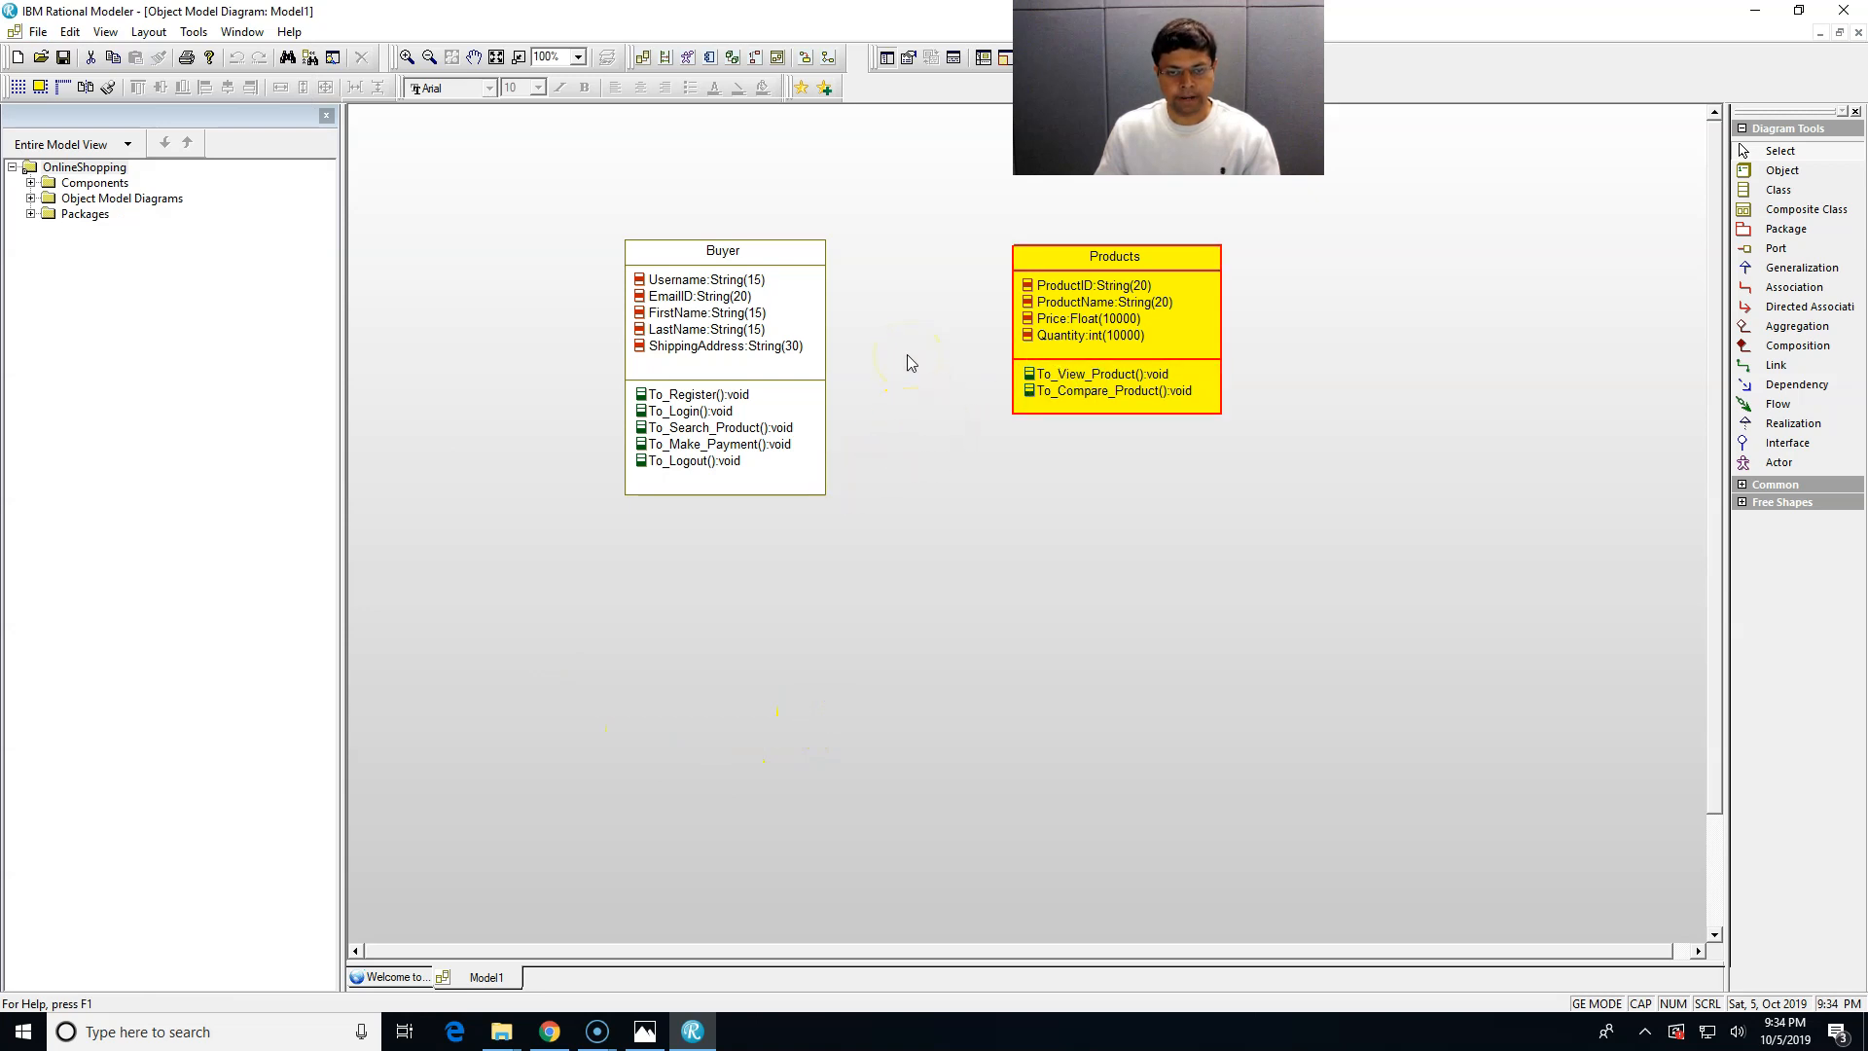
- Export the diagram as a Bitmap (.bmp) image named OnlineShopping in the Documents folder
right_click(917, 446)
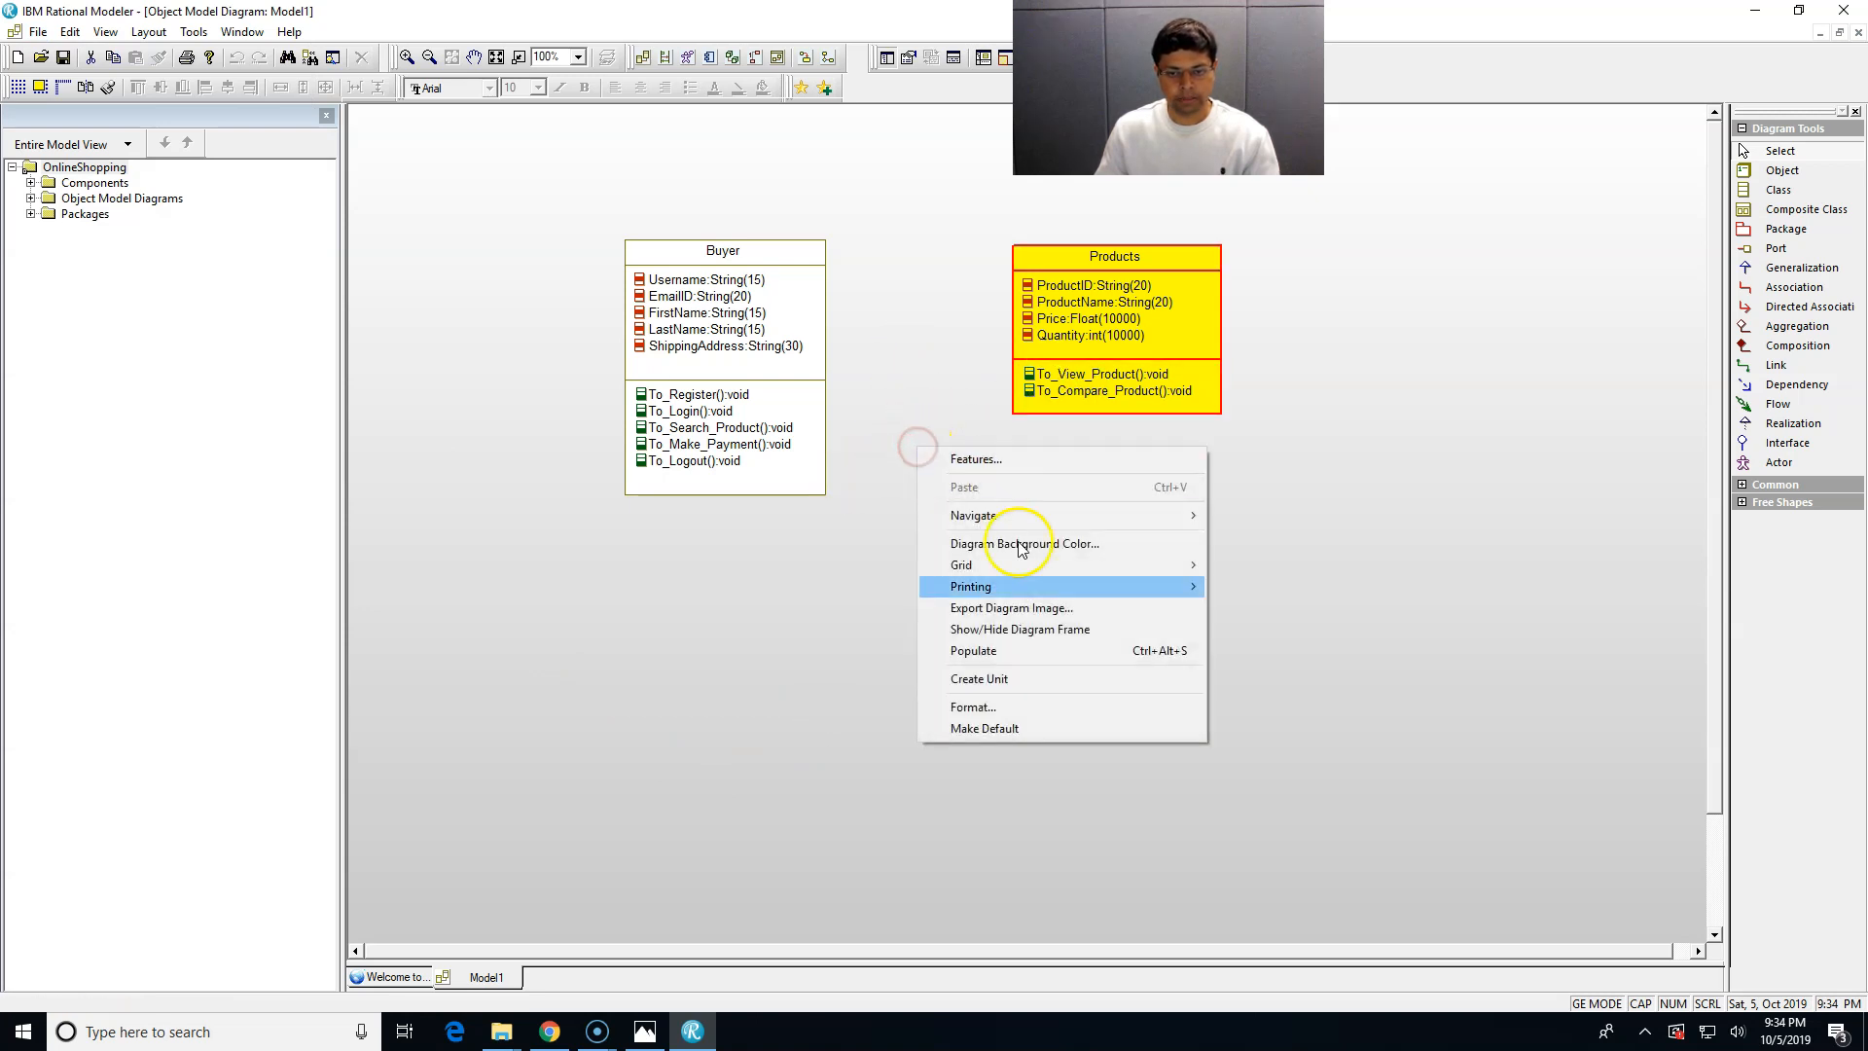
left_click(1041, 613)
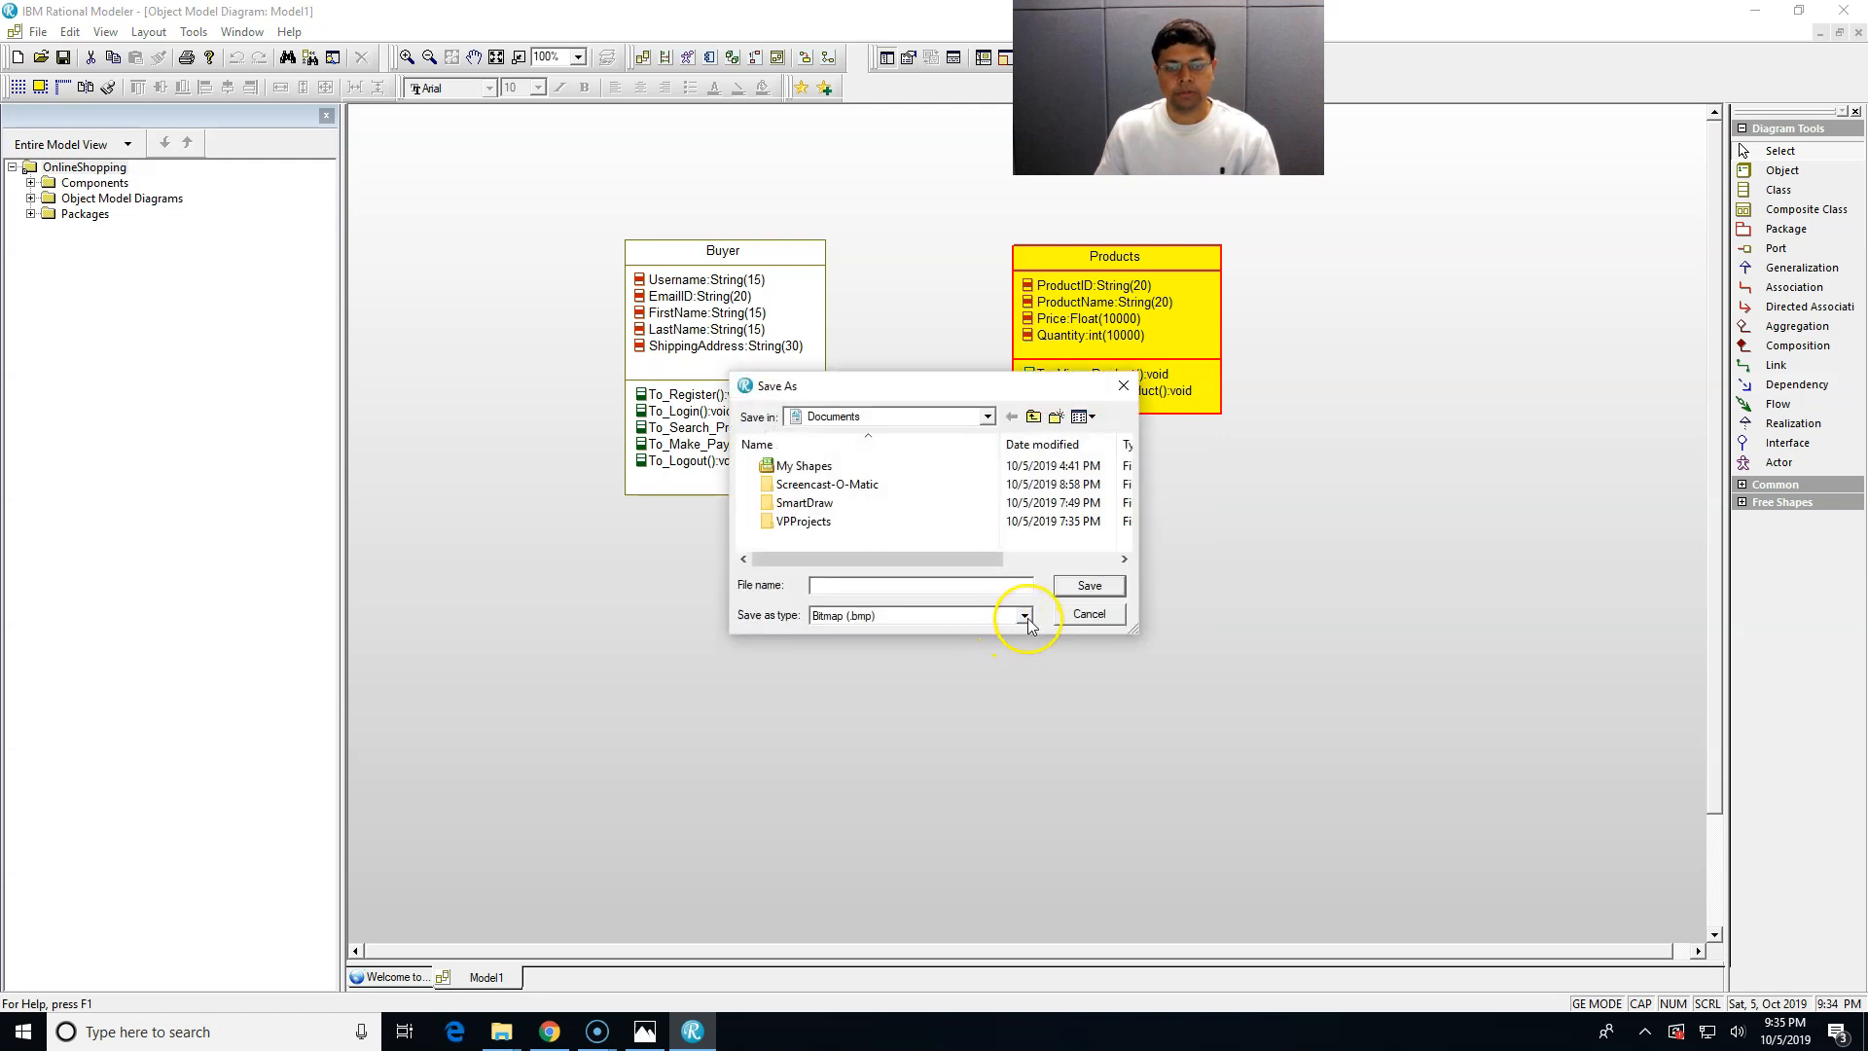
left_click(1025, 617)
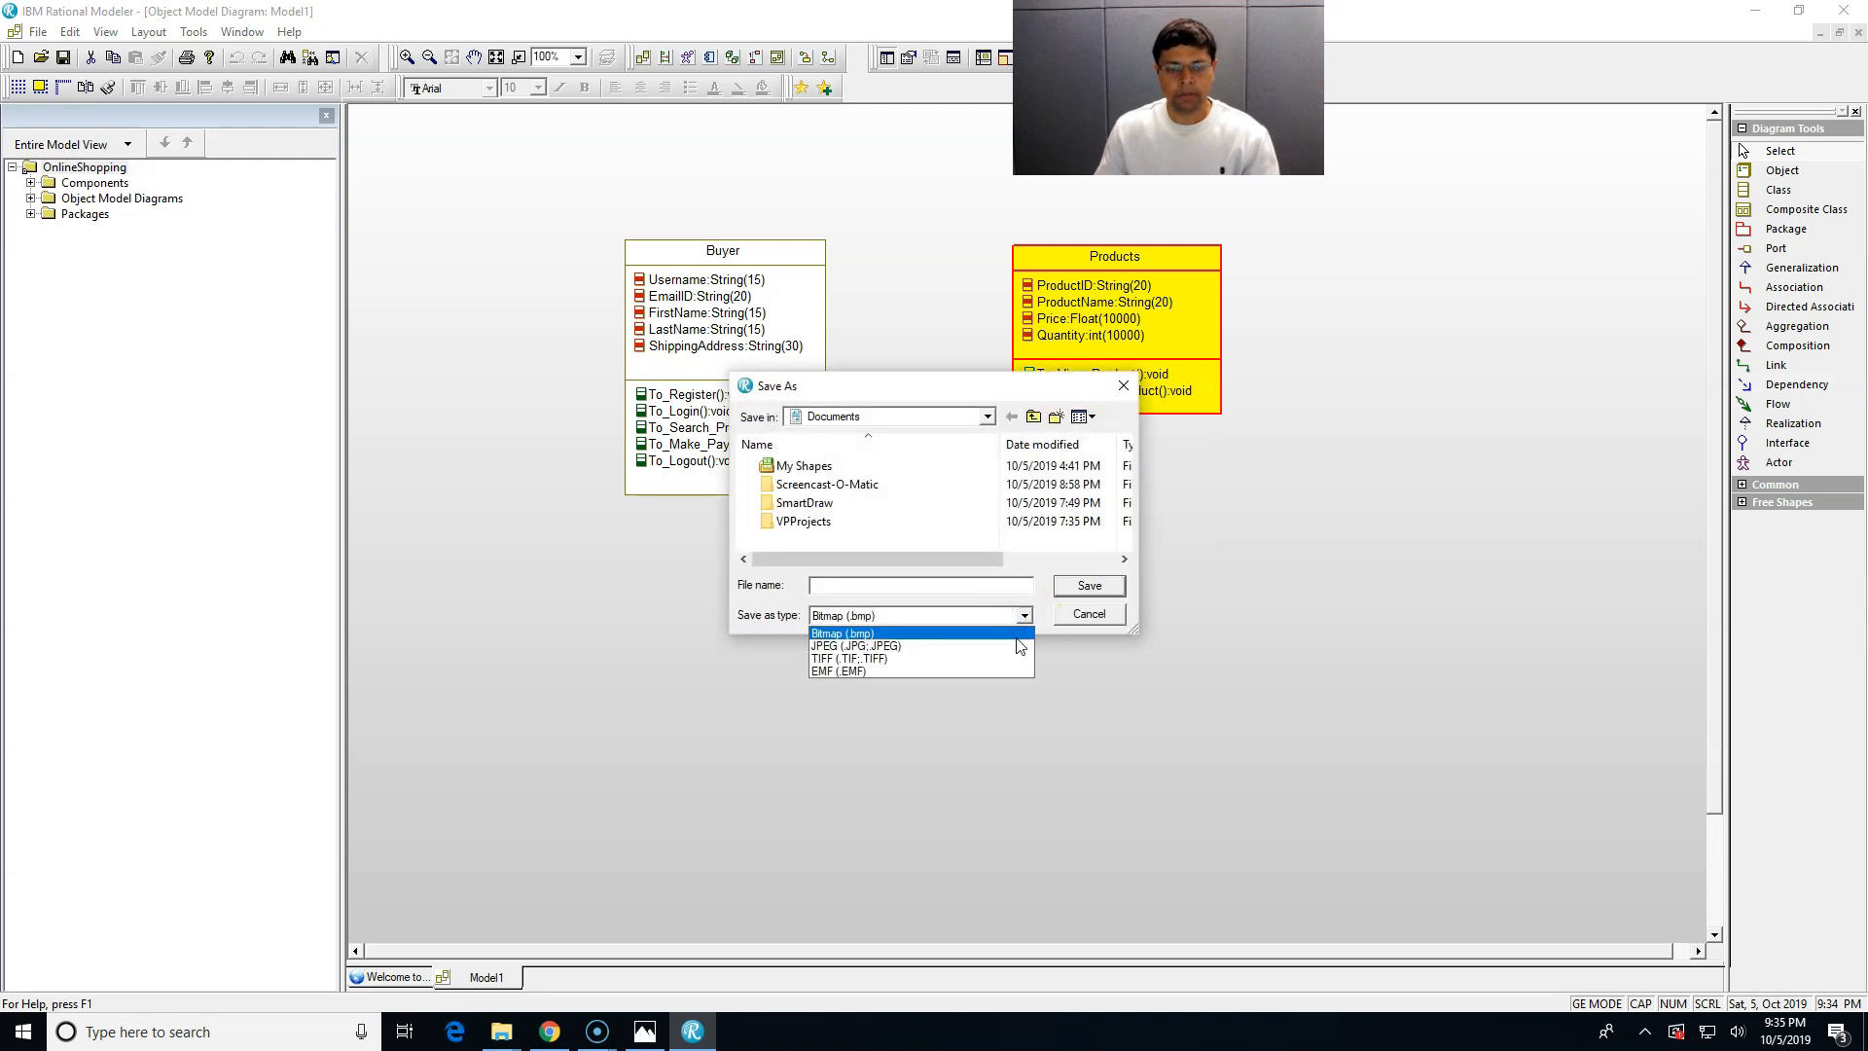
left_click(1025, 617)
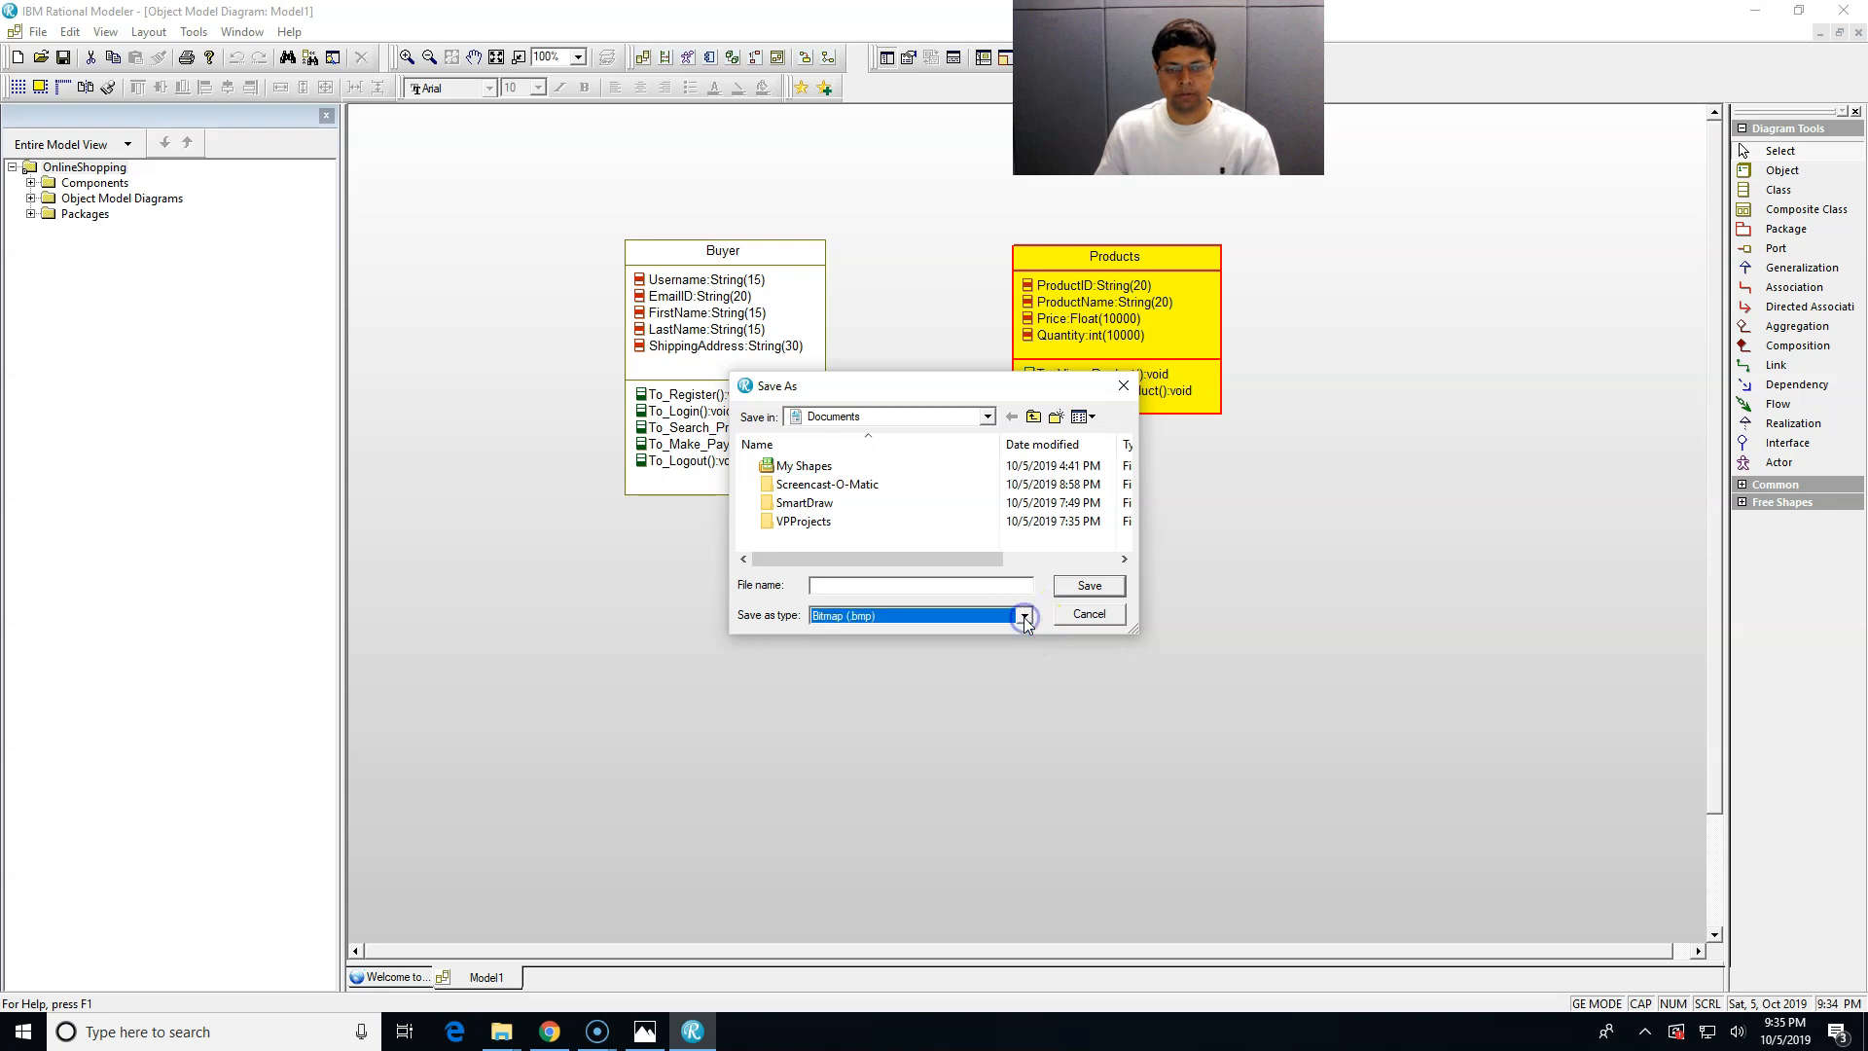
left_click(983, 586)
type("O")
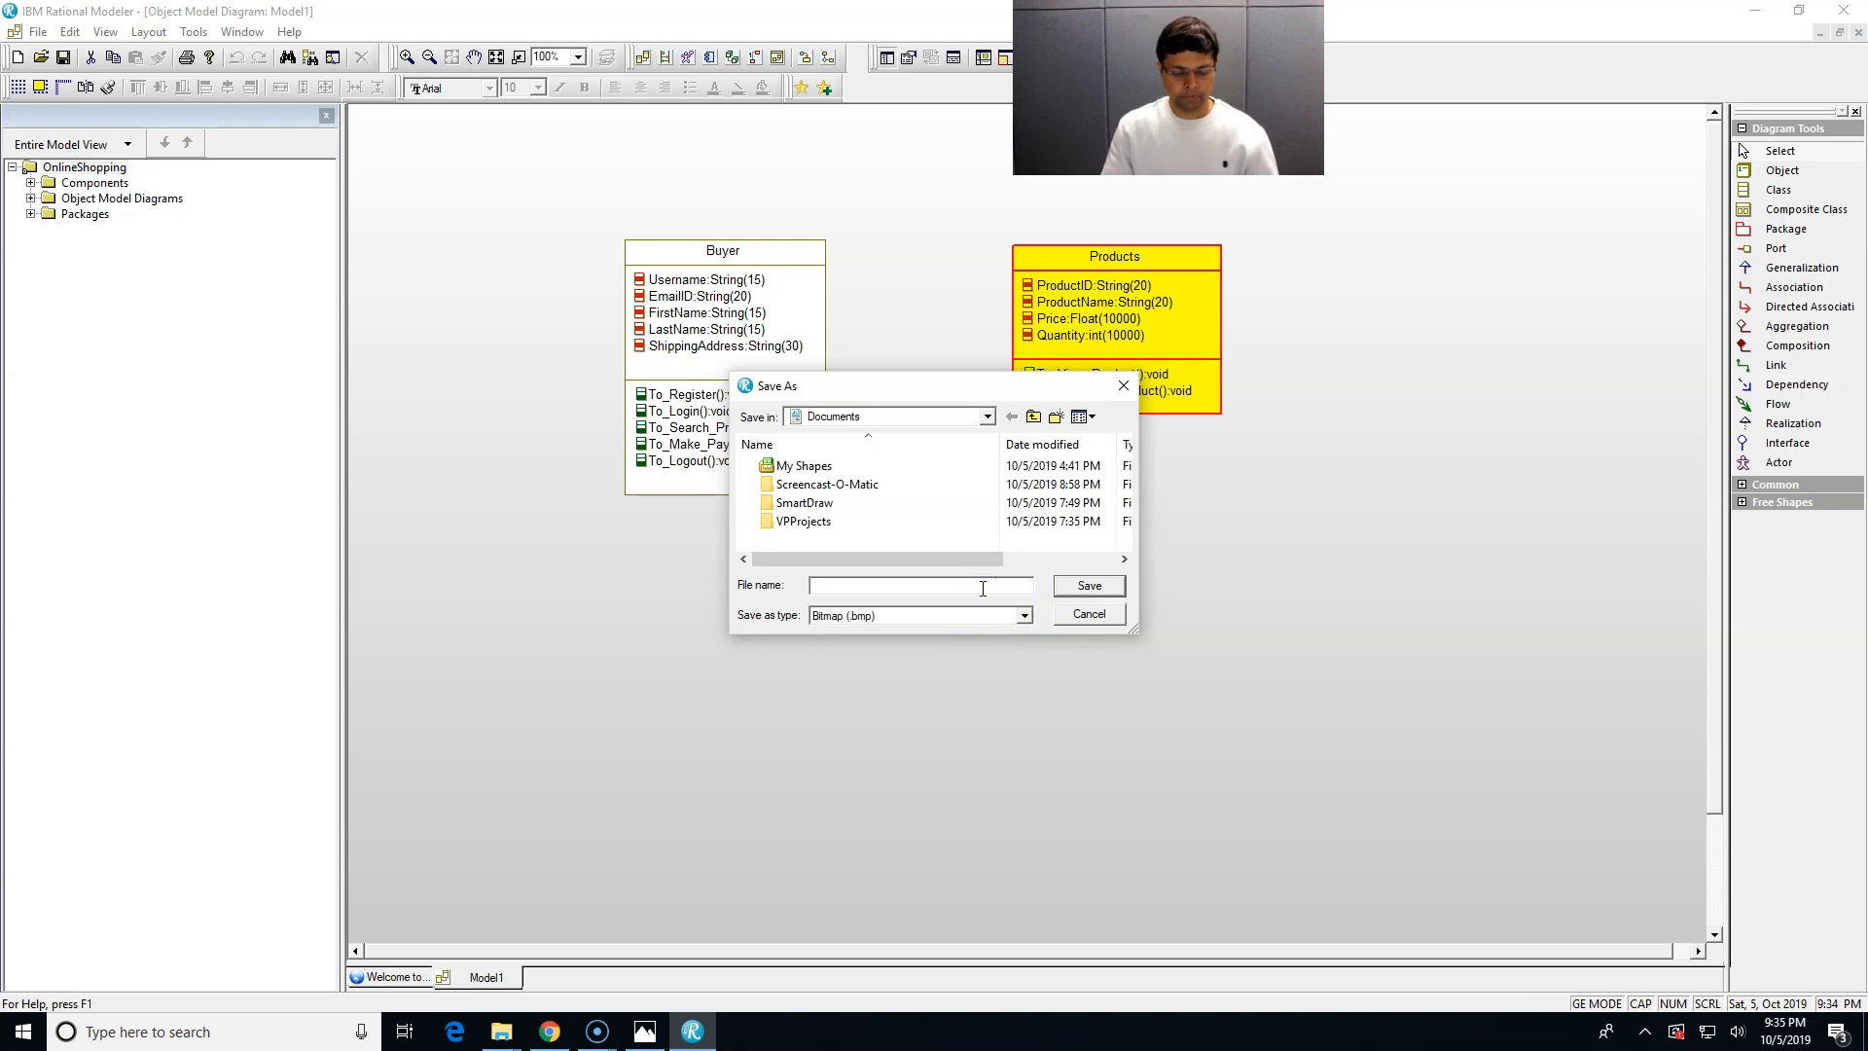
type("nline")
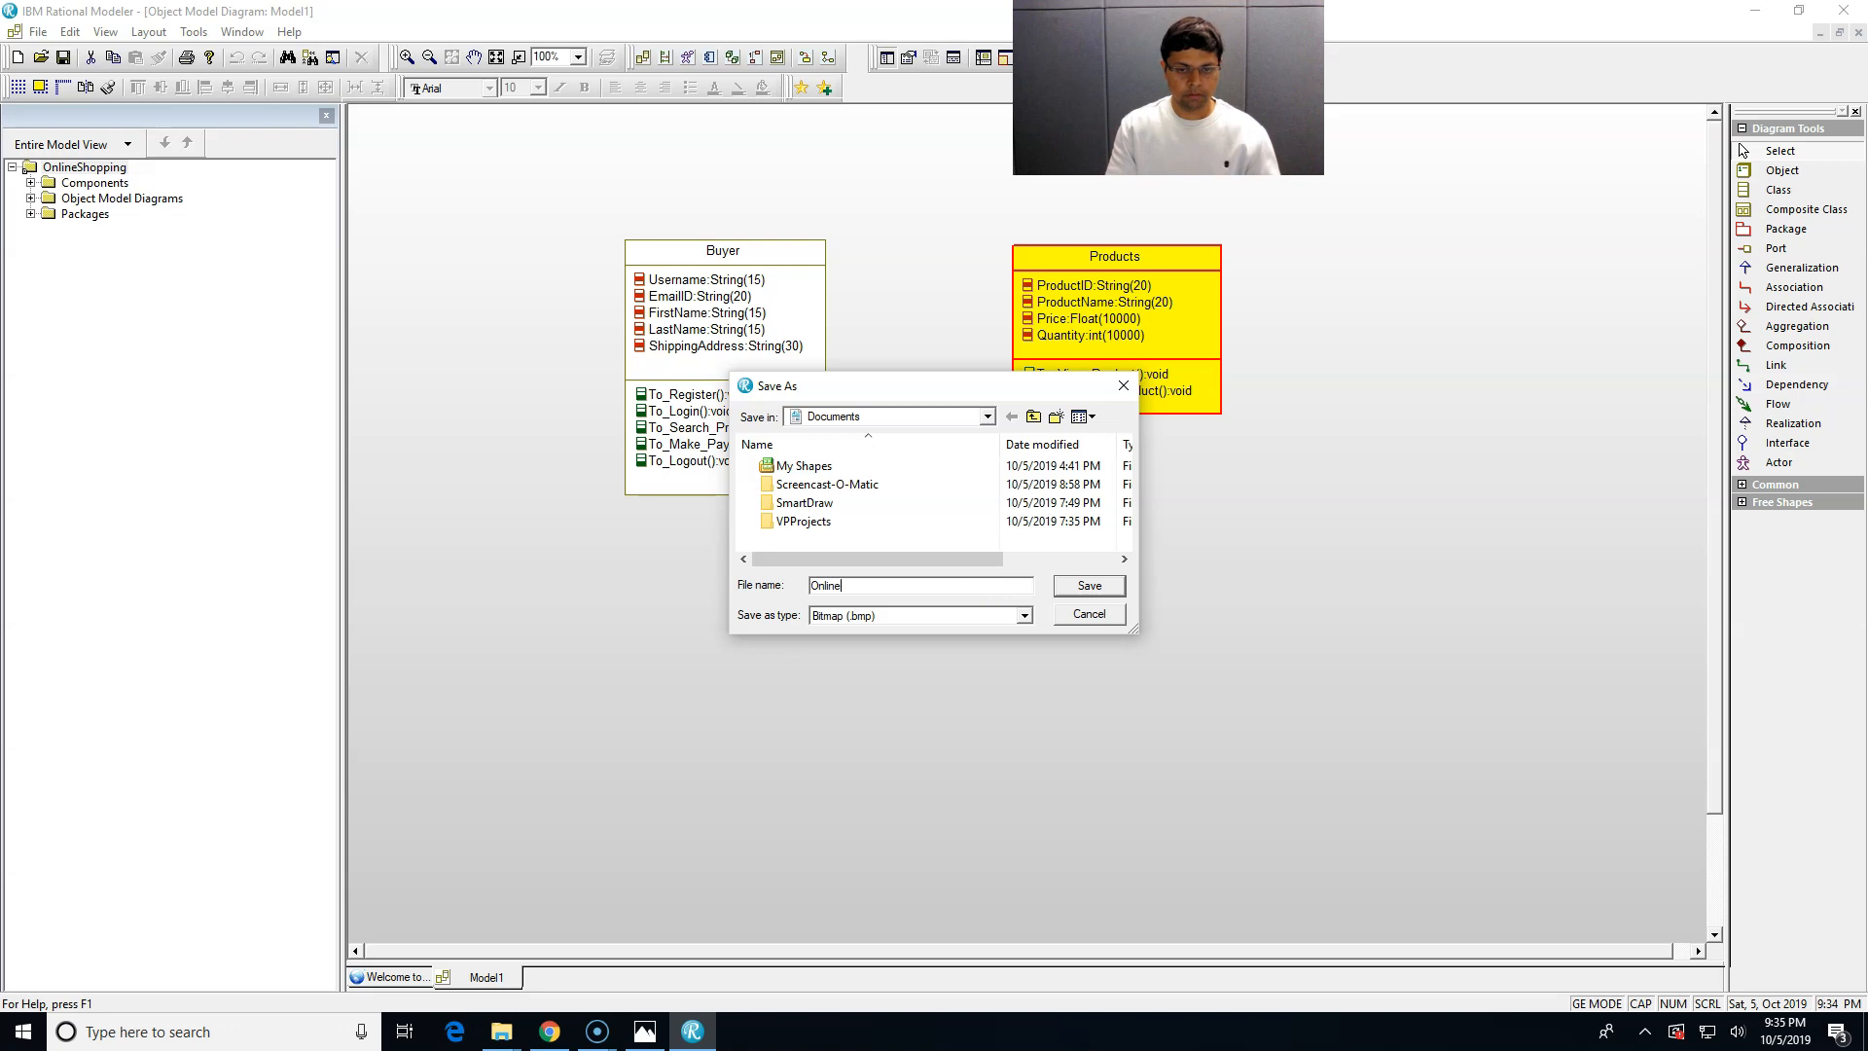
type("Shopping")
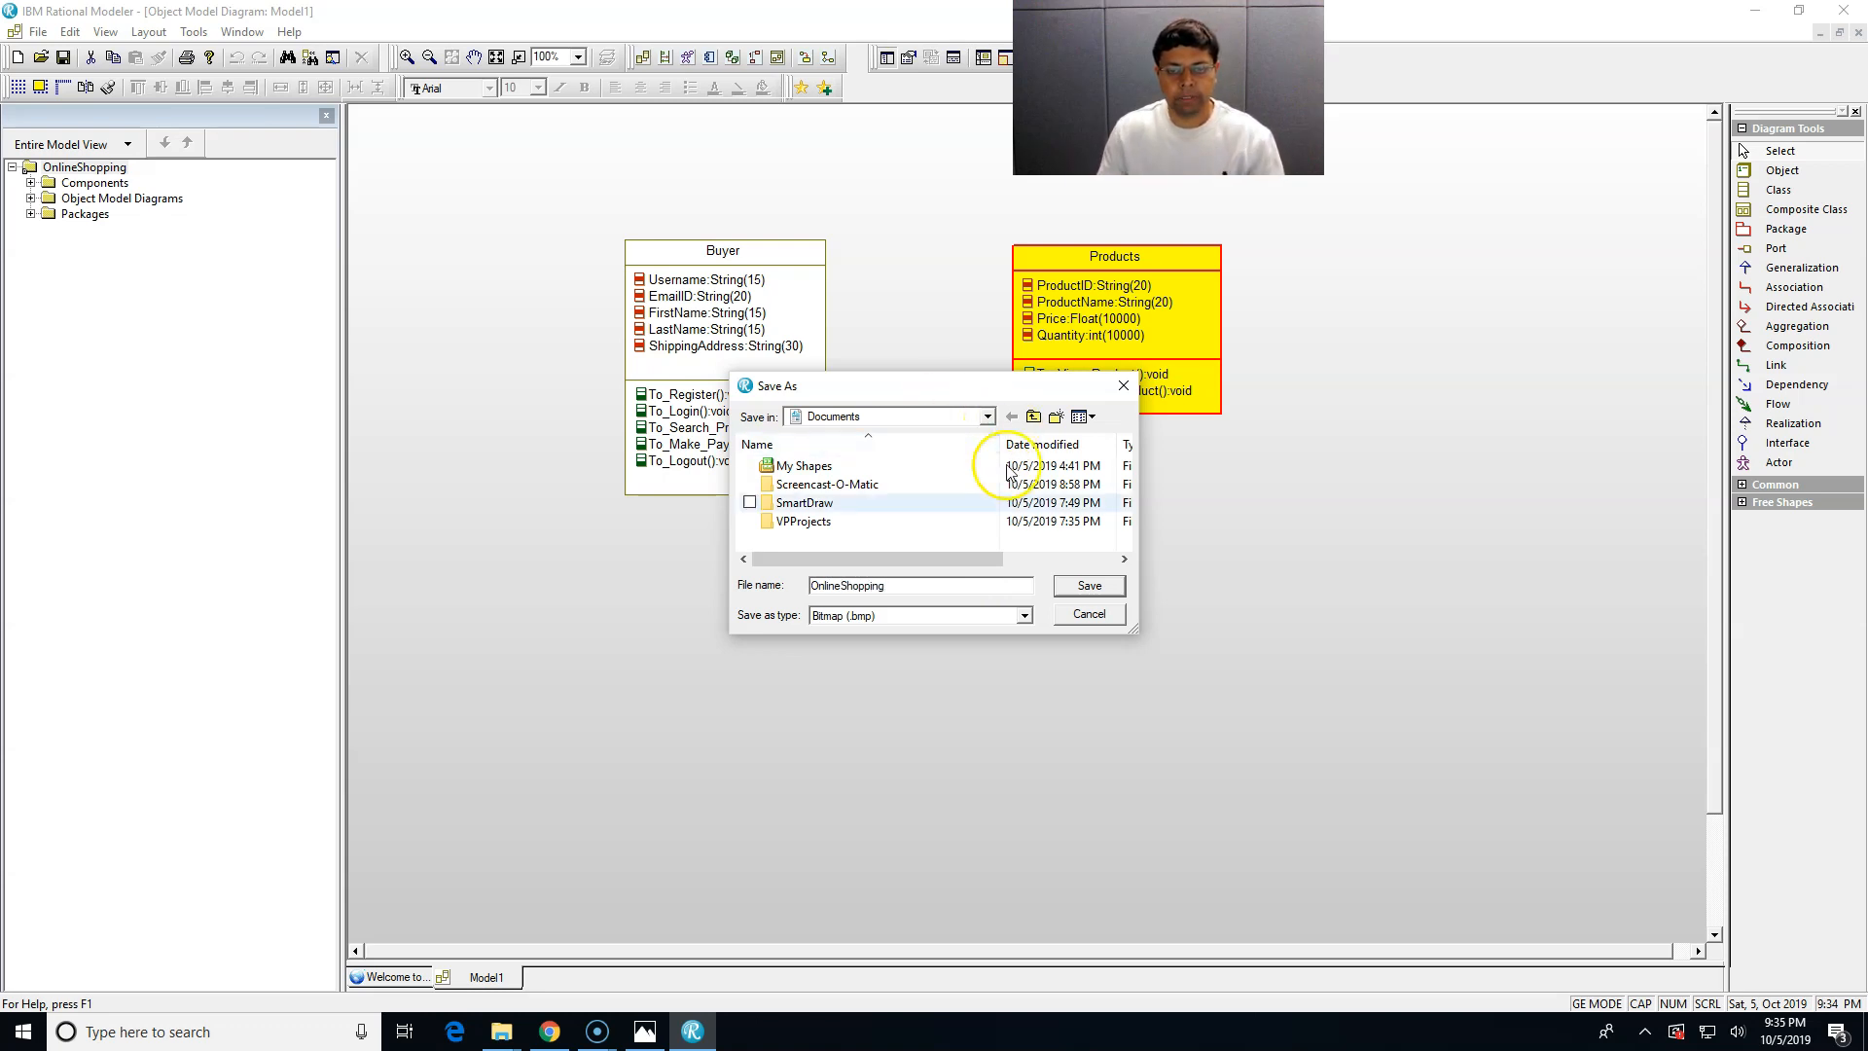
left_click(1089, 585)
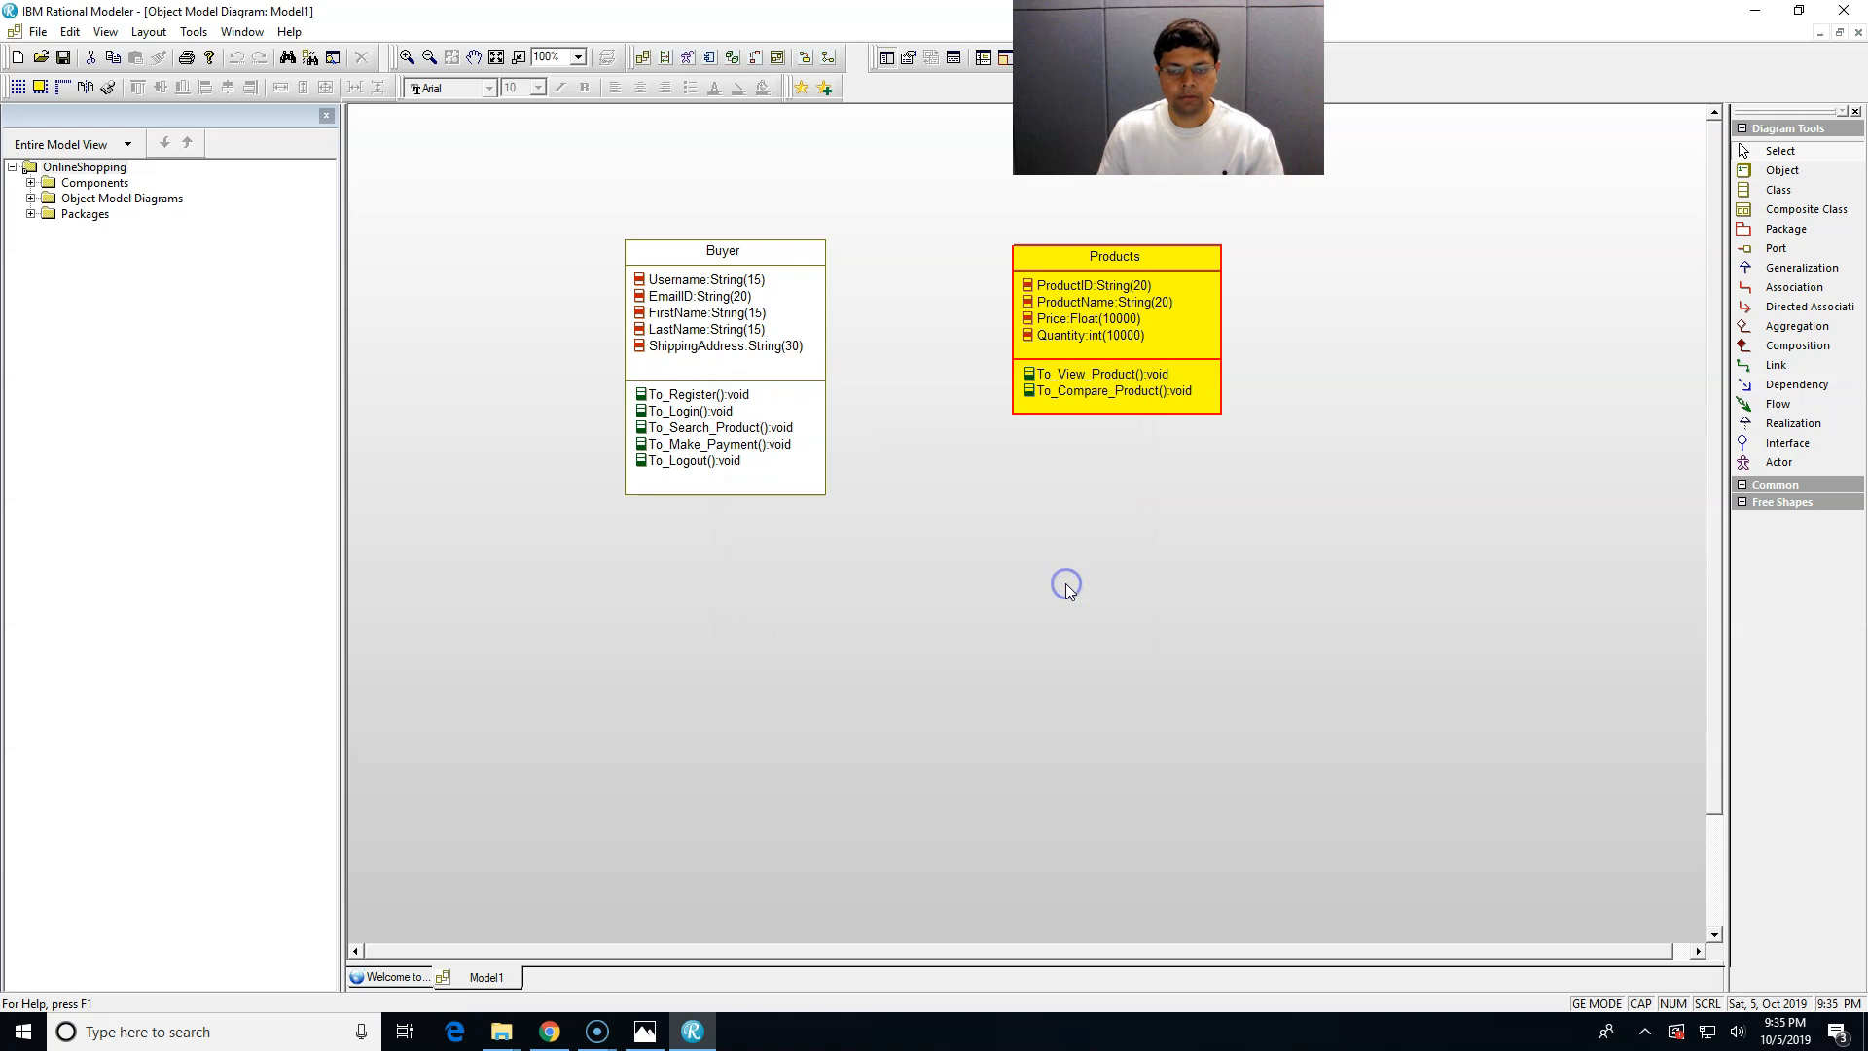
- Switch to File Explorer, open the exported OnlineShopping bitmap from the Documents folder in Photos to check it, and return to the Rhapsody diagram
left_click(495, 1041)
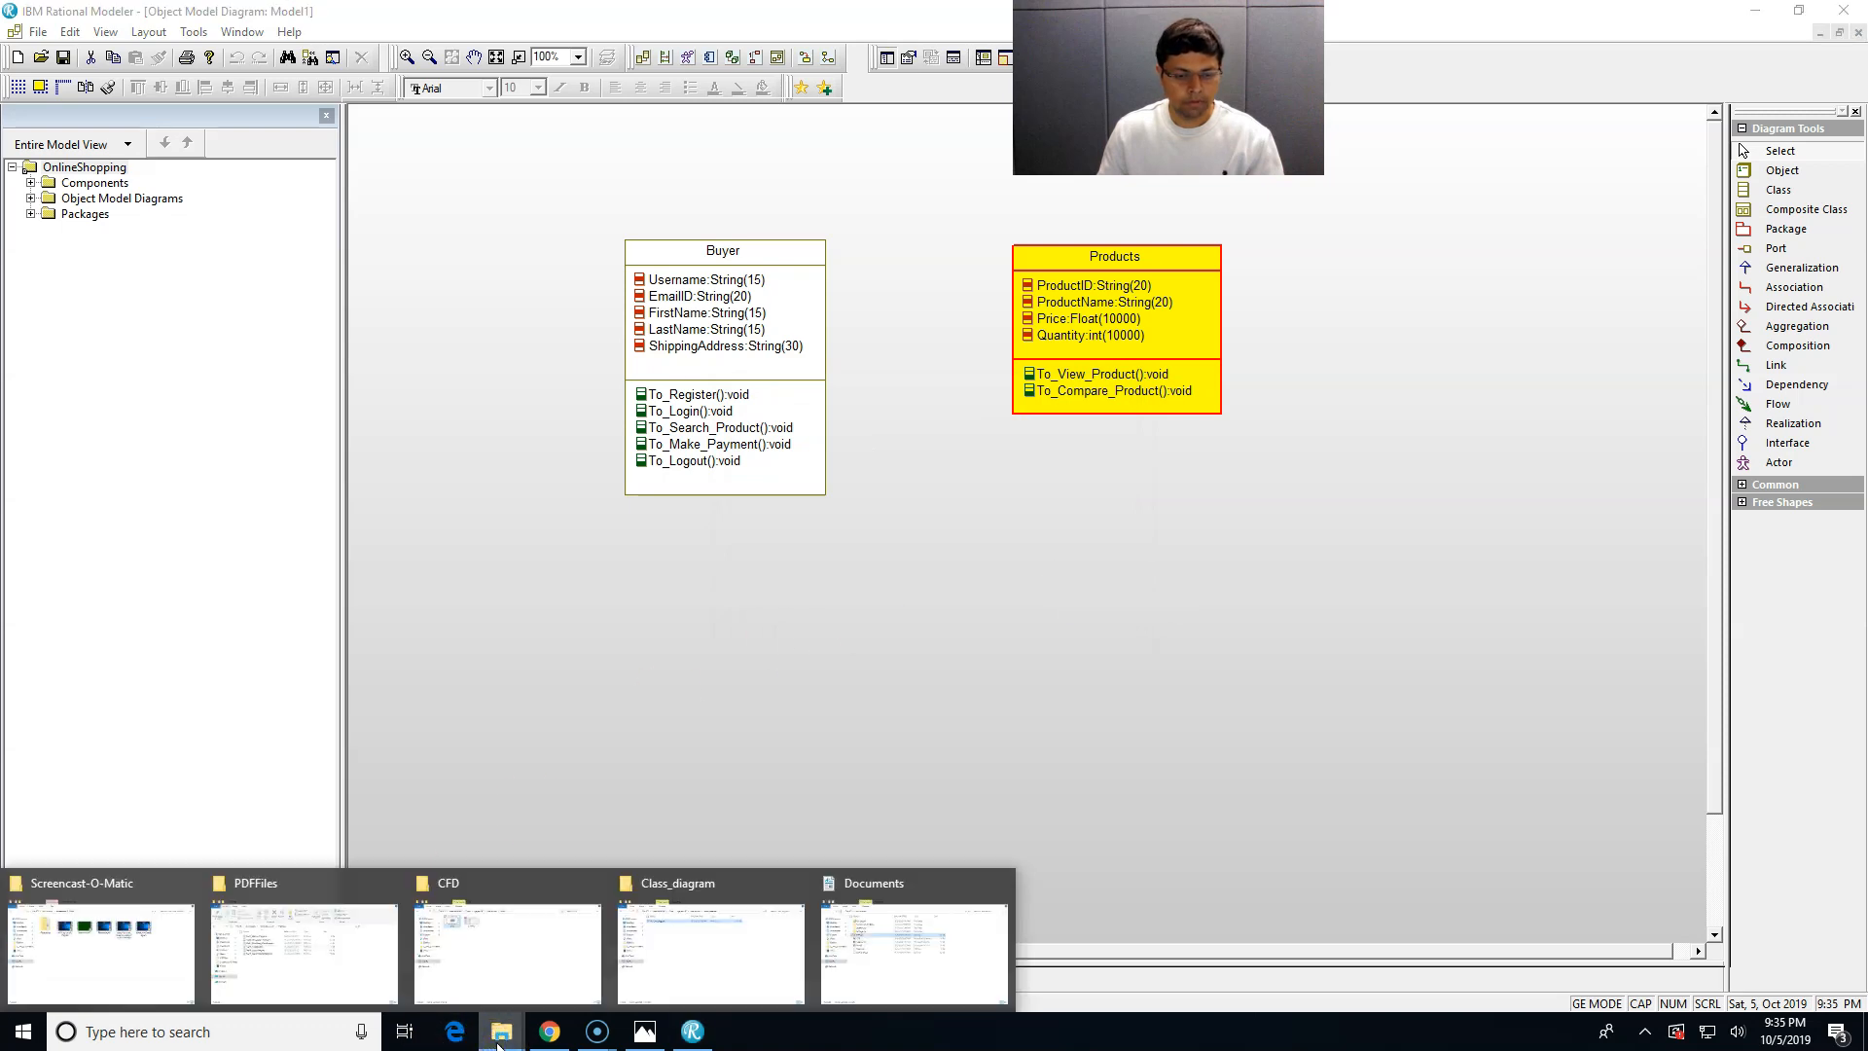
left_click(875, 953)
left_click(779, 728)
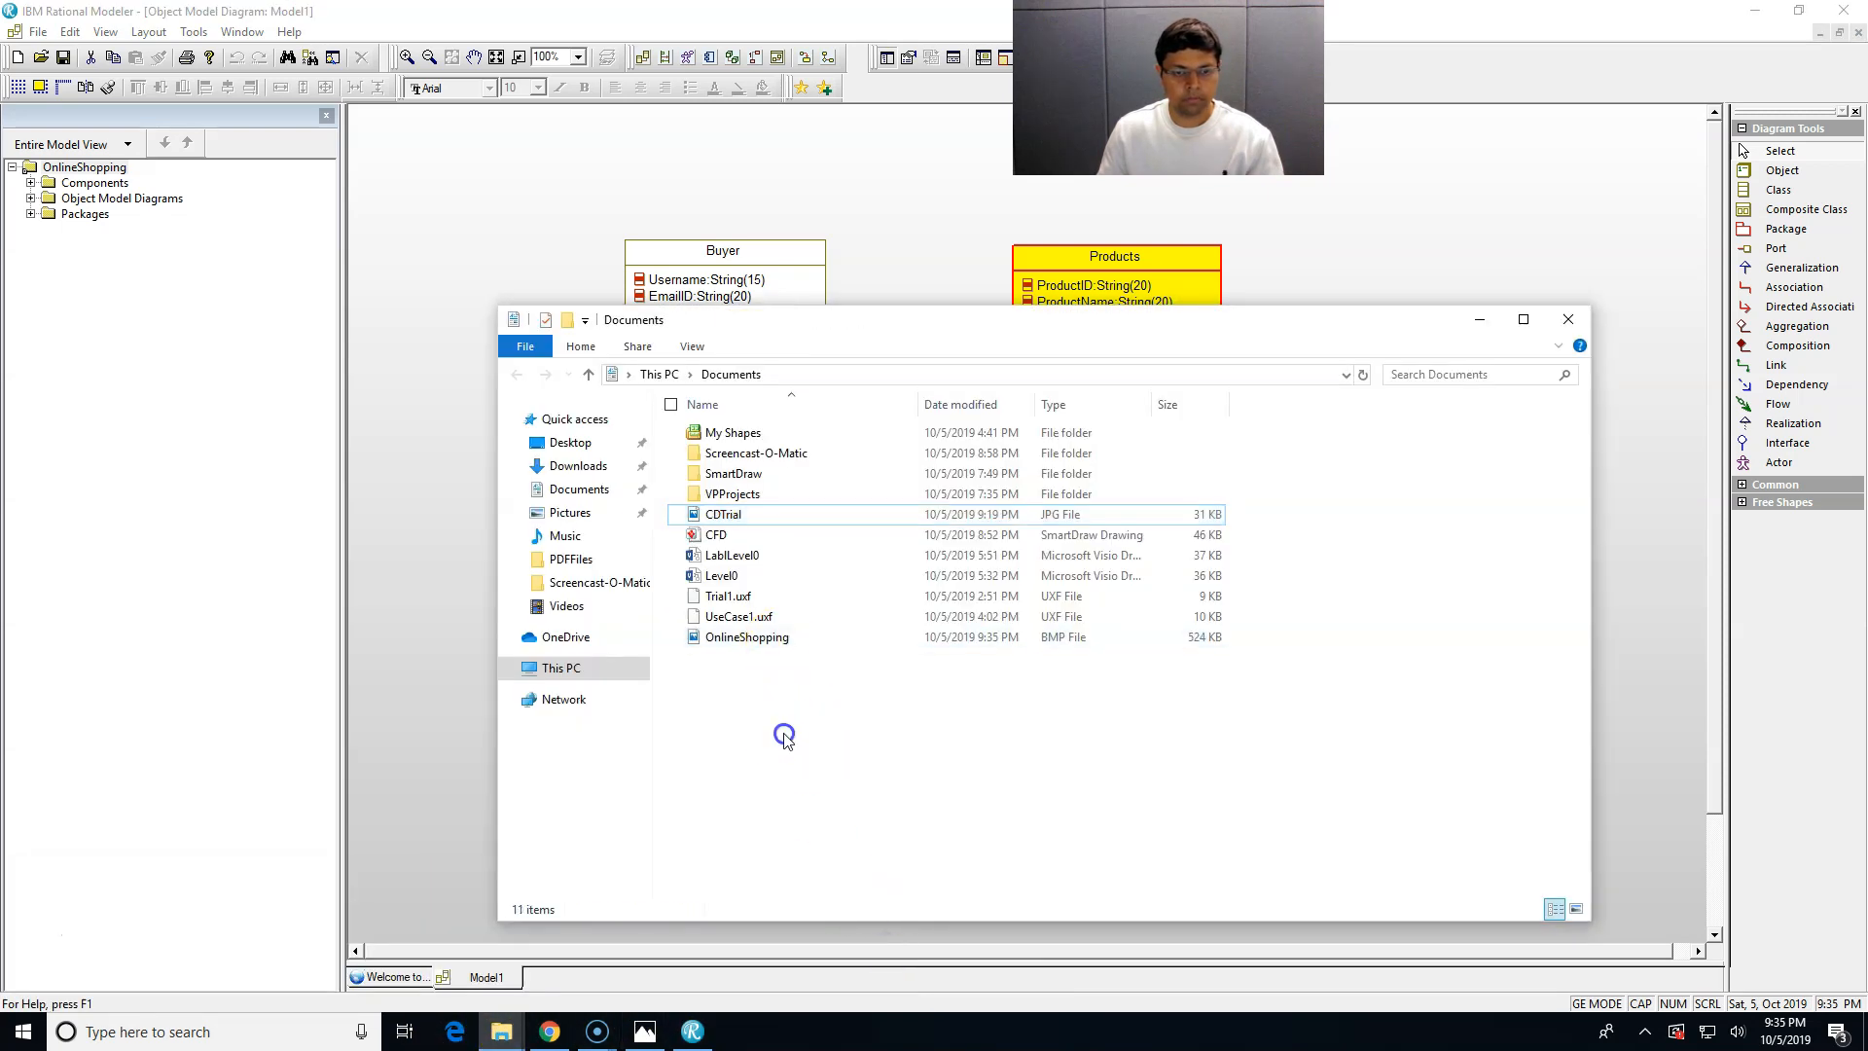
double_click(784, 640)
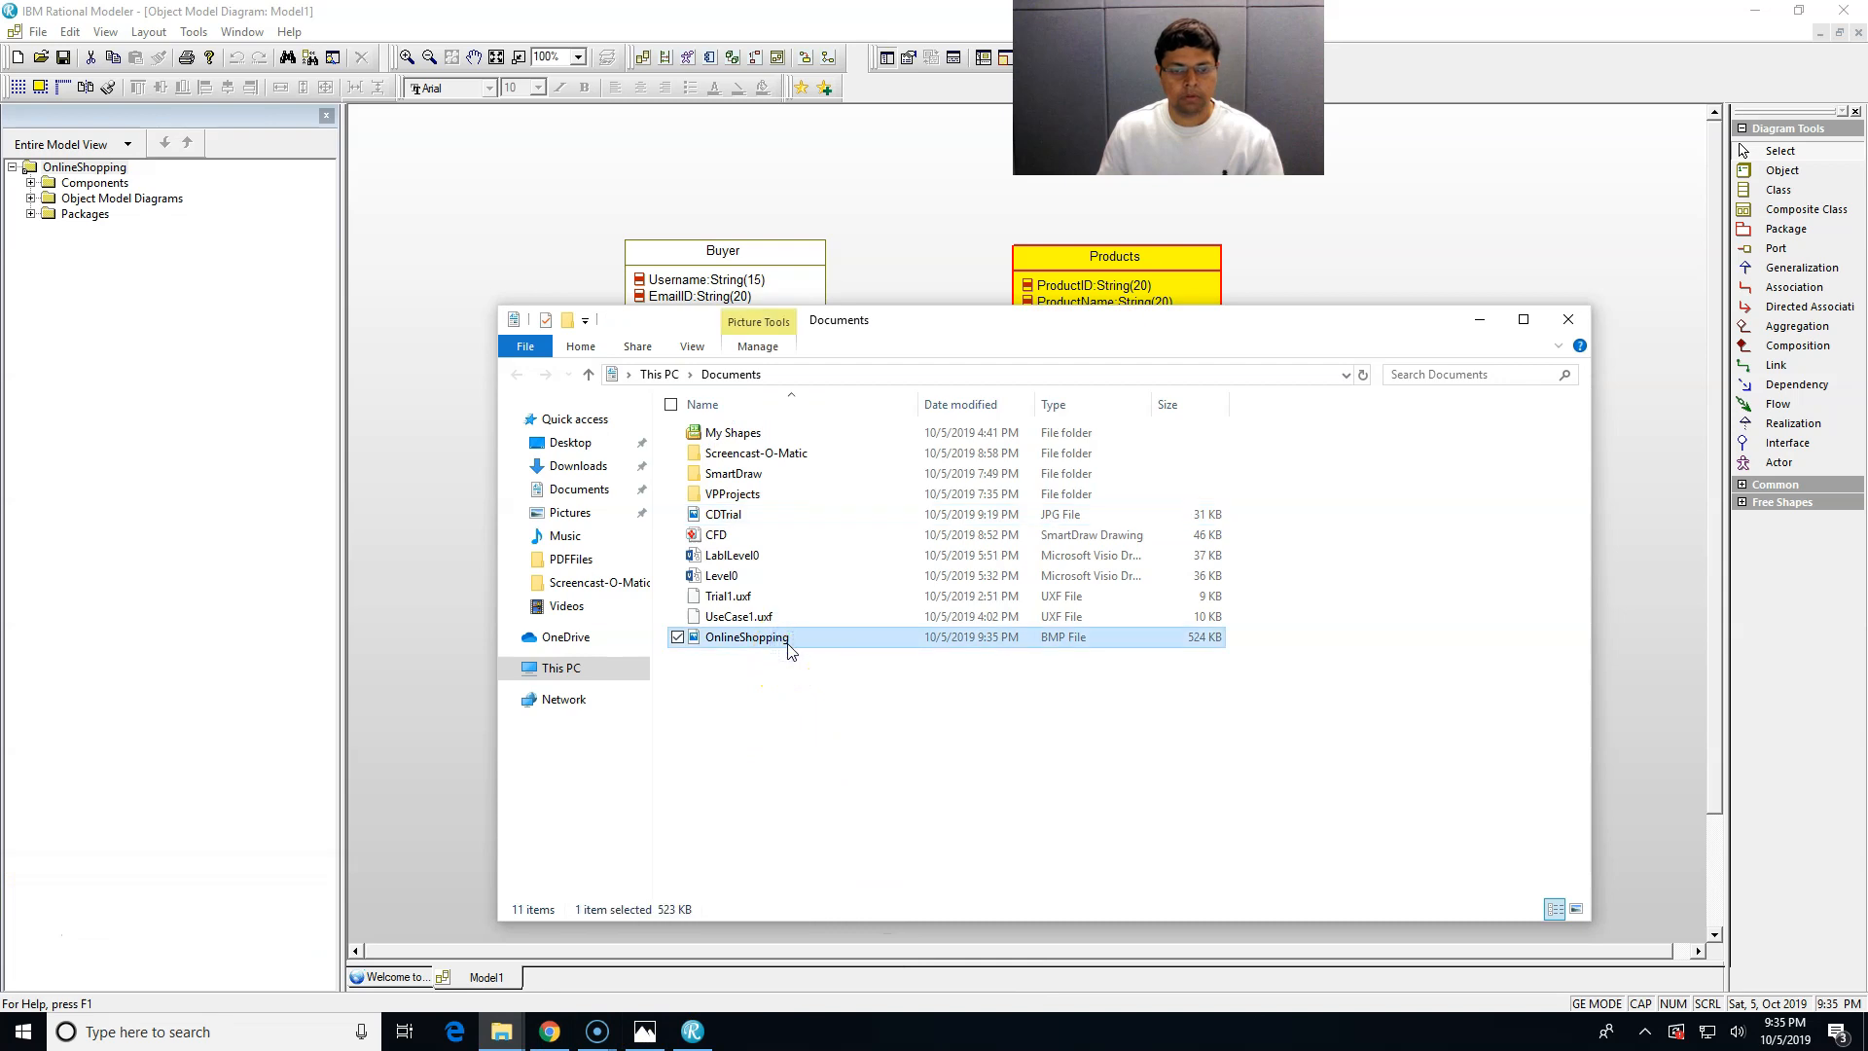
left_click(888, 585)
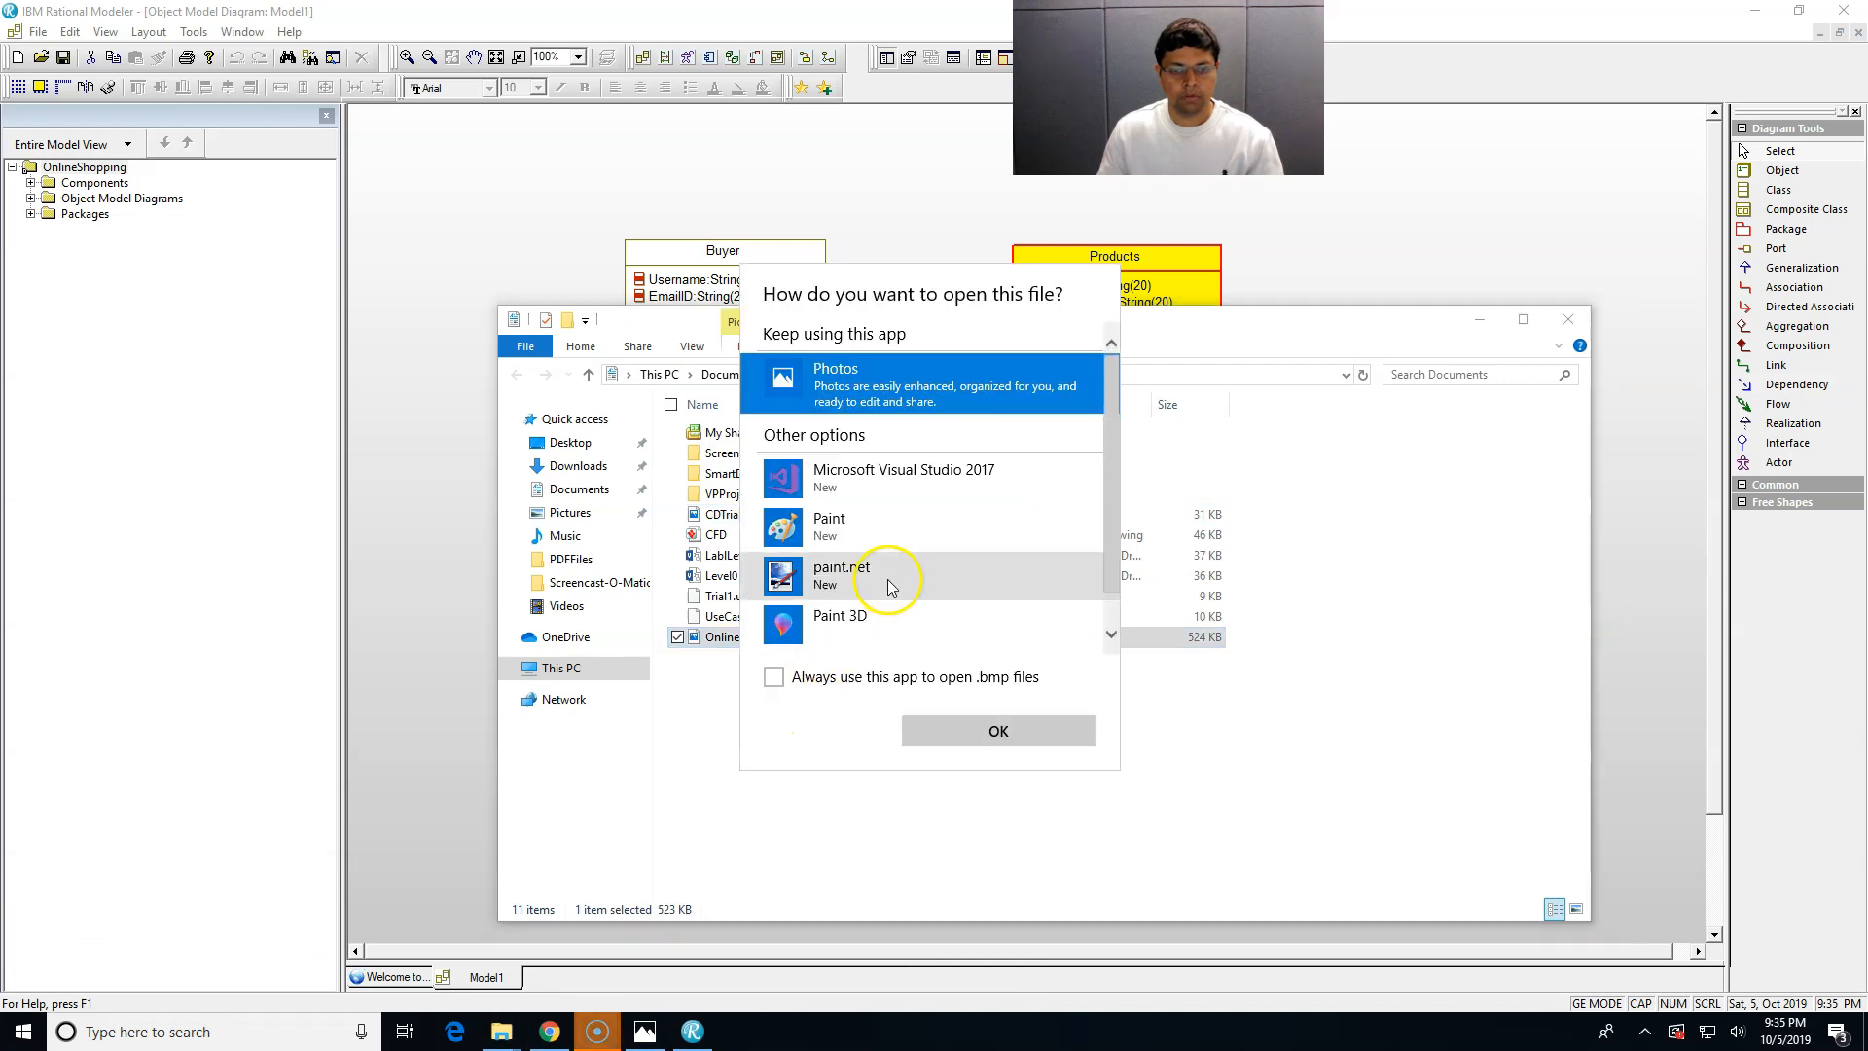
left_click(960, 740)
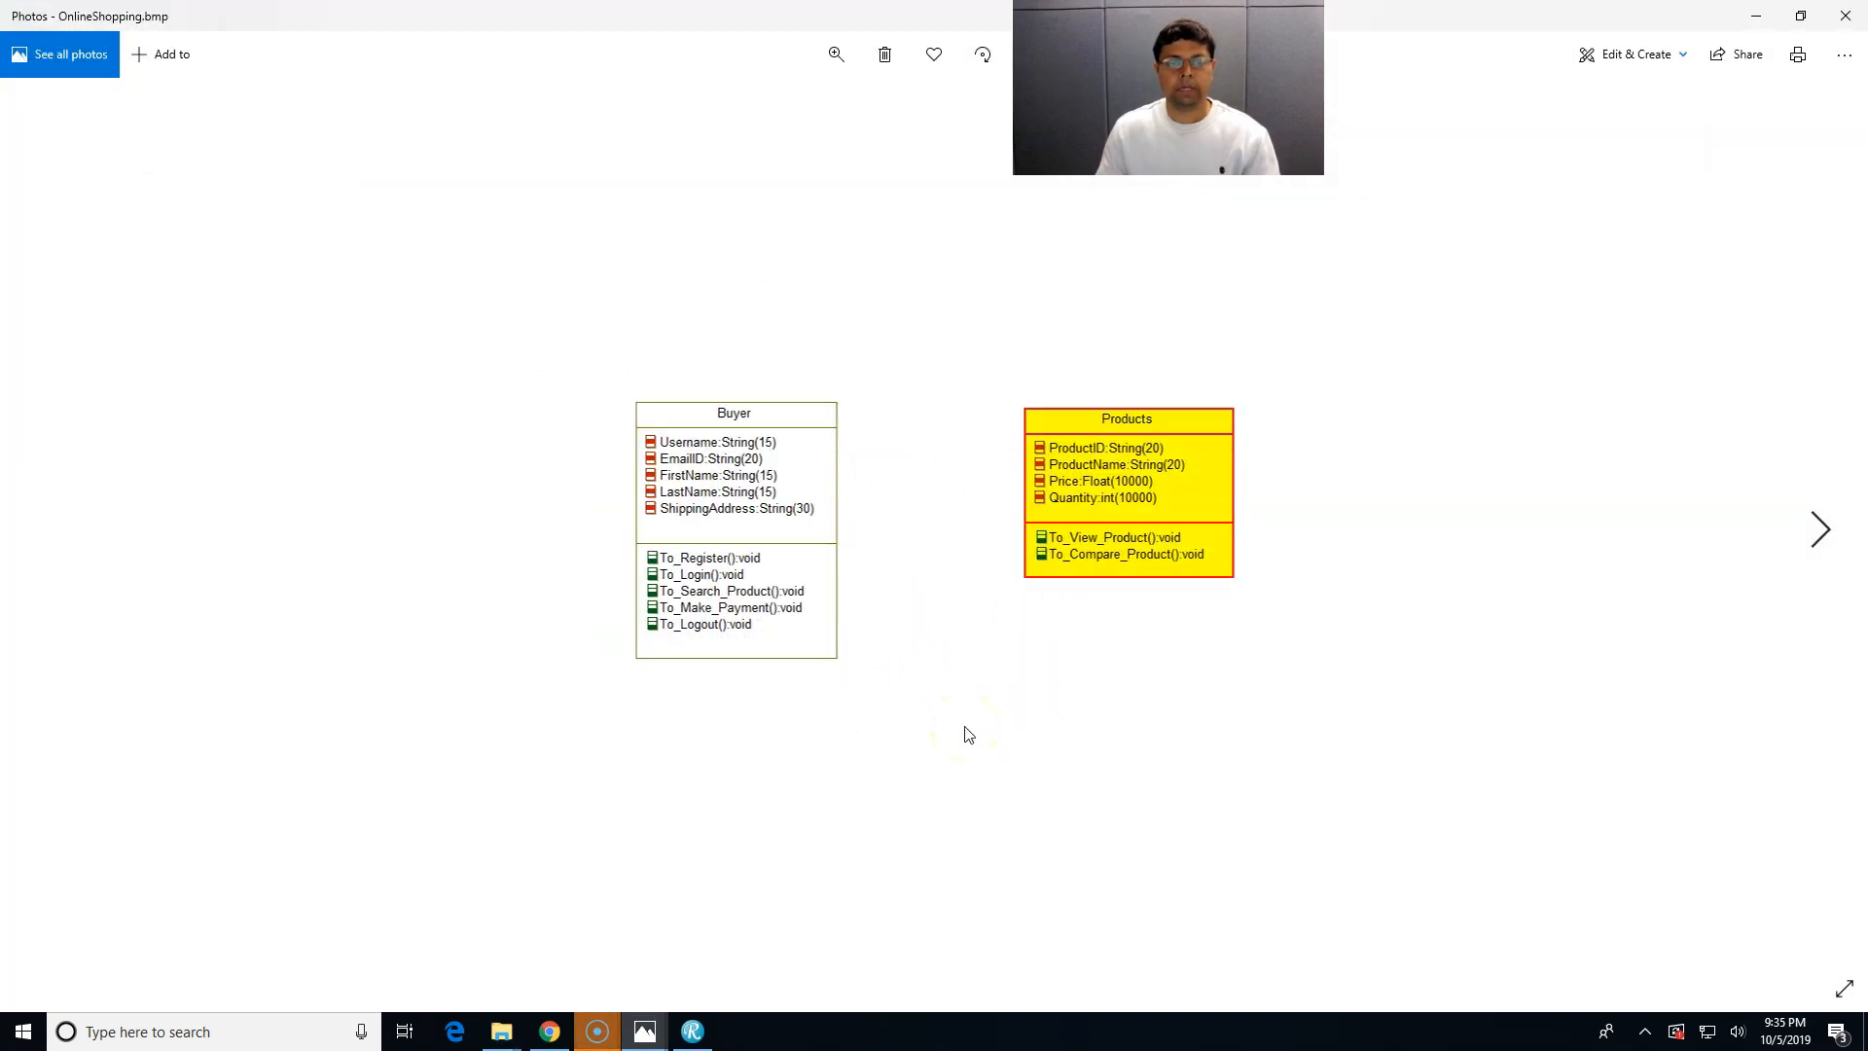
left_click(1756, 16)
left_click(1438, 191)
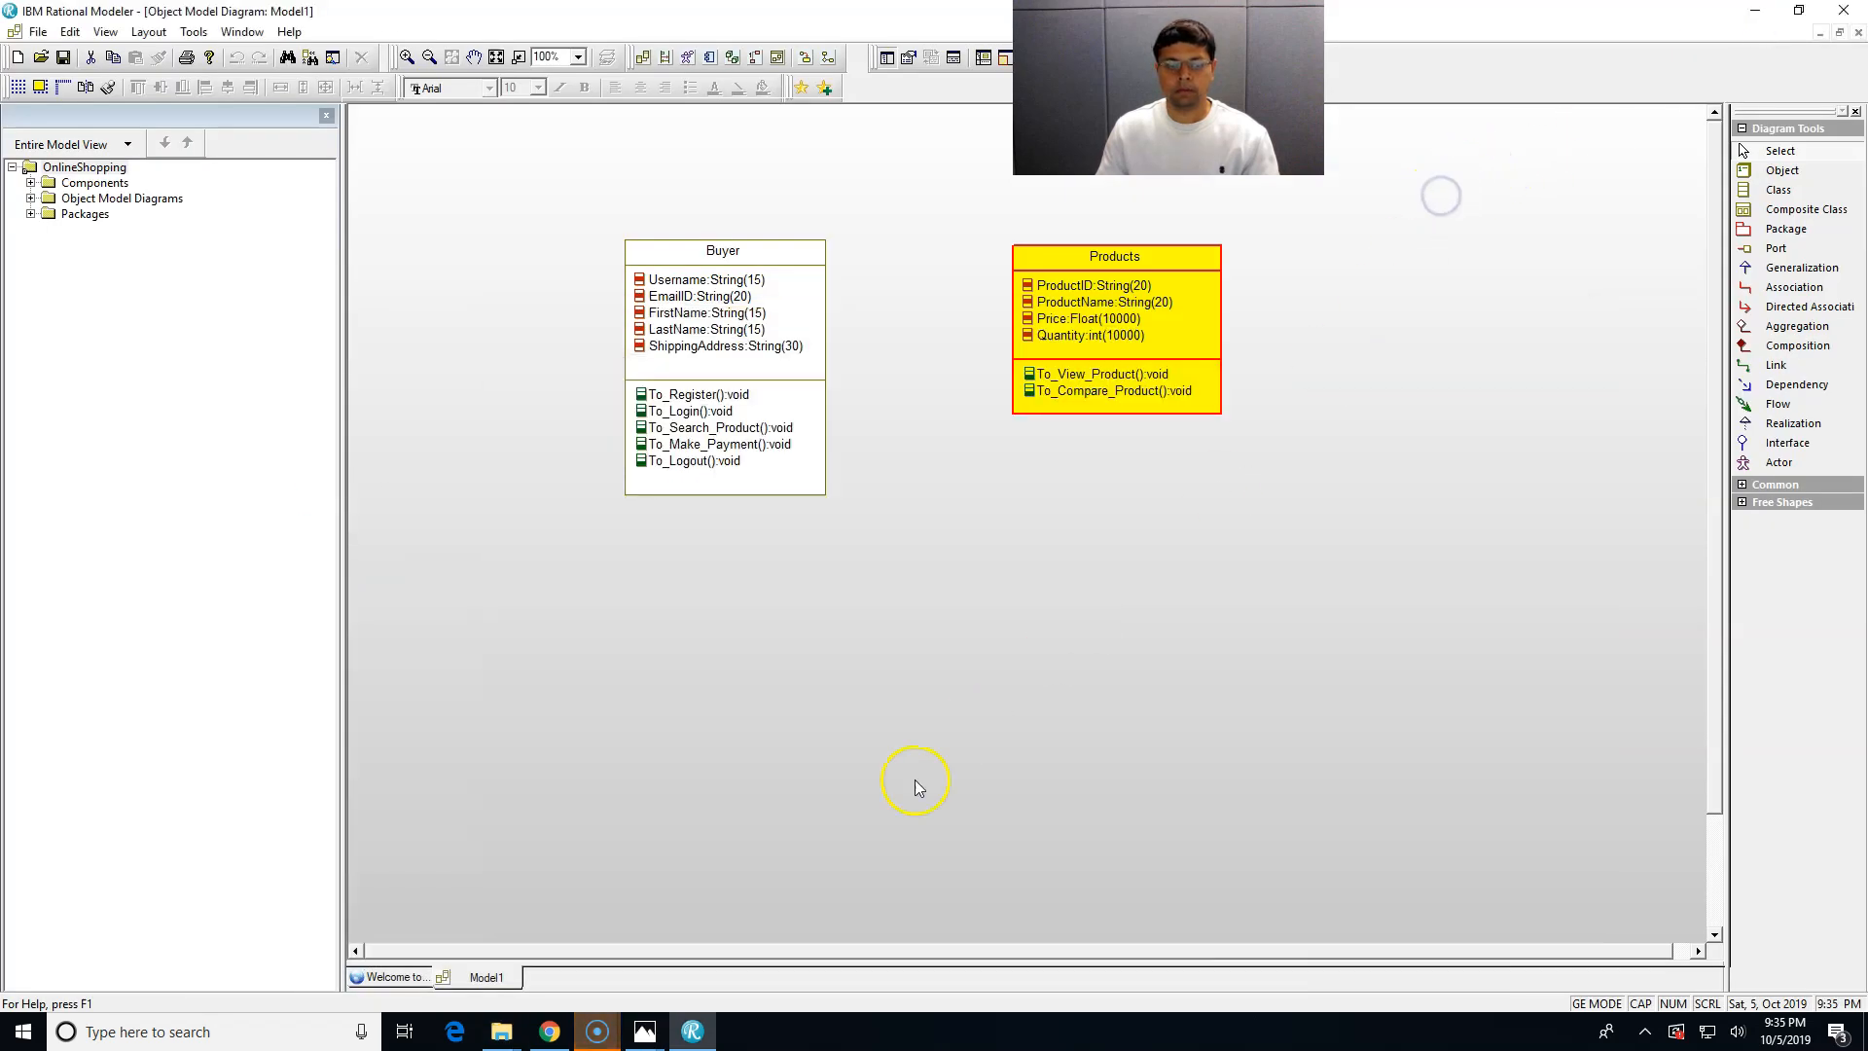